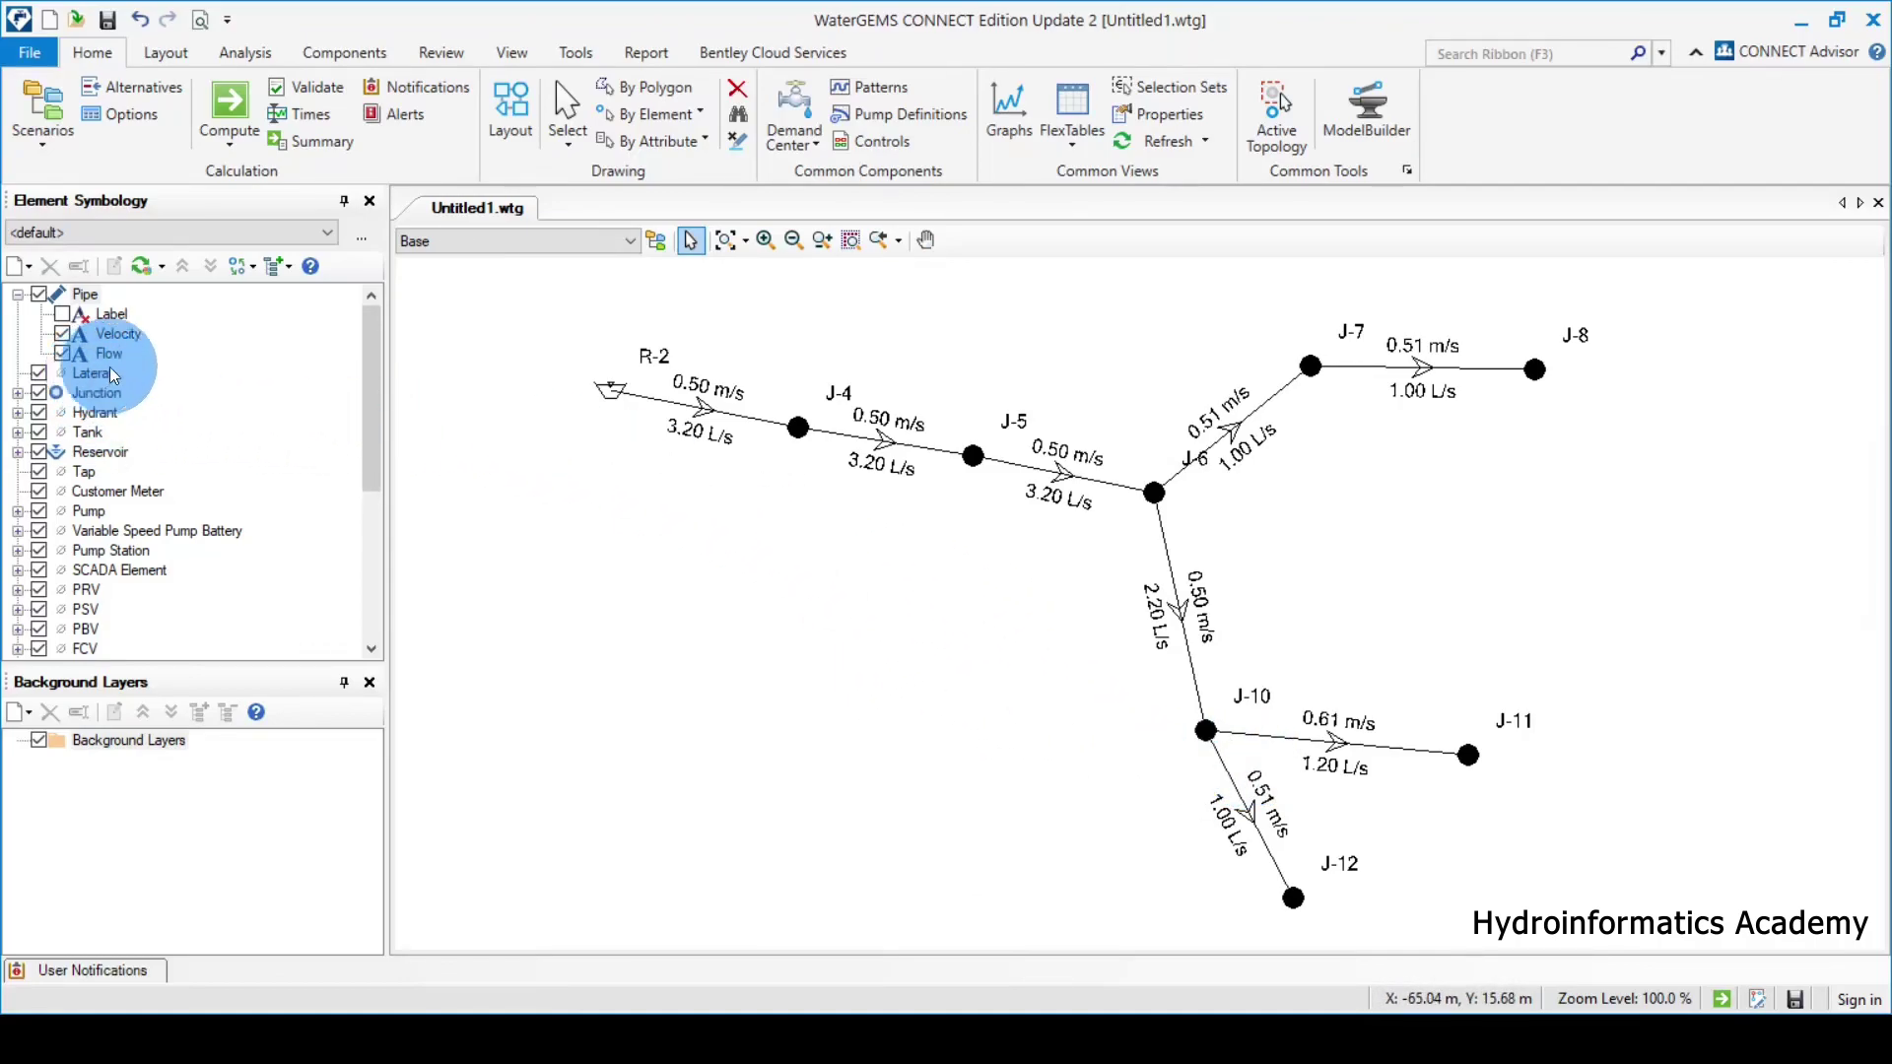
# Hide the pipe velocity annotation and add a Headloss Gradient result annotation for all pipes.
pyautogui.click(62, 335)
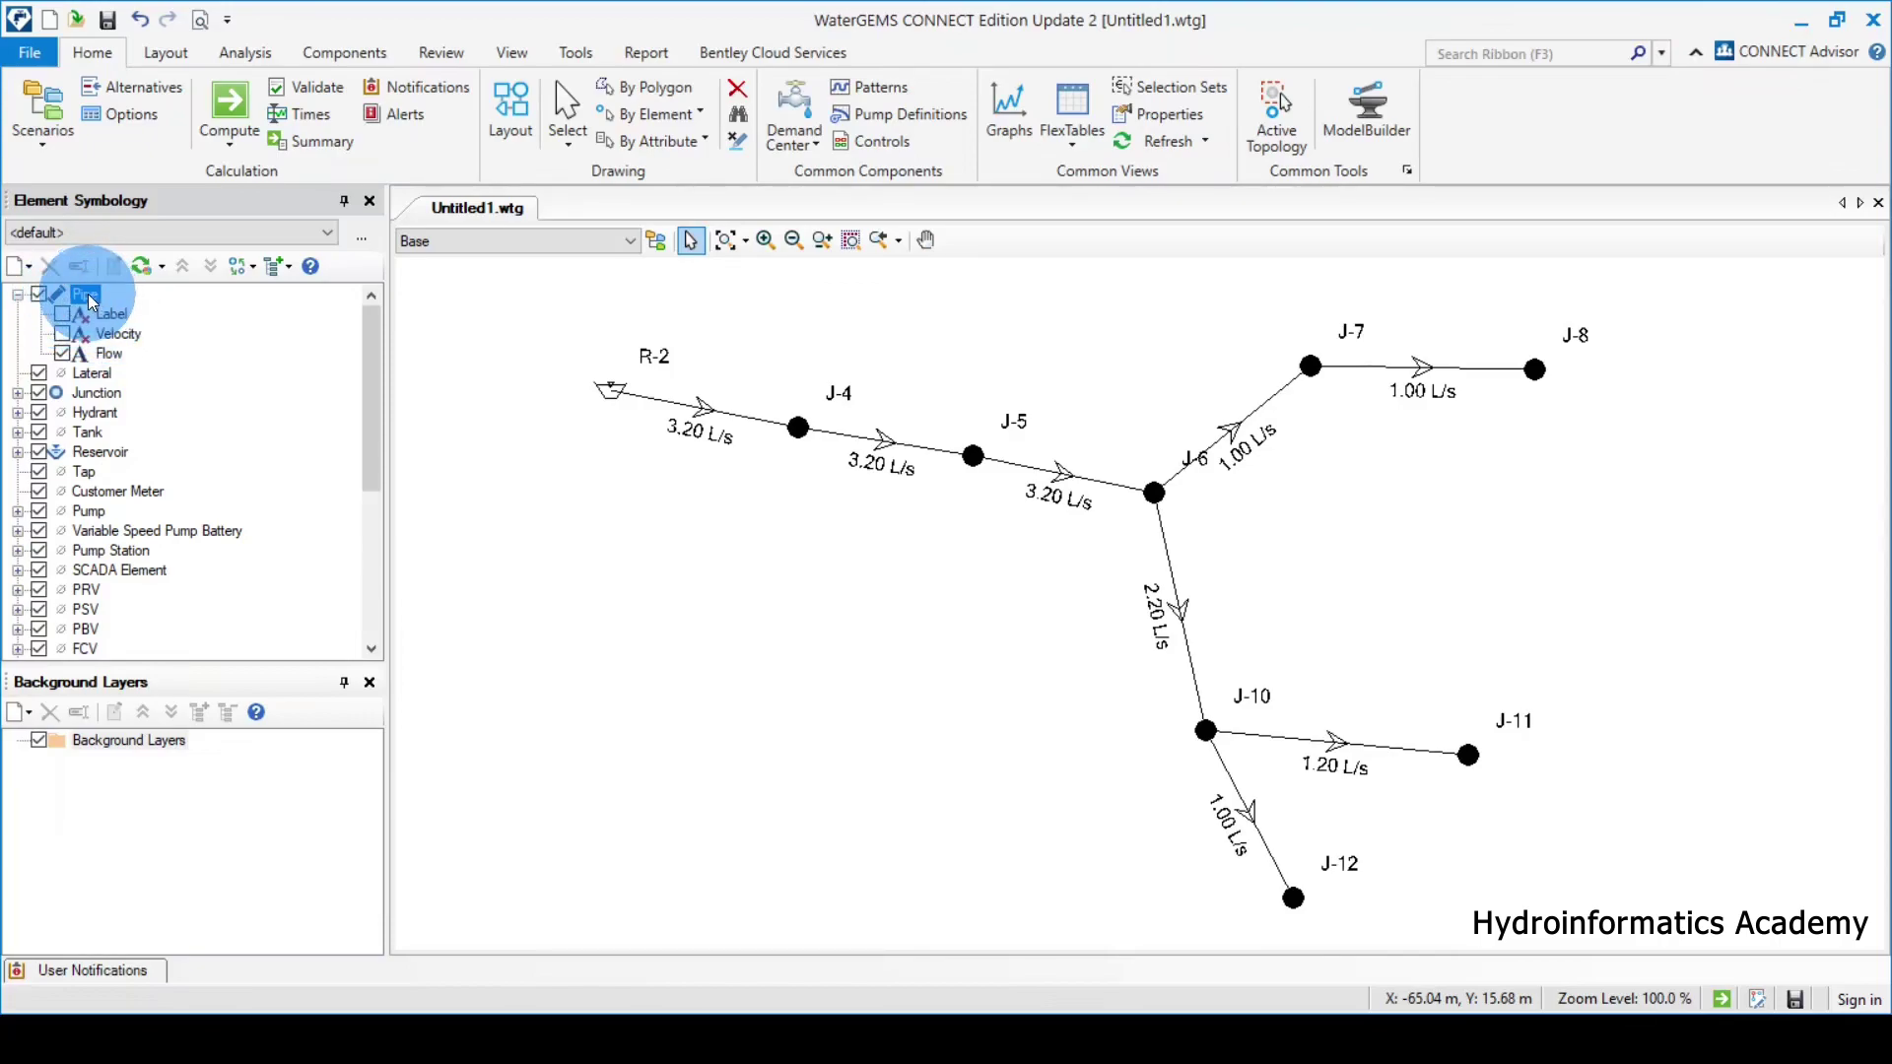
pyautogui.rightClick(87, 293)
pyautogui.moveTo(130, 307)
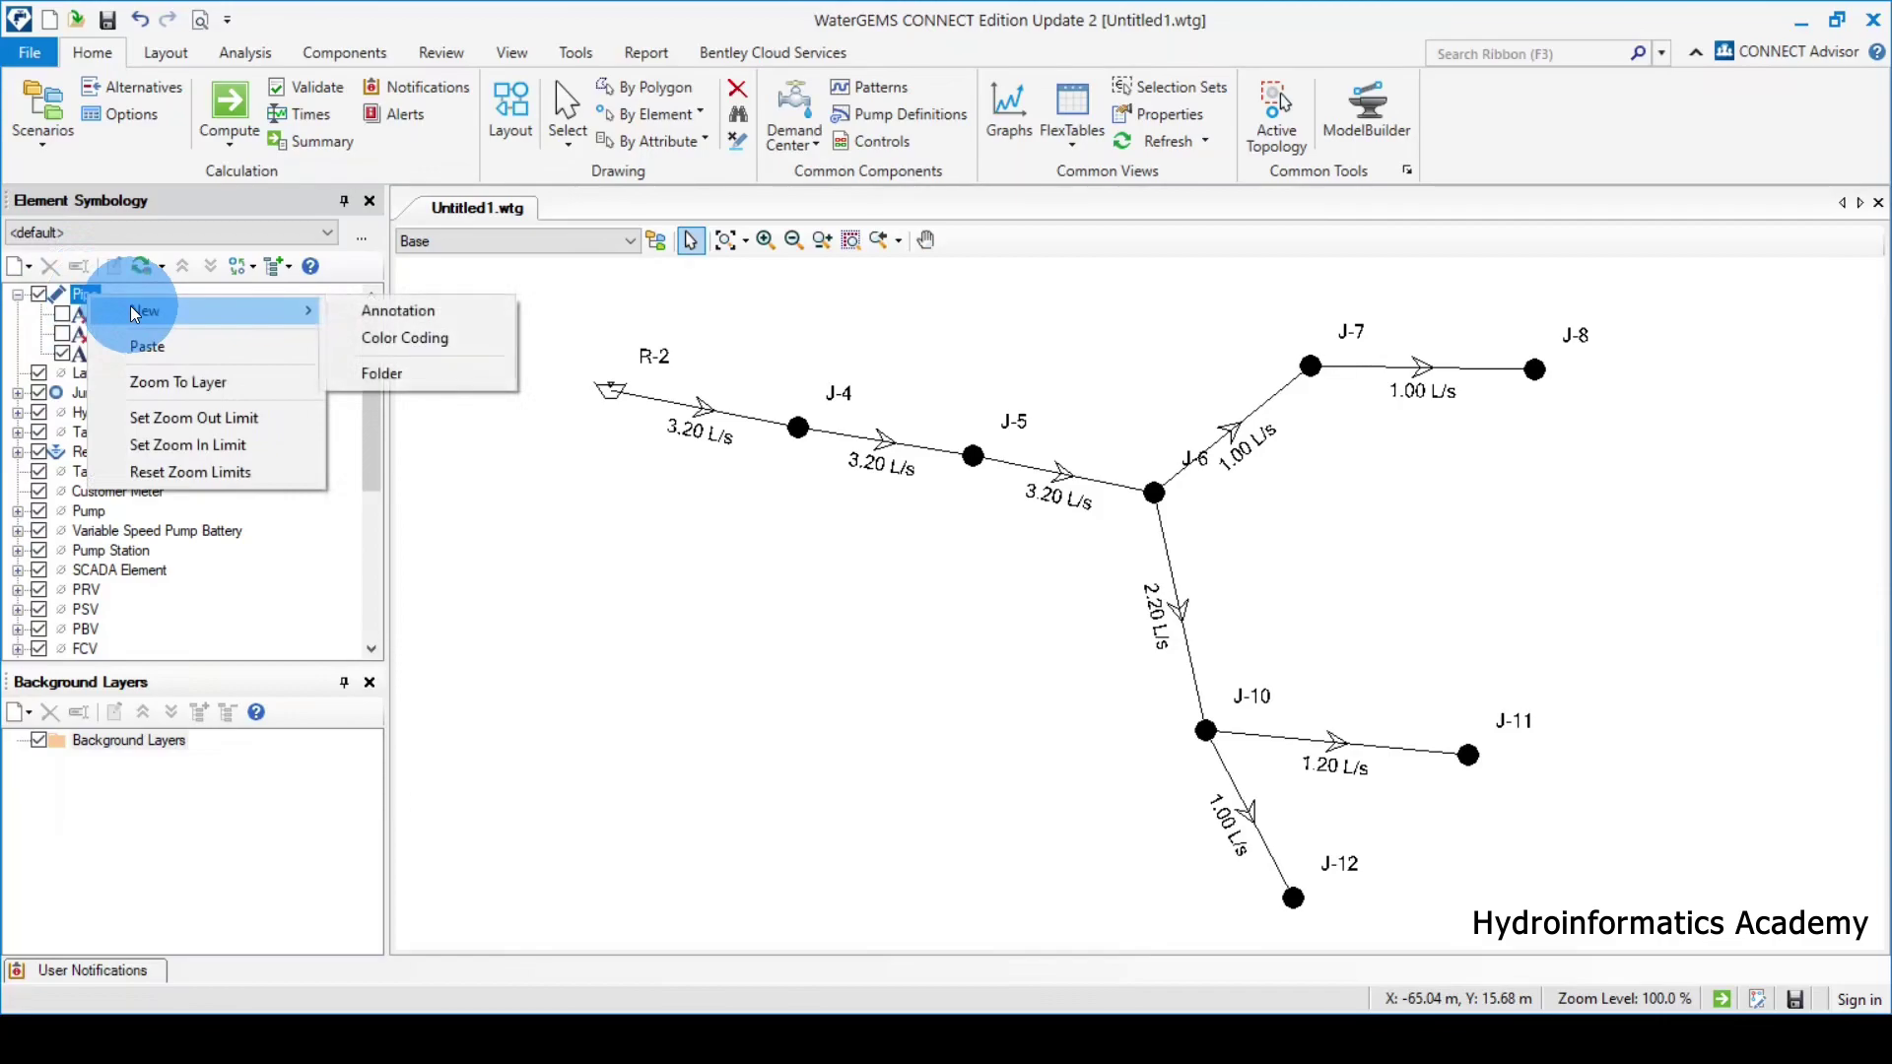
pyautogui.click(398, 309)
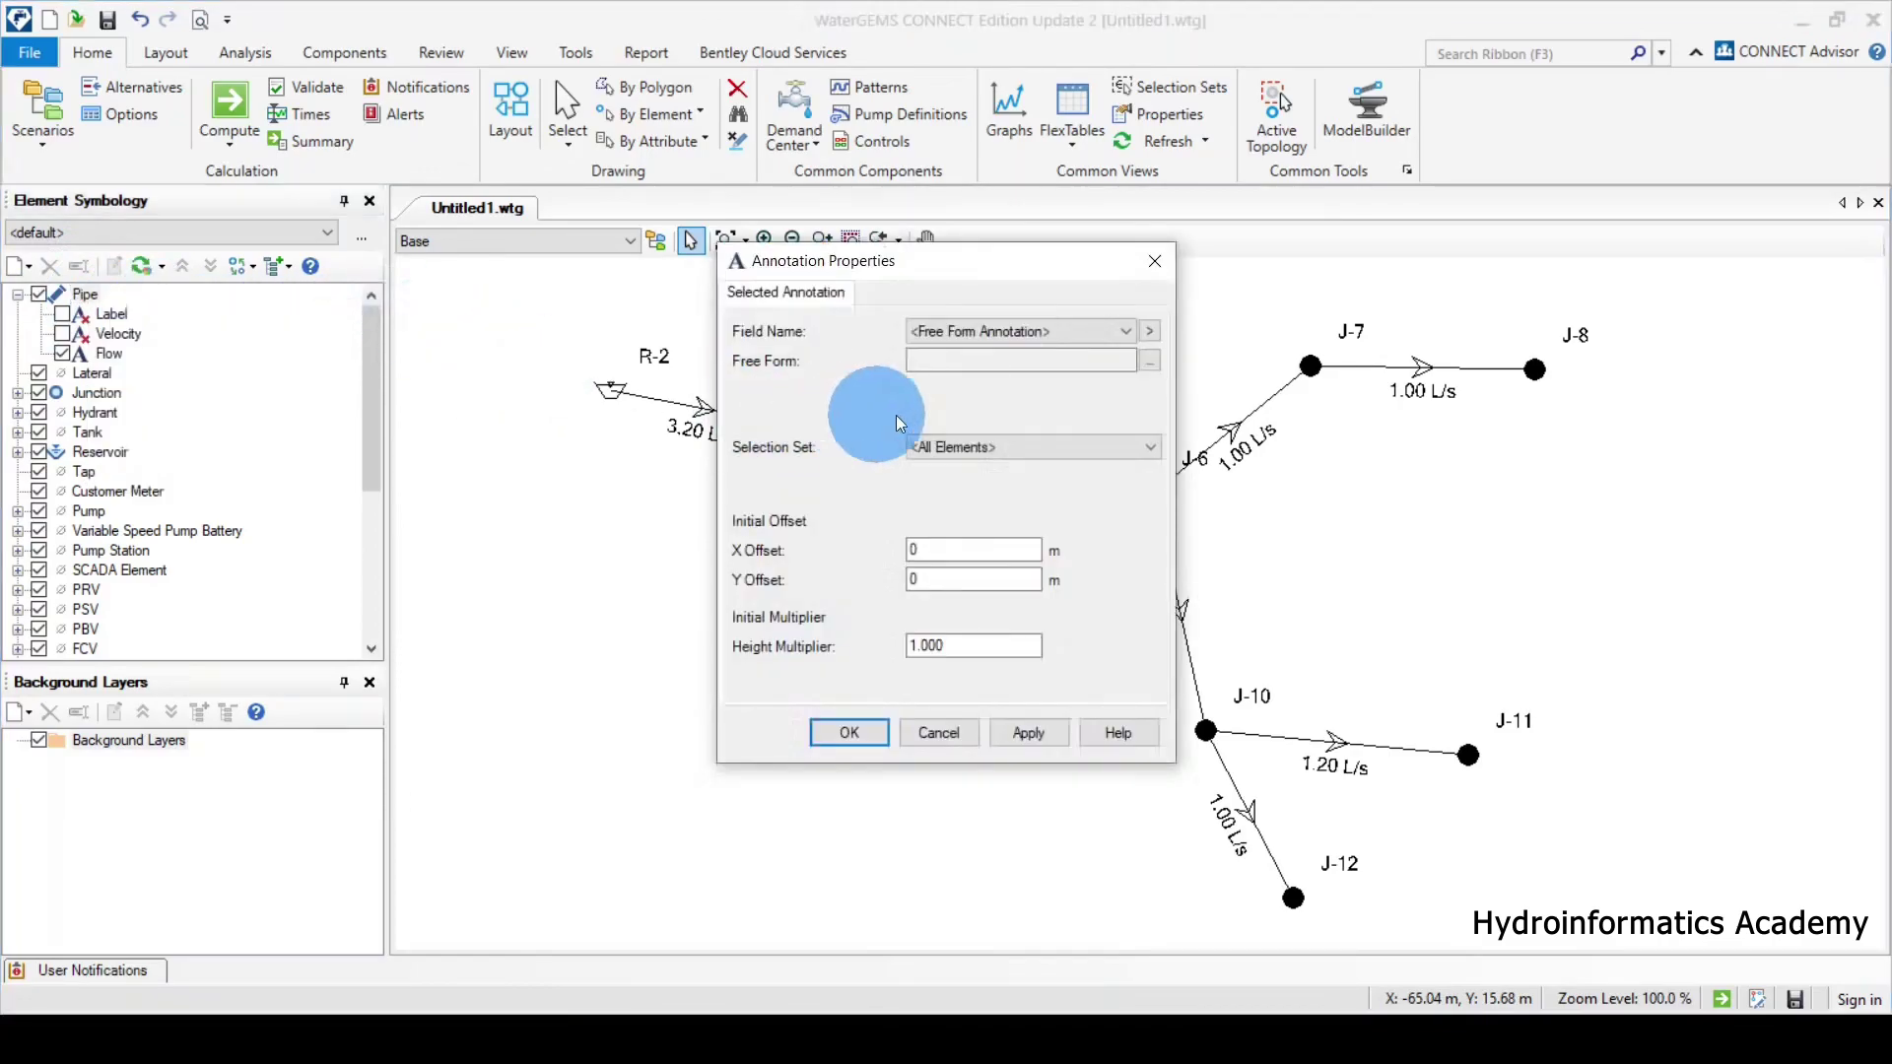
pyautogui.click(1151, 331)
pyautogui.click(1151, 331)
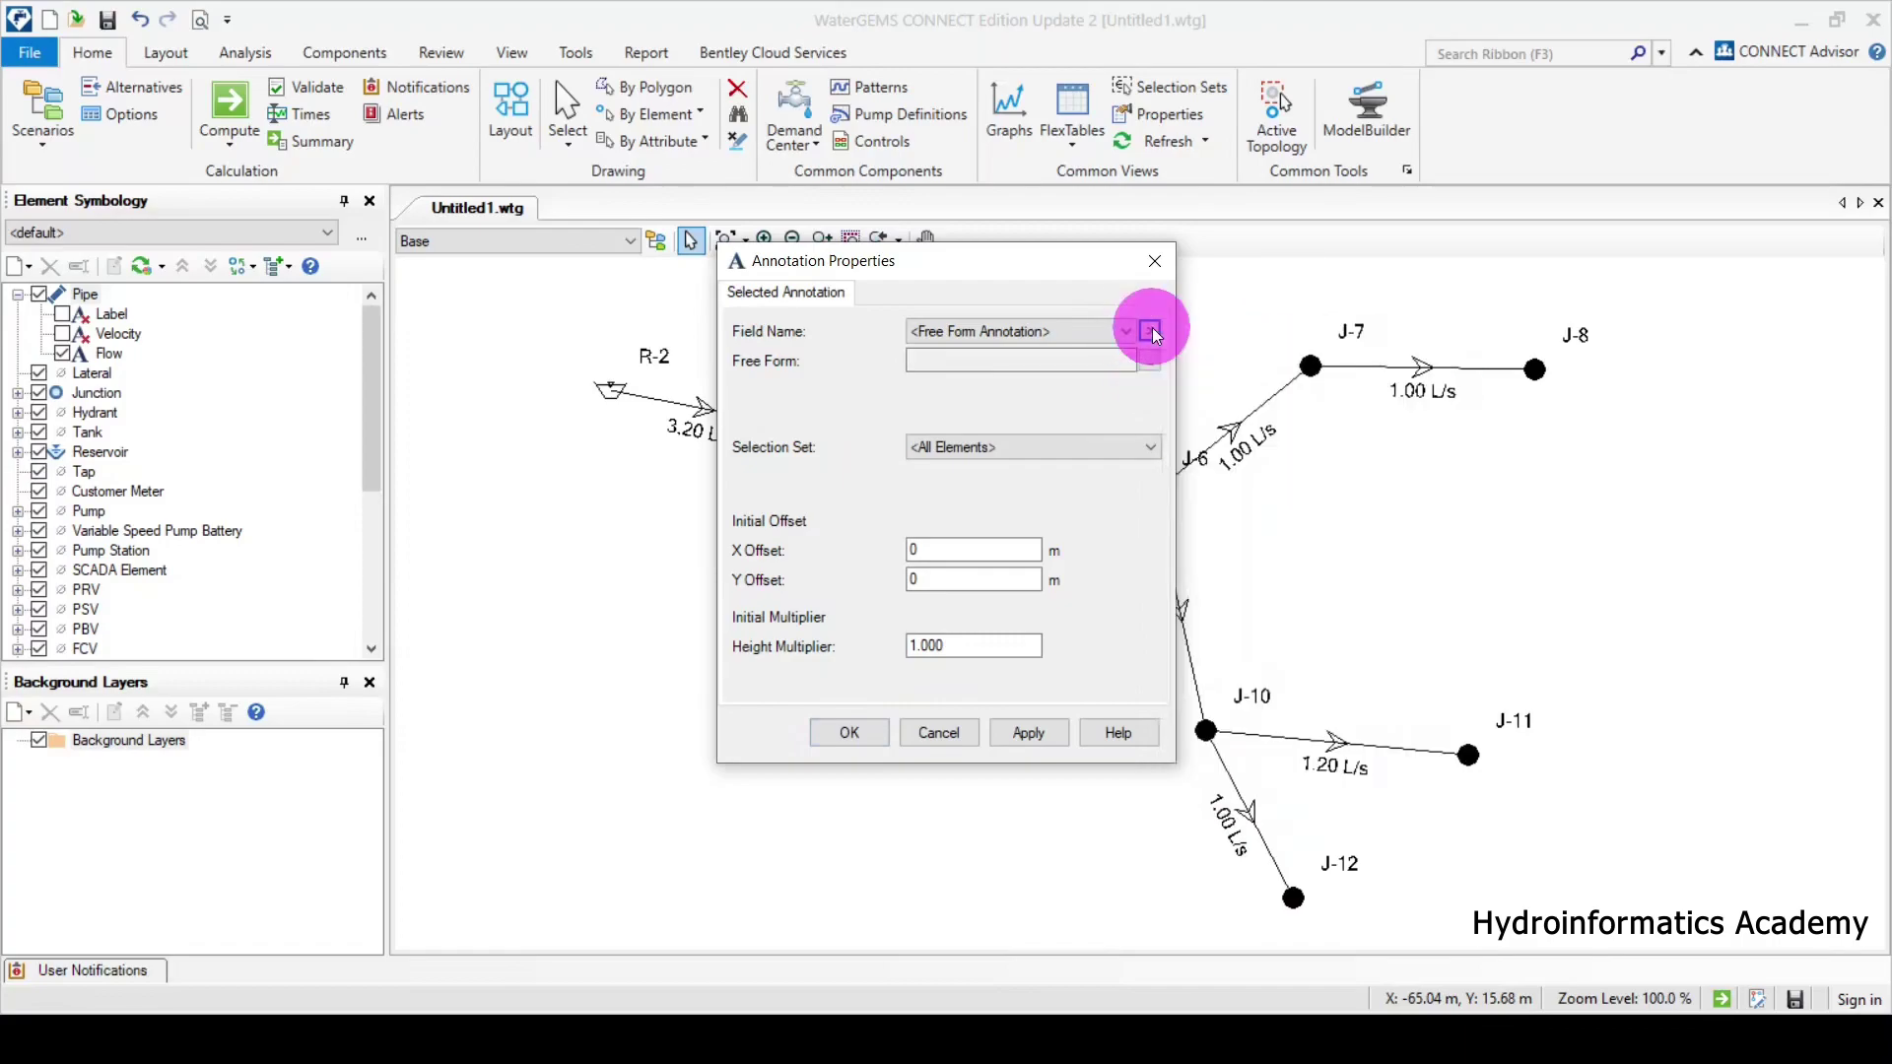
pyautogui.click(1151, 331)
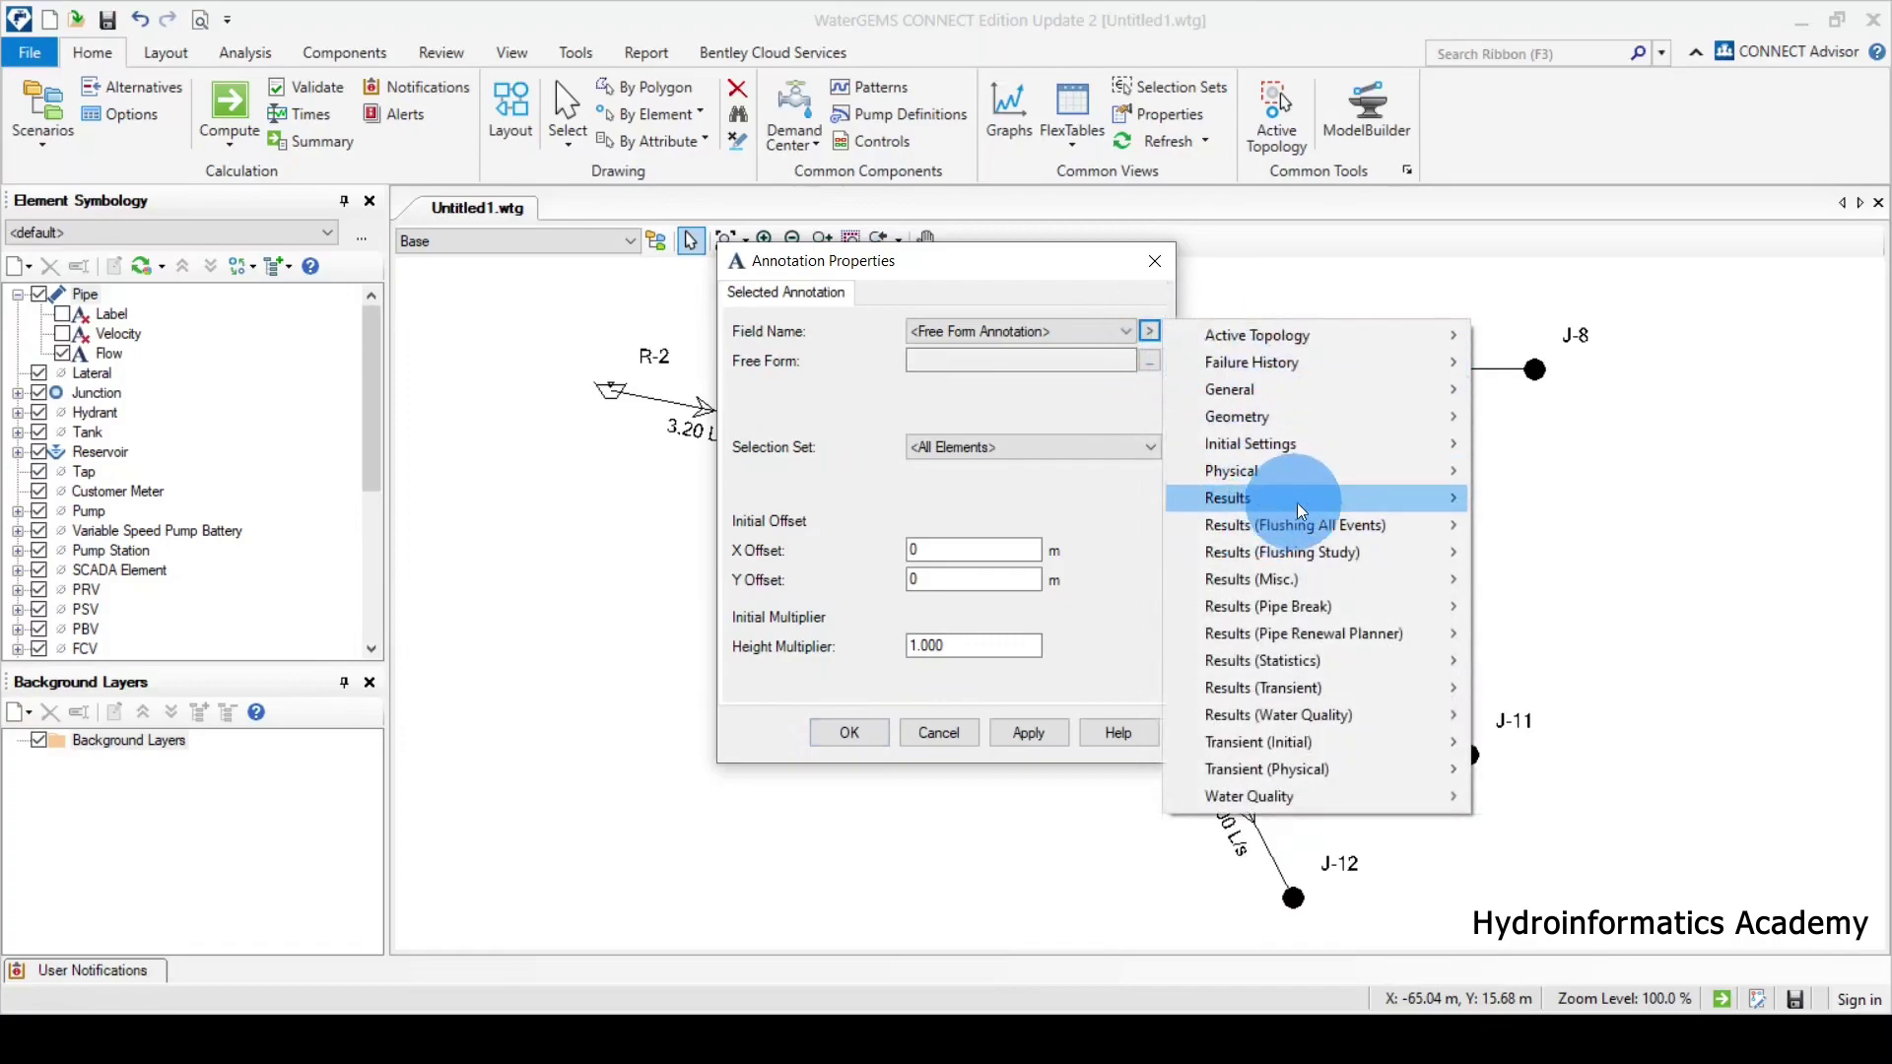
pyautogui.moveTo(1296, 502)
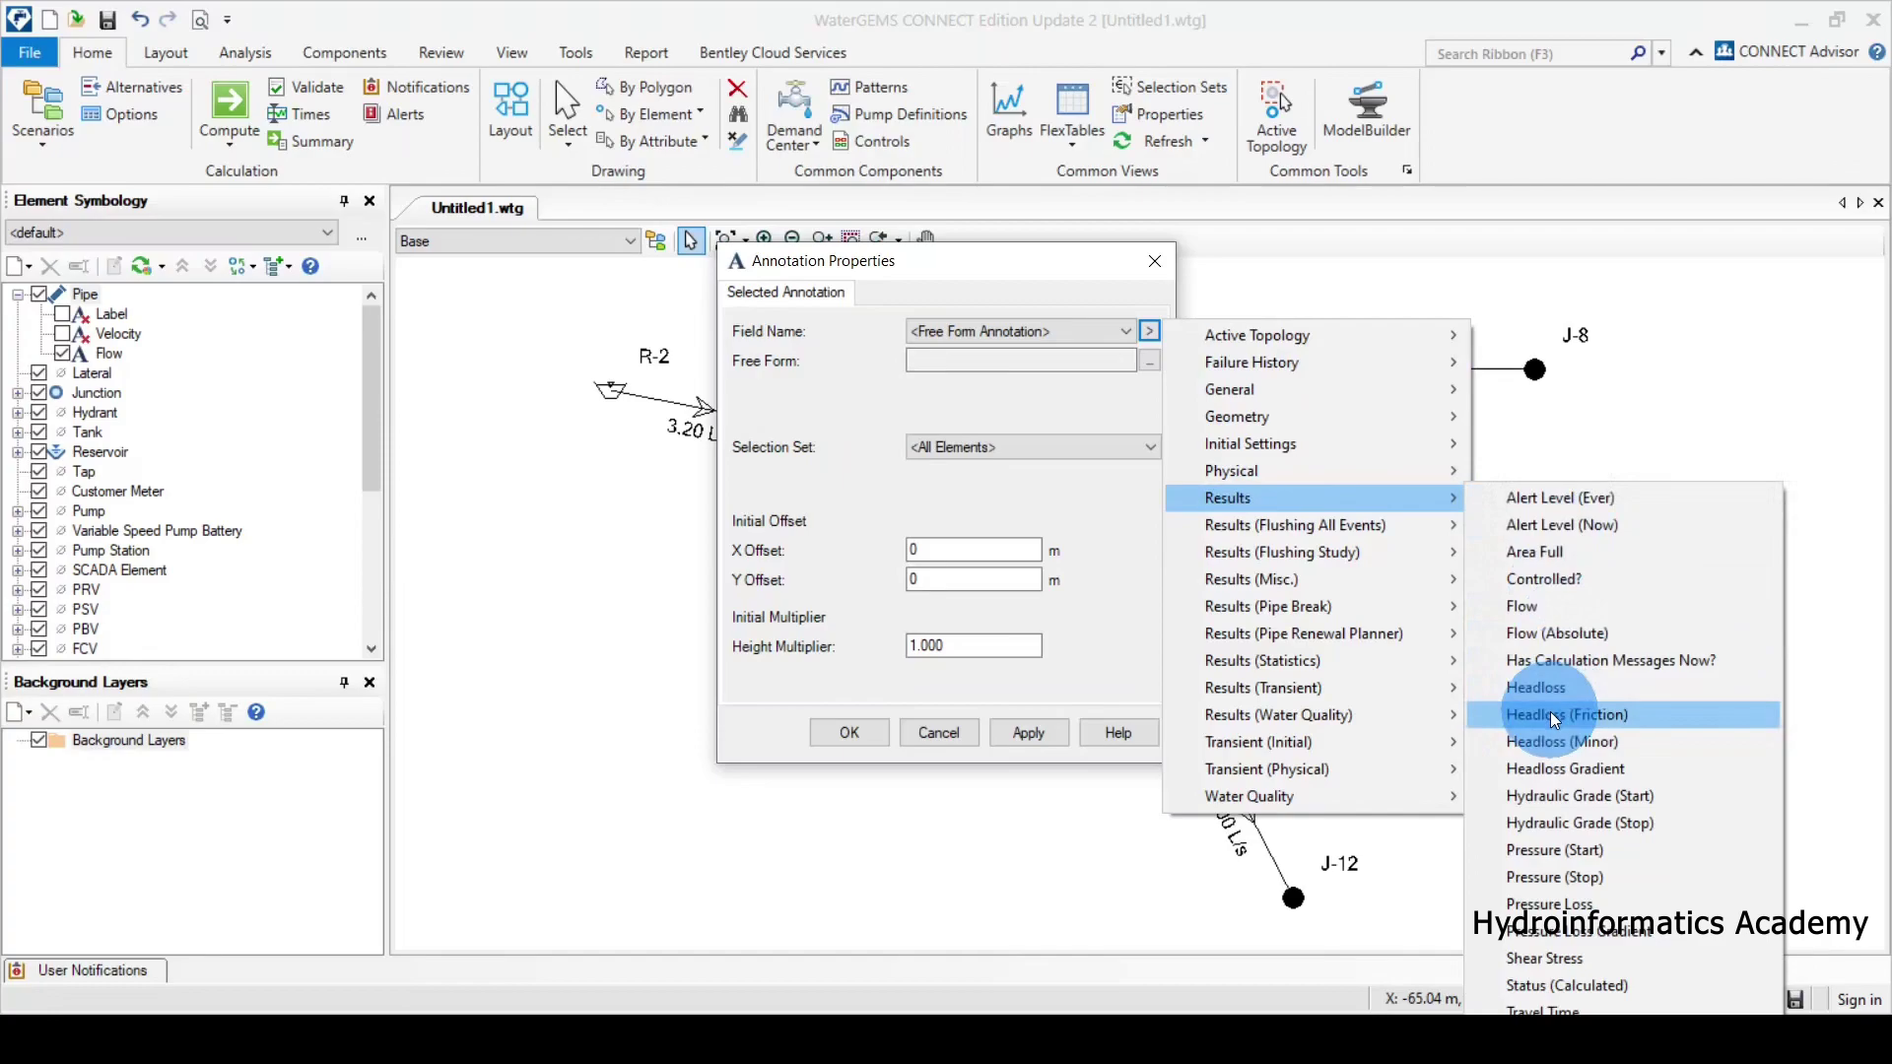
pyautogui.click(1635, 767)
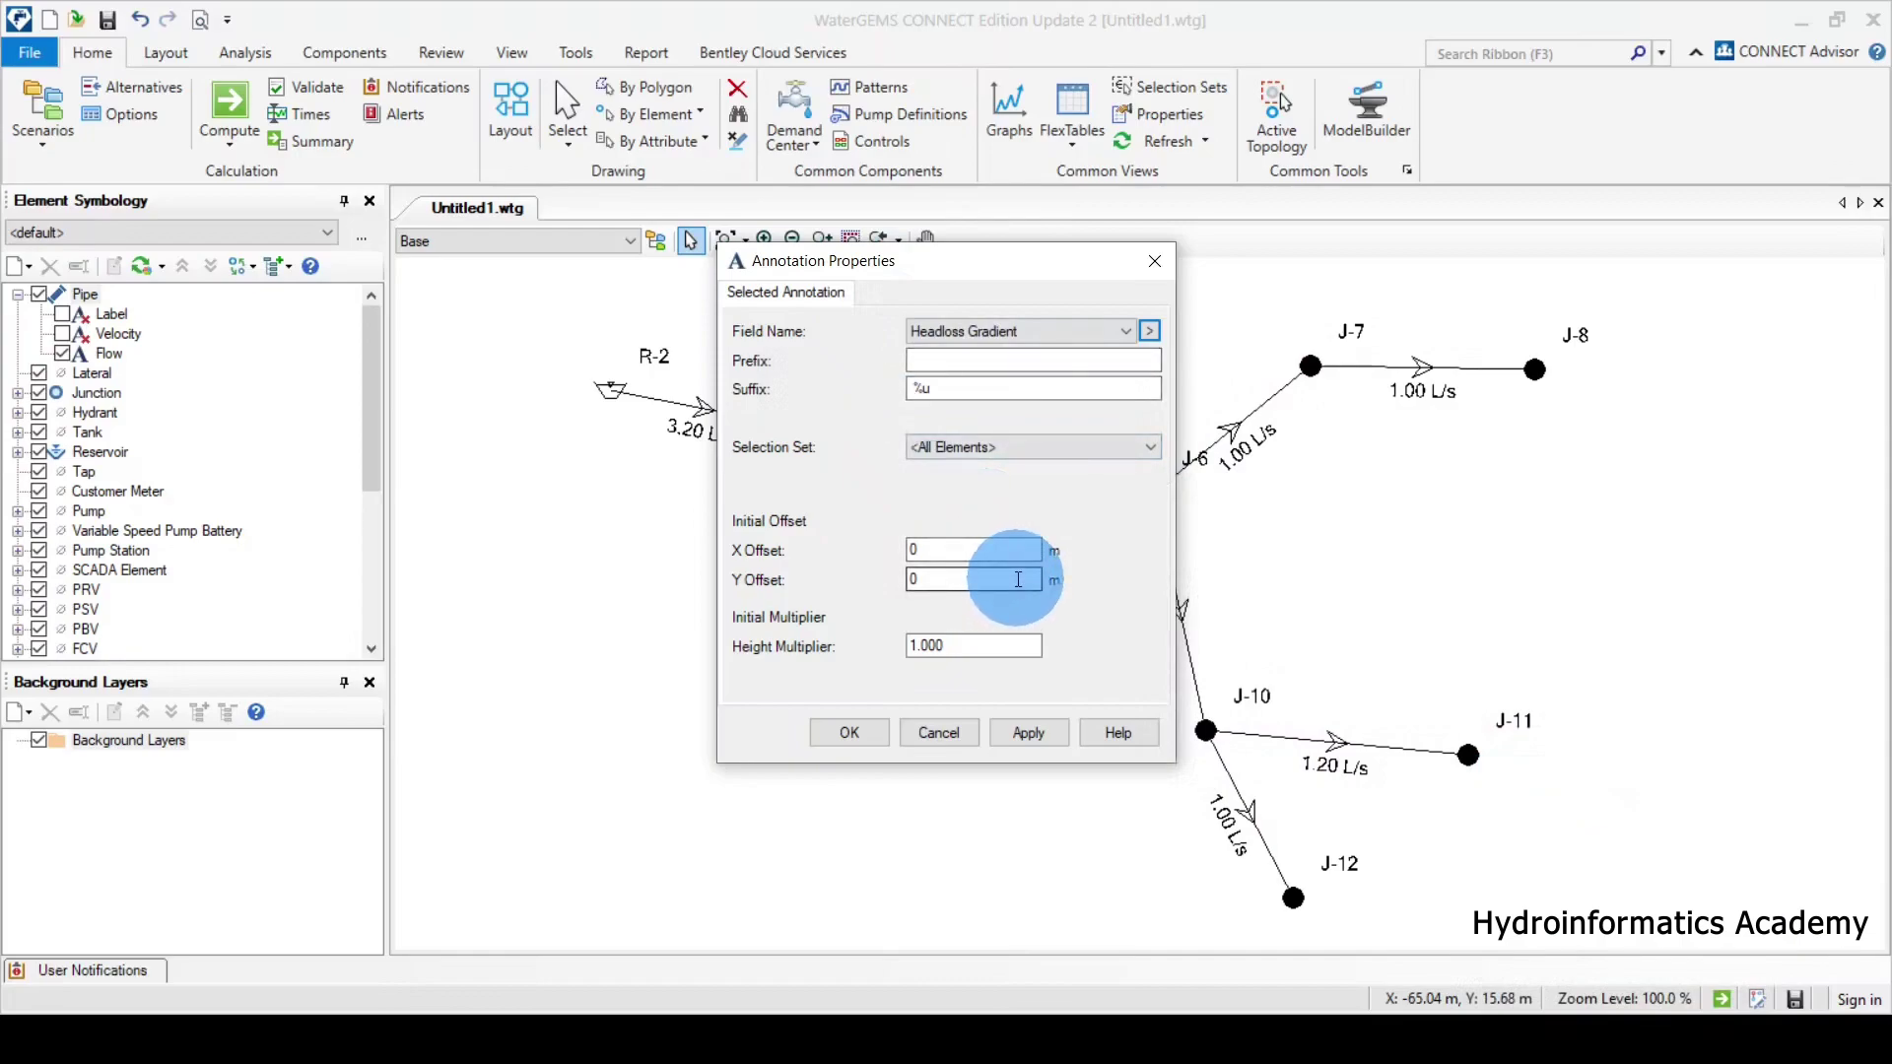
pyautogui.click(1036, 730)
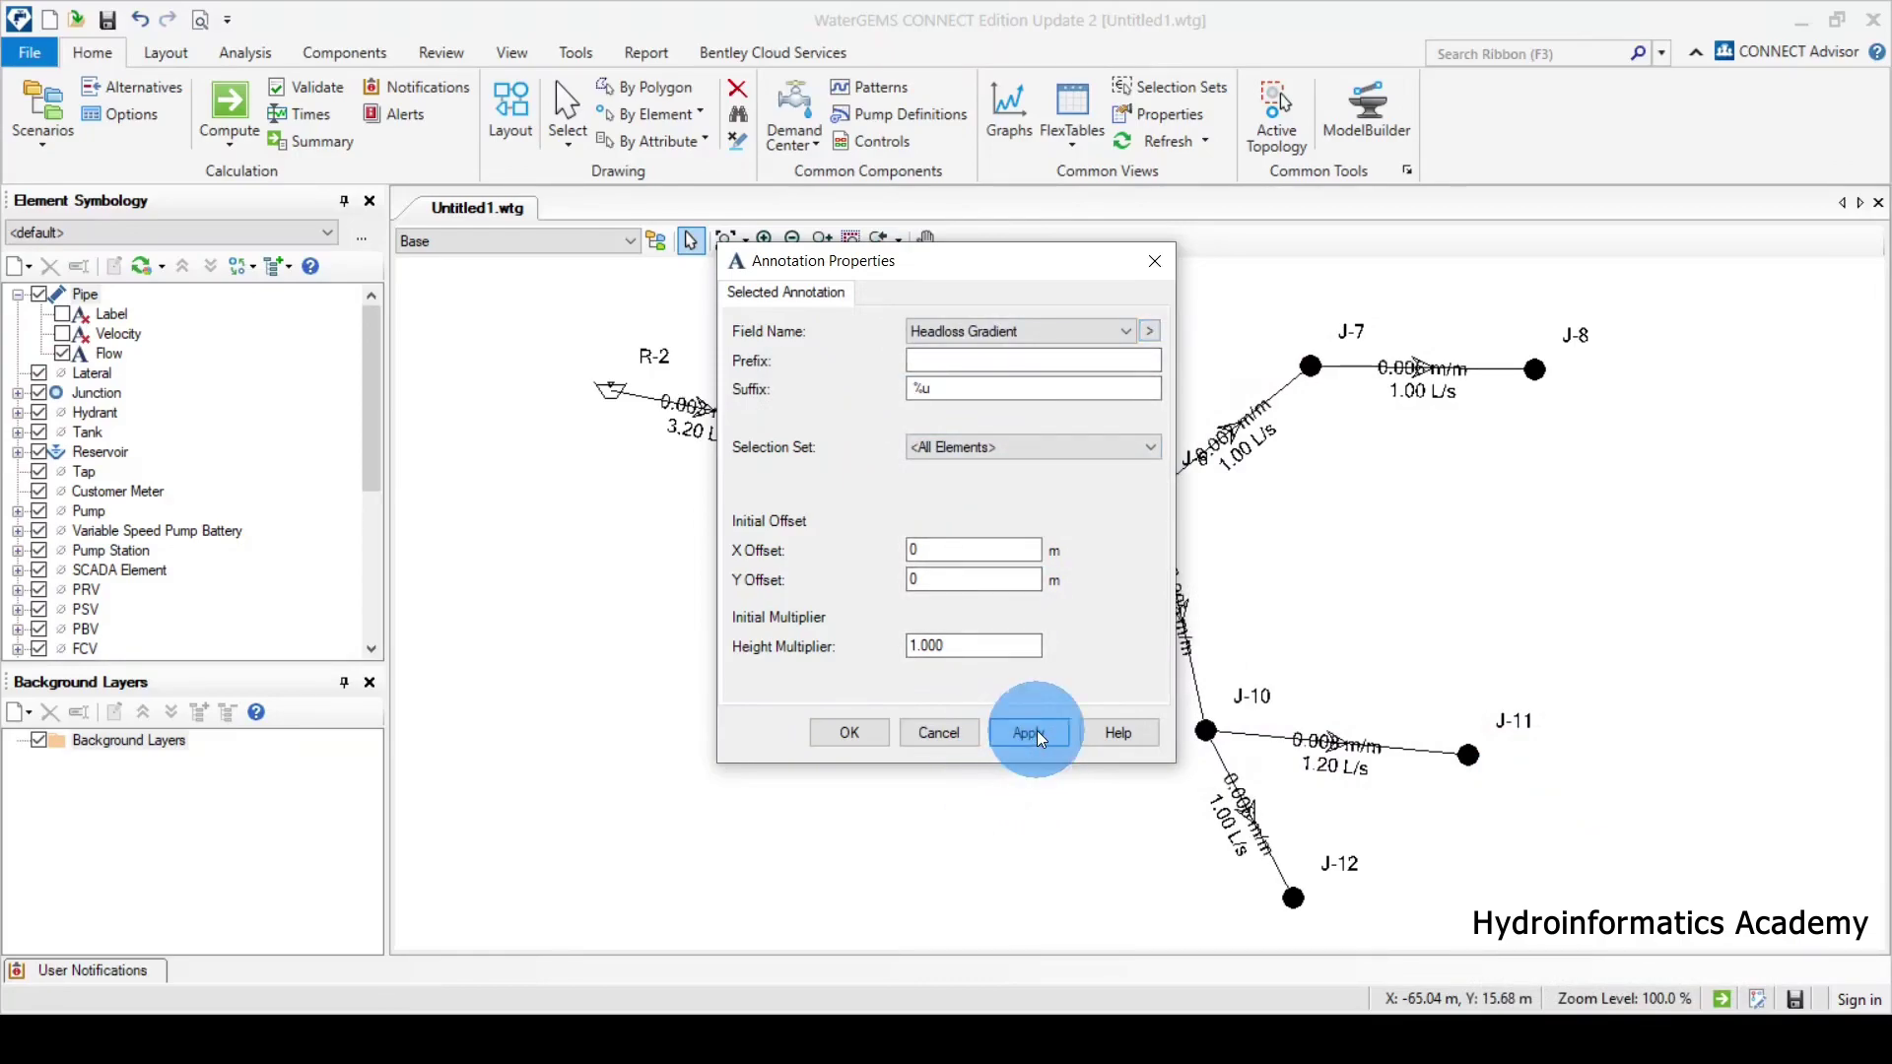
# Set the Y offset of the Headloss Gradient annotation to 2 m and accept the annotation properties.
pyautogui.moveTo(1050, 258); pyautogui.dragTo(884, 296)
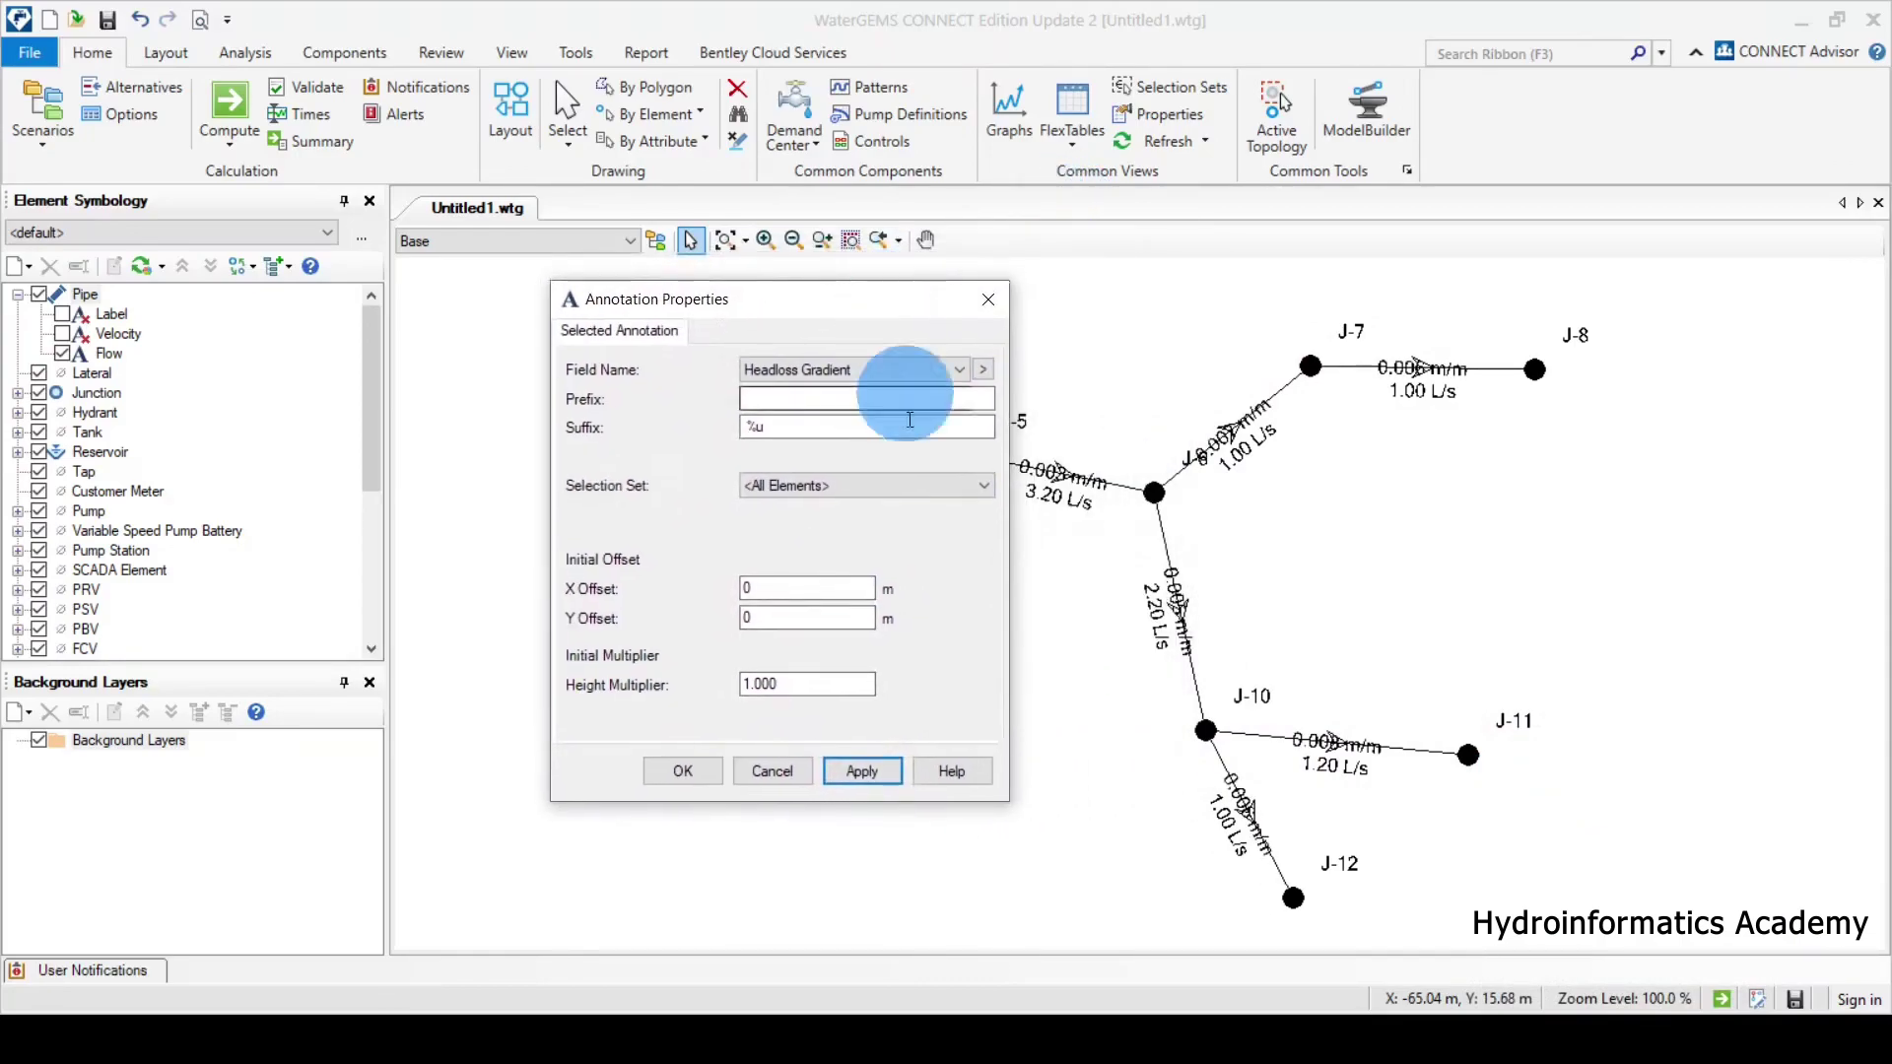
pyautogui.click(760, 621)
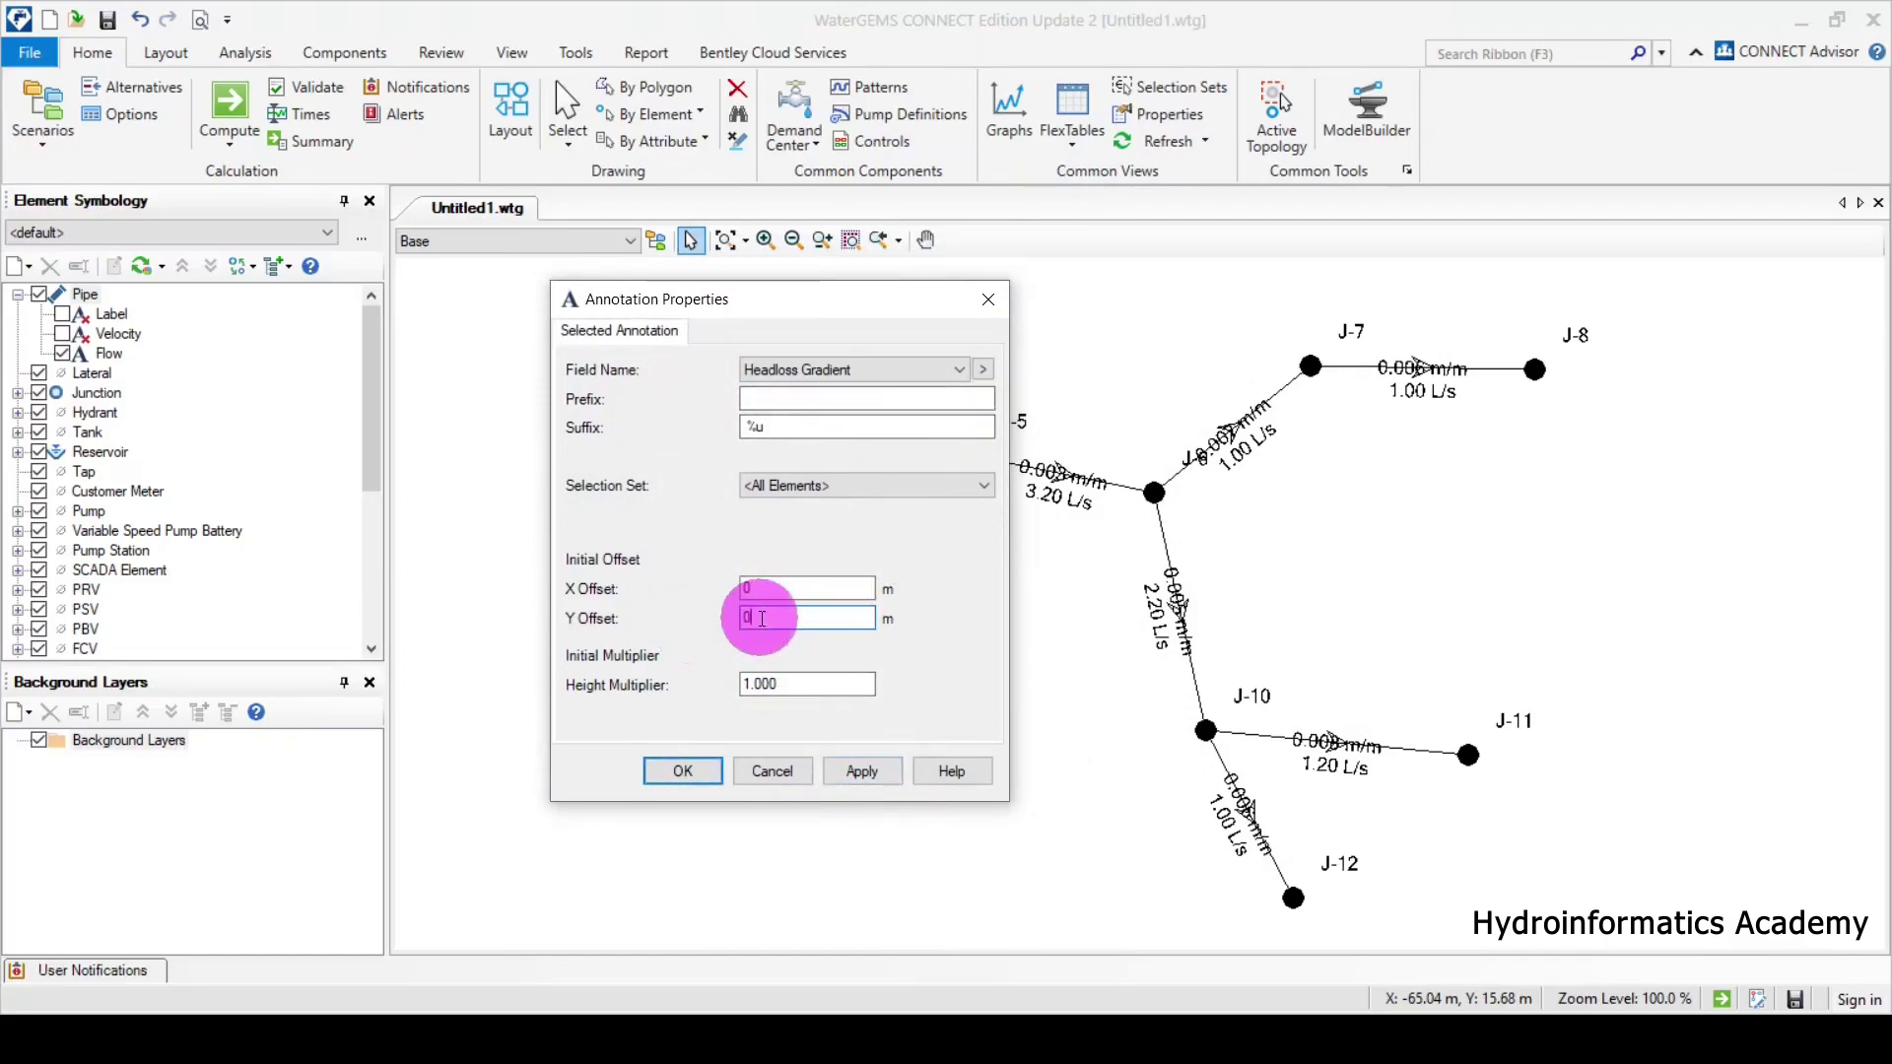
pyautogui.doubleClick(726, 619)
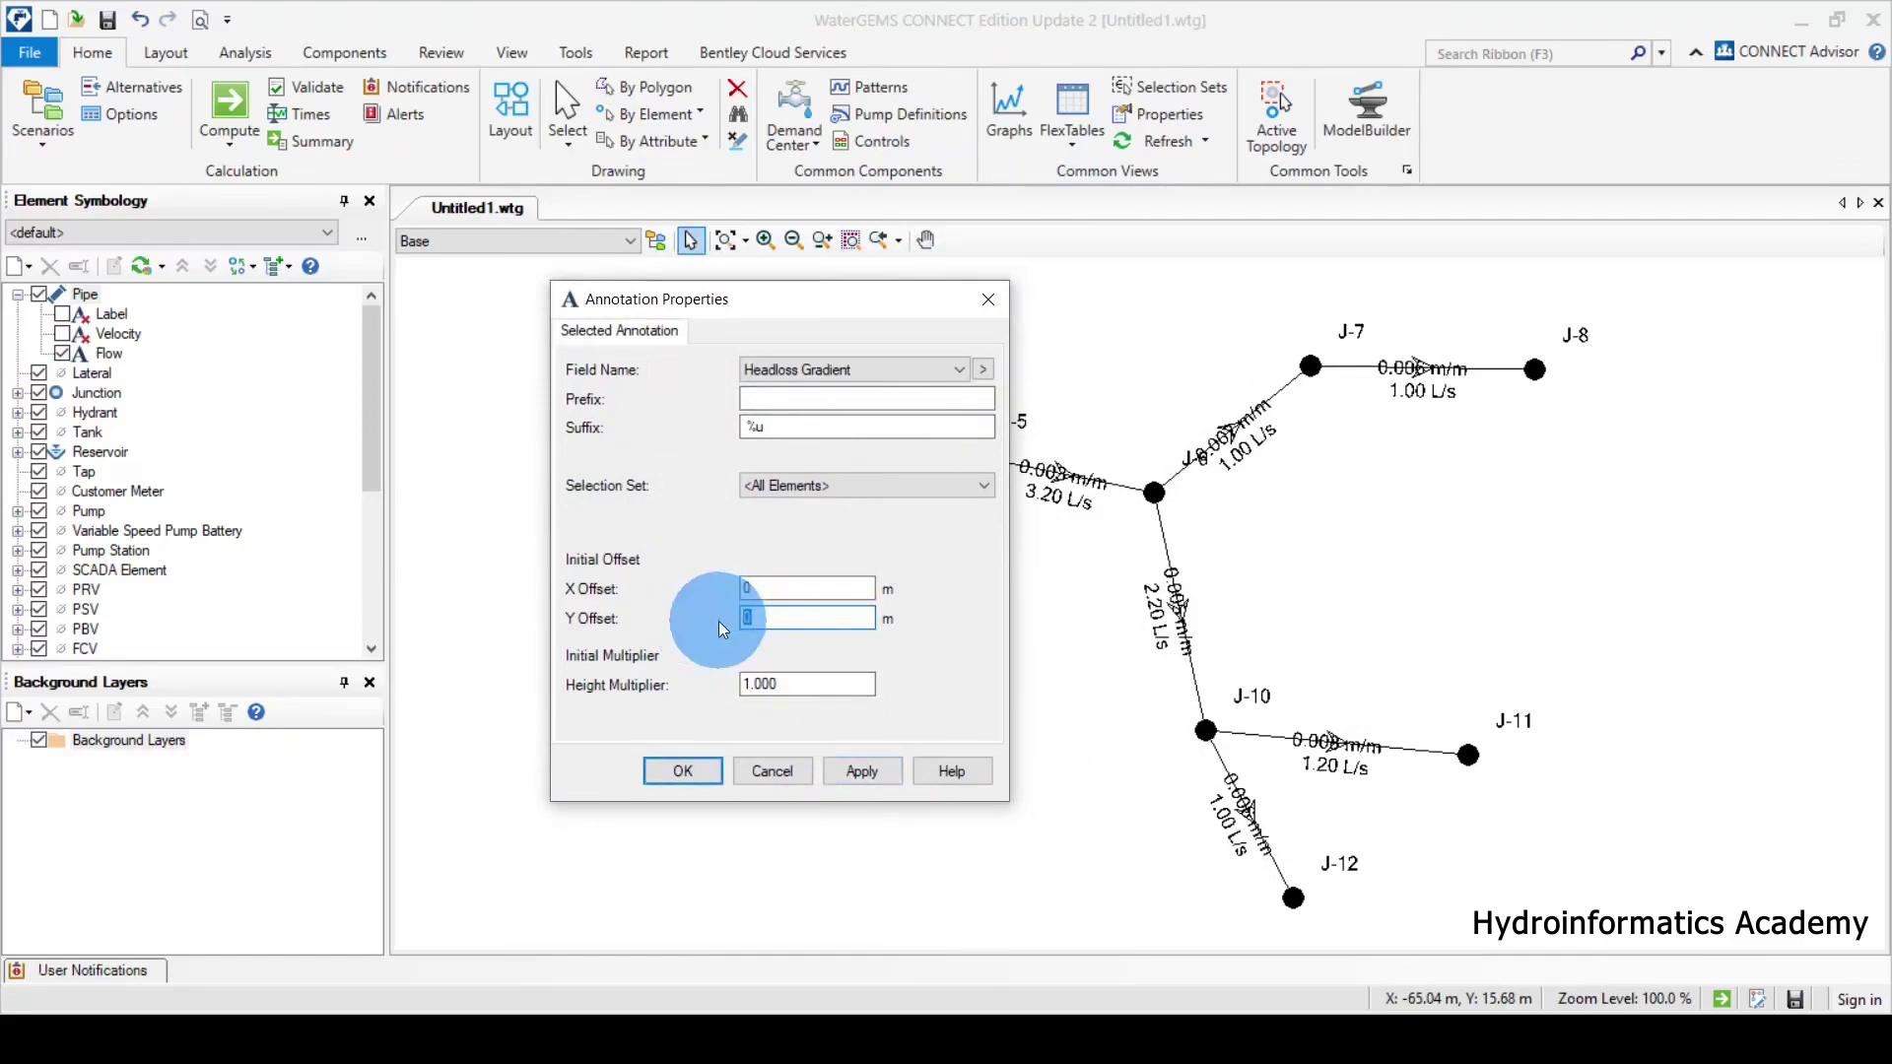
pyautogui.write('3')
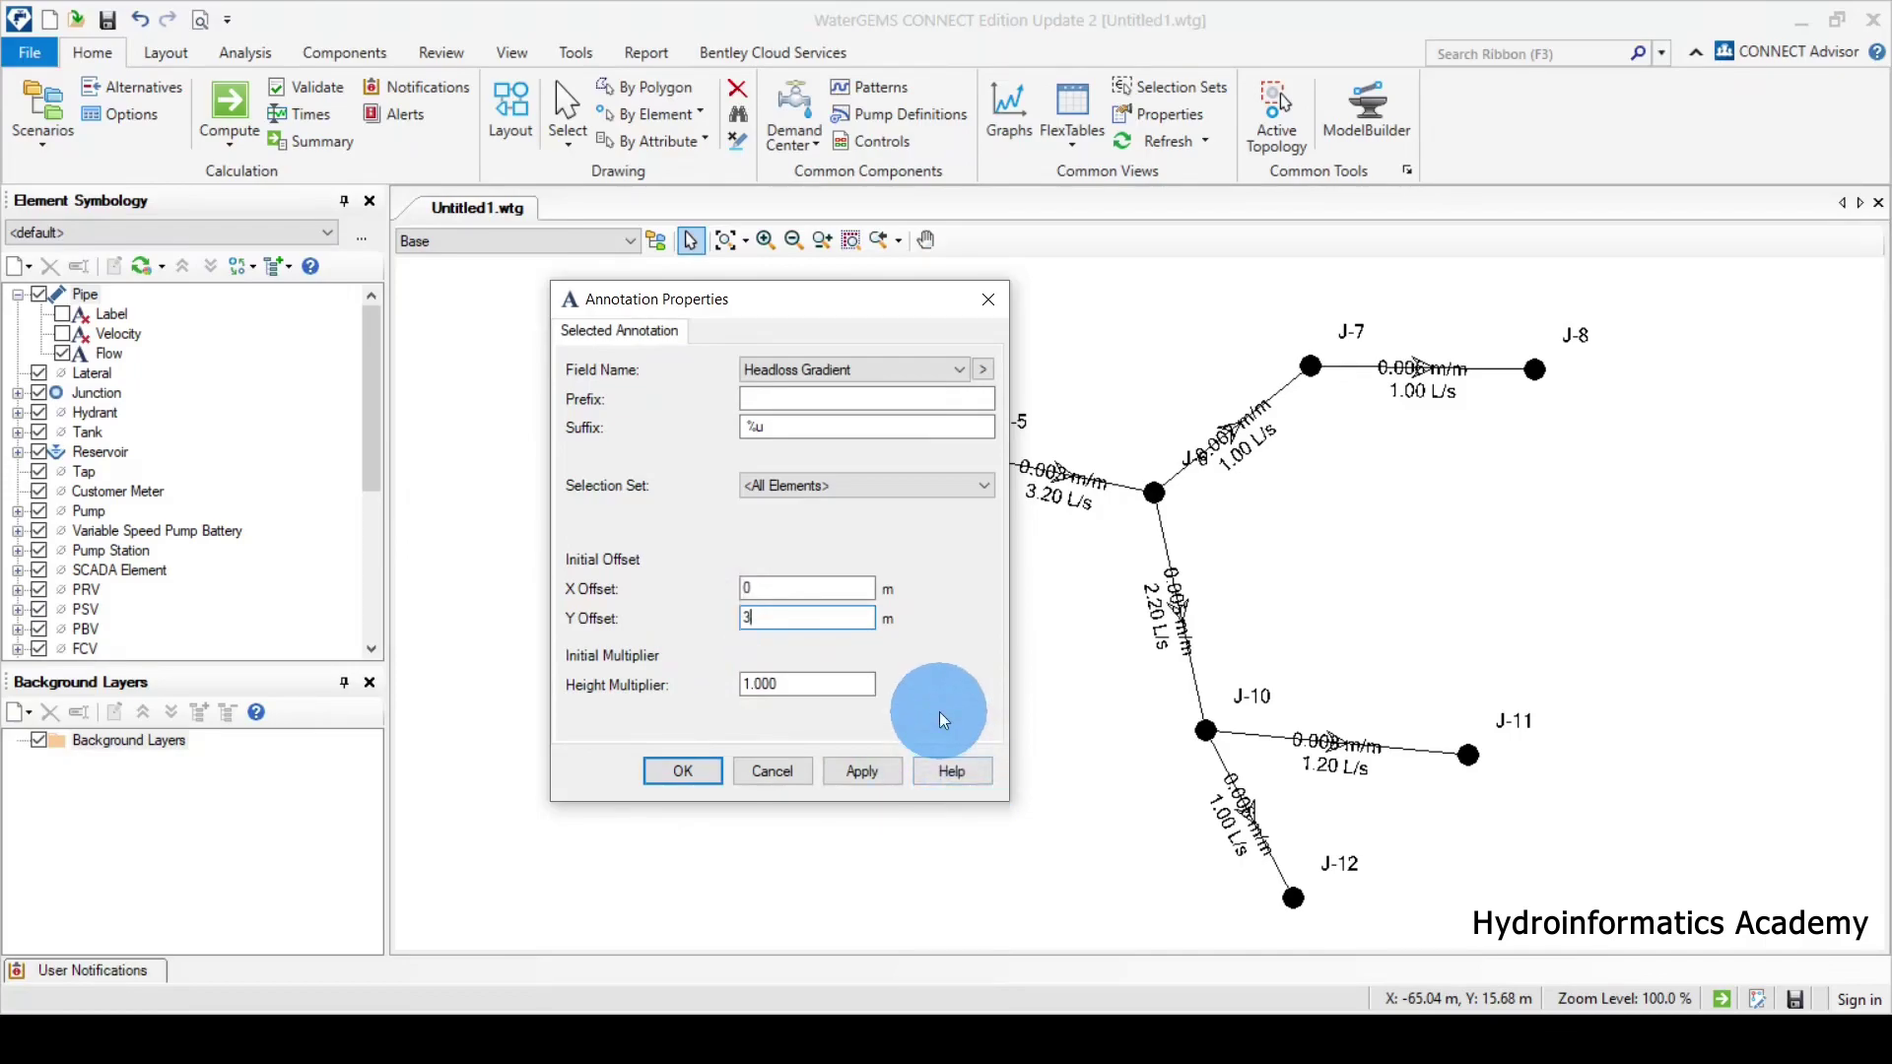
pyautogui.press('BackSpace')
pyautogui.write('2')
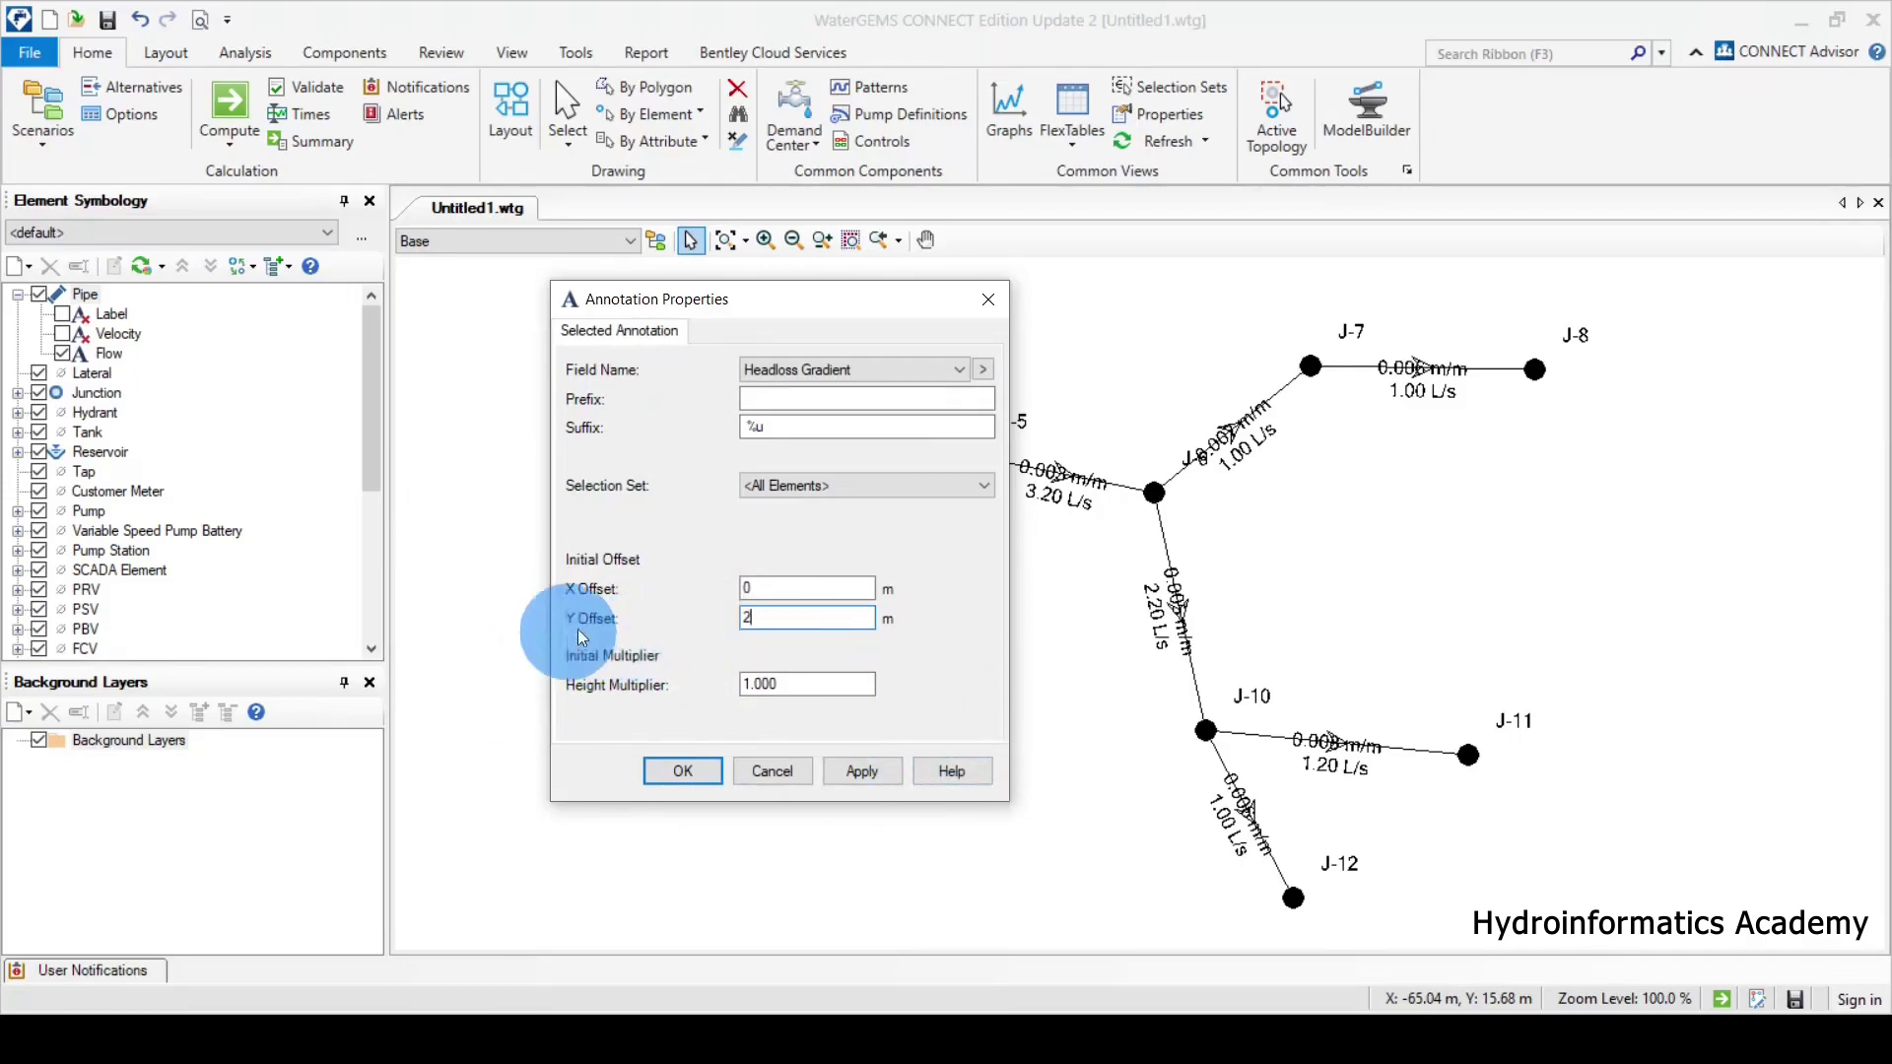
pyautogui.click(858, 772)
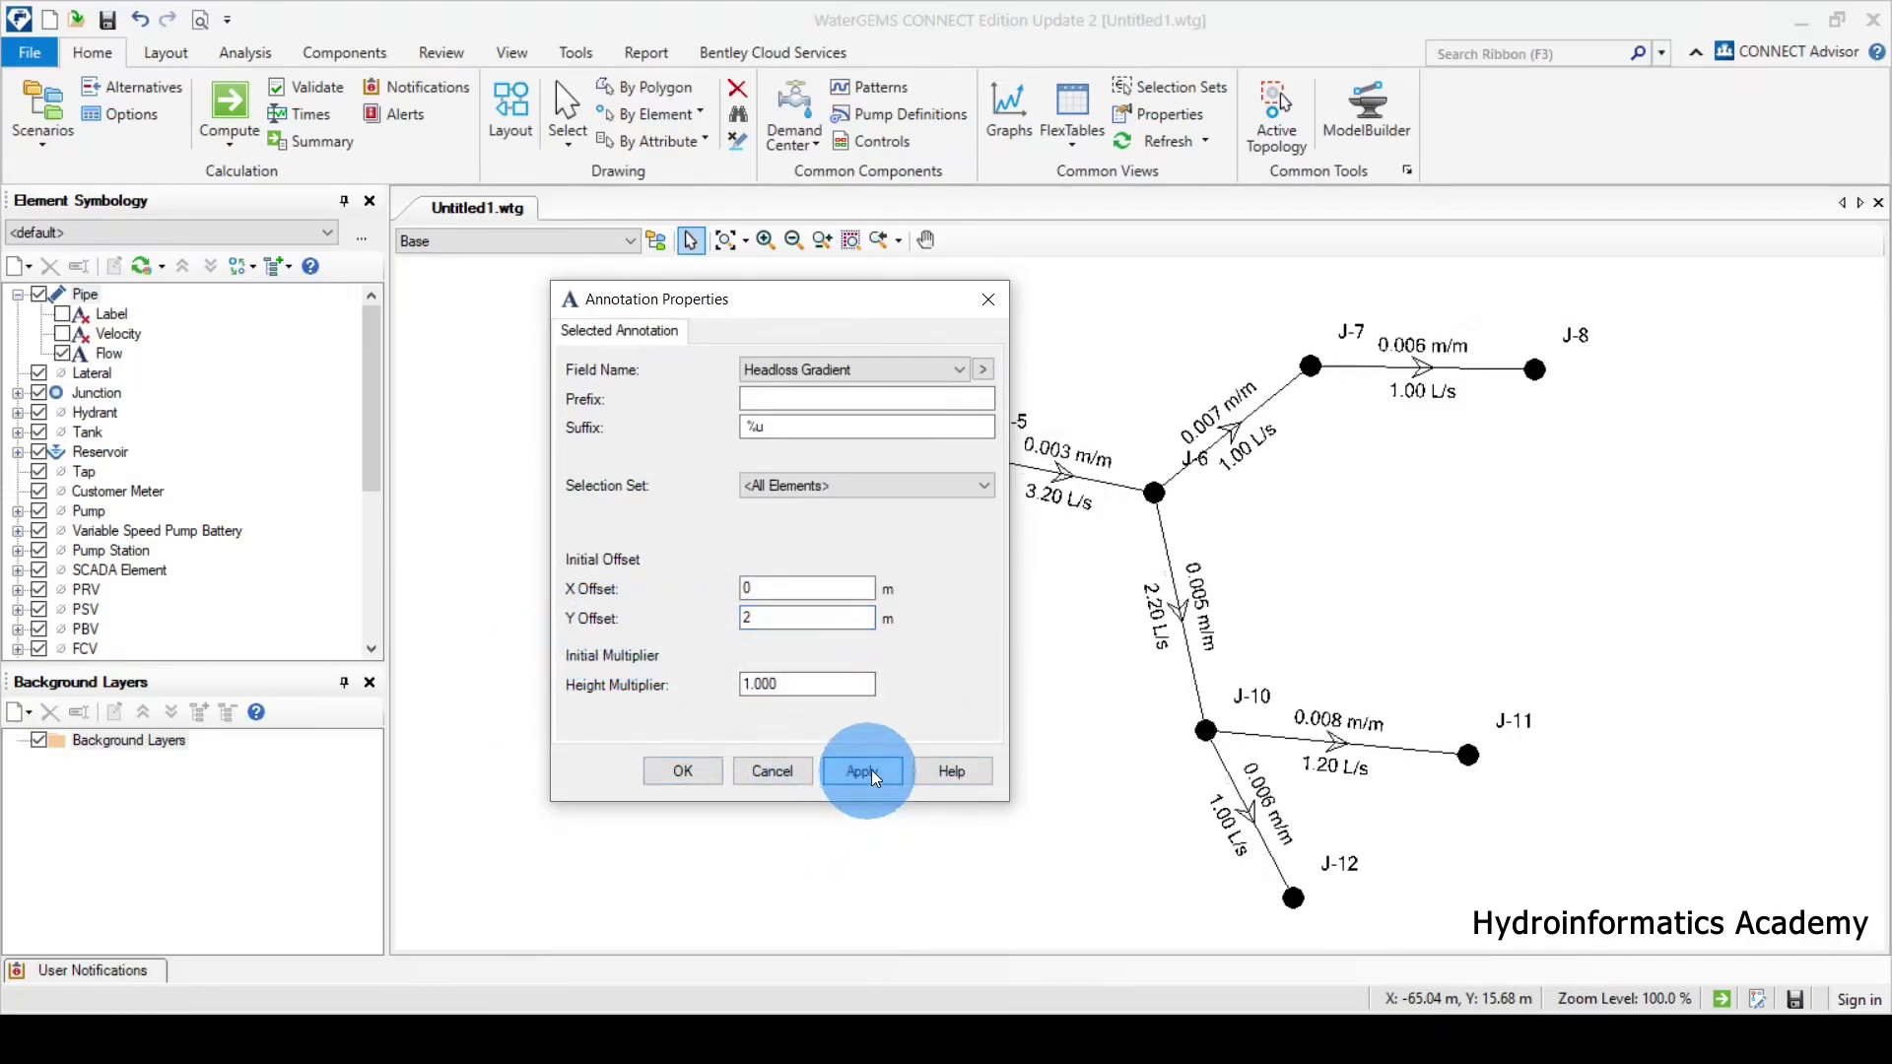
pyautogui.click(680, 771)
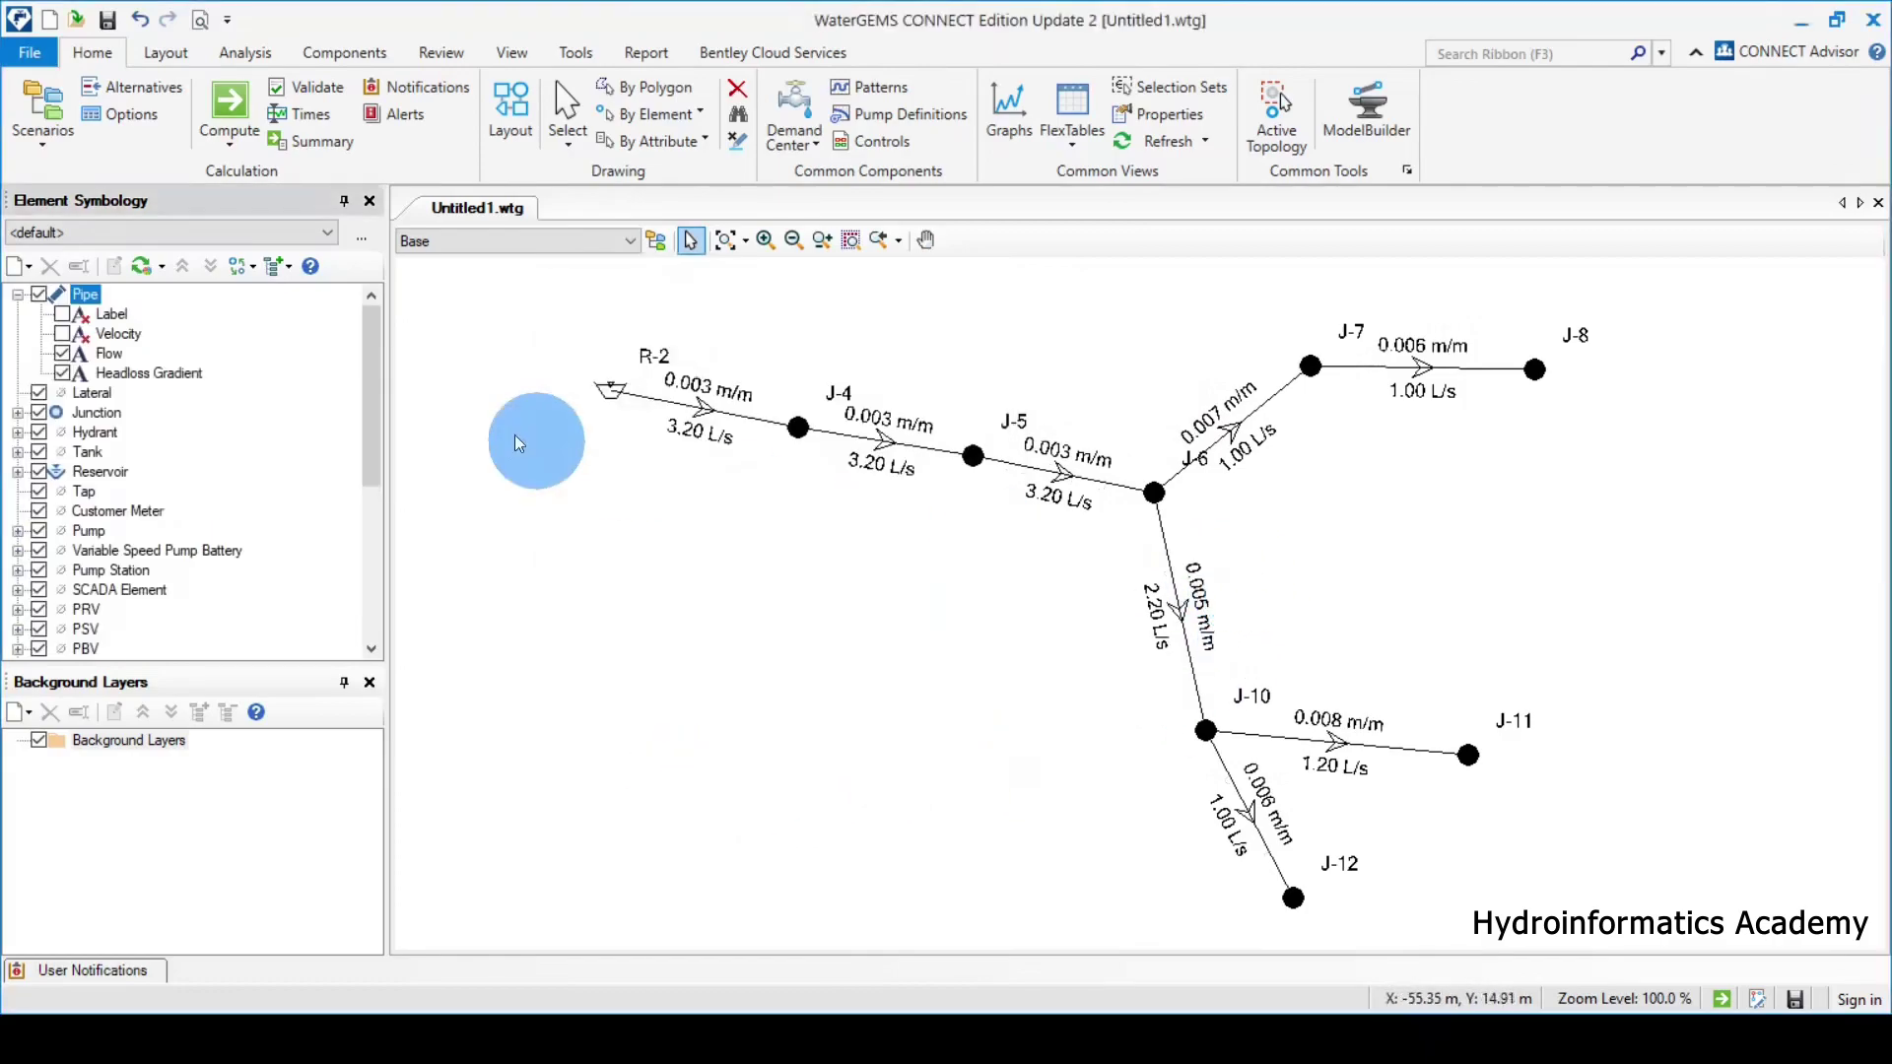
# Hide the pipe flow annotation and open the properties of the pipe between R-2 and J-4 at its Results section.
pyautogui.click(61, 353)
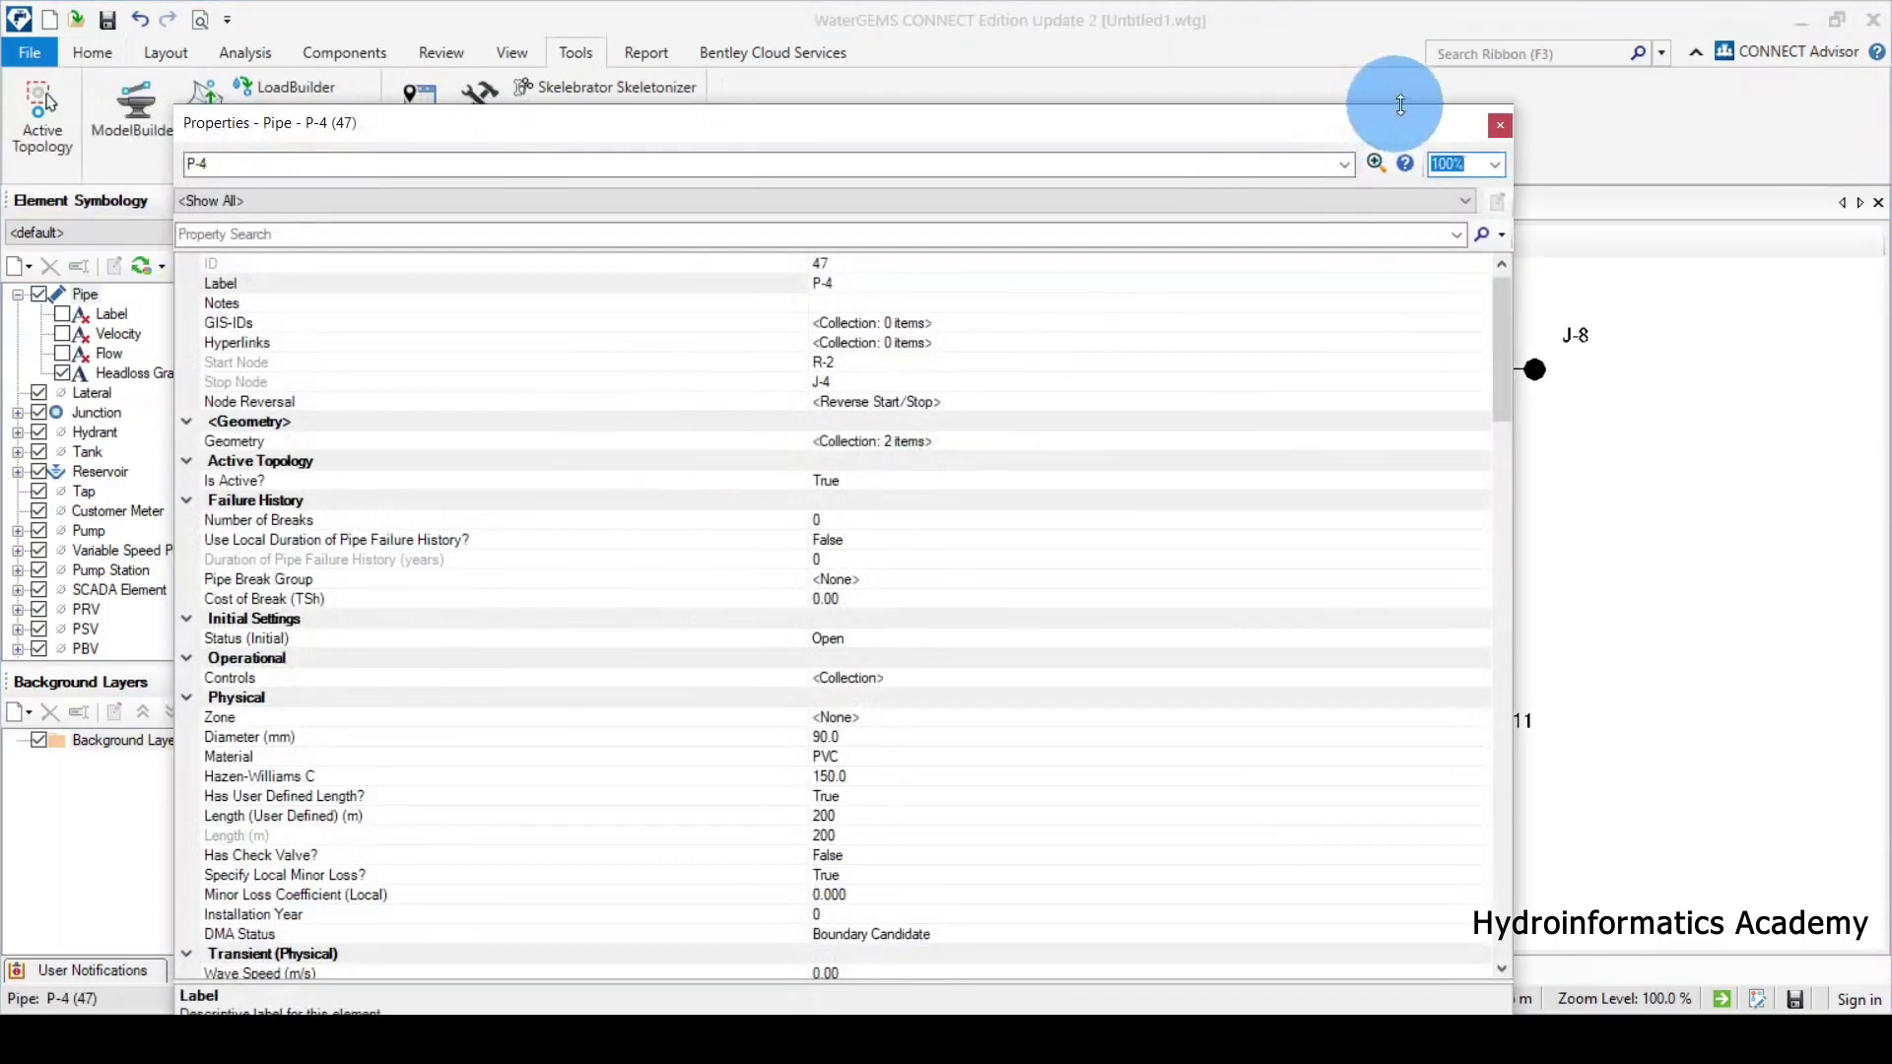
pyautogui.click(1487, 119)
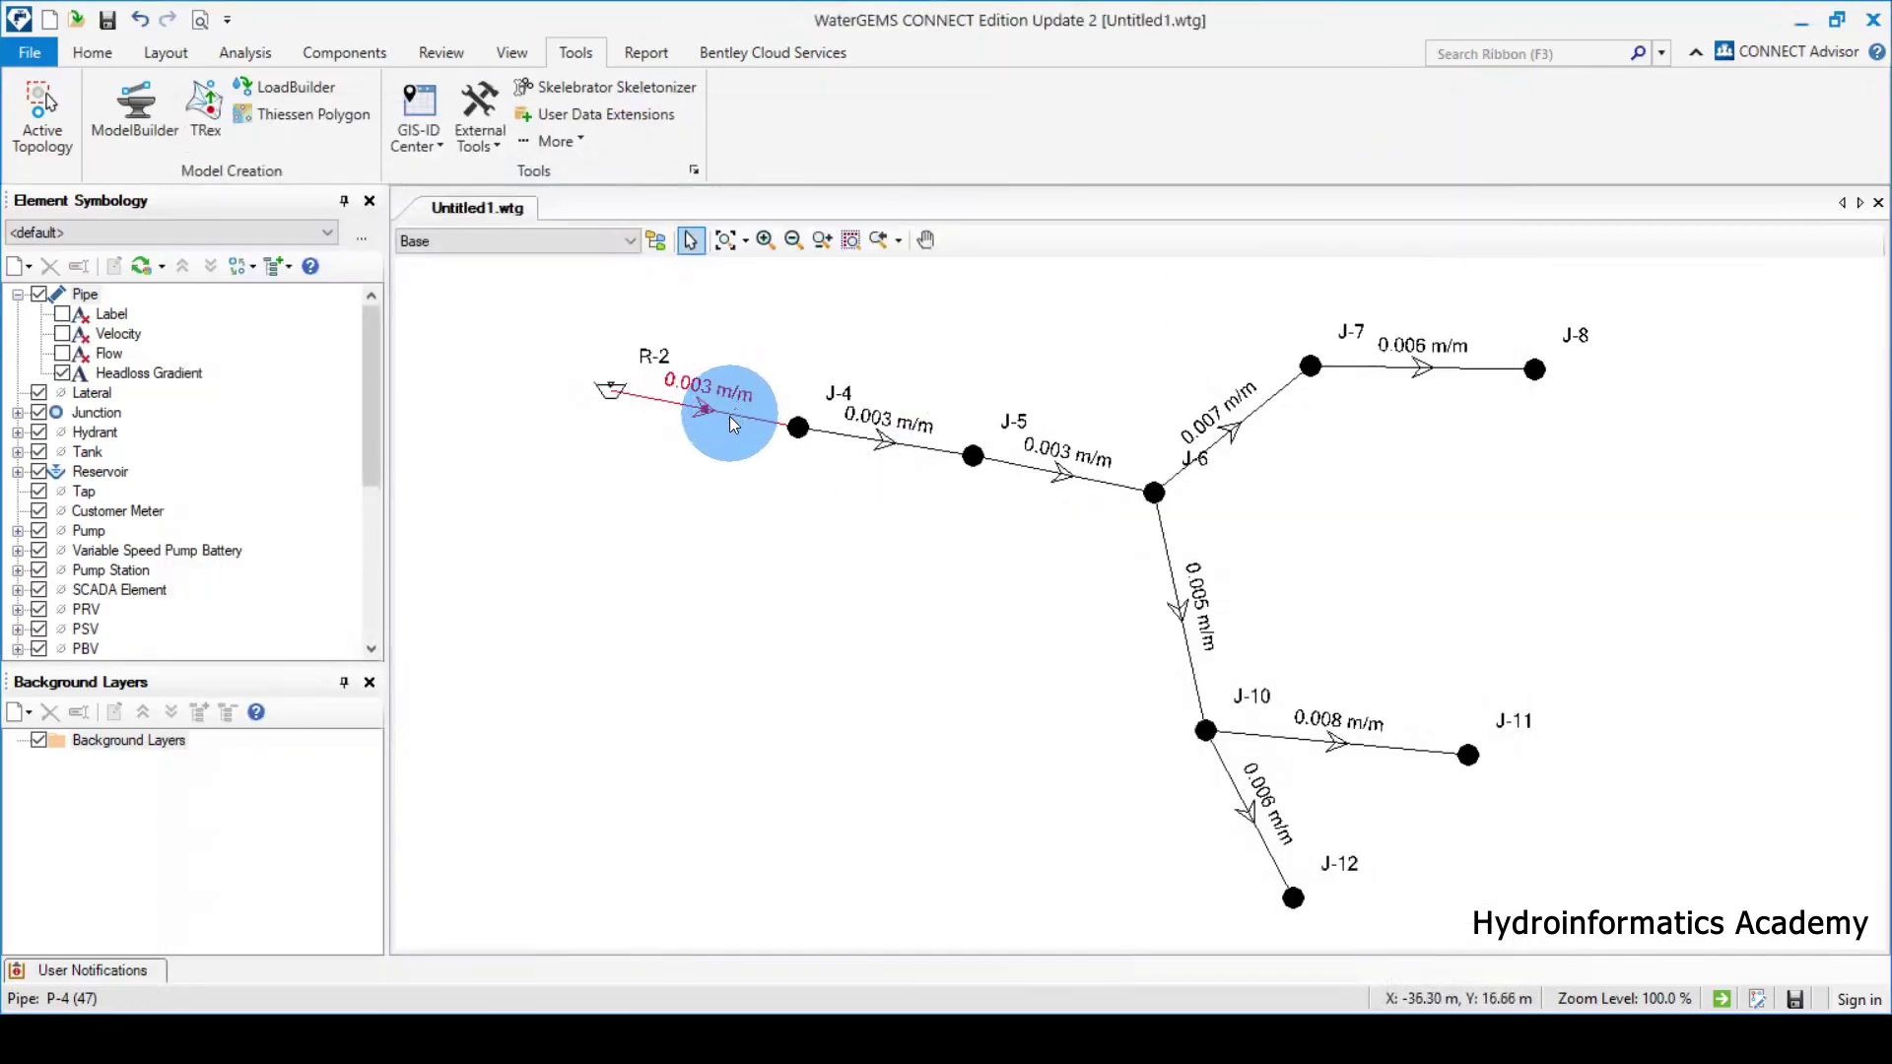
pyautogui.doubleClick(719, 412)
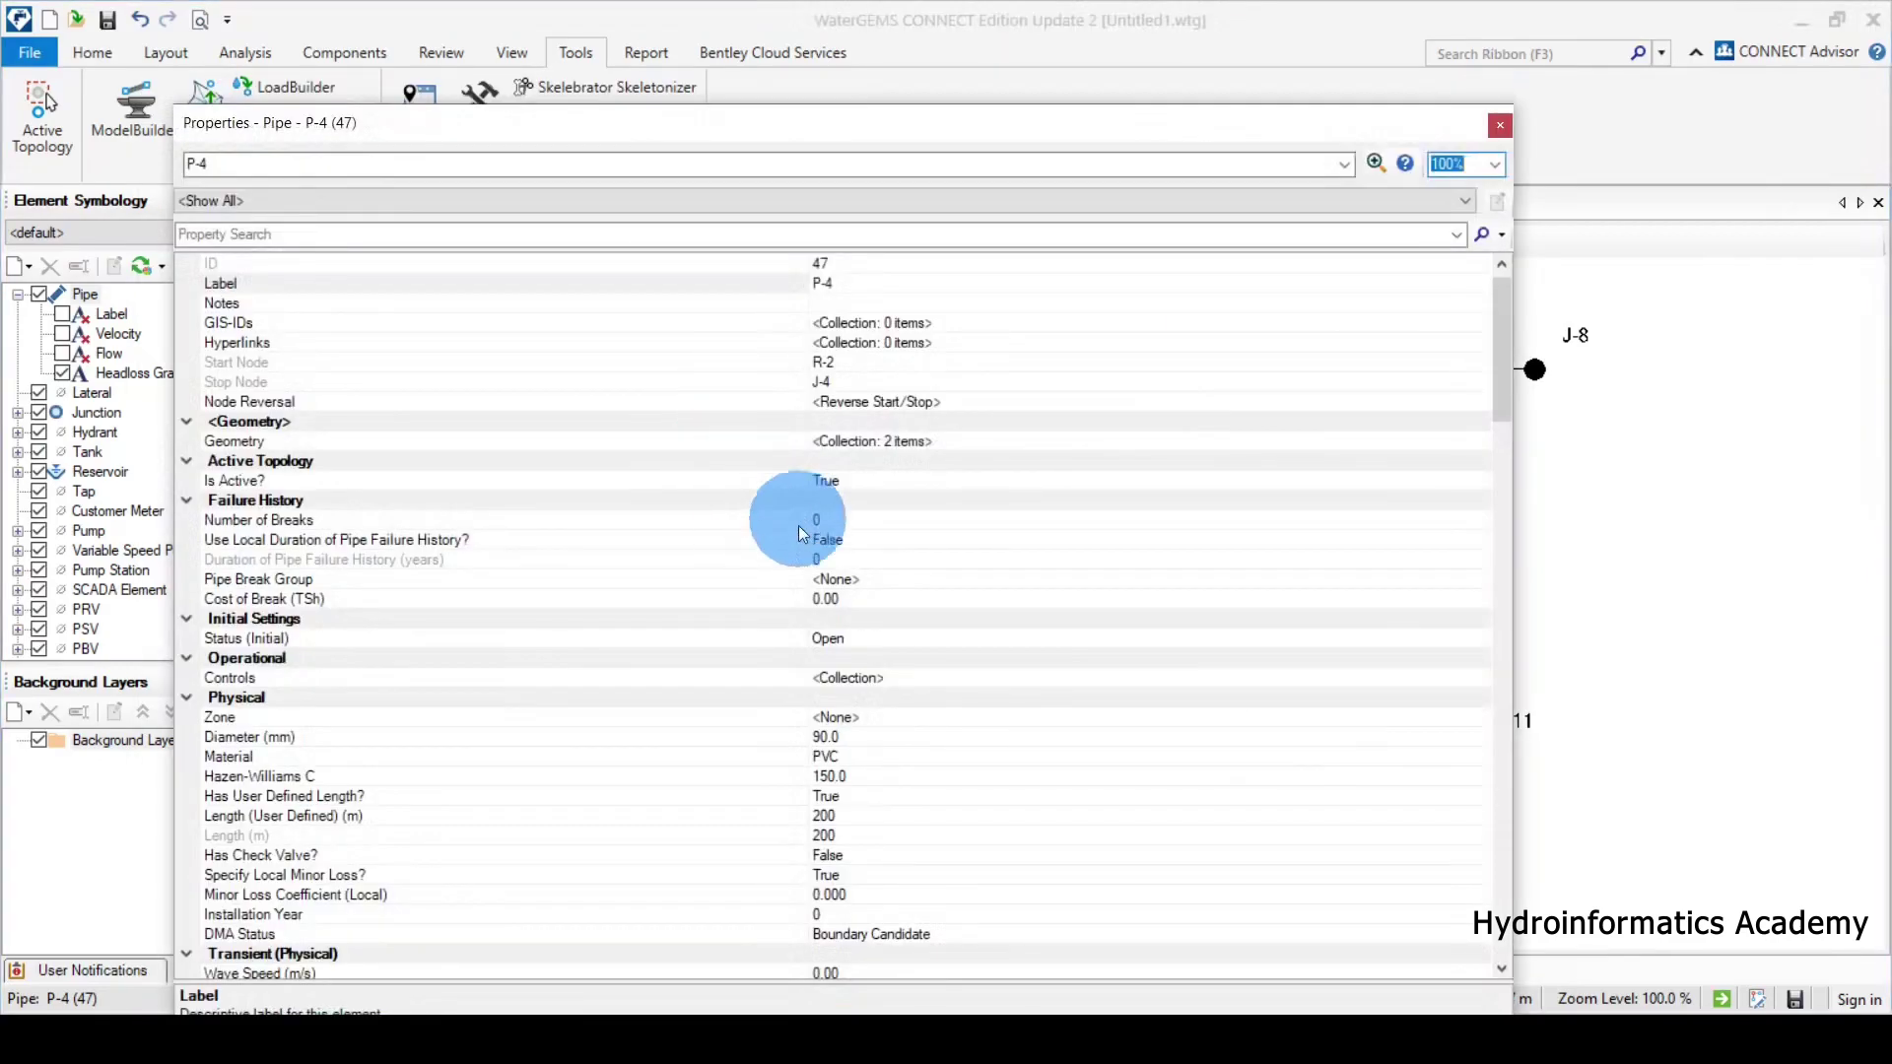
pyautogui.scroll(-10, 718, 619)
pyautogui.scroll(-2, 684, 618)
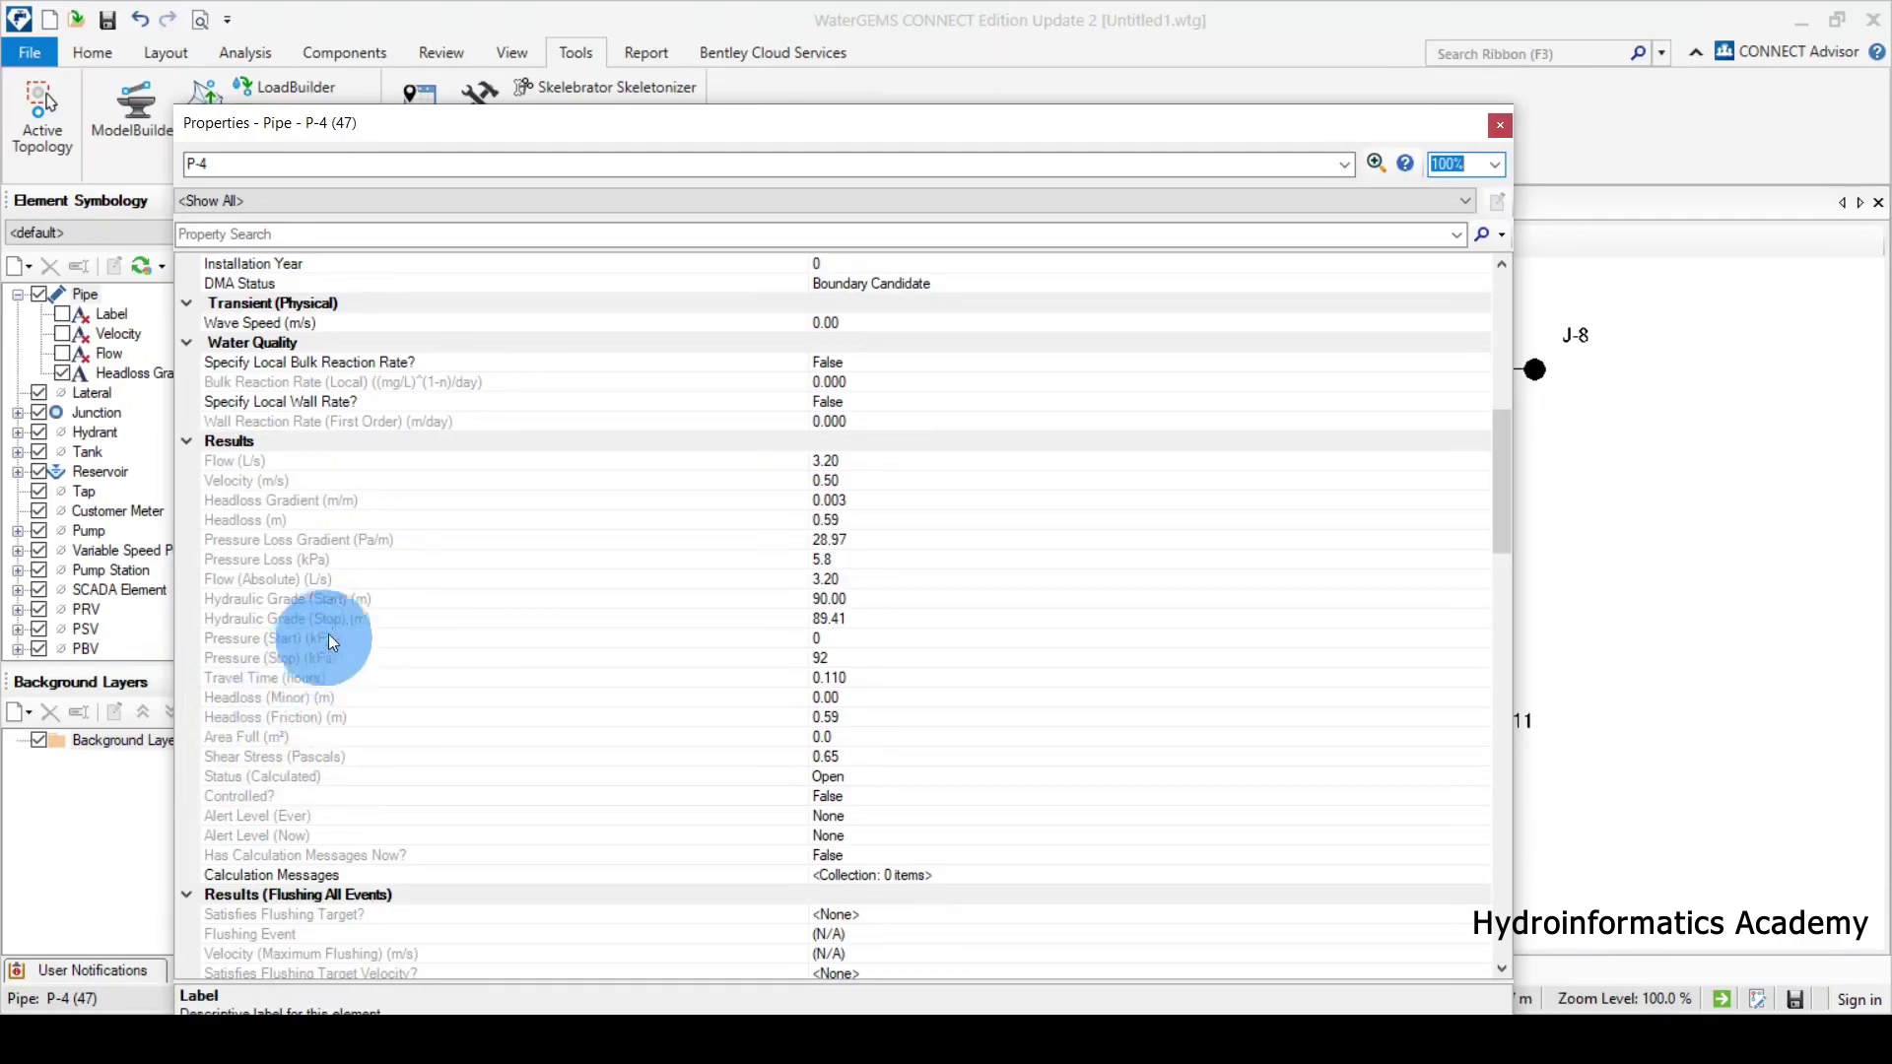
# Change the Headloss Gradient unit to m/km through its units and formatting options, and close the pipe properties.
pyautogui.click(300, 507)
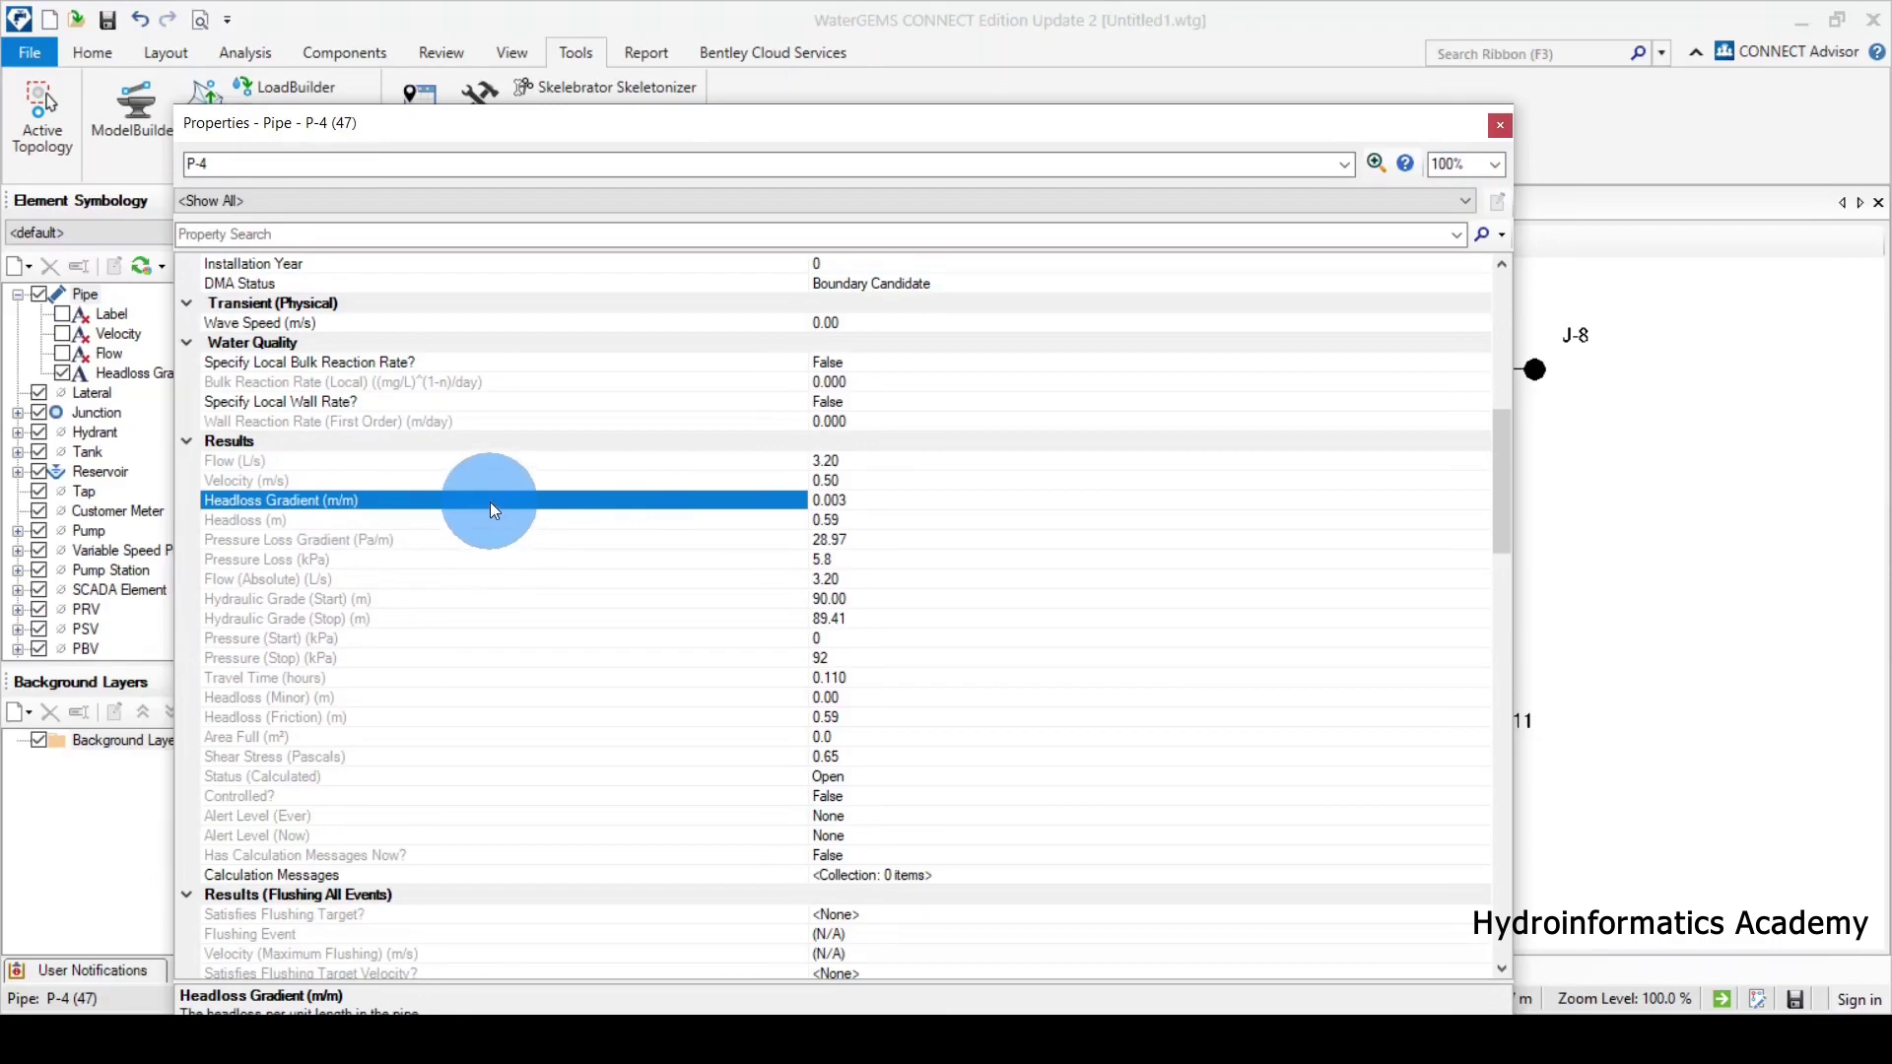
pyautogui.rightClick(467, 512)
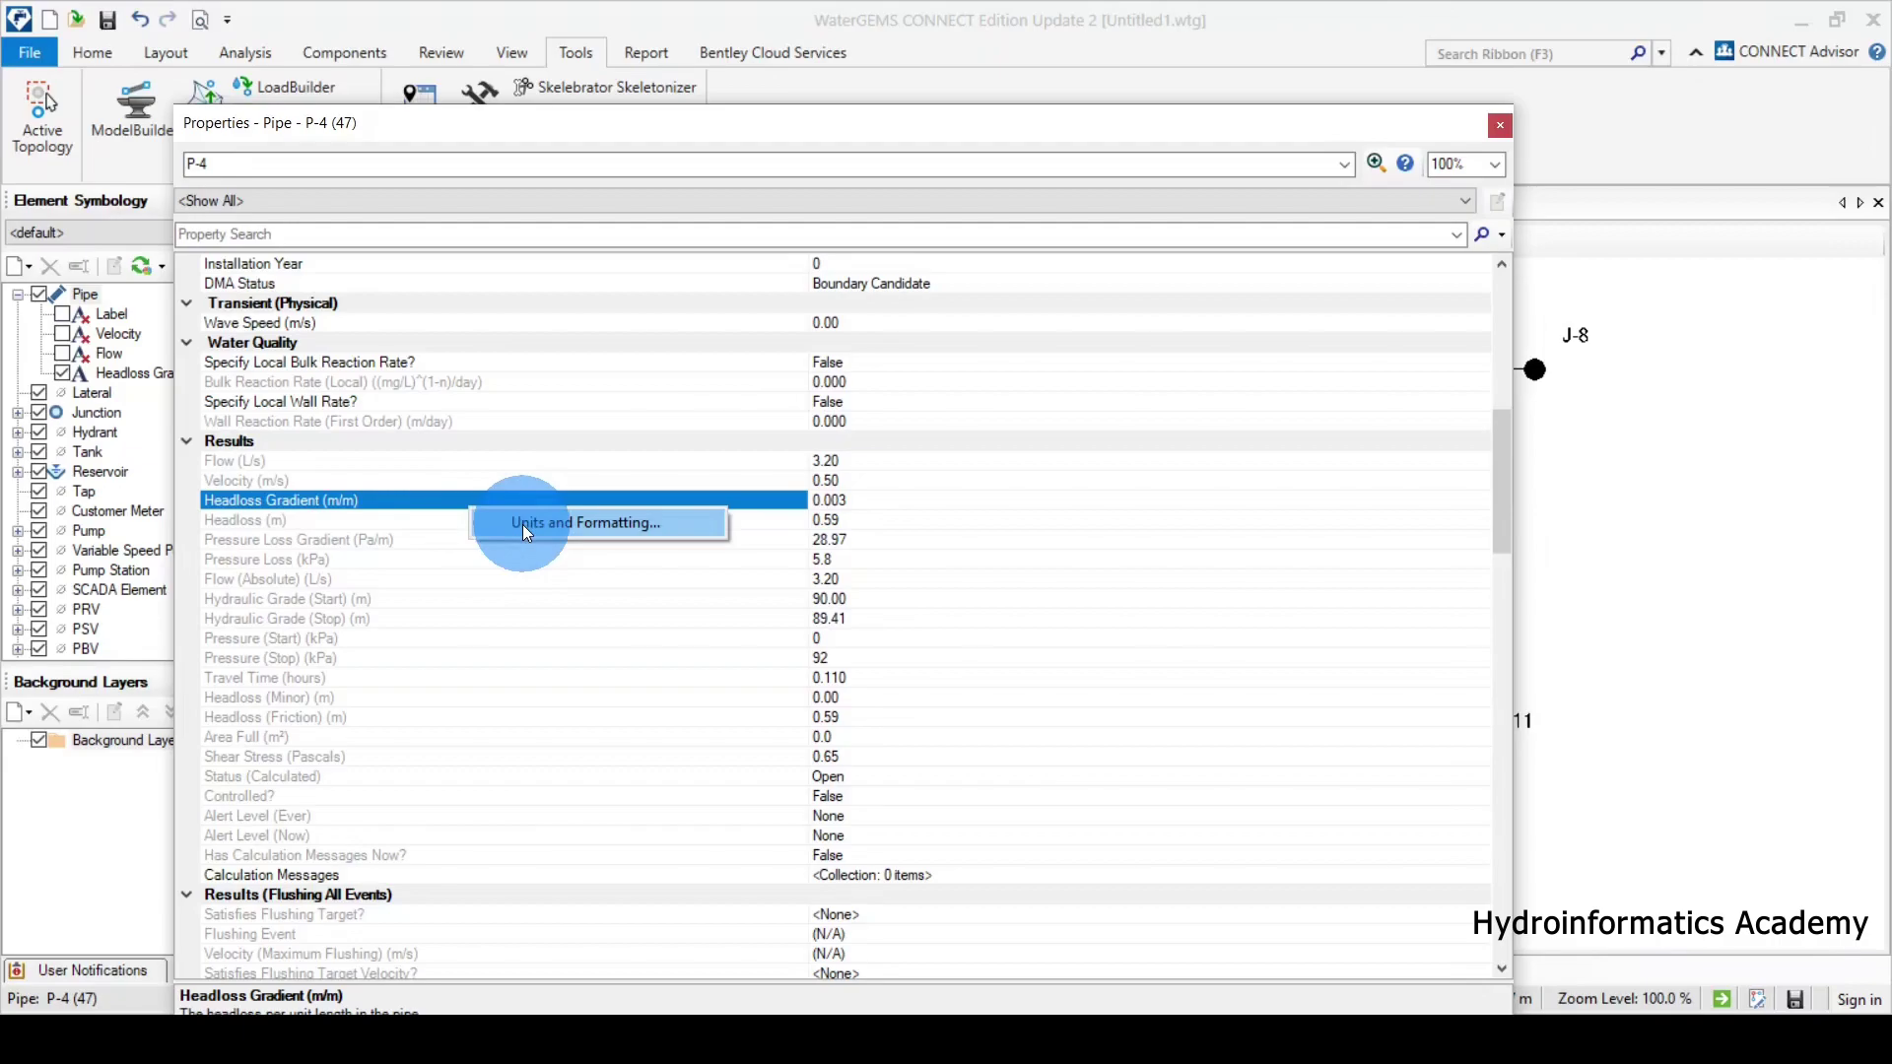
pyautogui.click(359, 499)
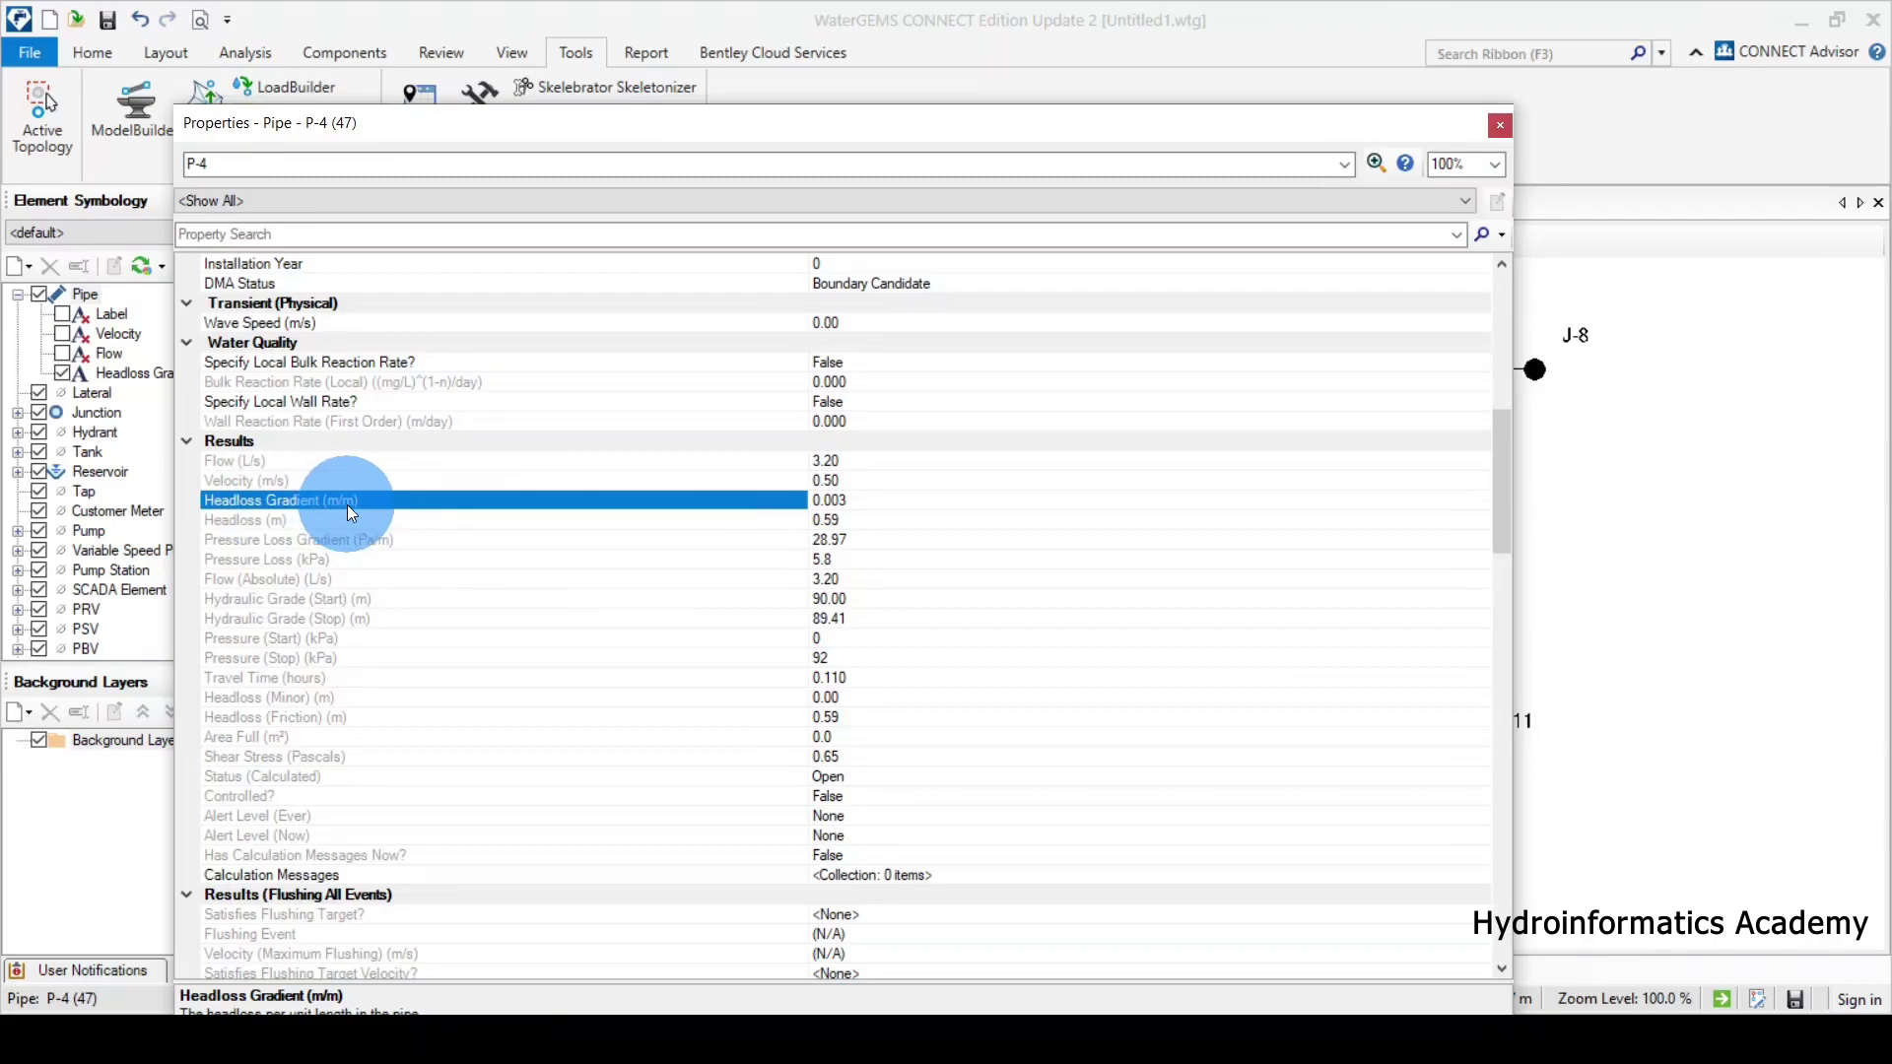
pyautogui.rightClick(444, 500)
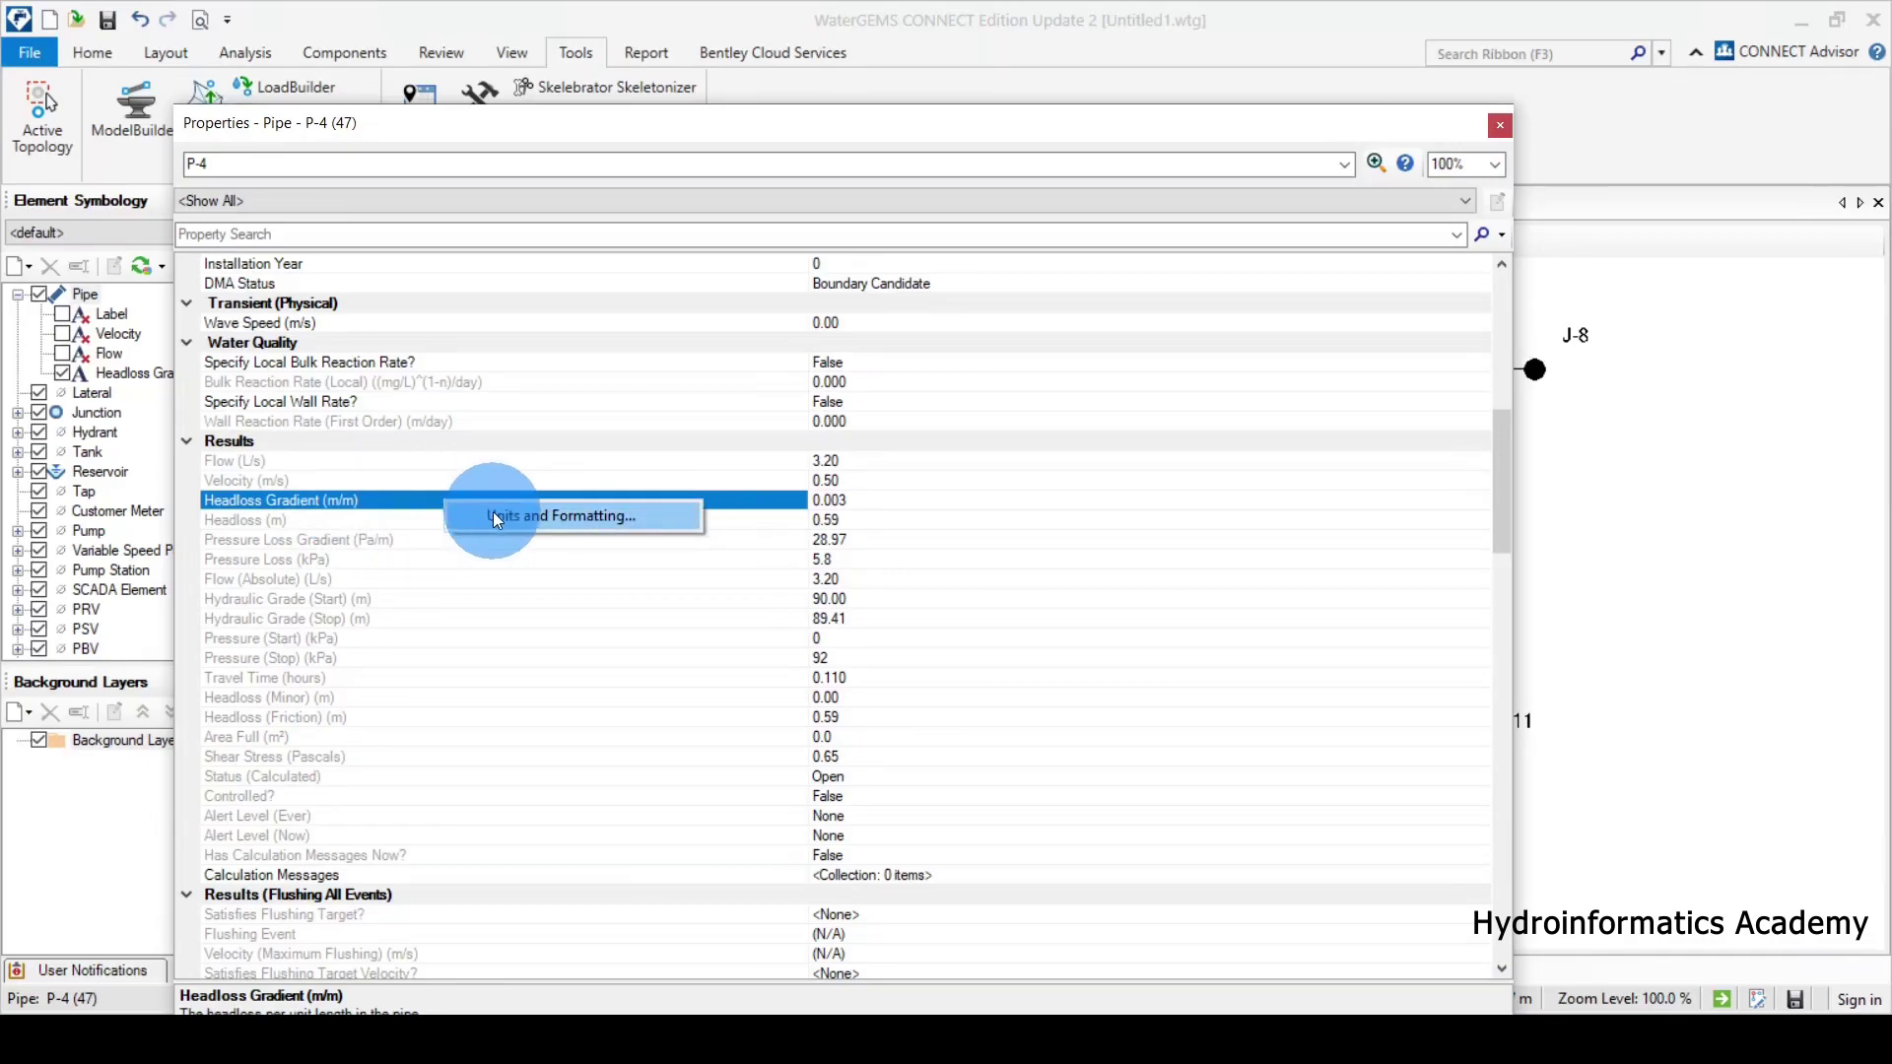
pyautogui.click(493, 515)
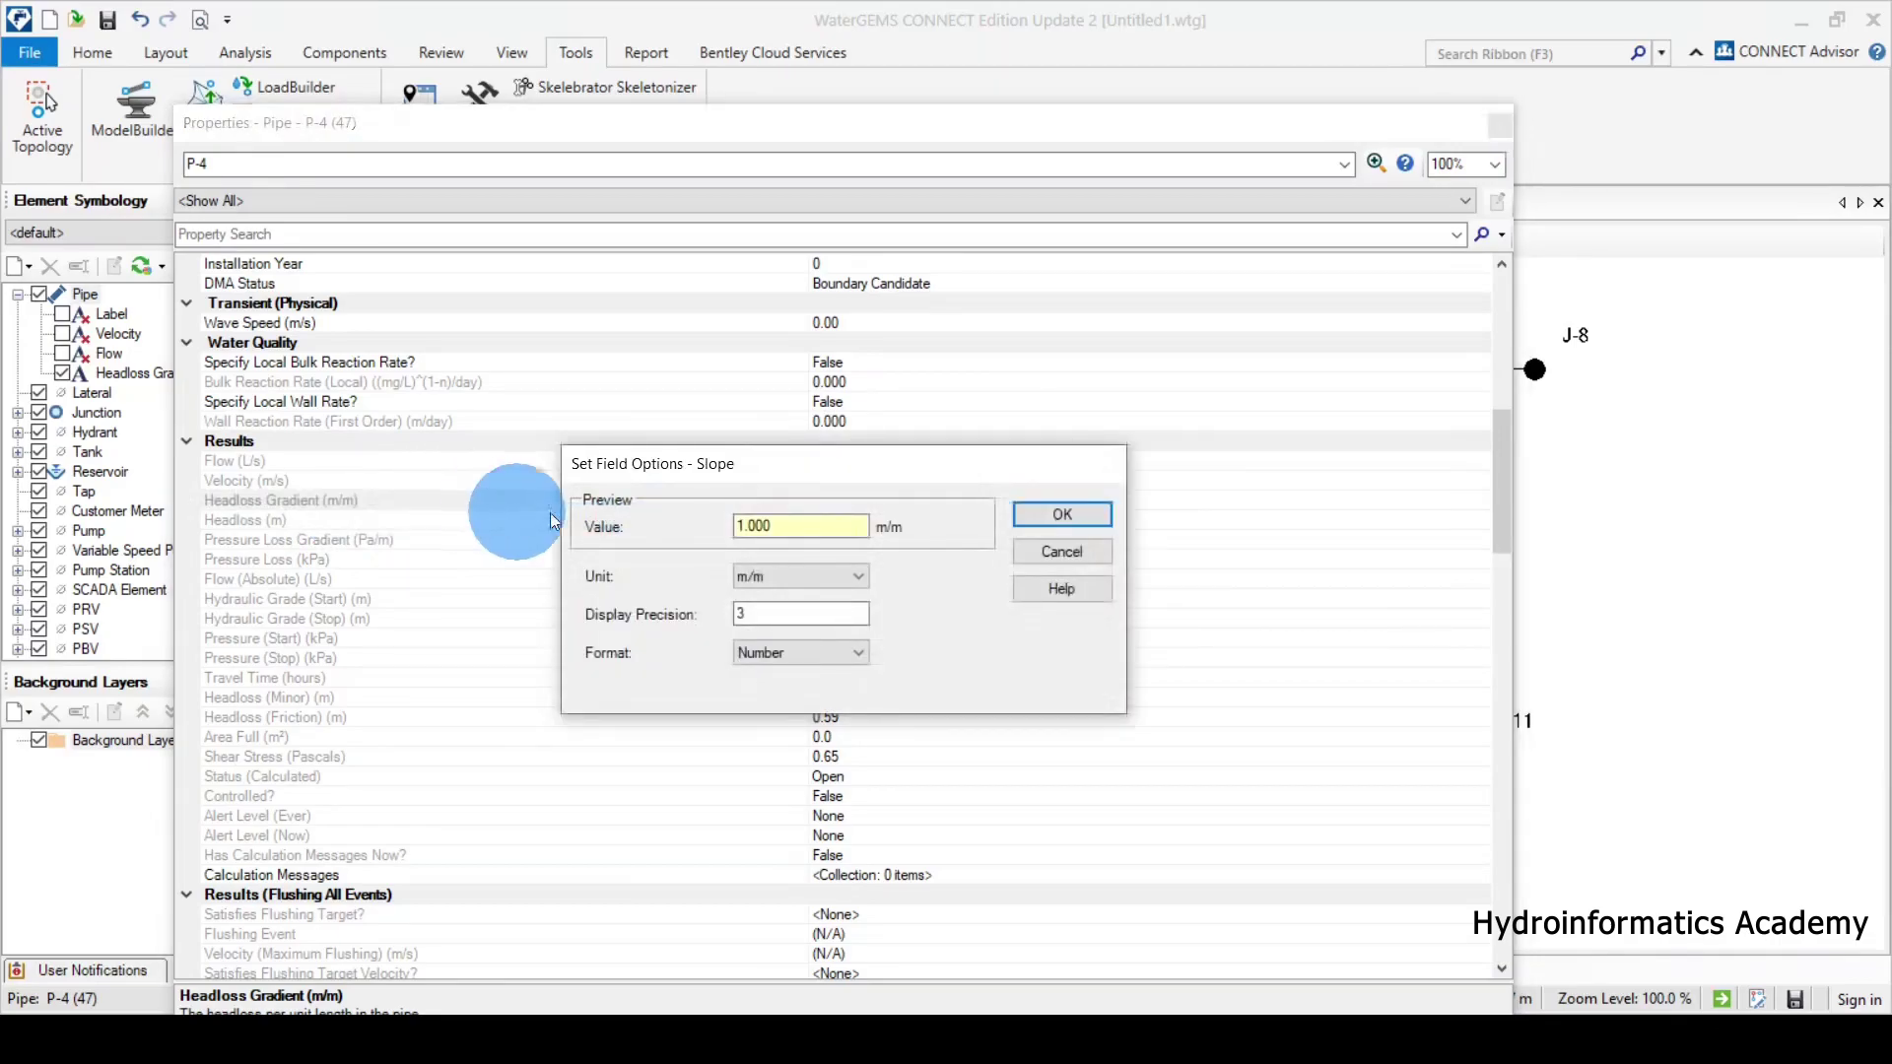
pyautogui.moveTo(826, 463); pyautogui.dragTo(770, 354)
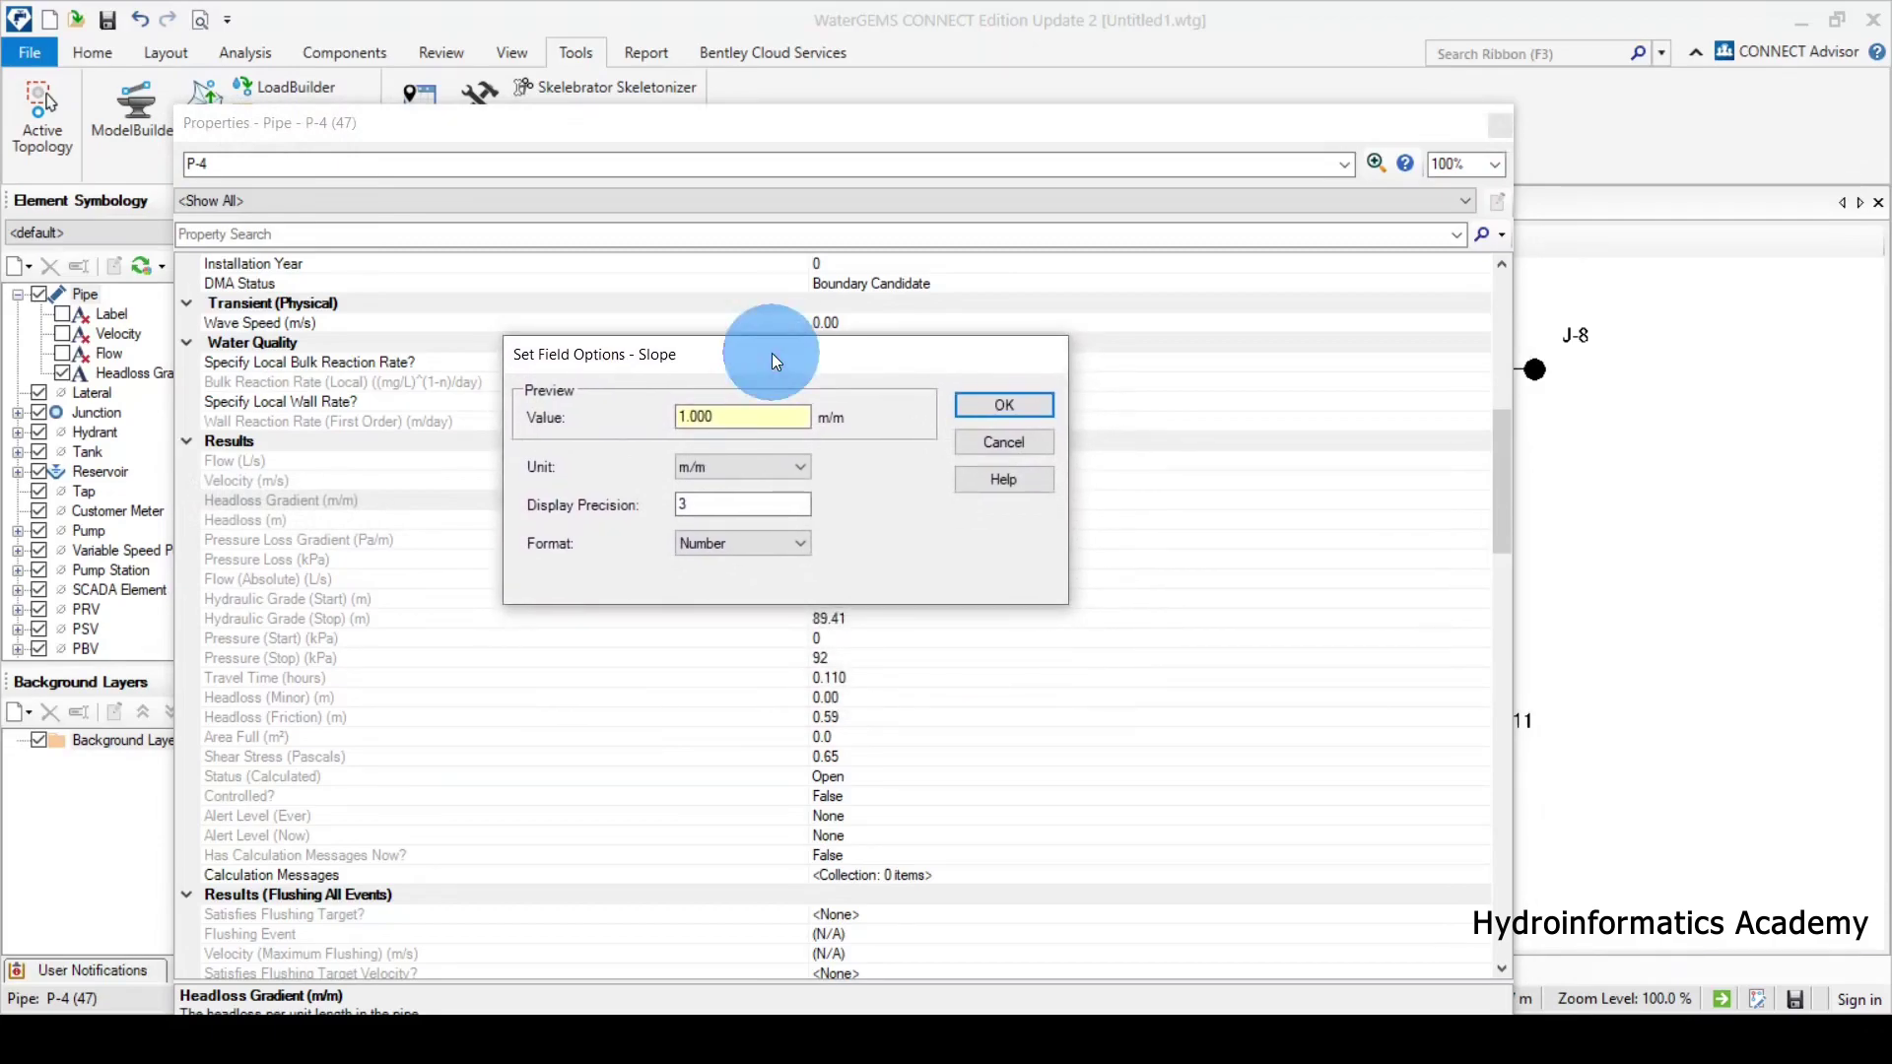
pyautogui.click(718, 473)
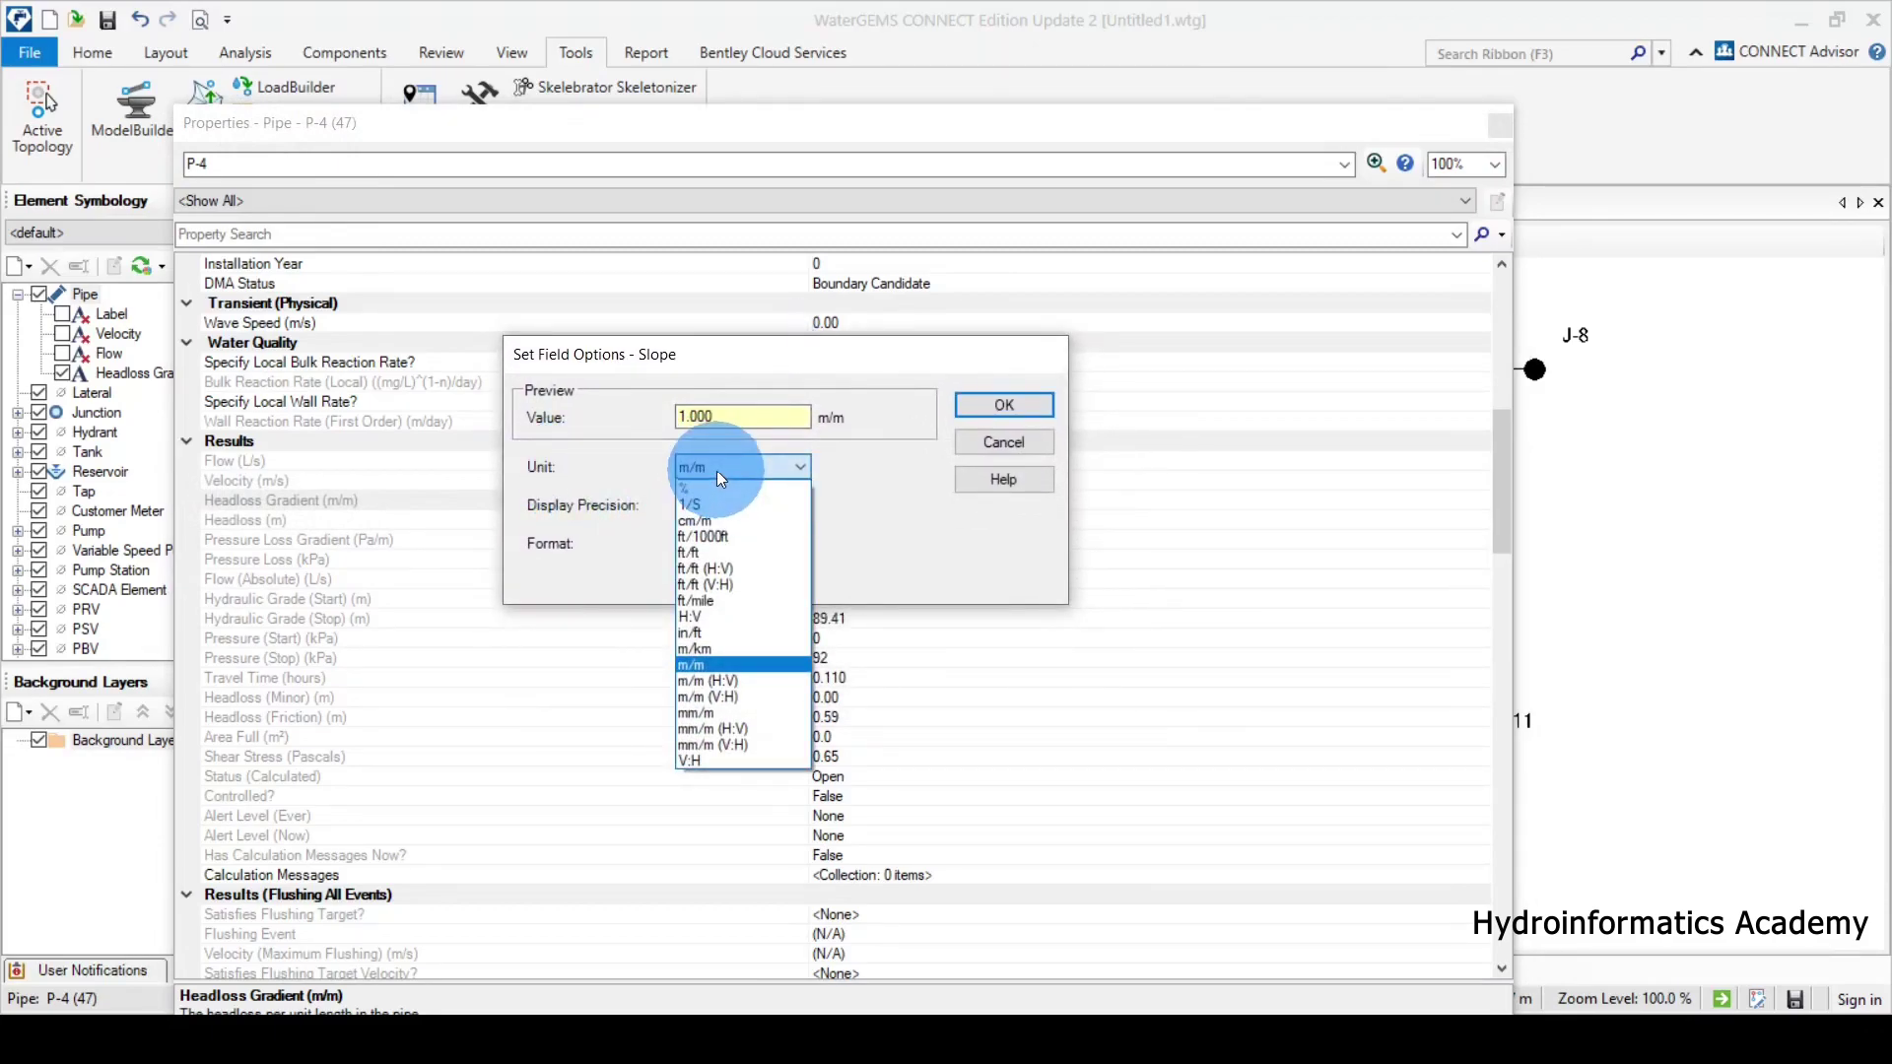
pyautogui.click(724, 647)
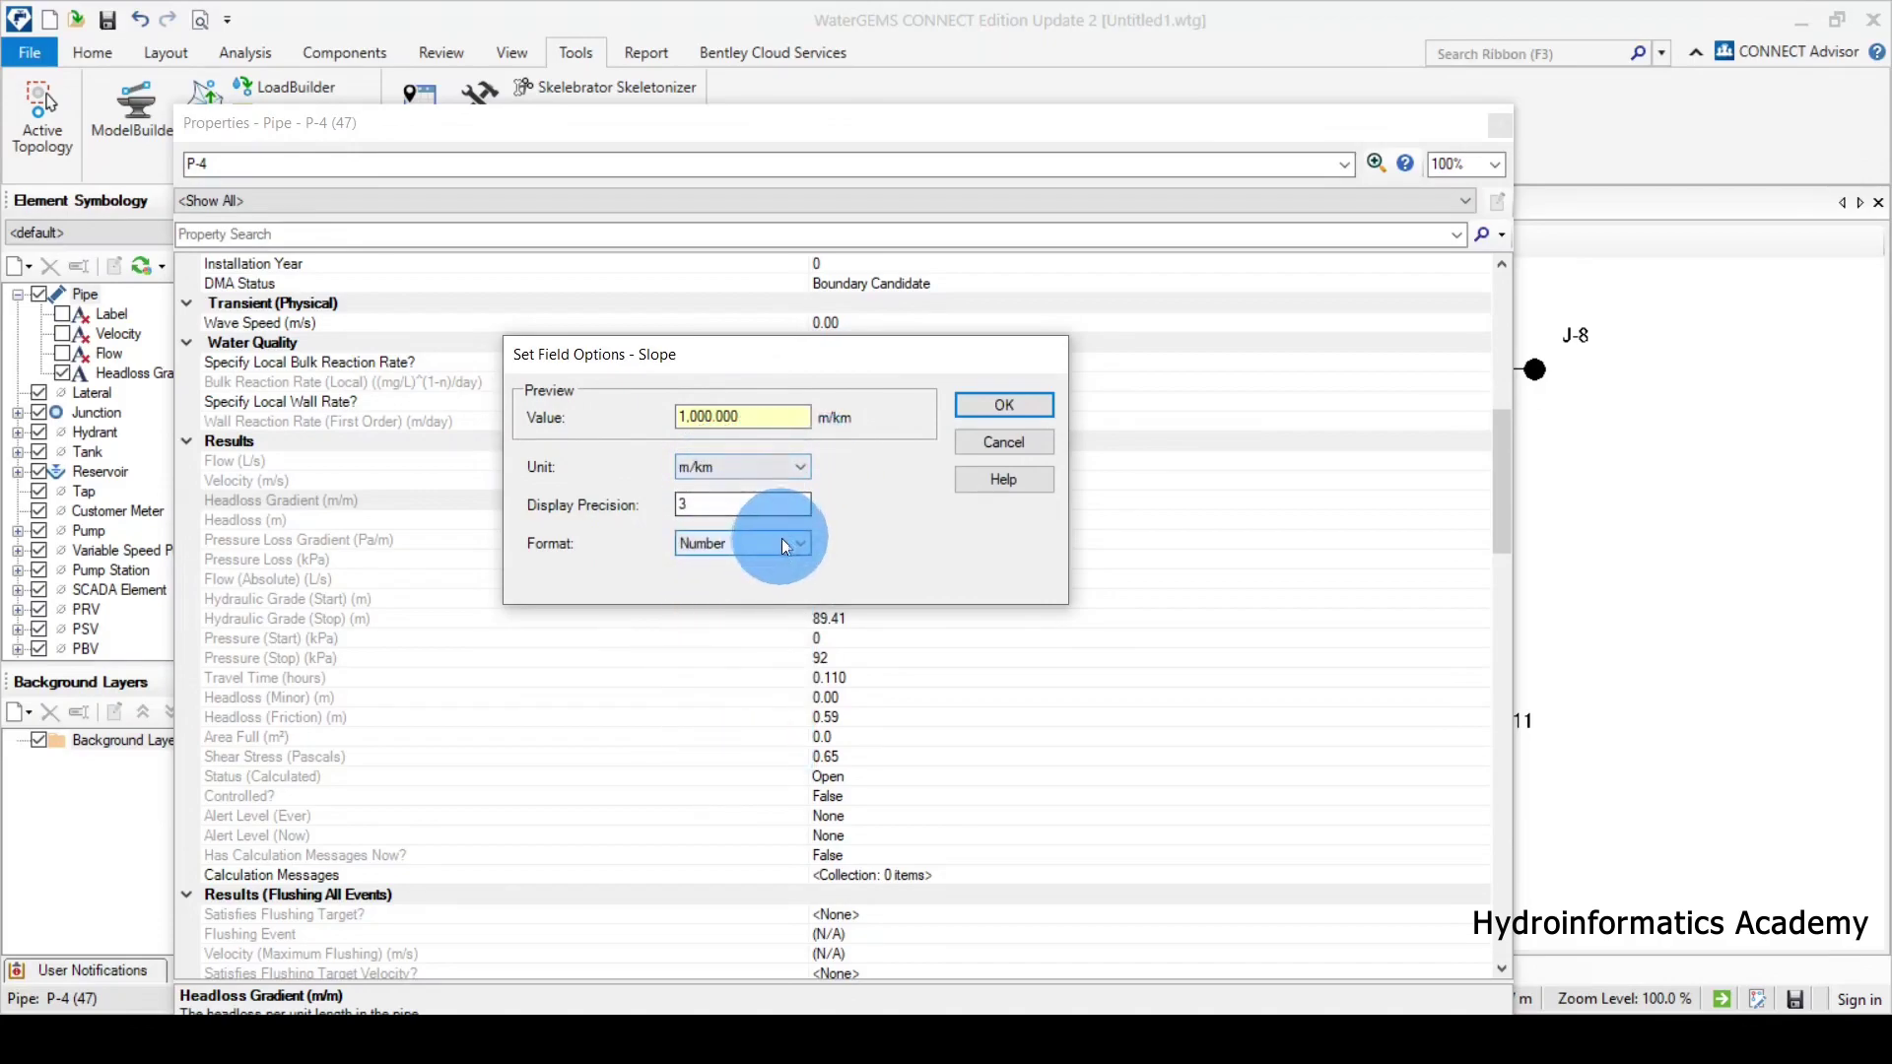
pyautogui.click(687, 500)
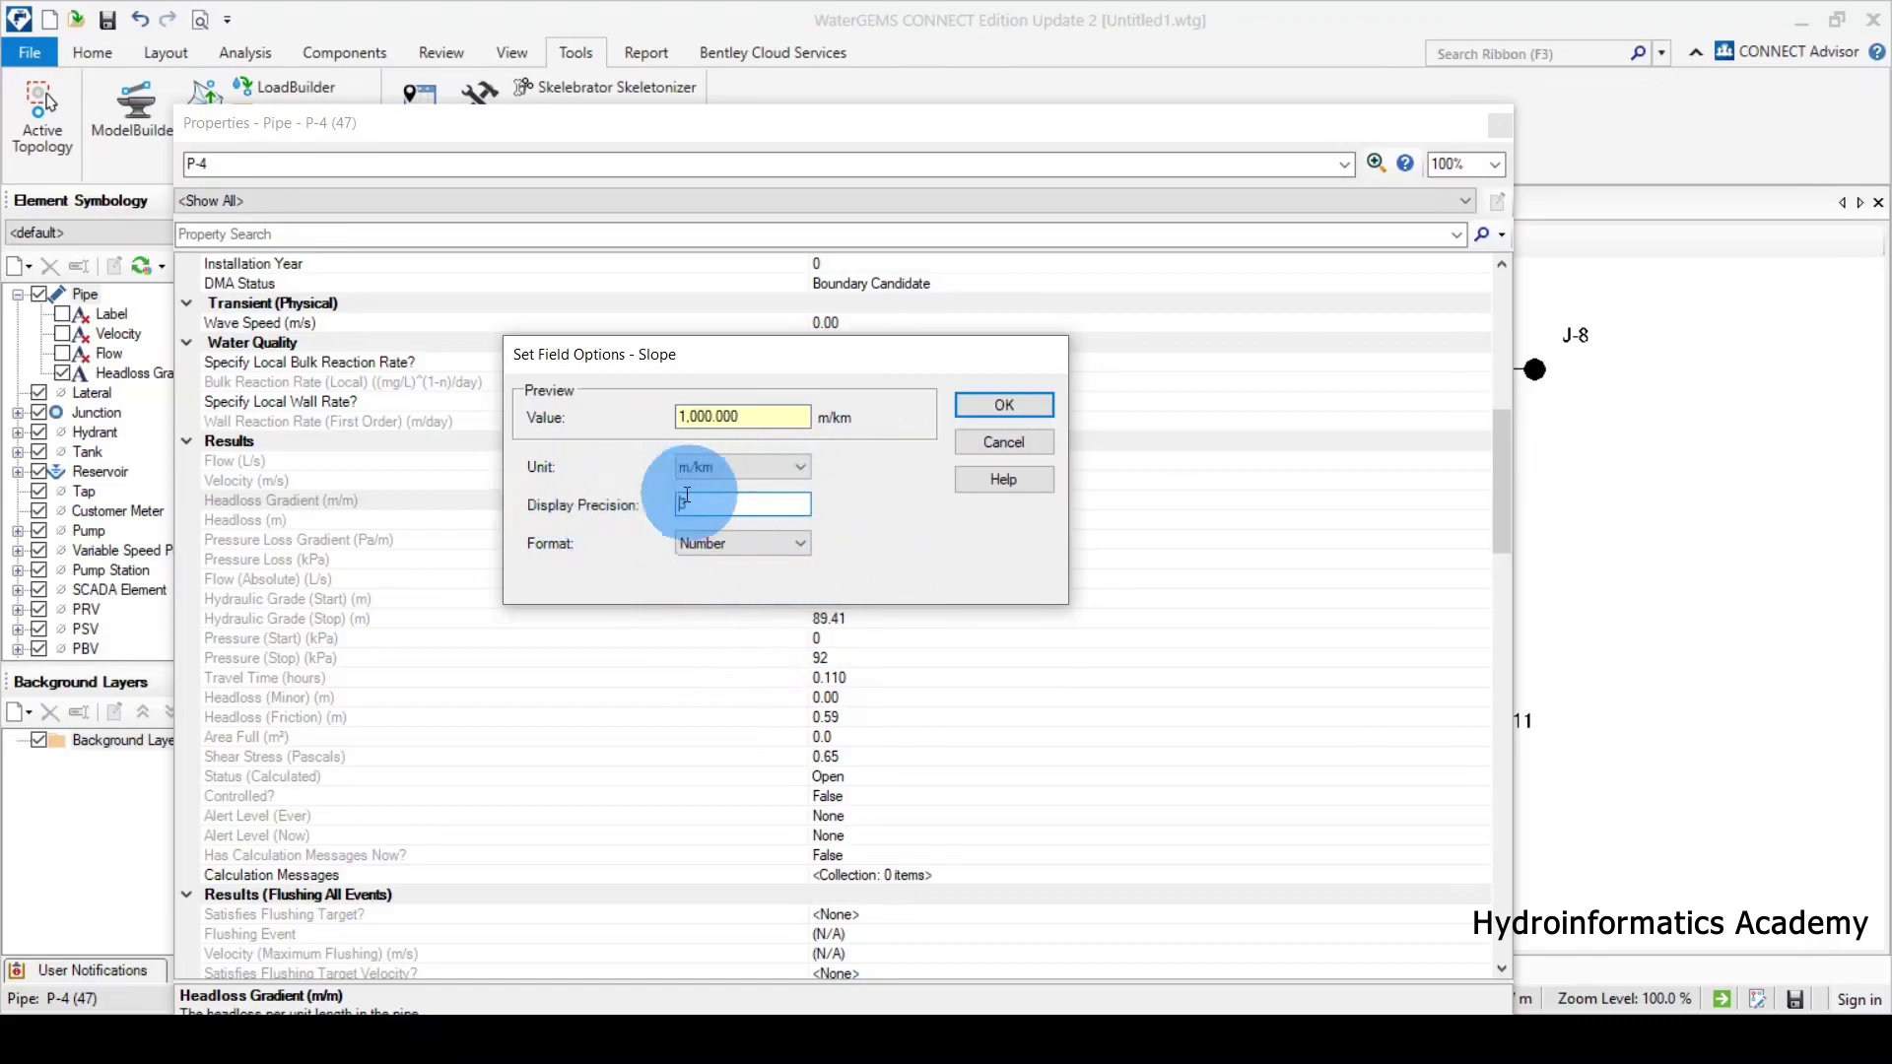
pyautogui.click(1004, 404)
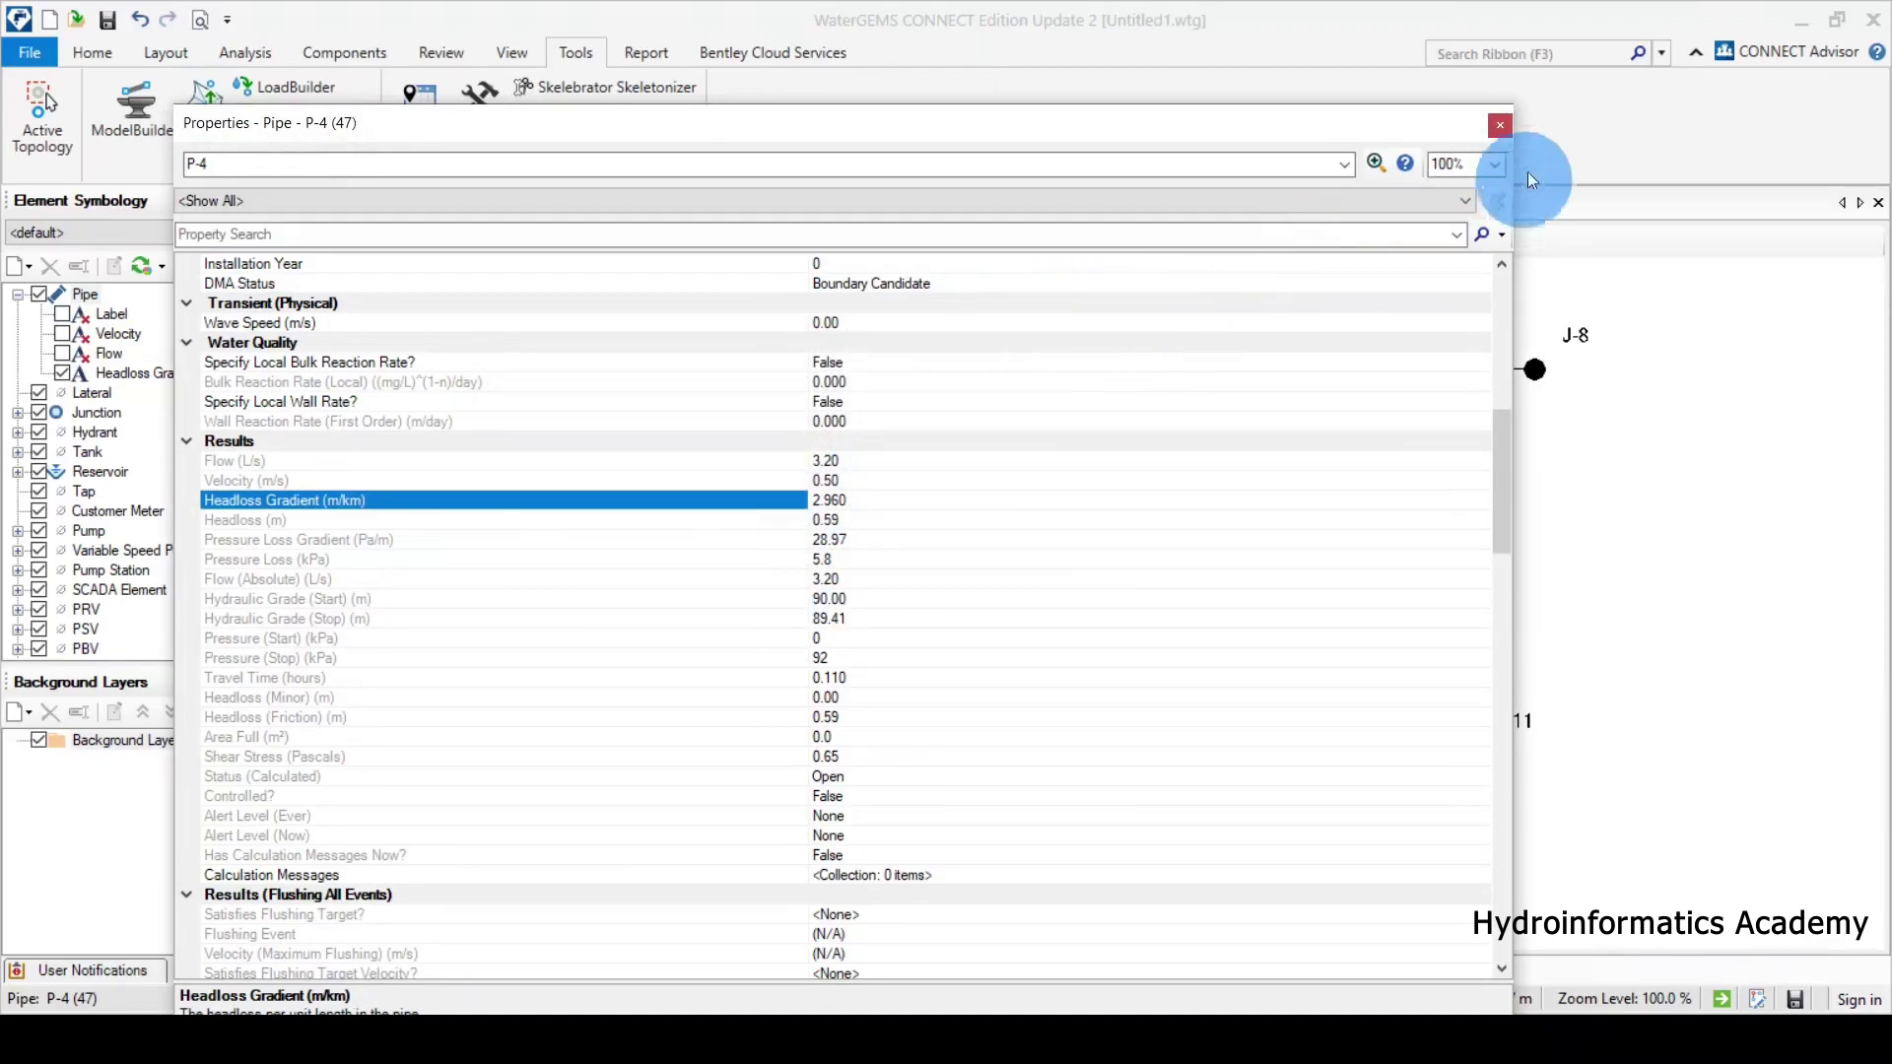
pyautogui.click(1502, 126)
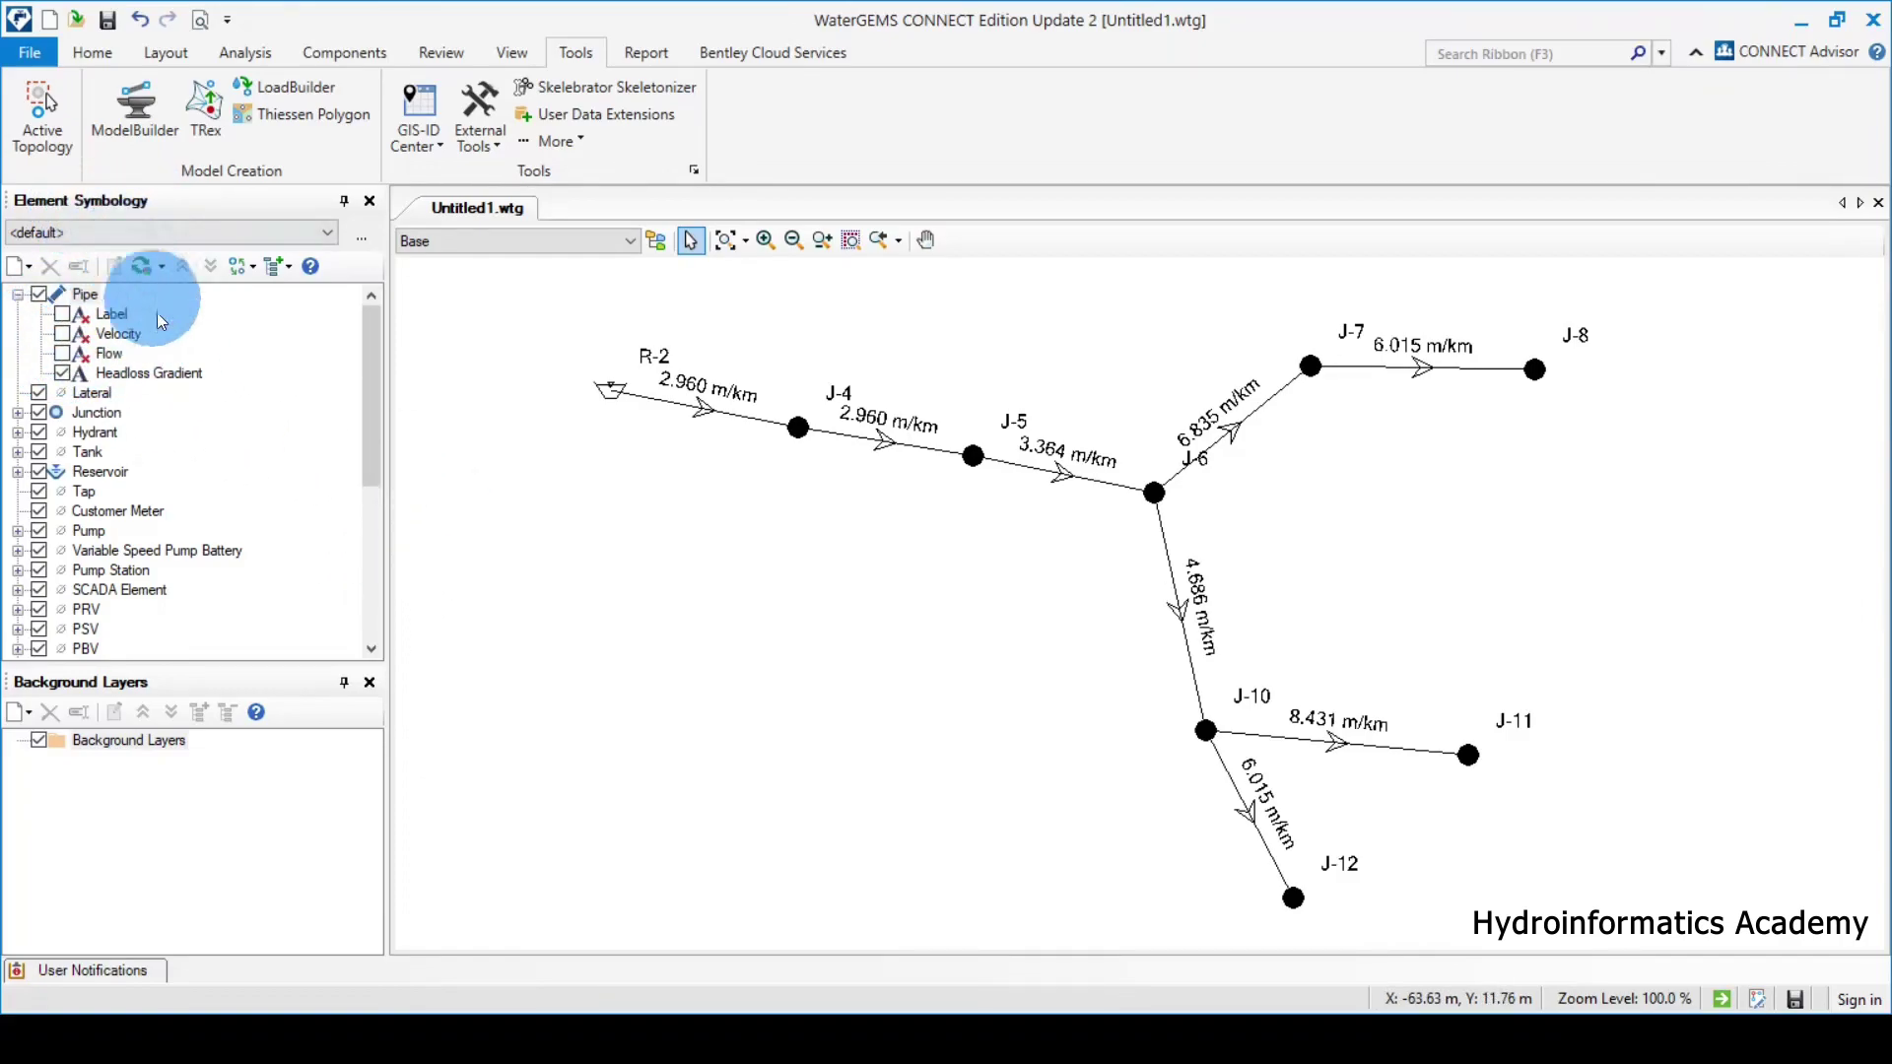
# Show the pipe velocity annotation again and open its annotation properties.
pyautogui.click(61, 336)
pyautogui.click(131, 372)
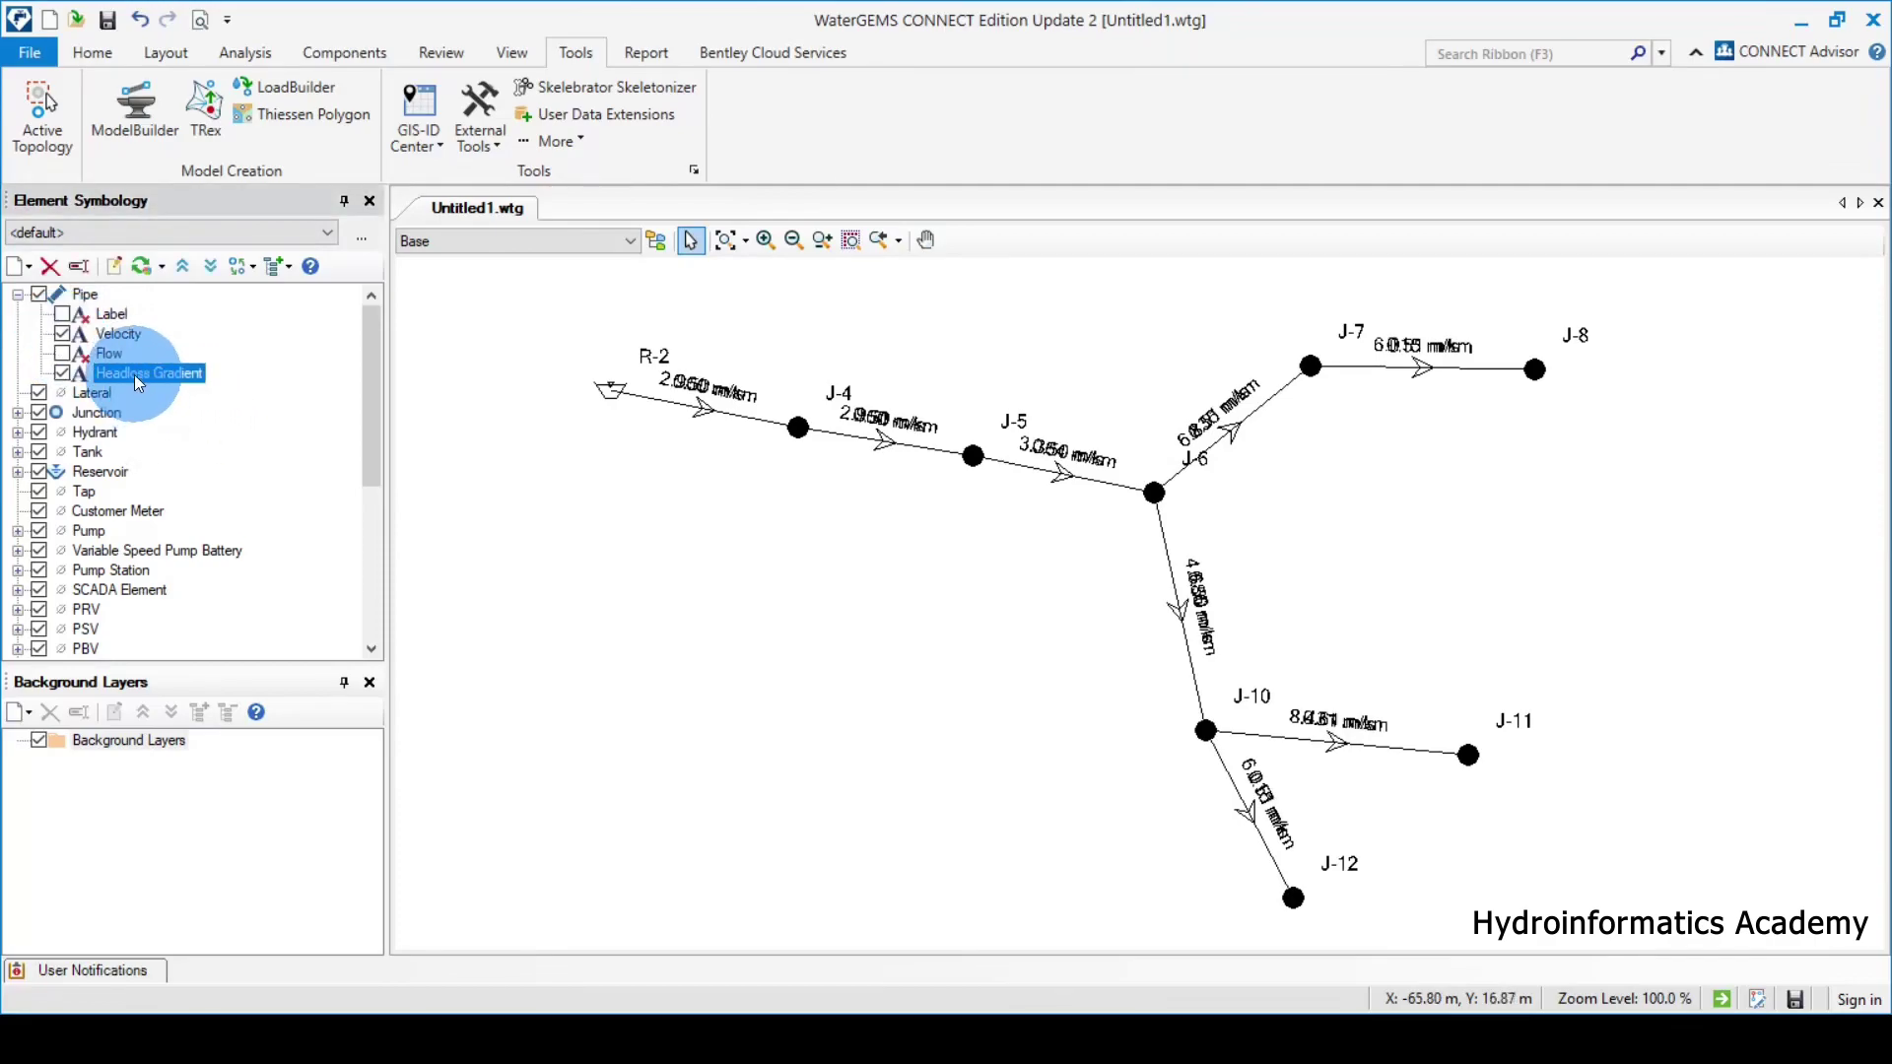
pyautogui.click(122, 333)
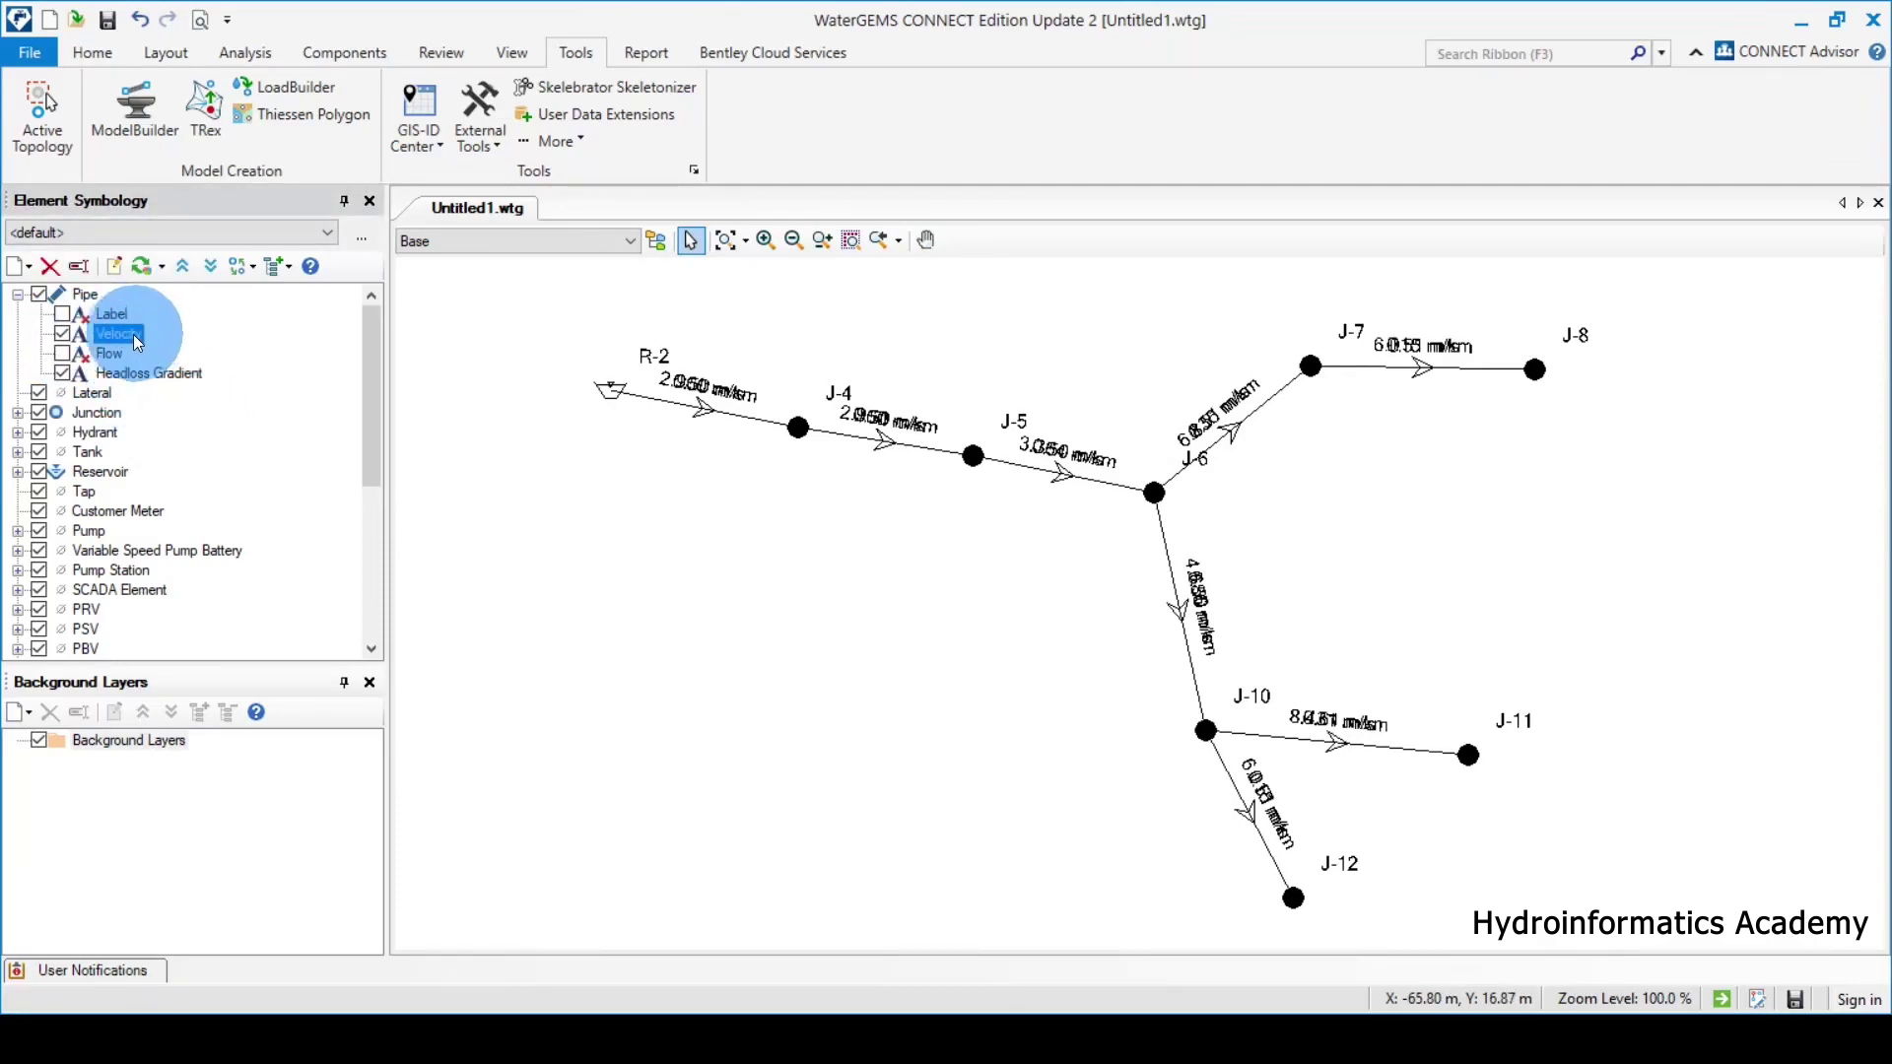
pyautogui.rightClick(132, 340)
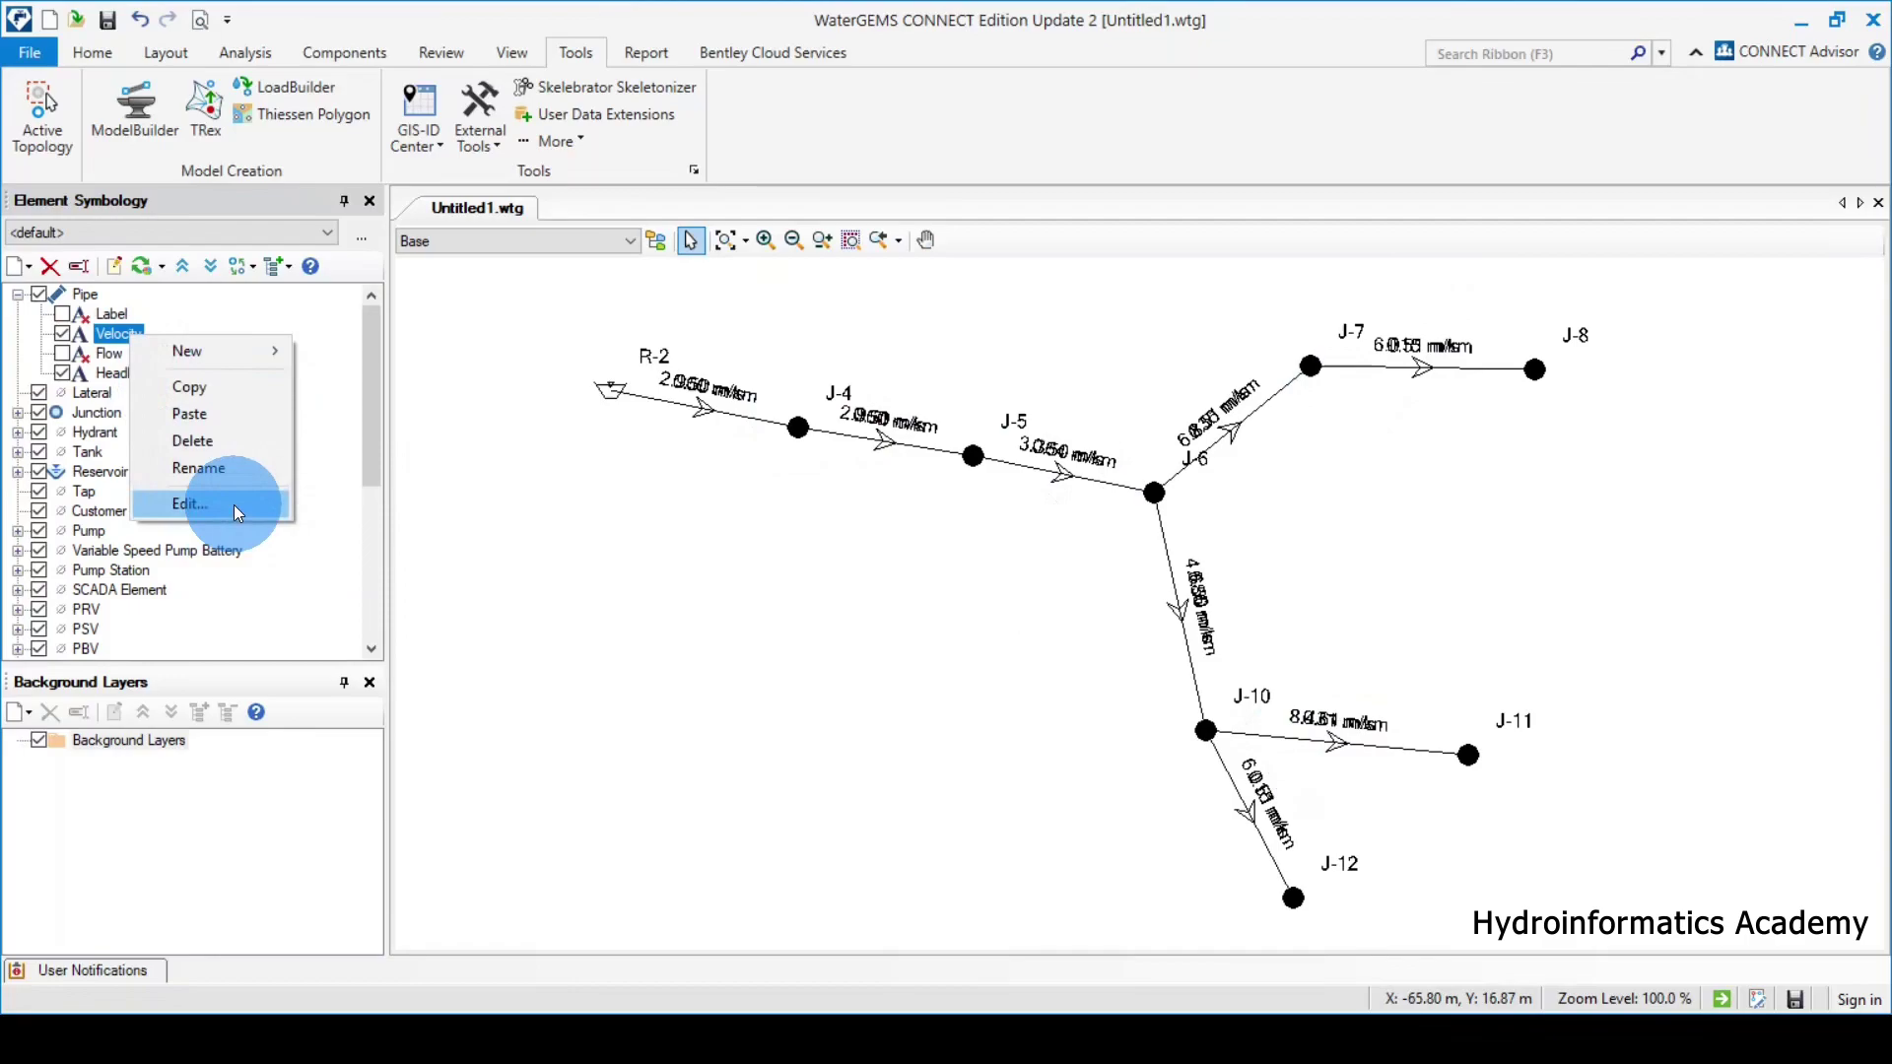
pyautogui.click(109, 335)
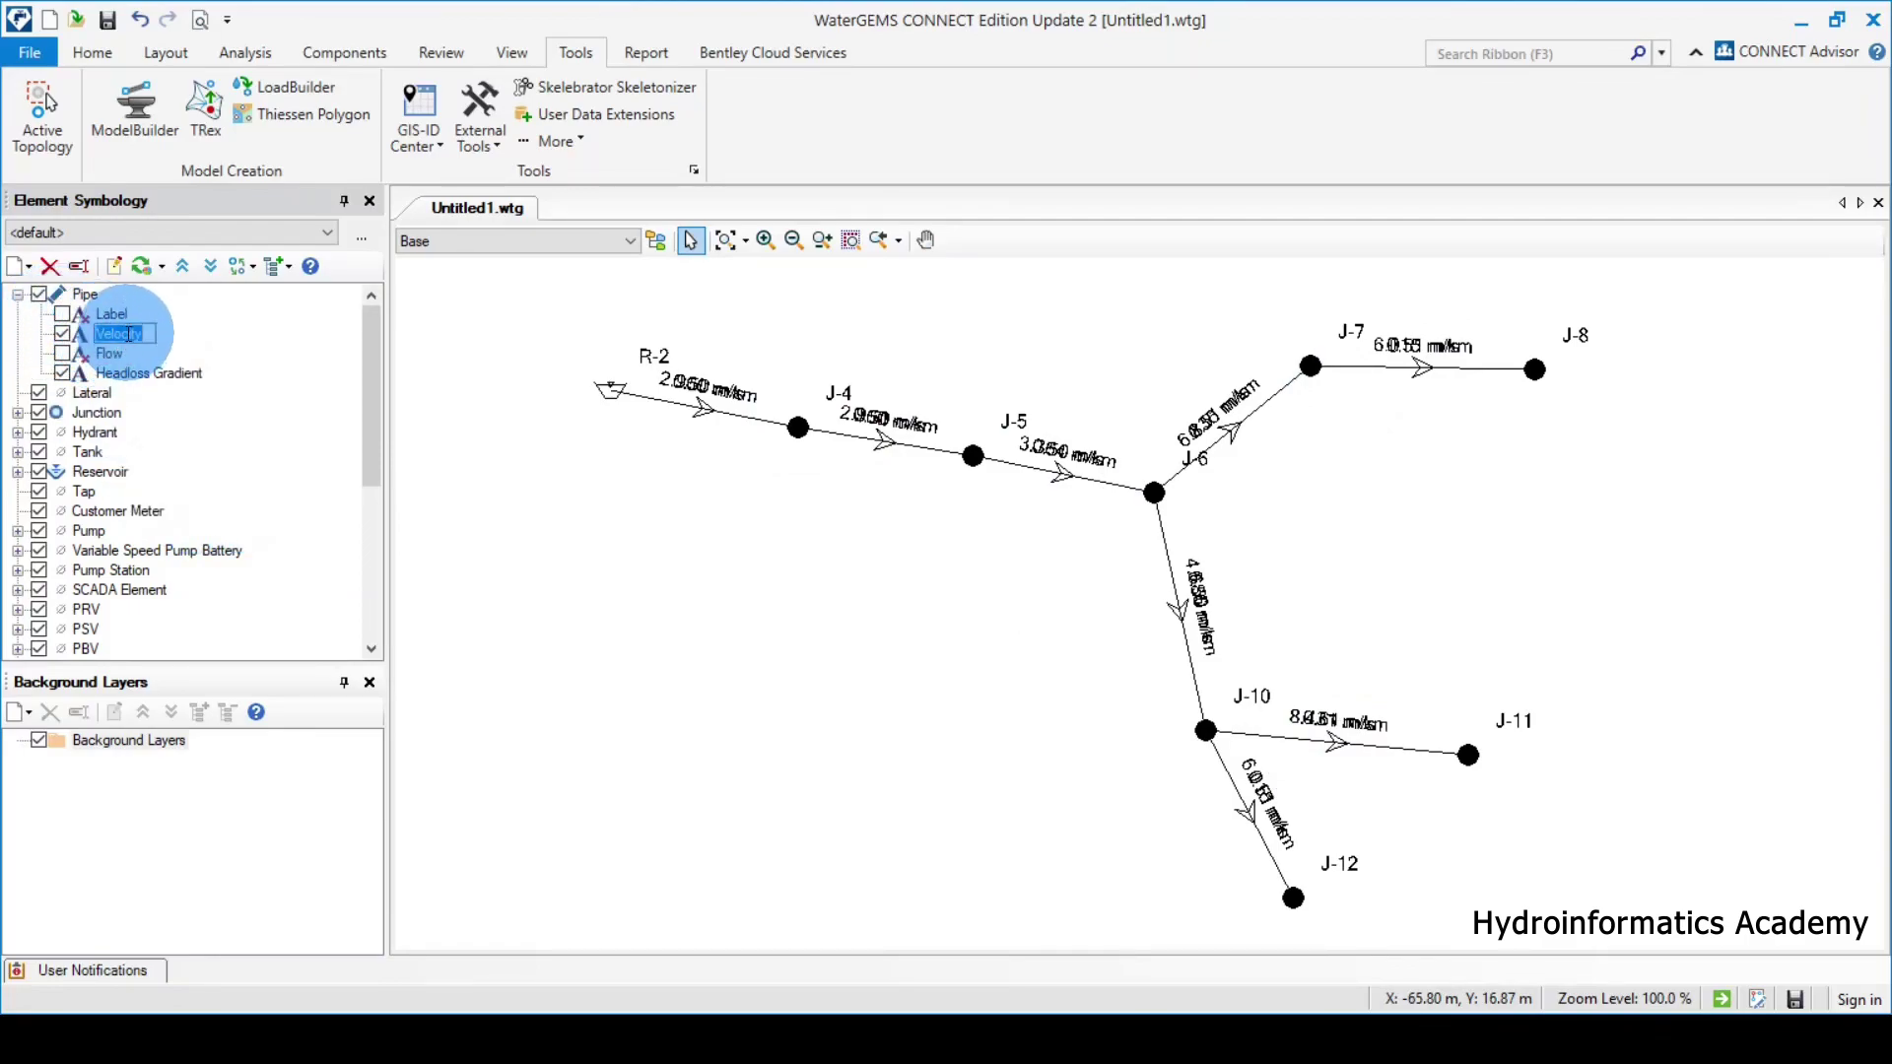
pyautogui.rightClick(126, 334)
pyautogui.press('Escape')
pyautogui.rightClick(118, 340)
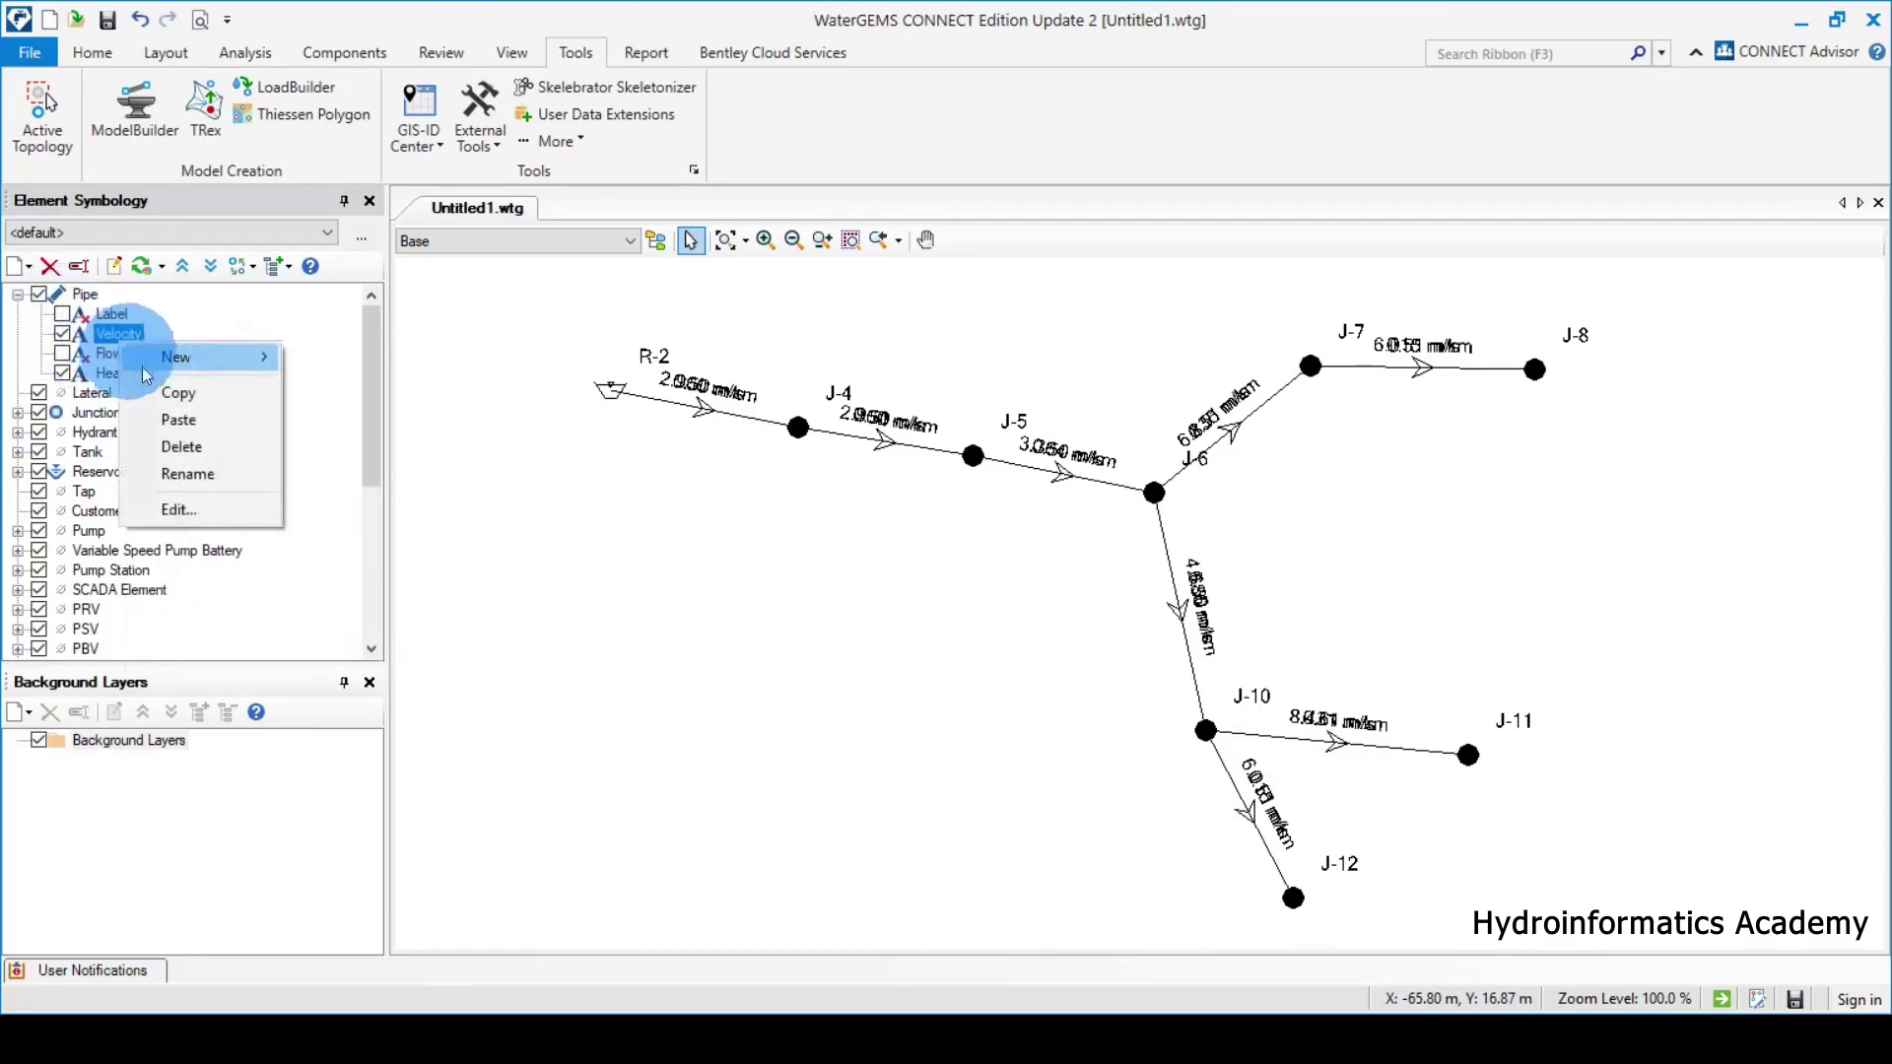
pyautogui.click(179, 509)
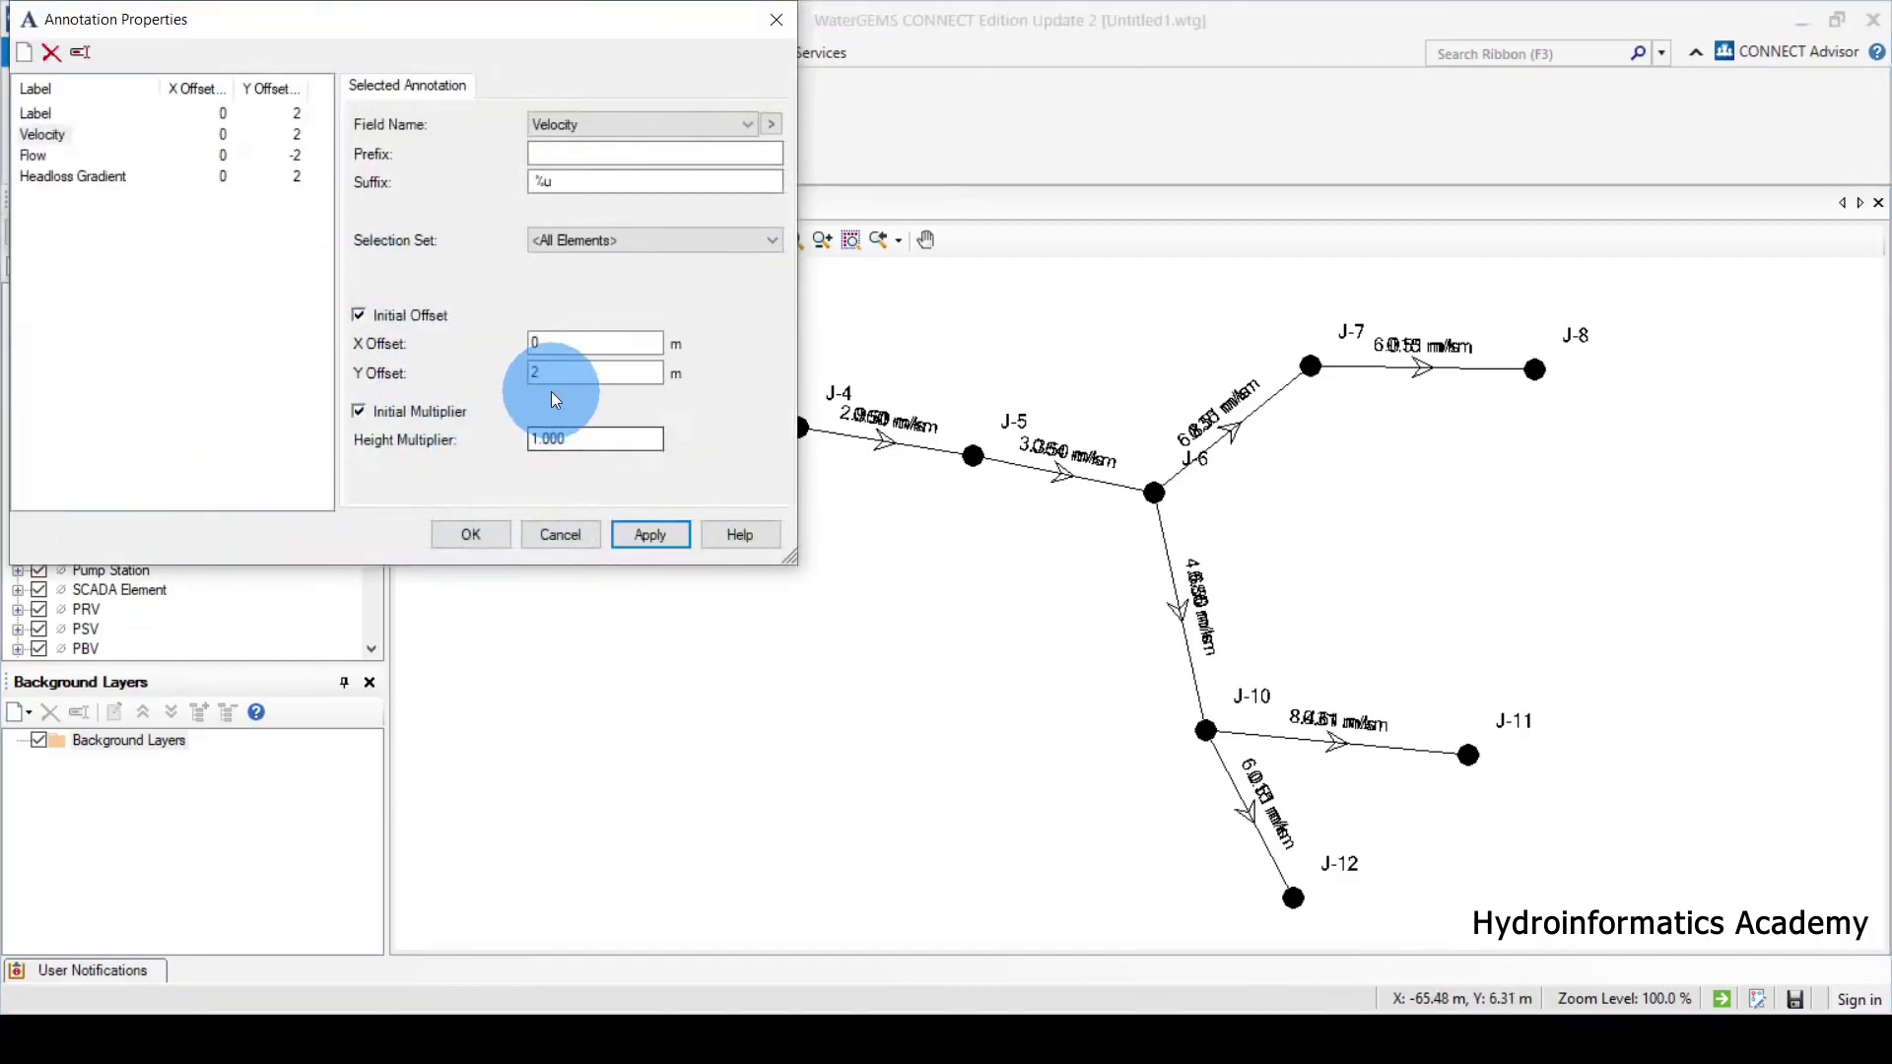
# Set the Y offset of the Velocity annotation to -2 m, apply it and accept the annotation properties.
pyautogui.click(537, 372)
pyautogui.moveTo(537, 373); pyautogui.dragTo(508, 382)
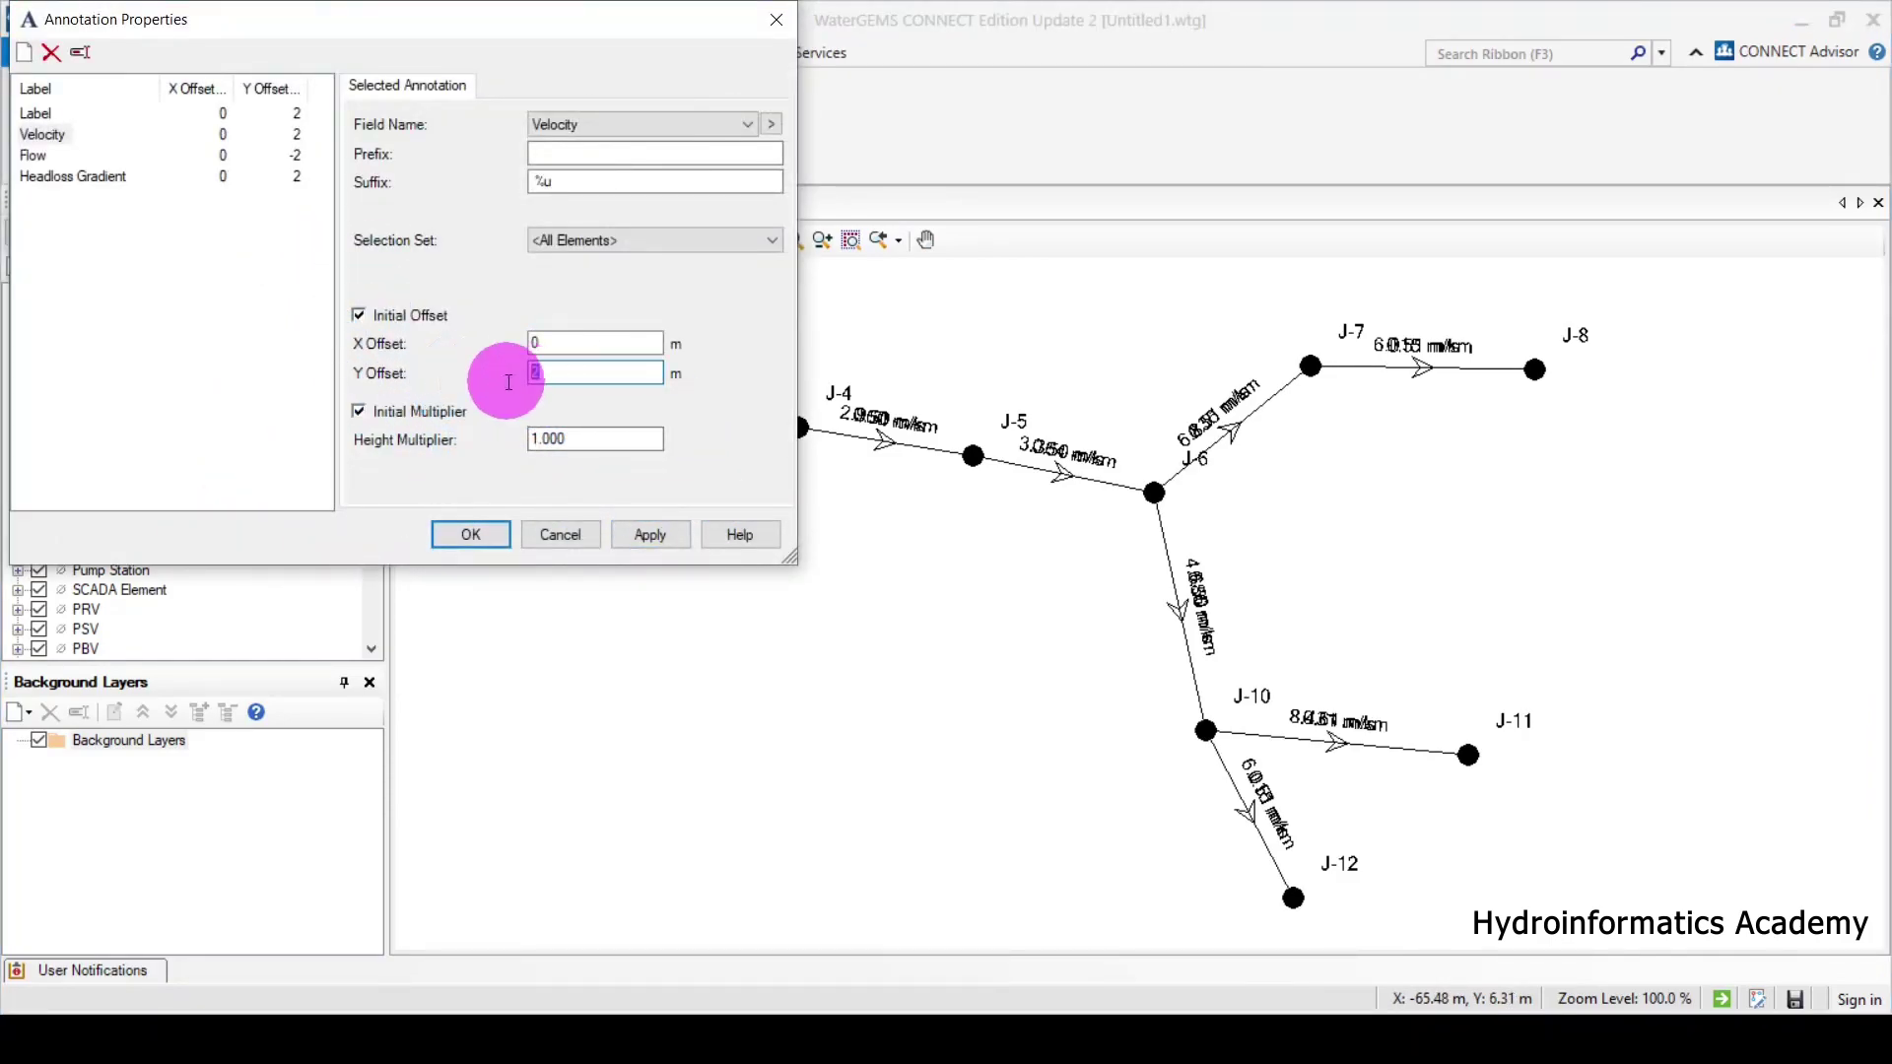
pyautogui.write('-2')
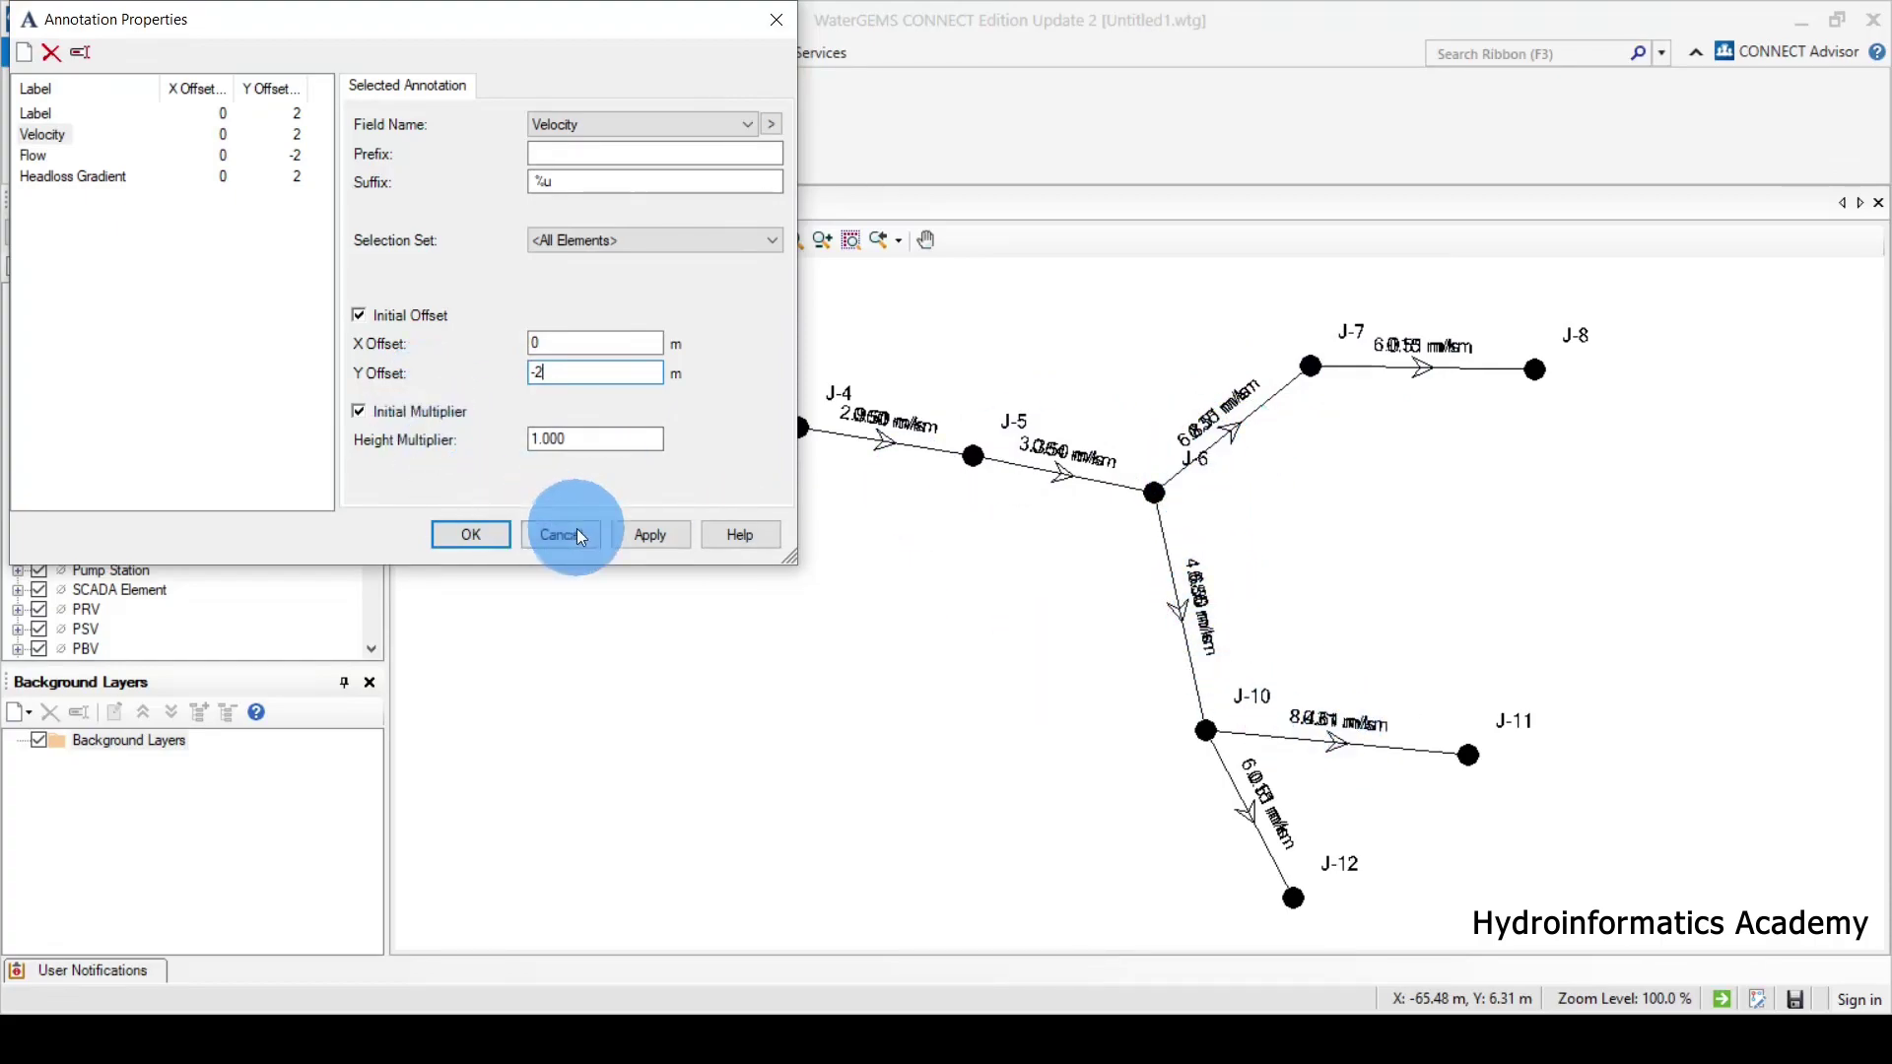
pyautogui.click(646, 534)
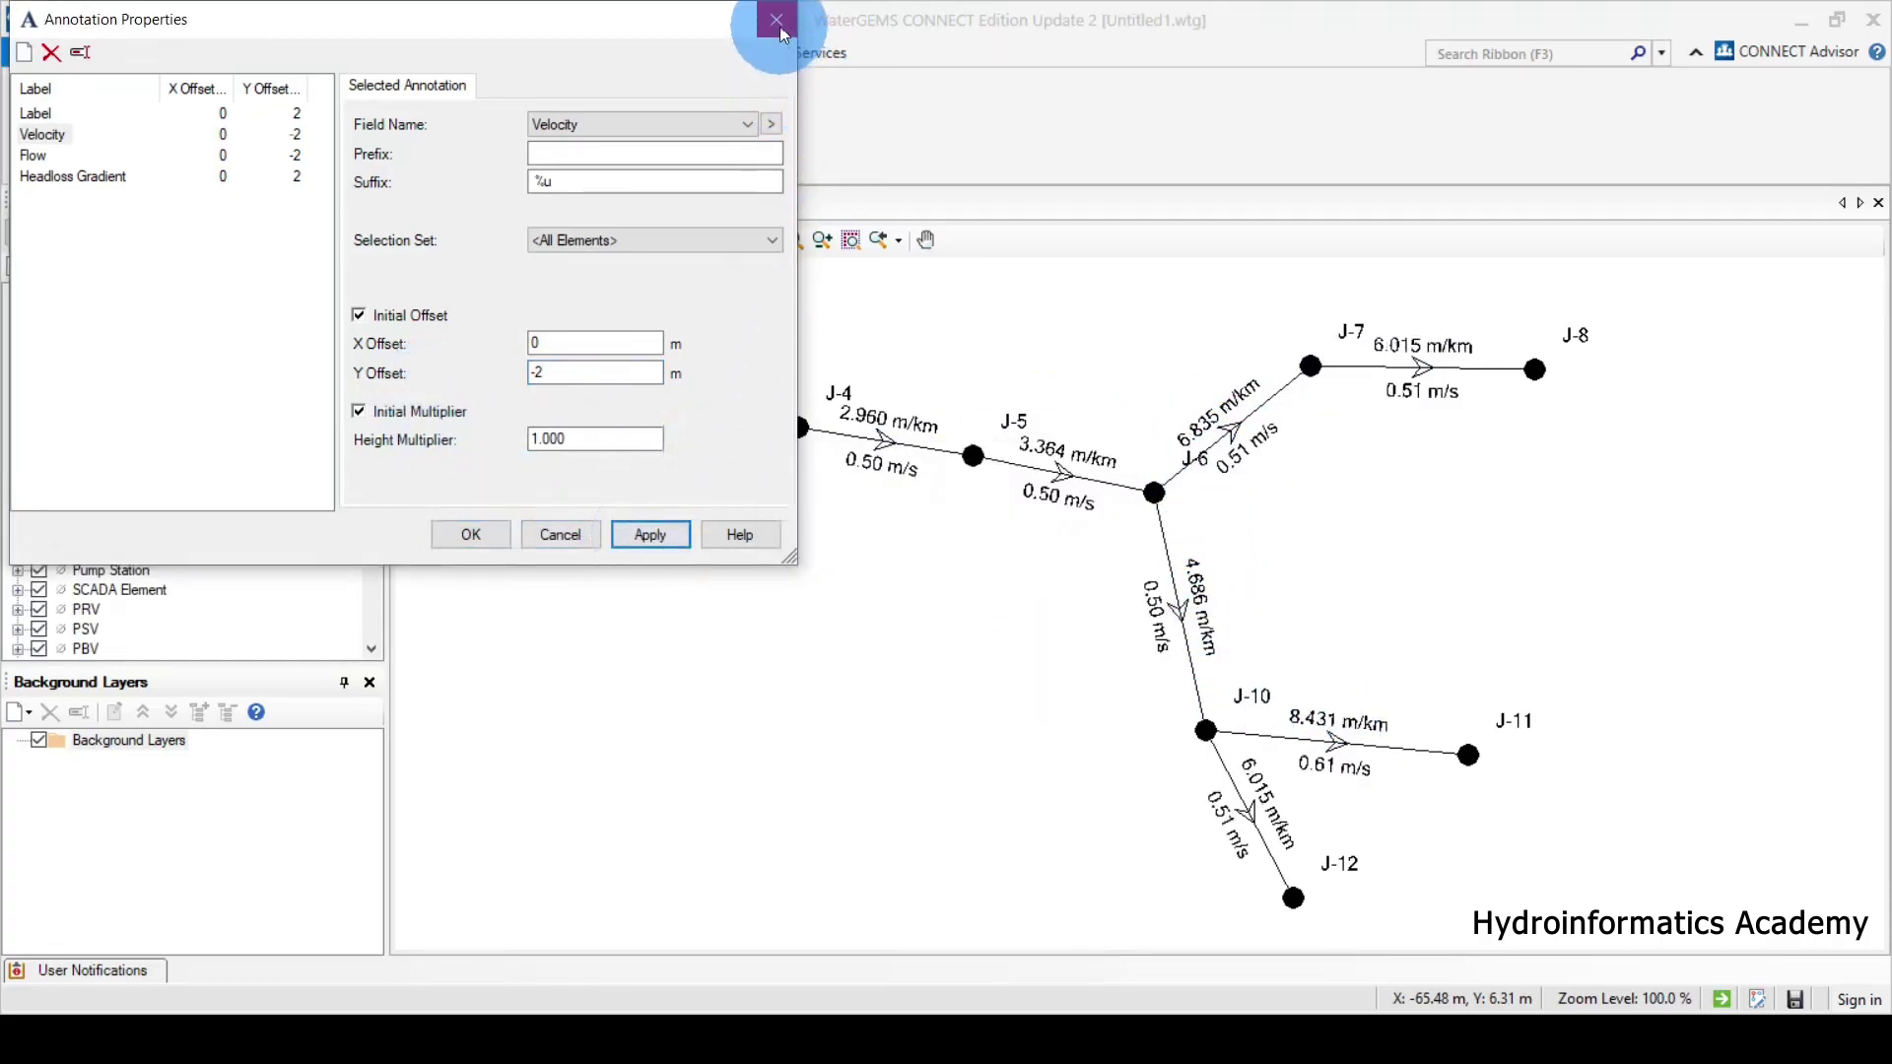
pyautogui.click(477, 535)
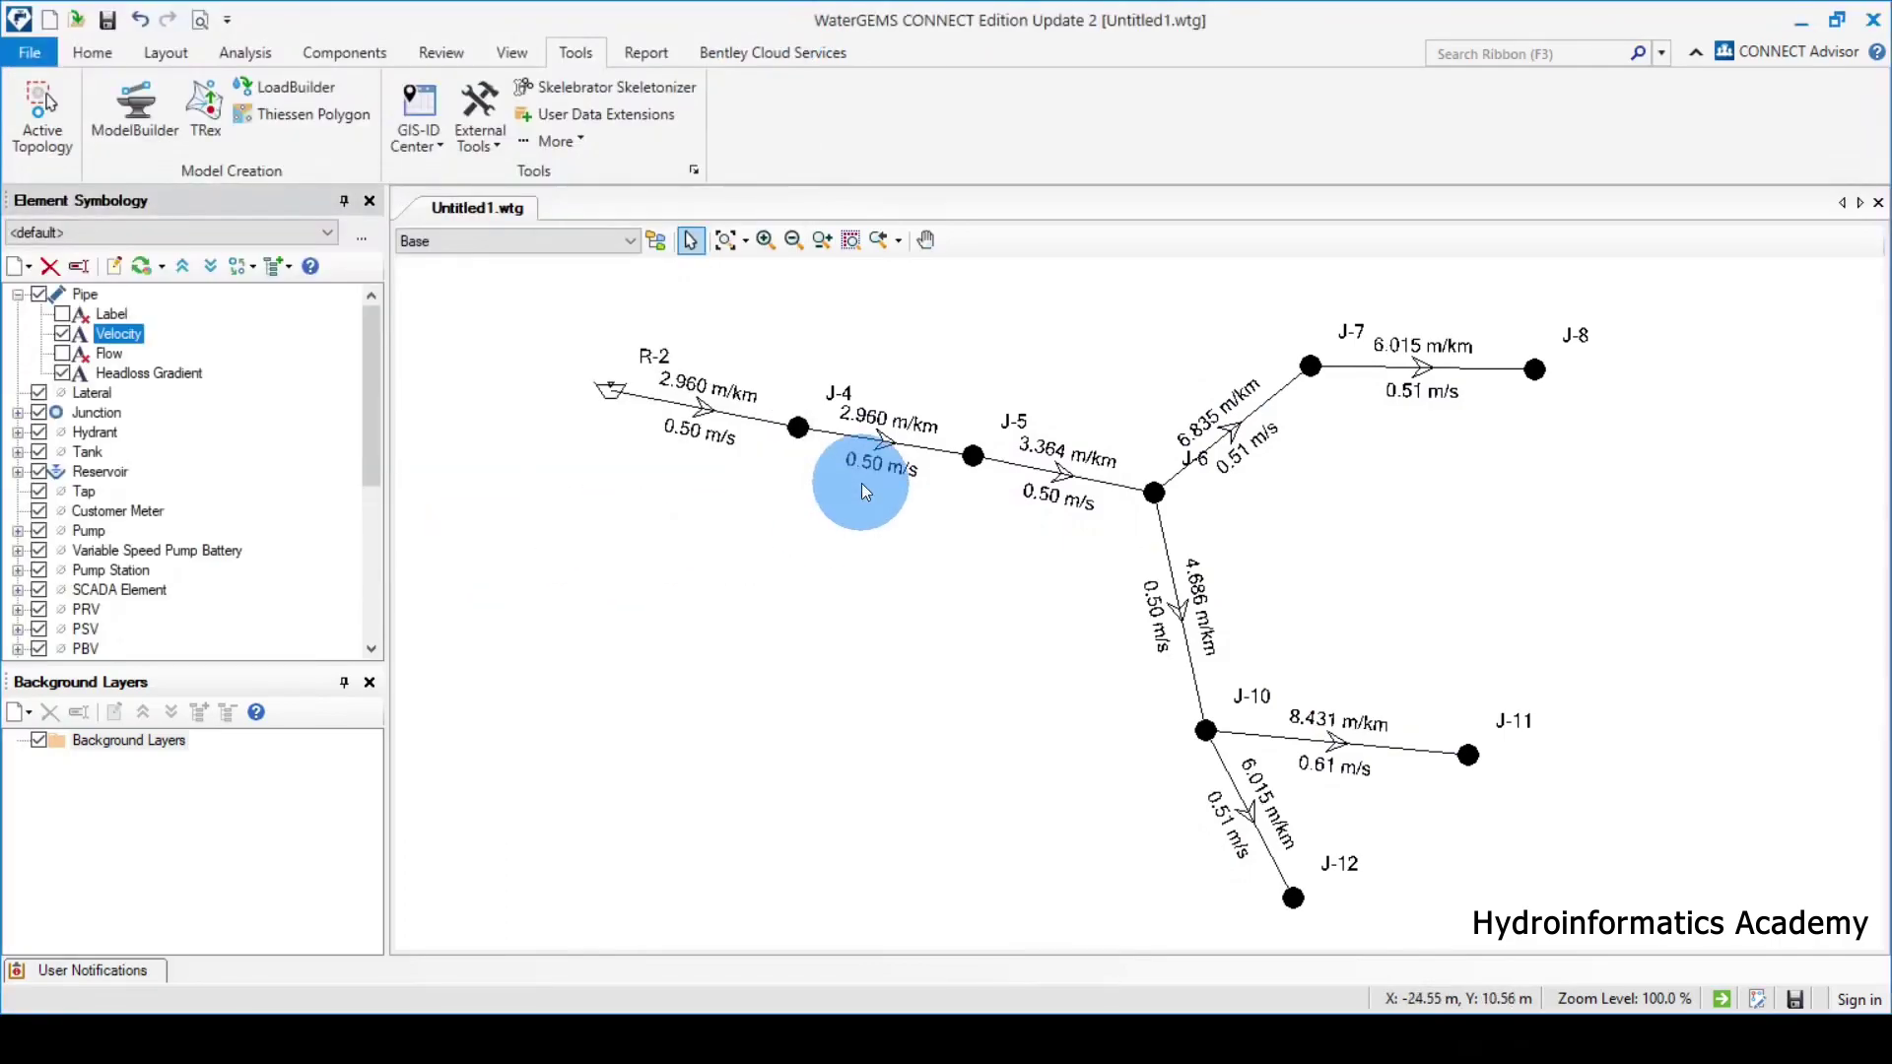
# Set the diameter of pipe P-4, between R-2 and J-4, to 75 mm and close its properties.
pyautogui.doubleClick(719, 409)
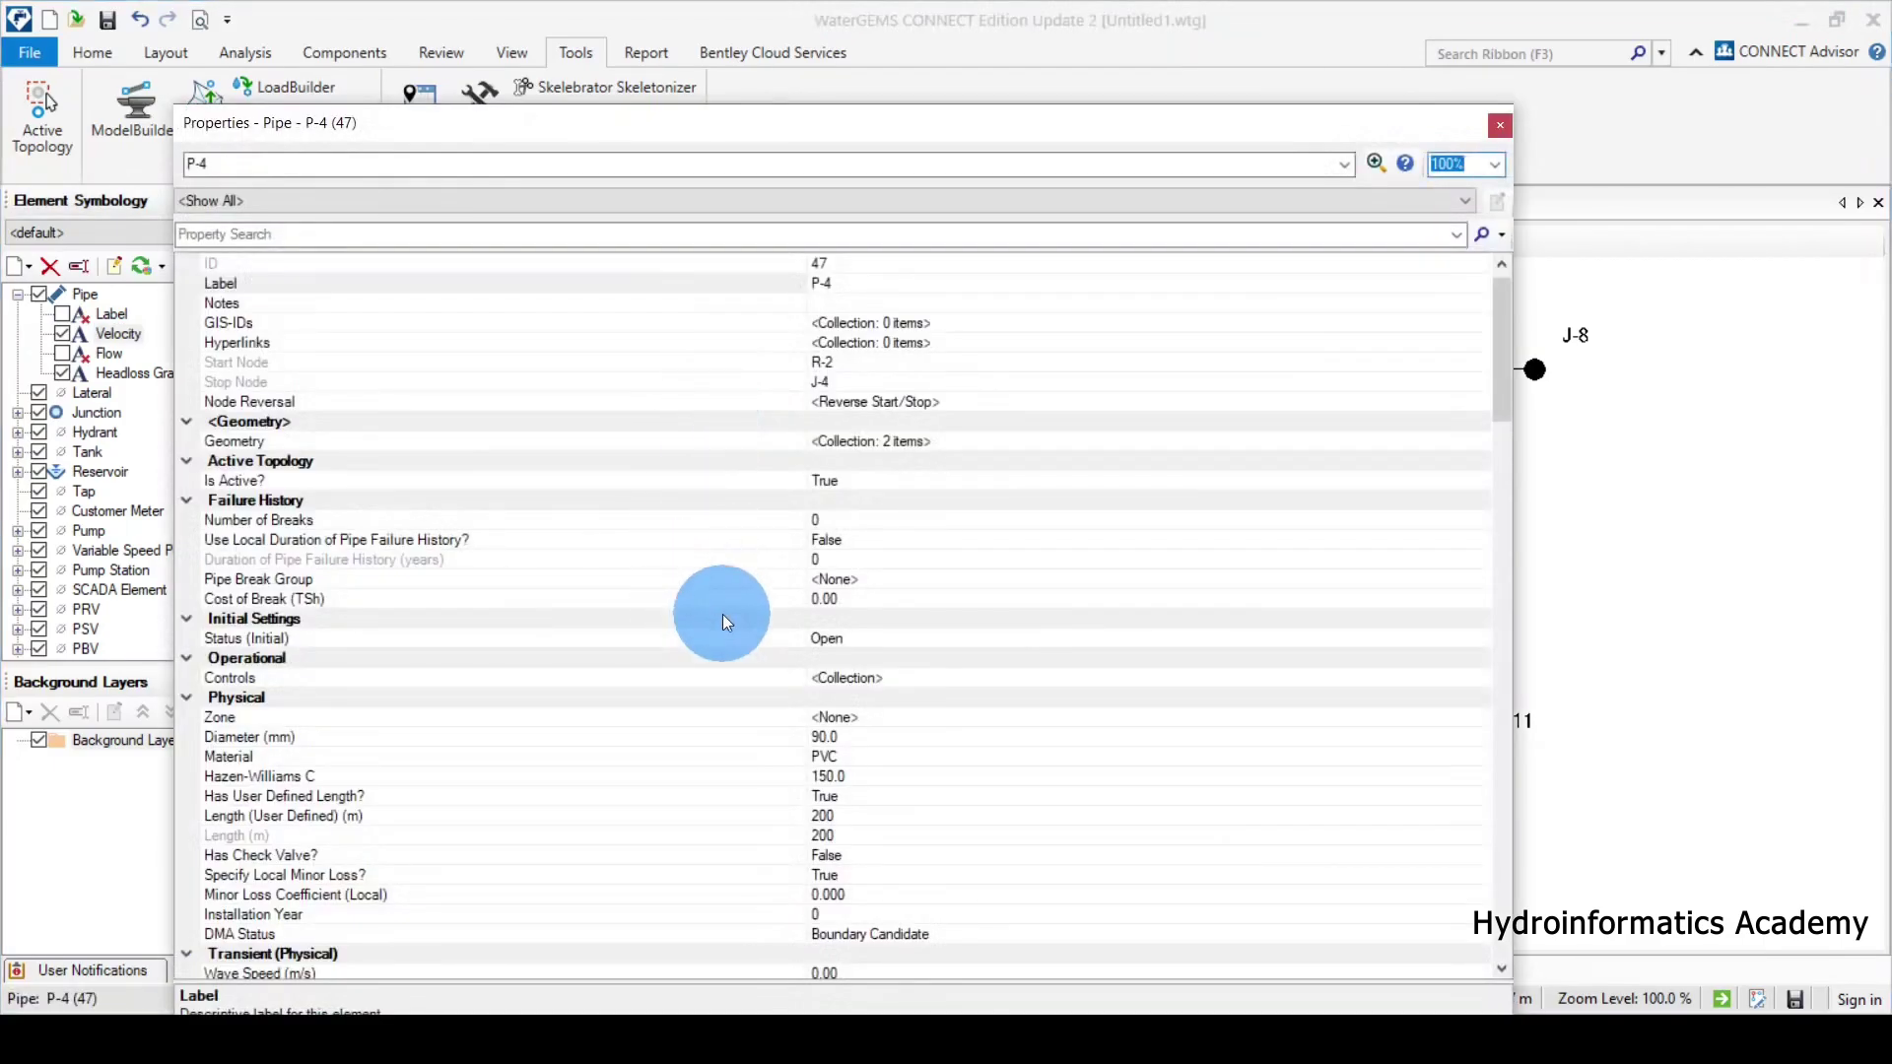
pyautogui.moveTo(974, 132)
pyautogui.mouseDown()
pyautogui.moveTo(930, 83)
pyautogui.moveTo(970, 573)
pyautogui.mouseUp()
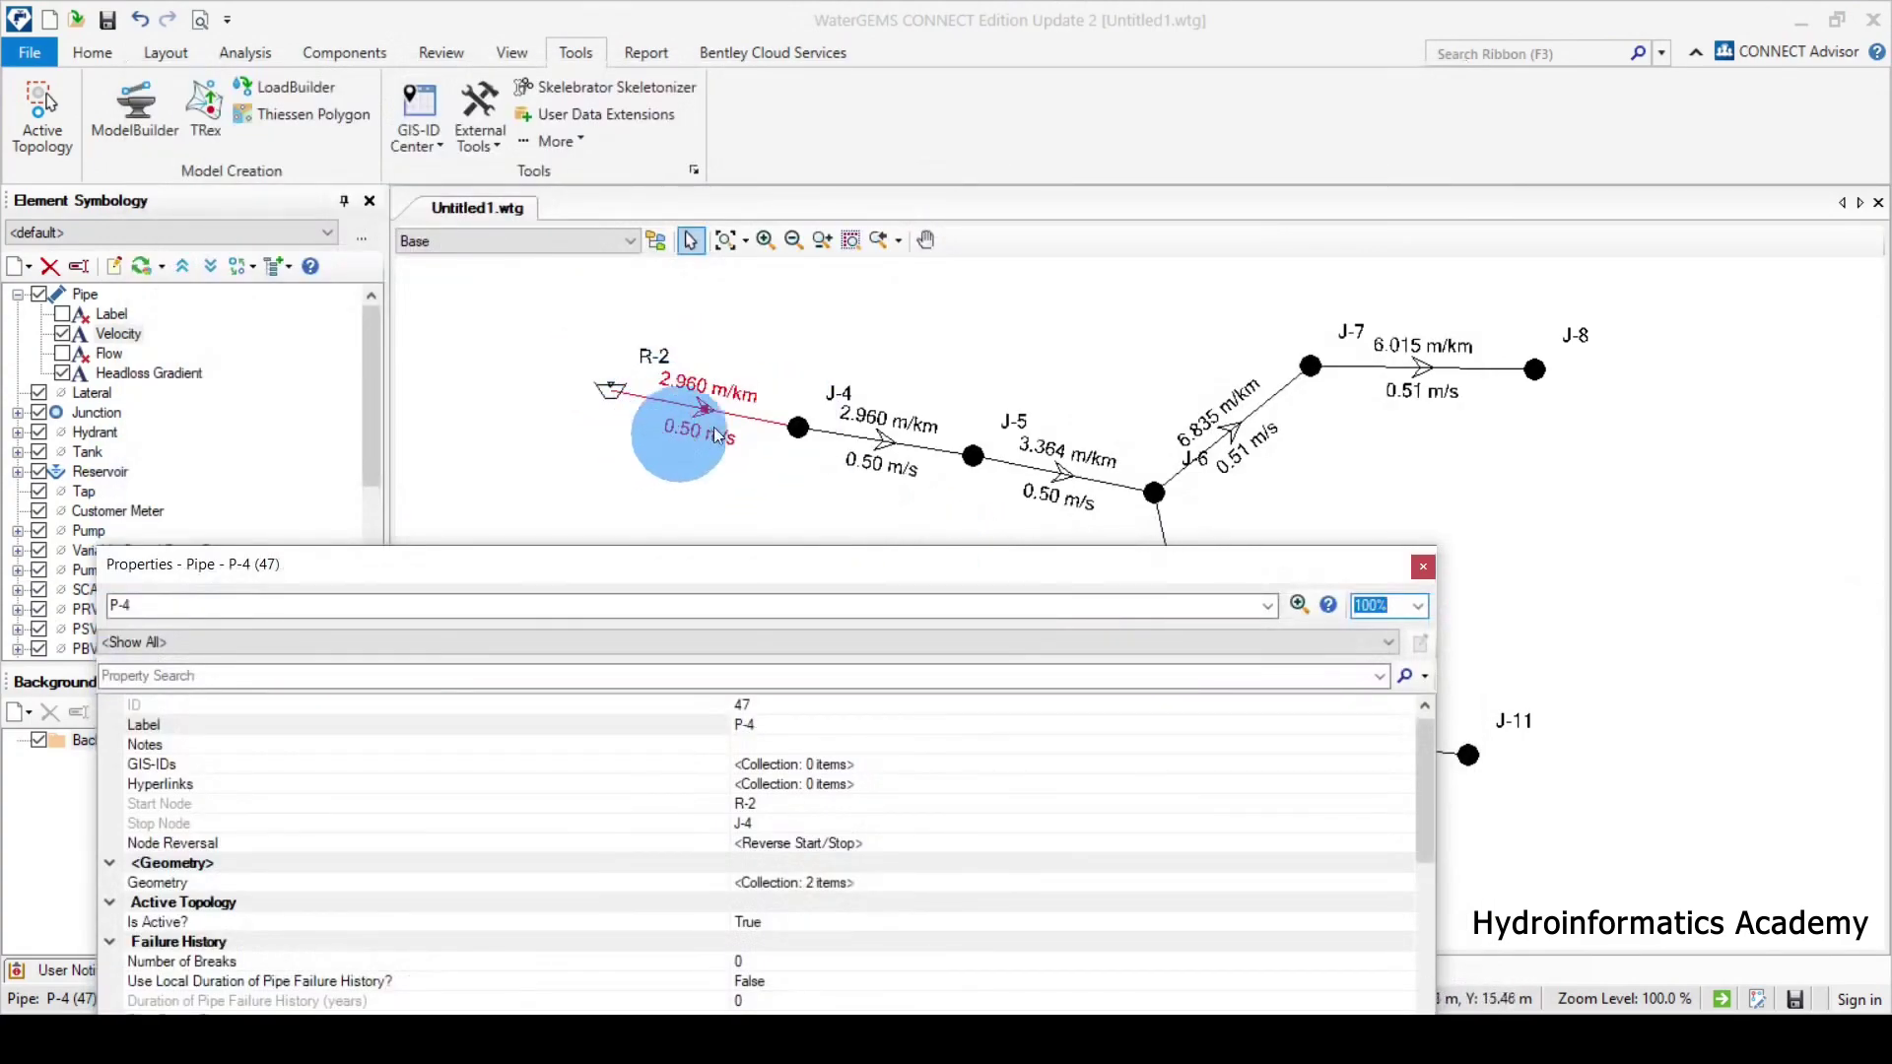
pyautogui.moveTo(836, 575); pyautogui.dragTo(877, 118)
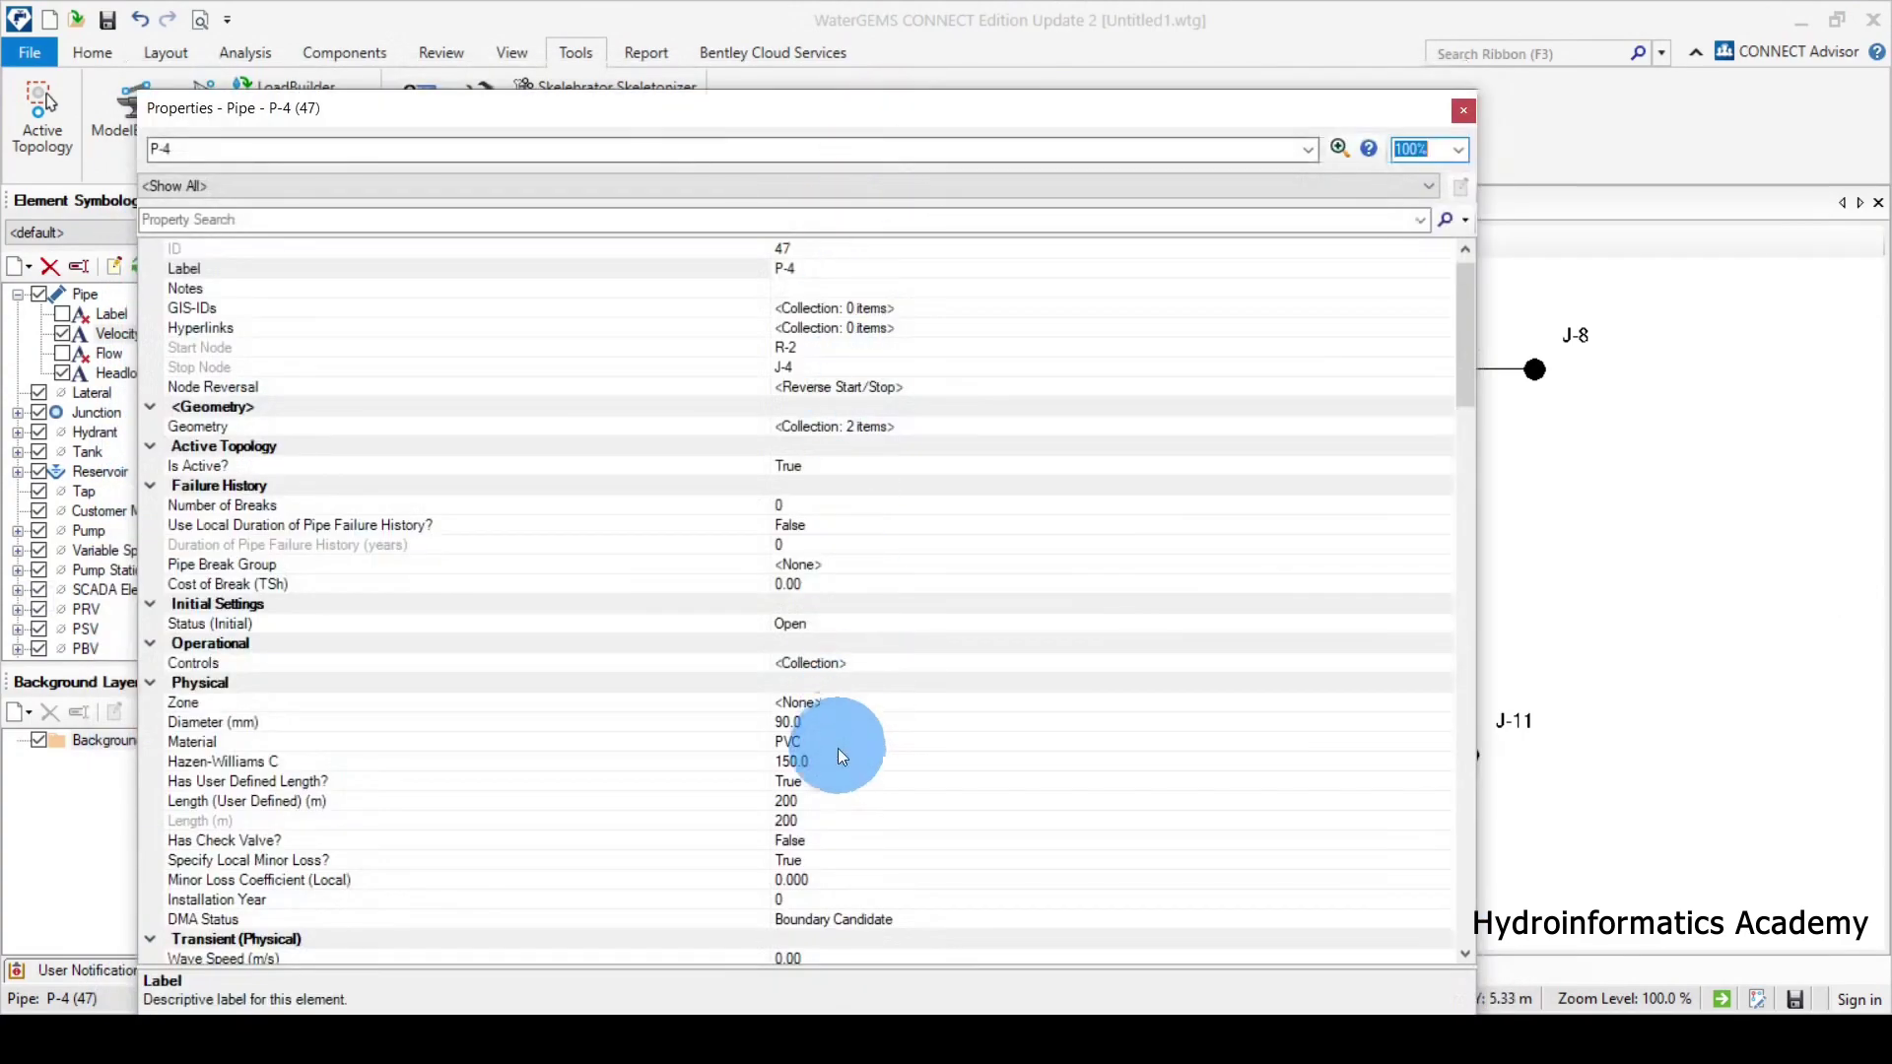
pyautogui.click(345, 739)
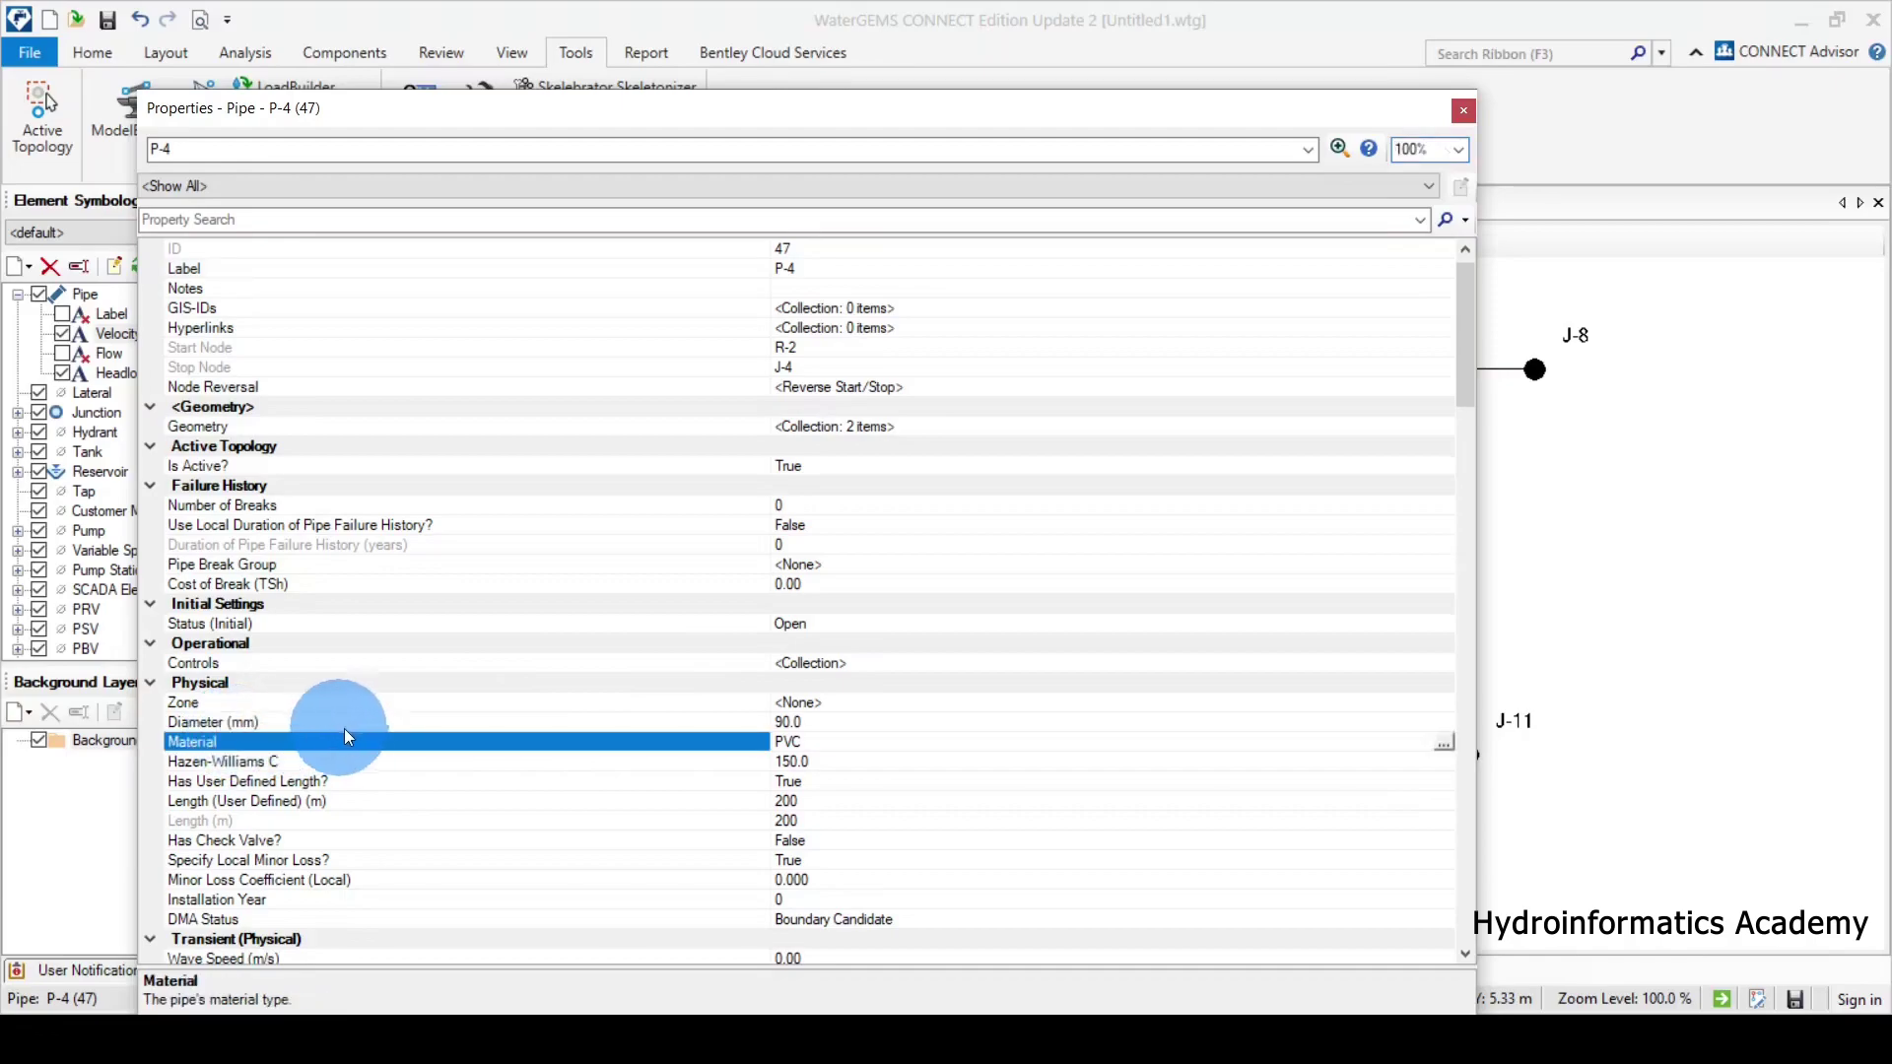
pyautogui.click(408, 722)
pyautogui.click(793, 722)
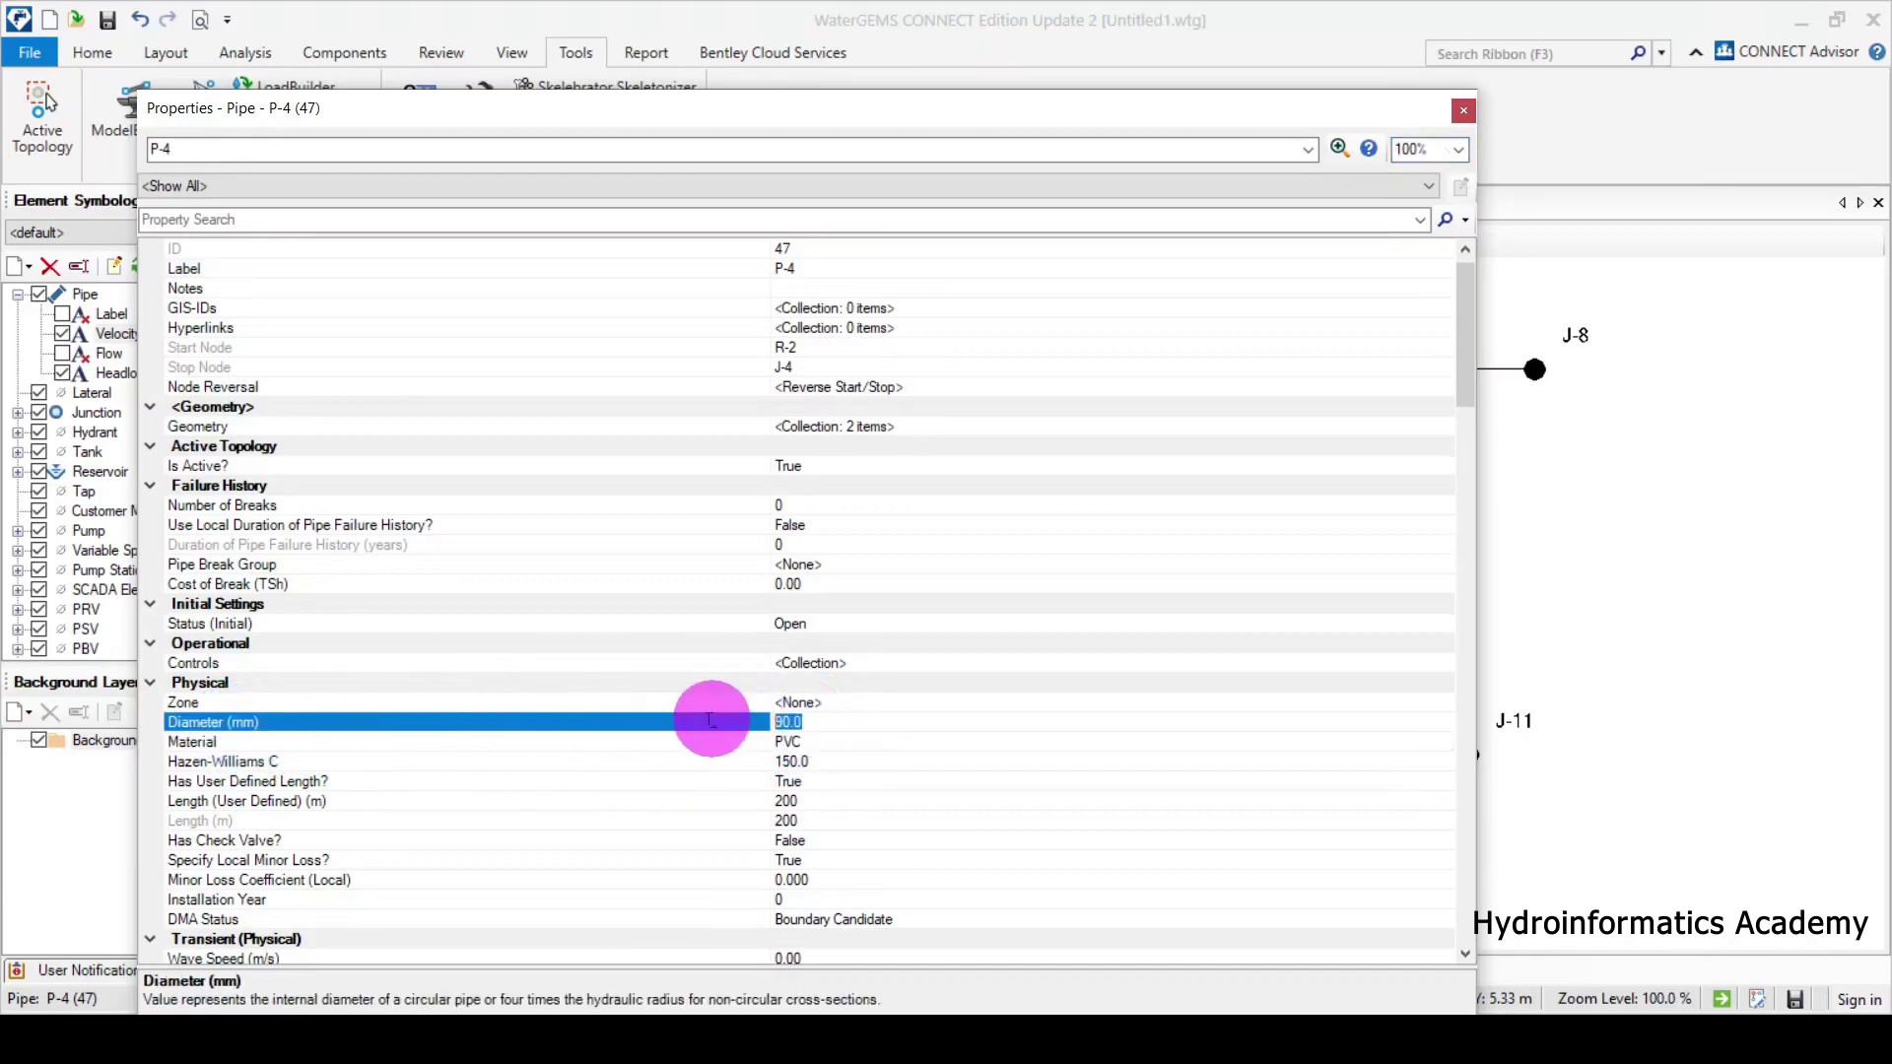
pyautogui.write('75')
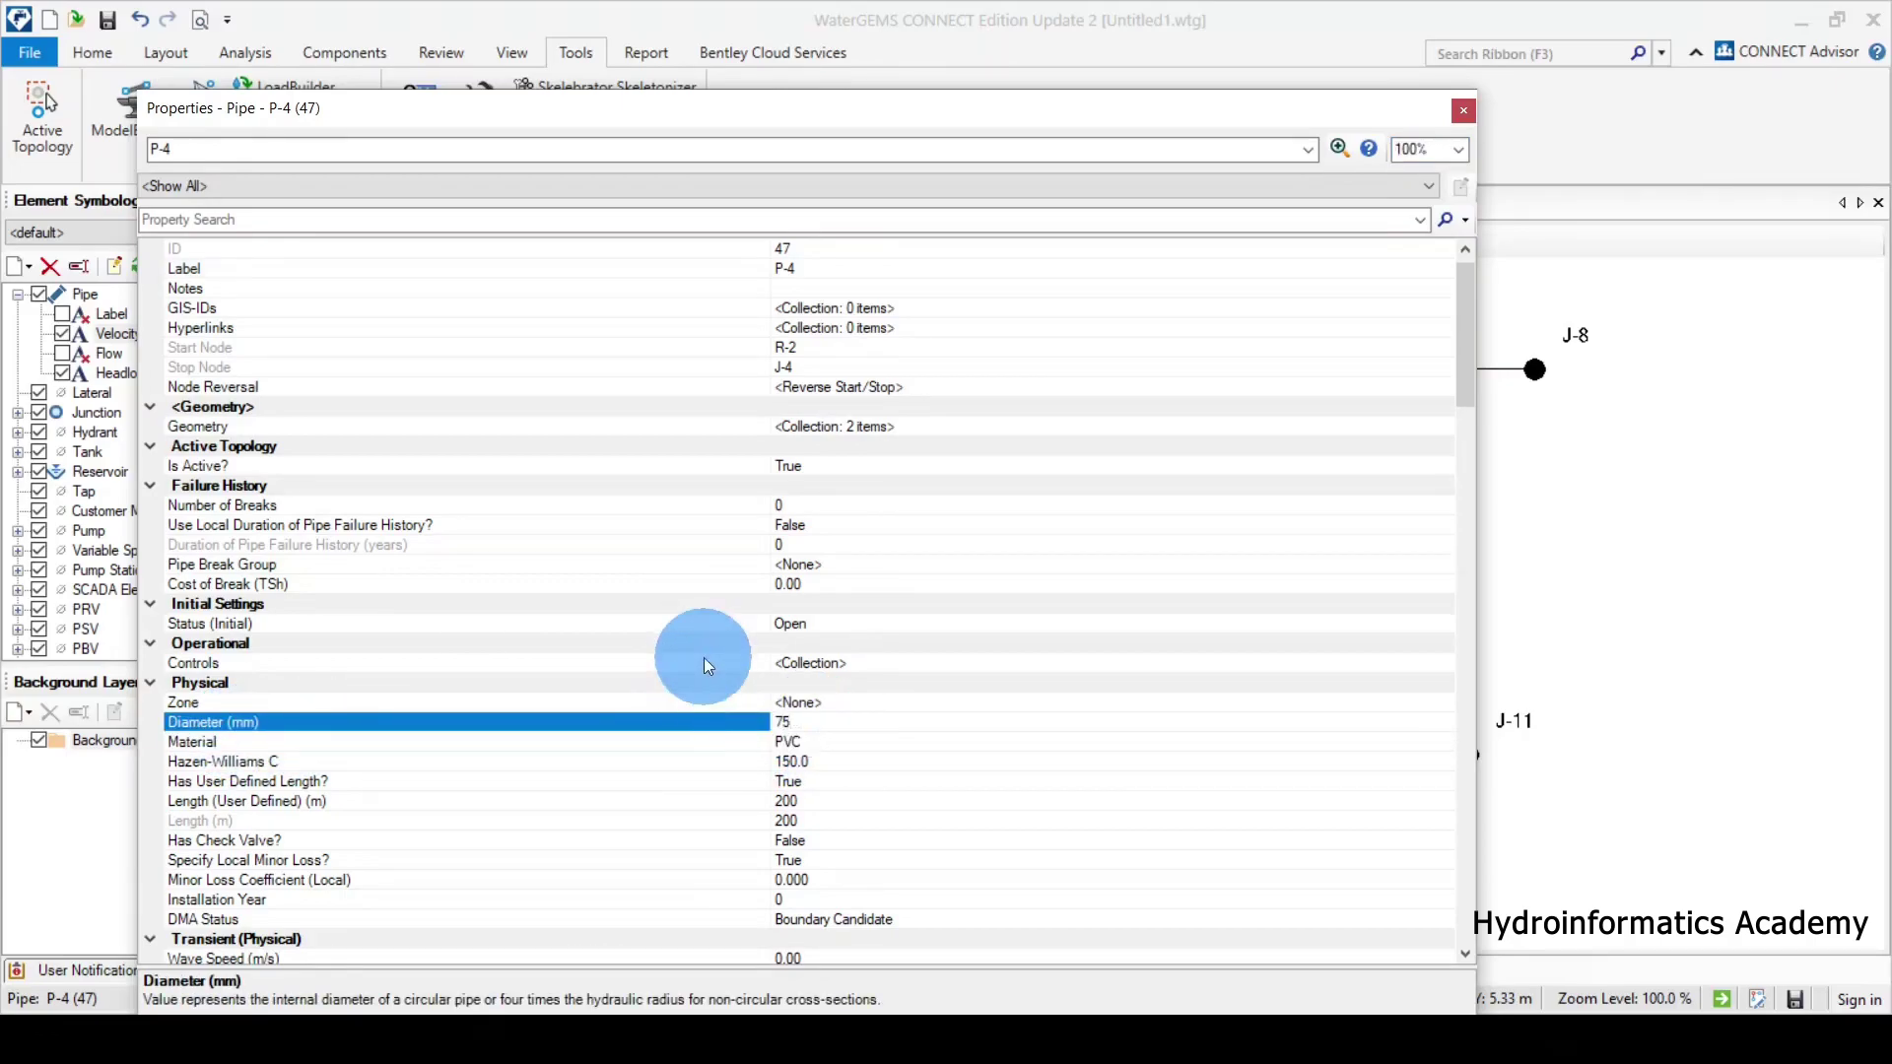
pyautogui.click(1464, 110)
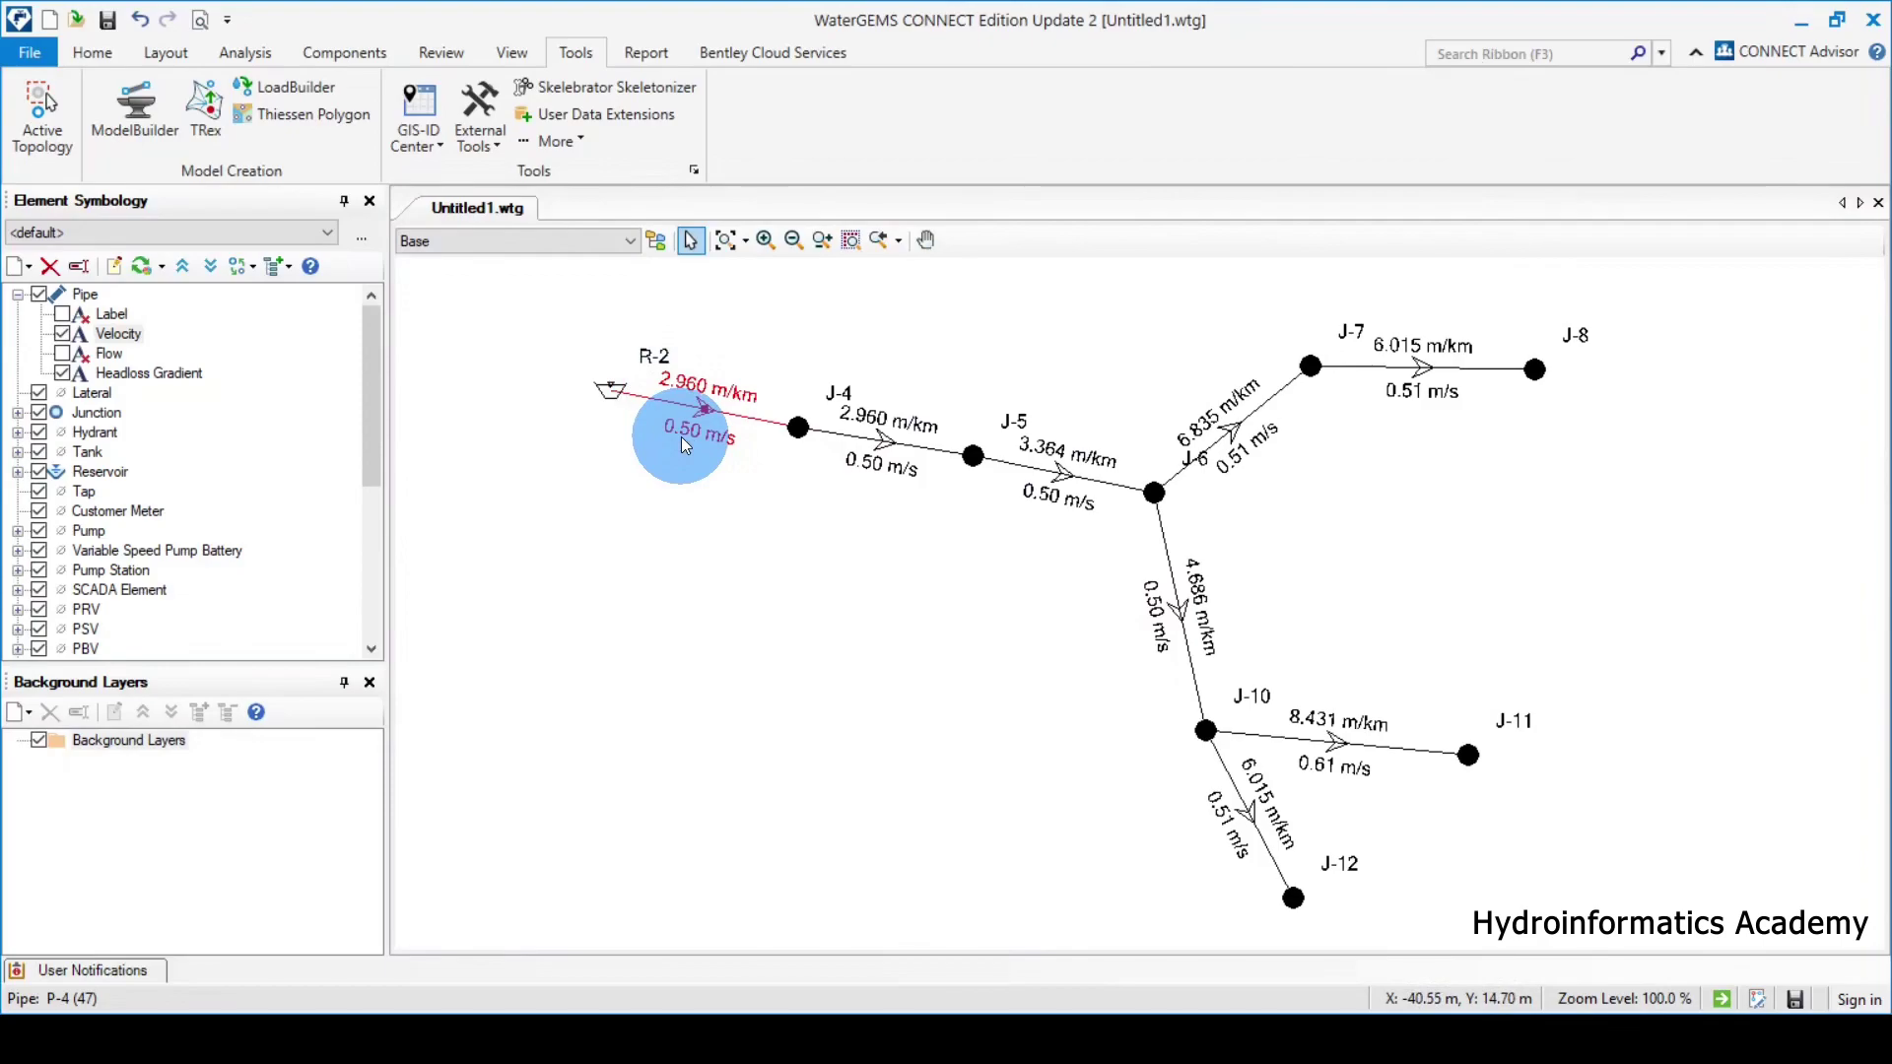
# Compute the network model and close the calculation summary.
pyautogui.click(92, 53)
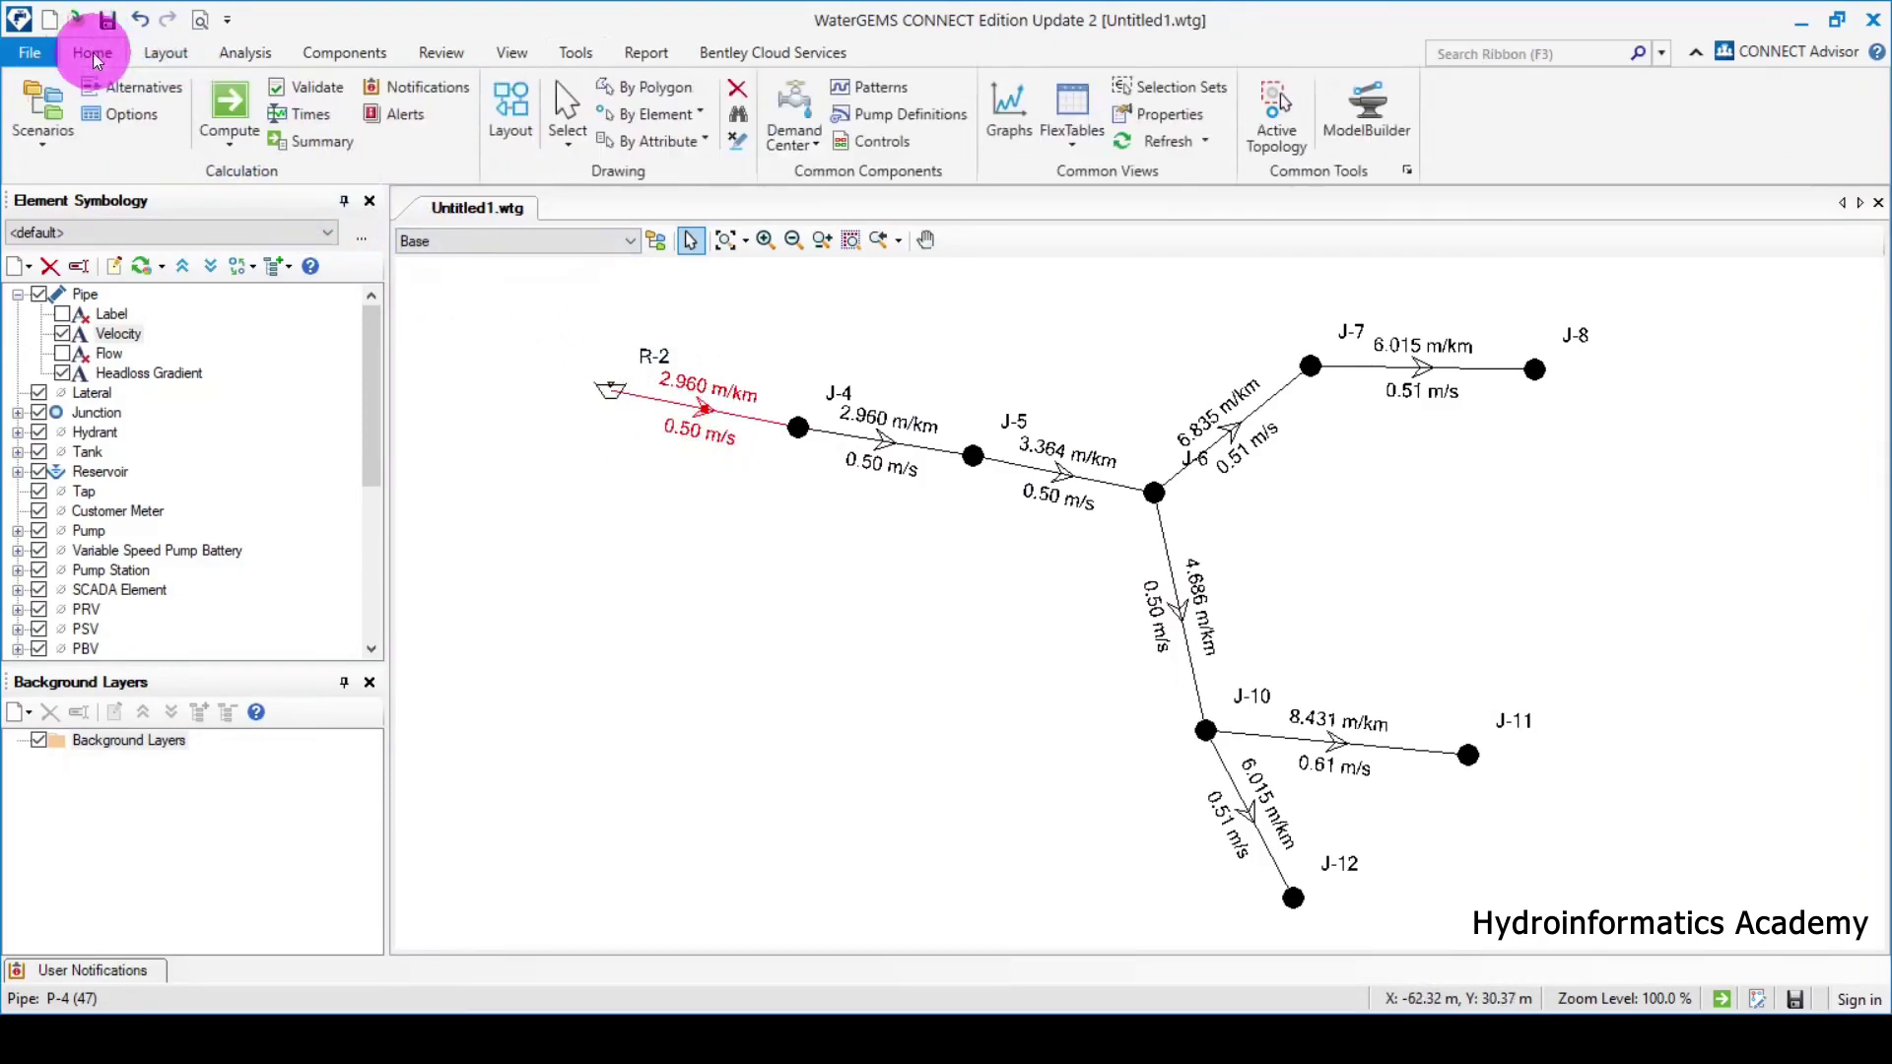
pyautogui.click(234, 102)
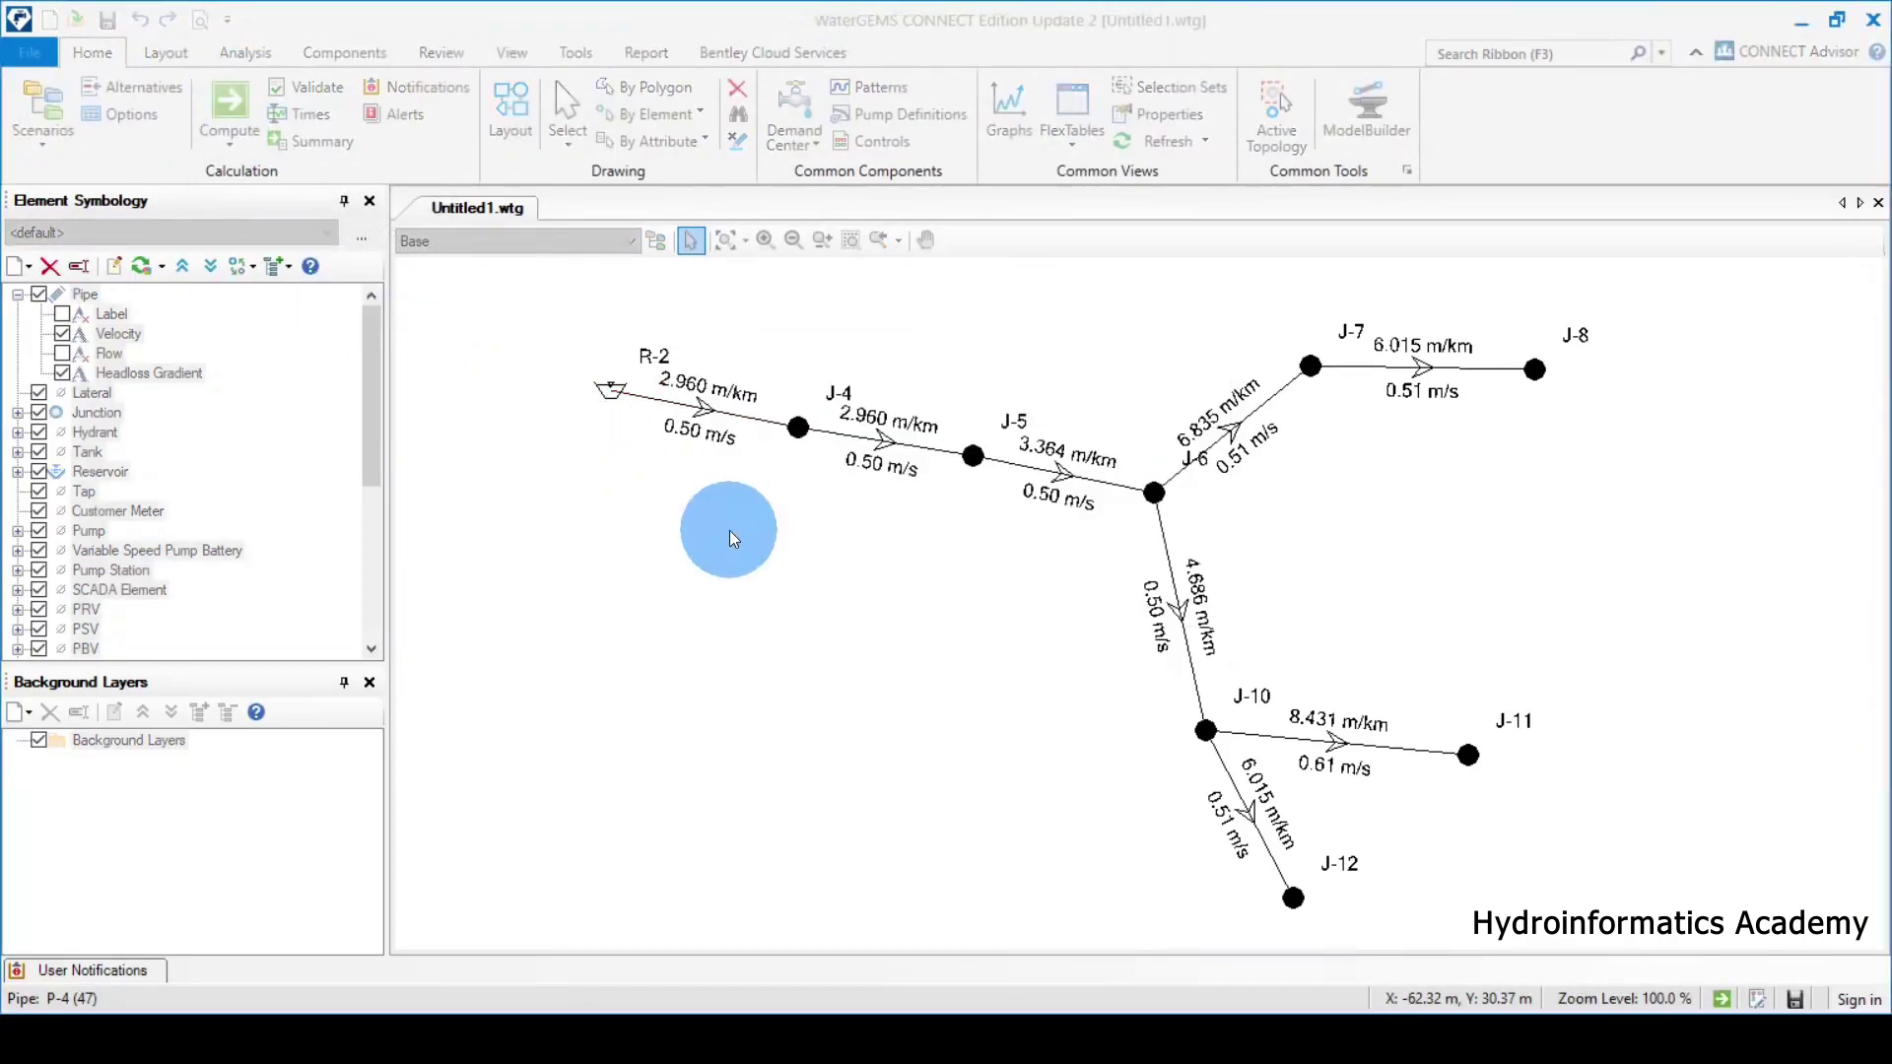
pyautogui.click(983, 30)
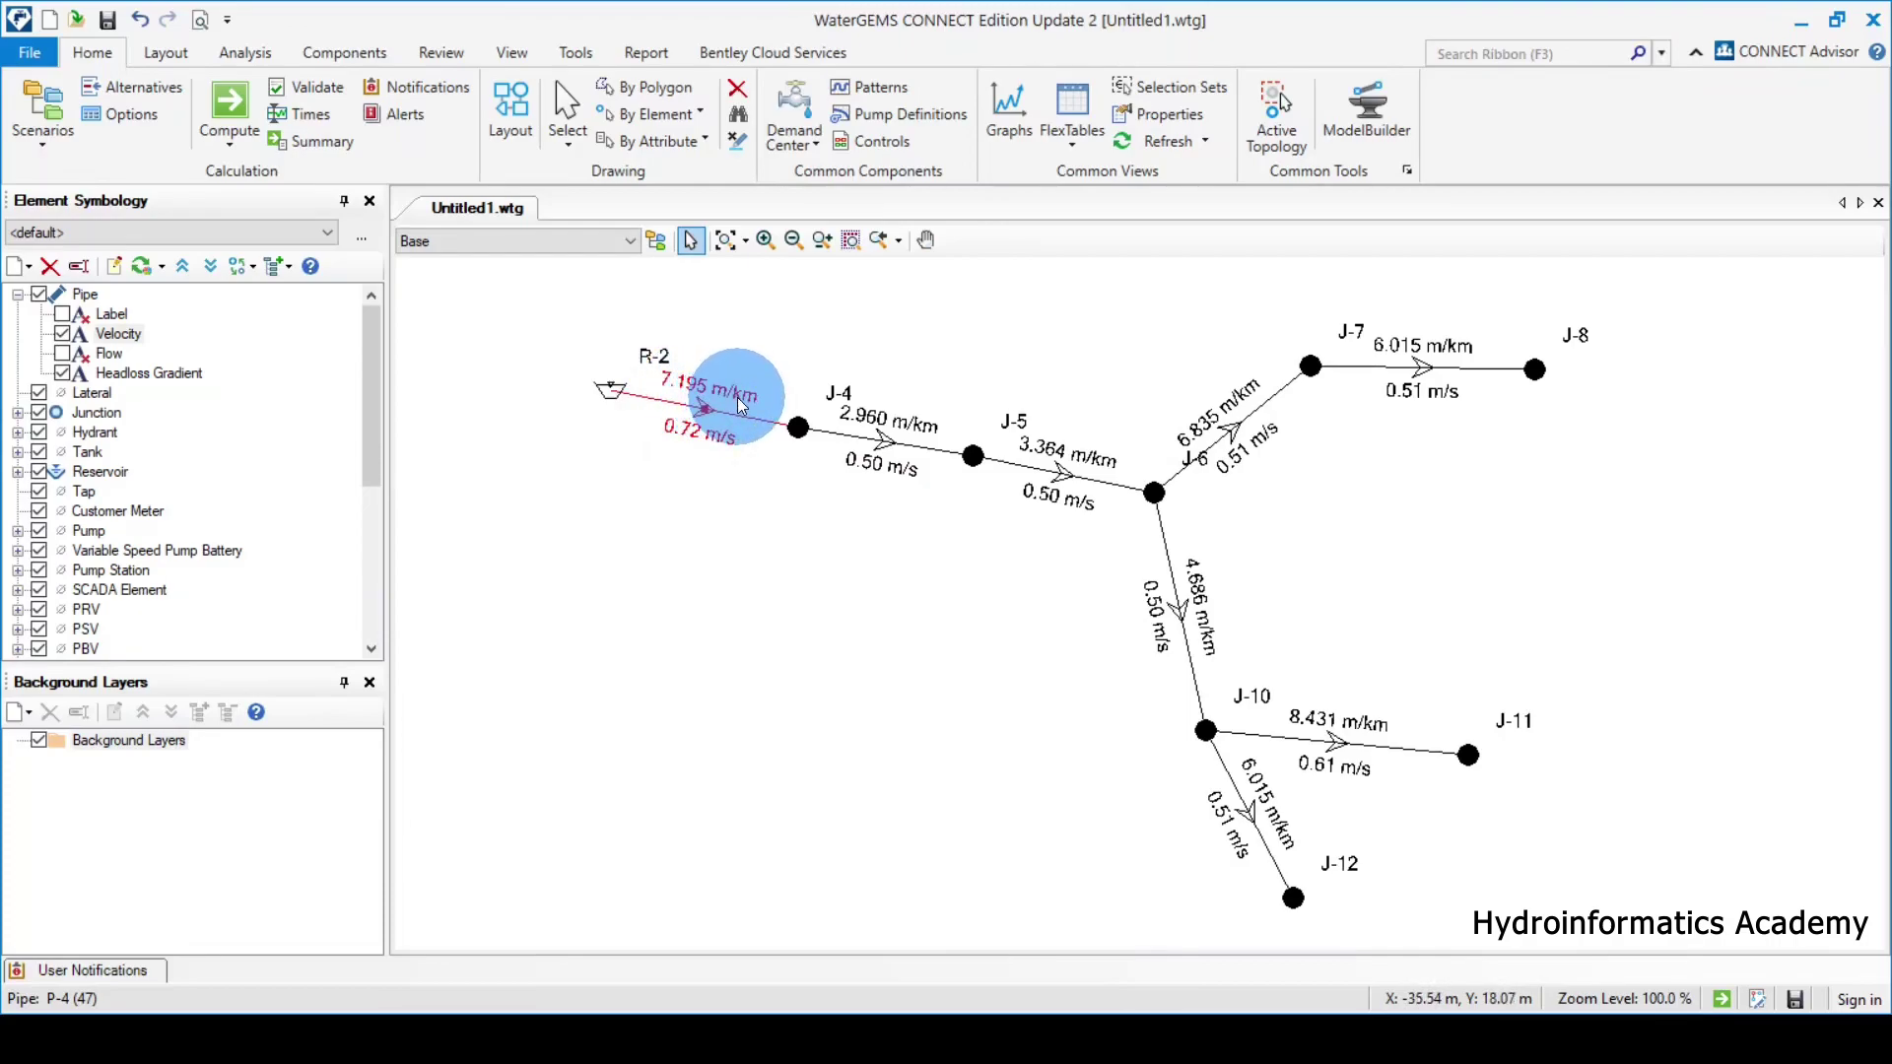
# Set the diameter of pipe P-5, between J-4 and J-5, to 75 mm and close its properties.
pyautogui.doubleClick(896, 442)
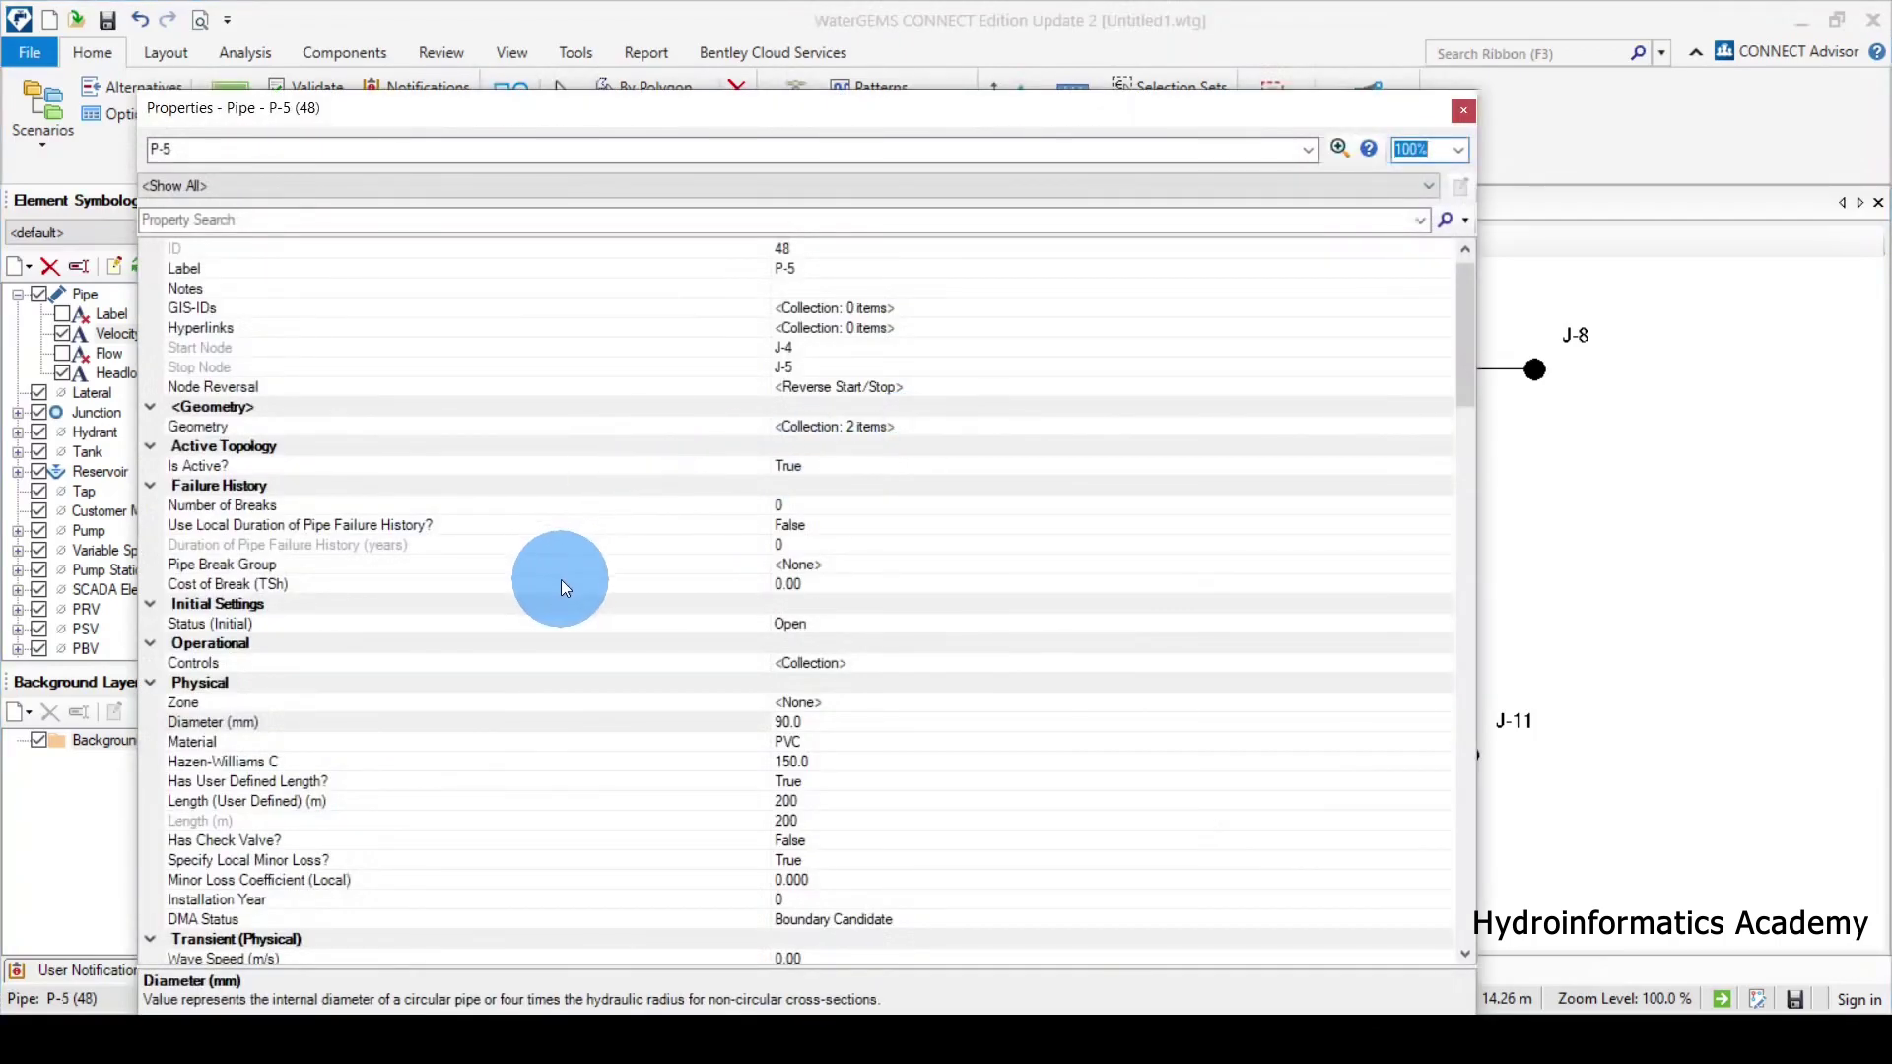
pyautogui.moveTo(900, 107); pyautogui.dragTo(887, 54)
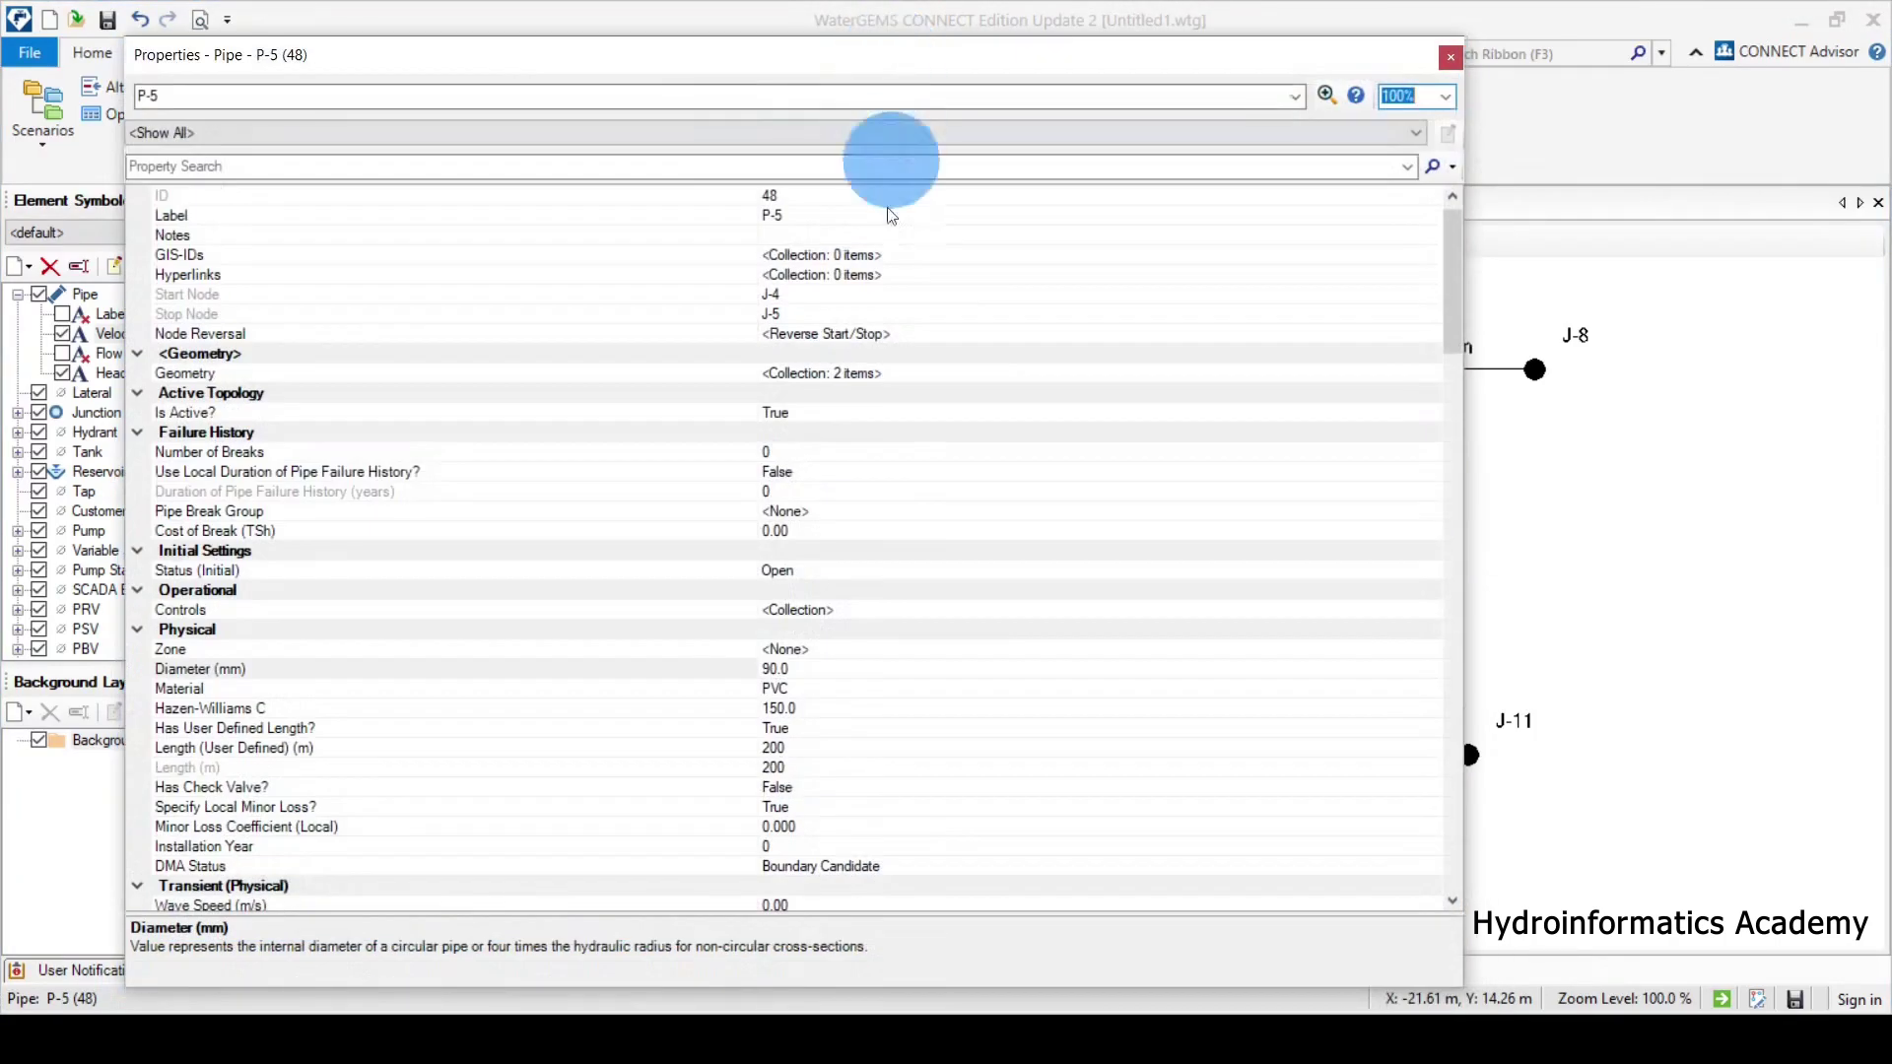
pyautogui.click(798, 668)
pyautogui.click(678, 666)
pyautogui.write('7')
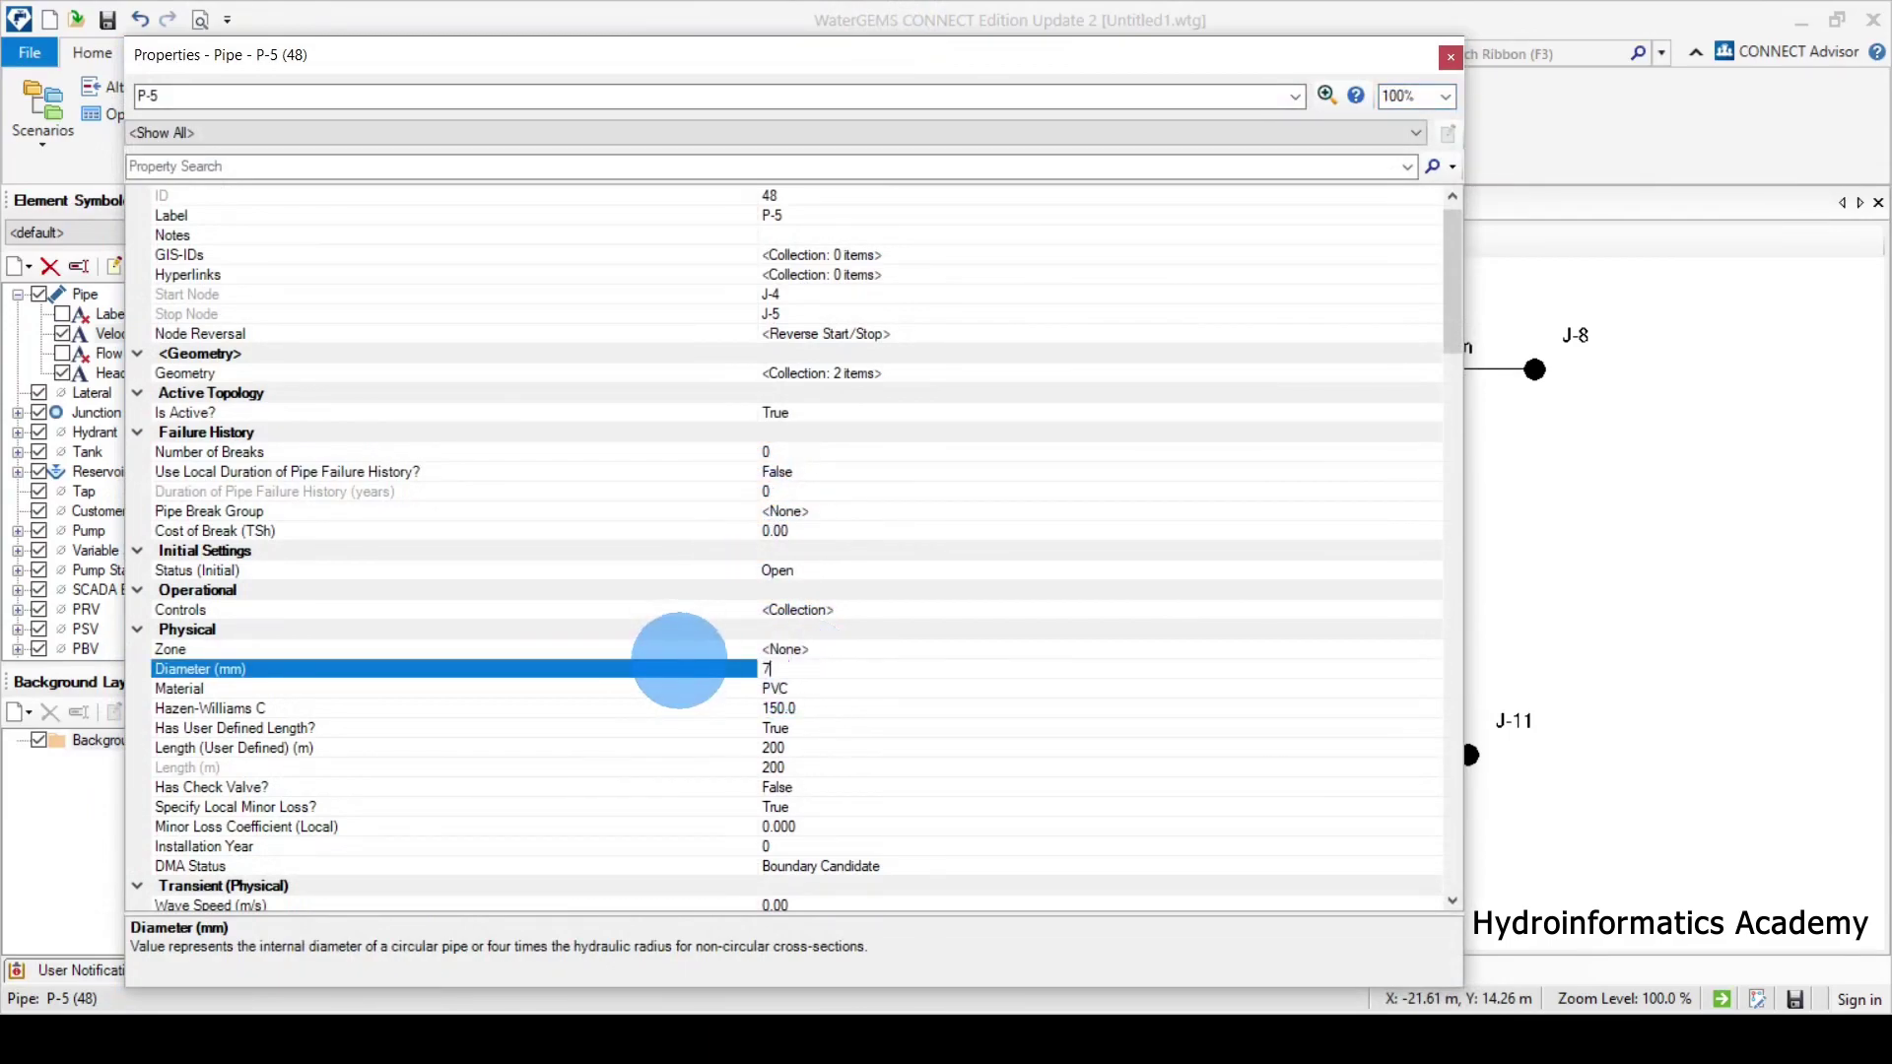
pyautogui.write('5')
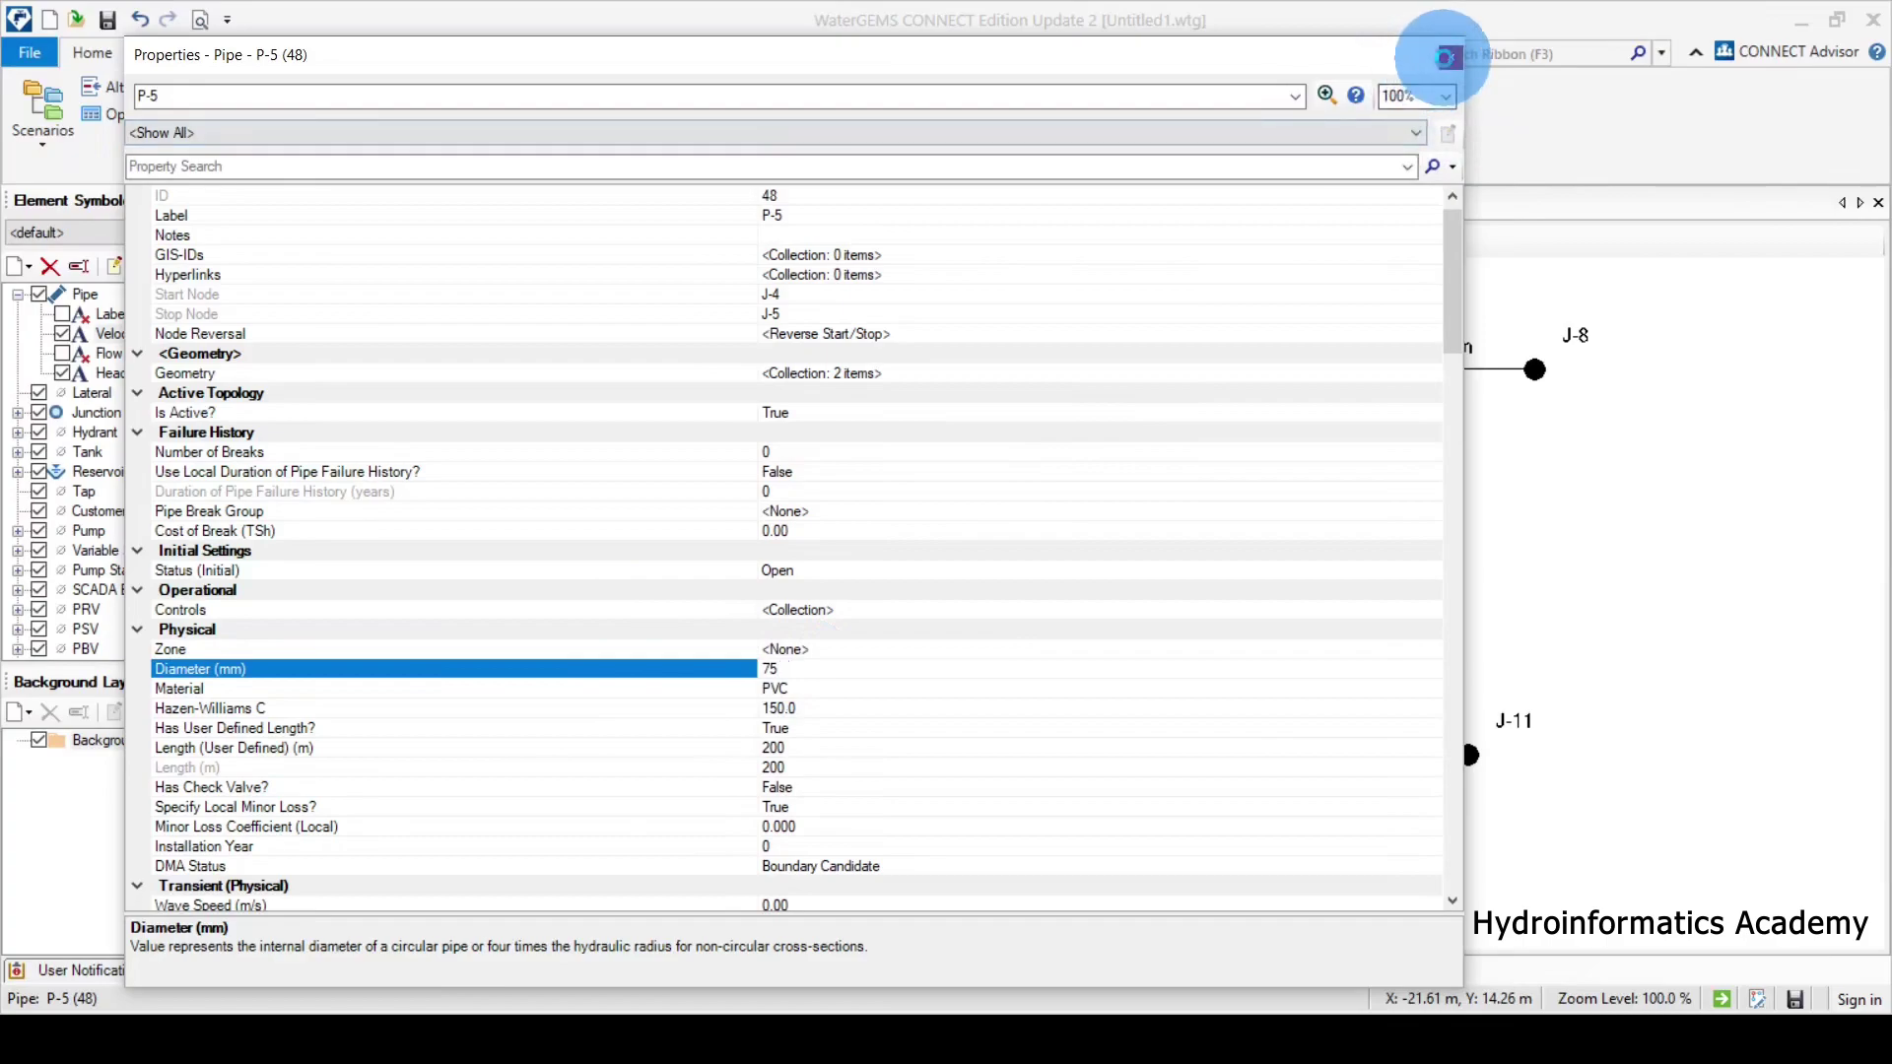
pyautogui.click(1445, 56)
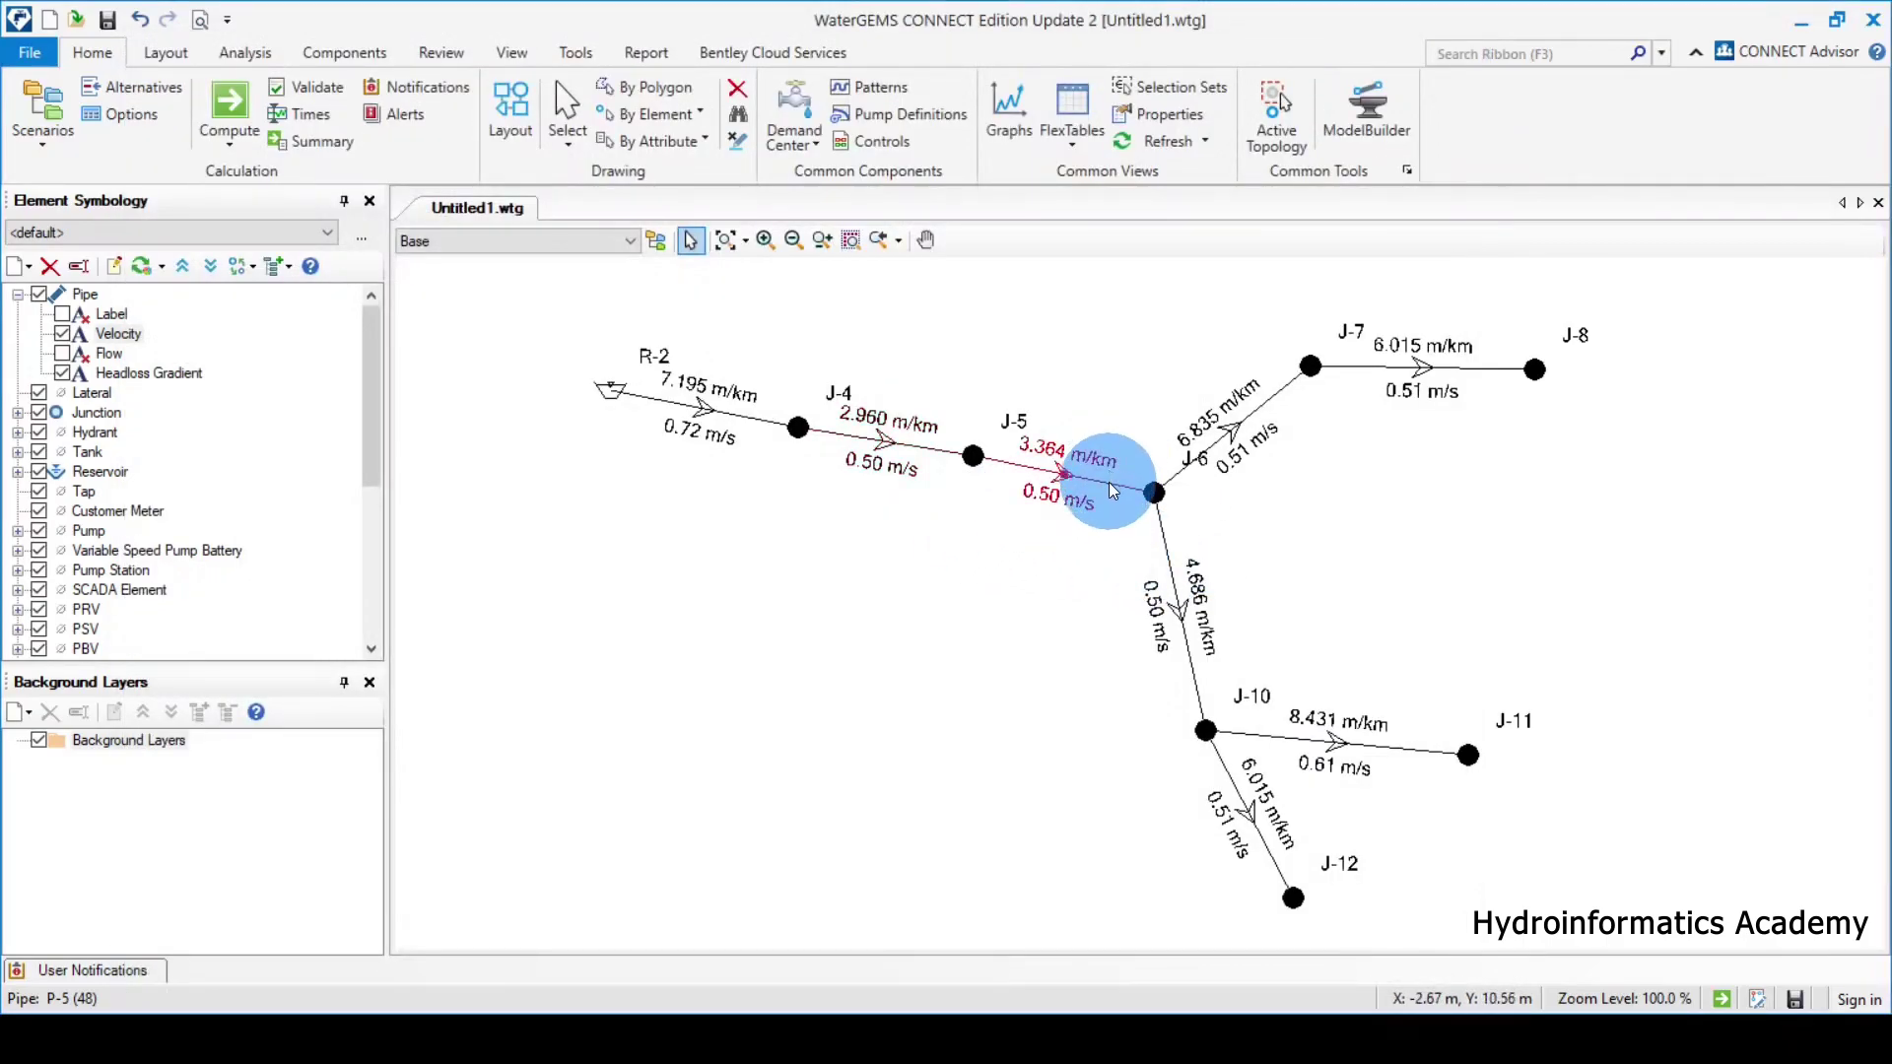
# Set the diameter of pipe P-6, between J-5 and J-6, to 75 mm, recompute the network and dismiss the calculation summary.
pyautogui.doubleClick(1110, 490)
pyautogui.click(803, 668)
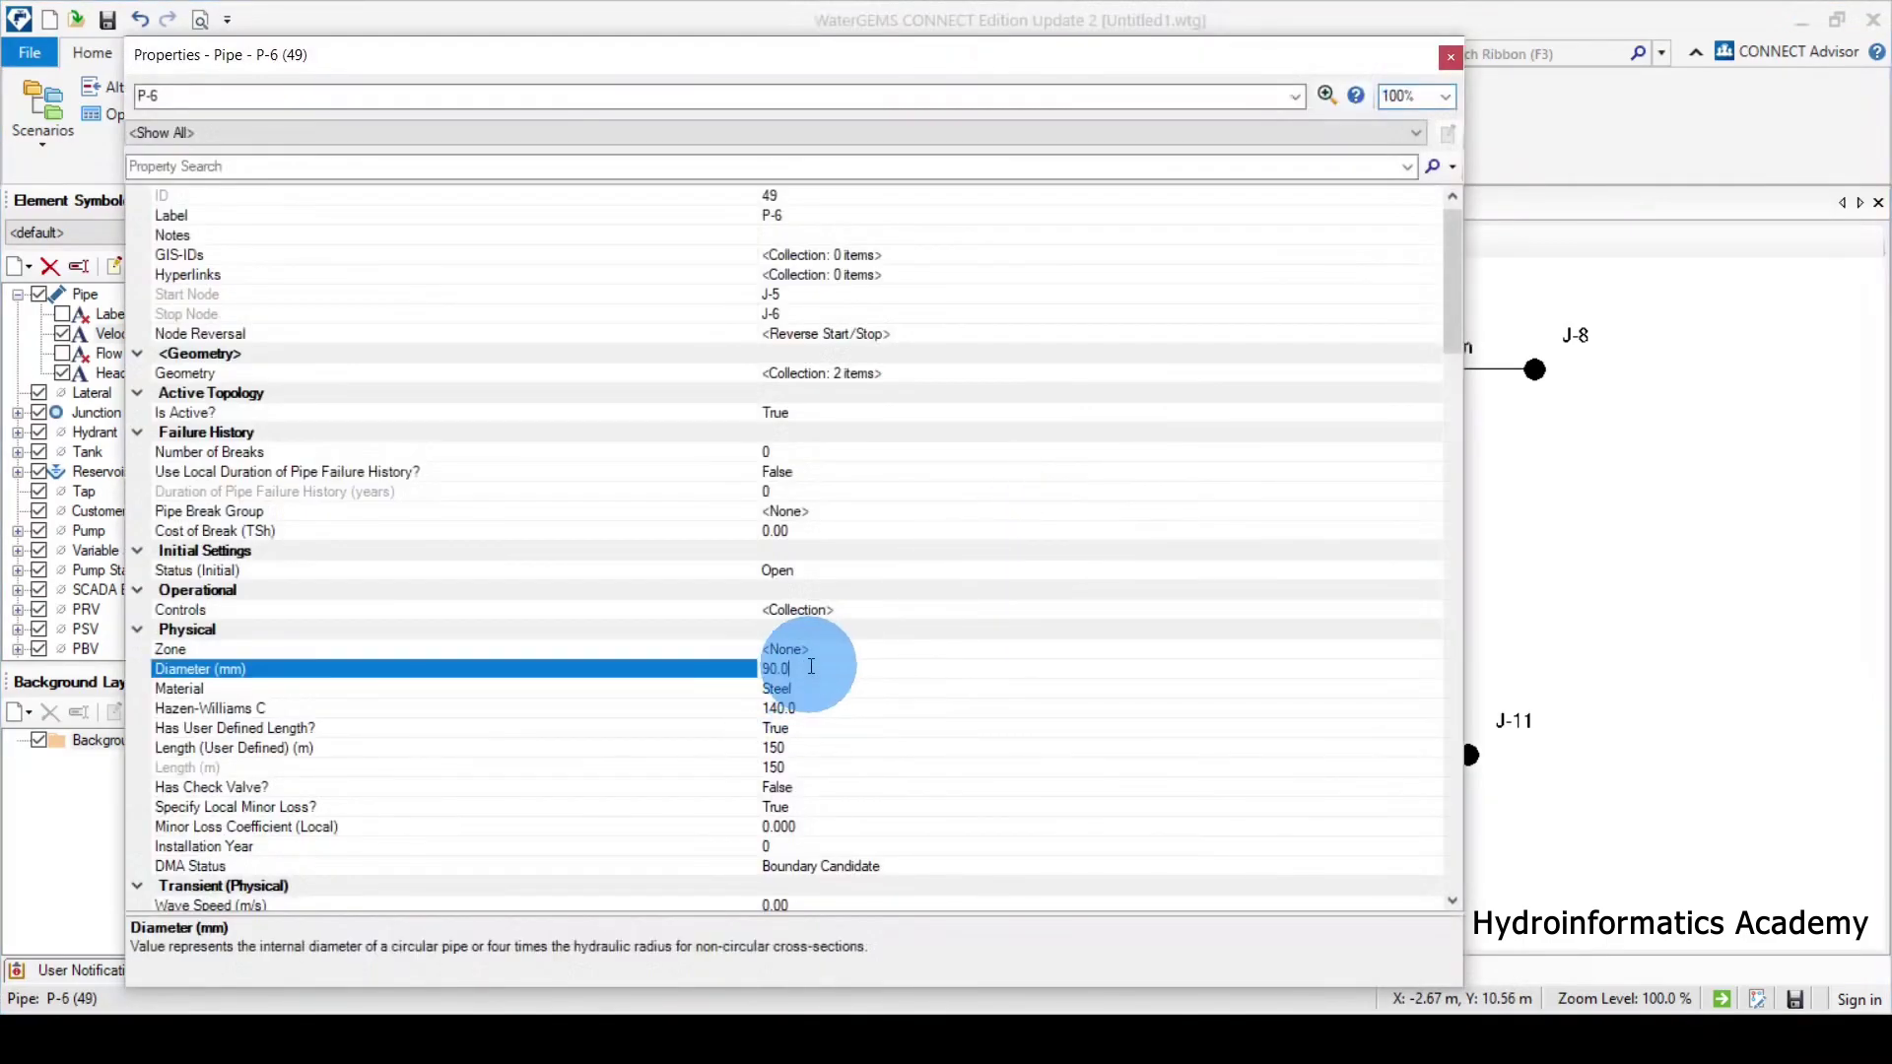
pyautogui.write('75')
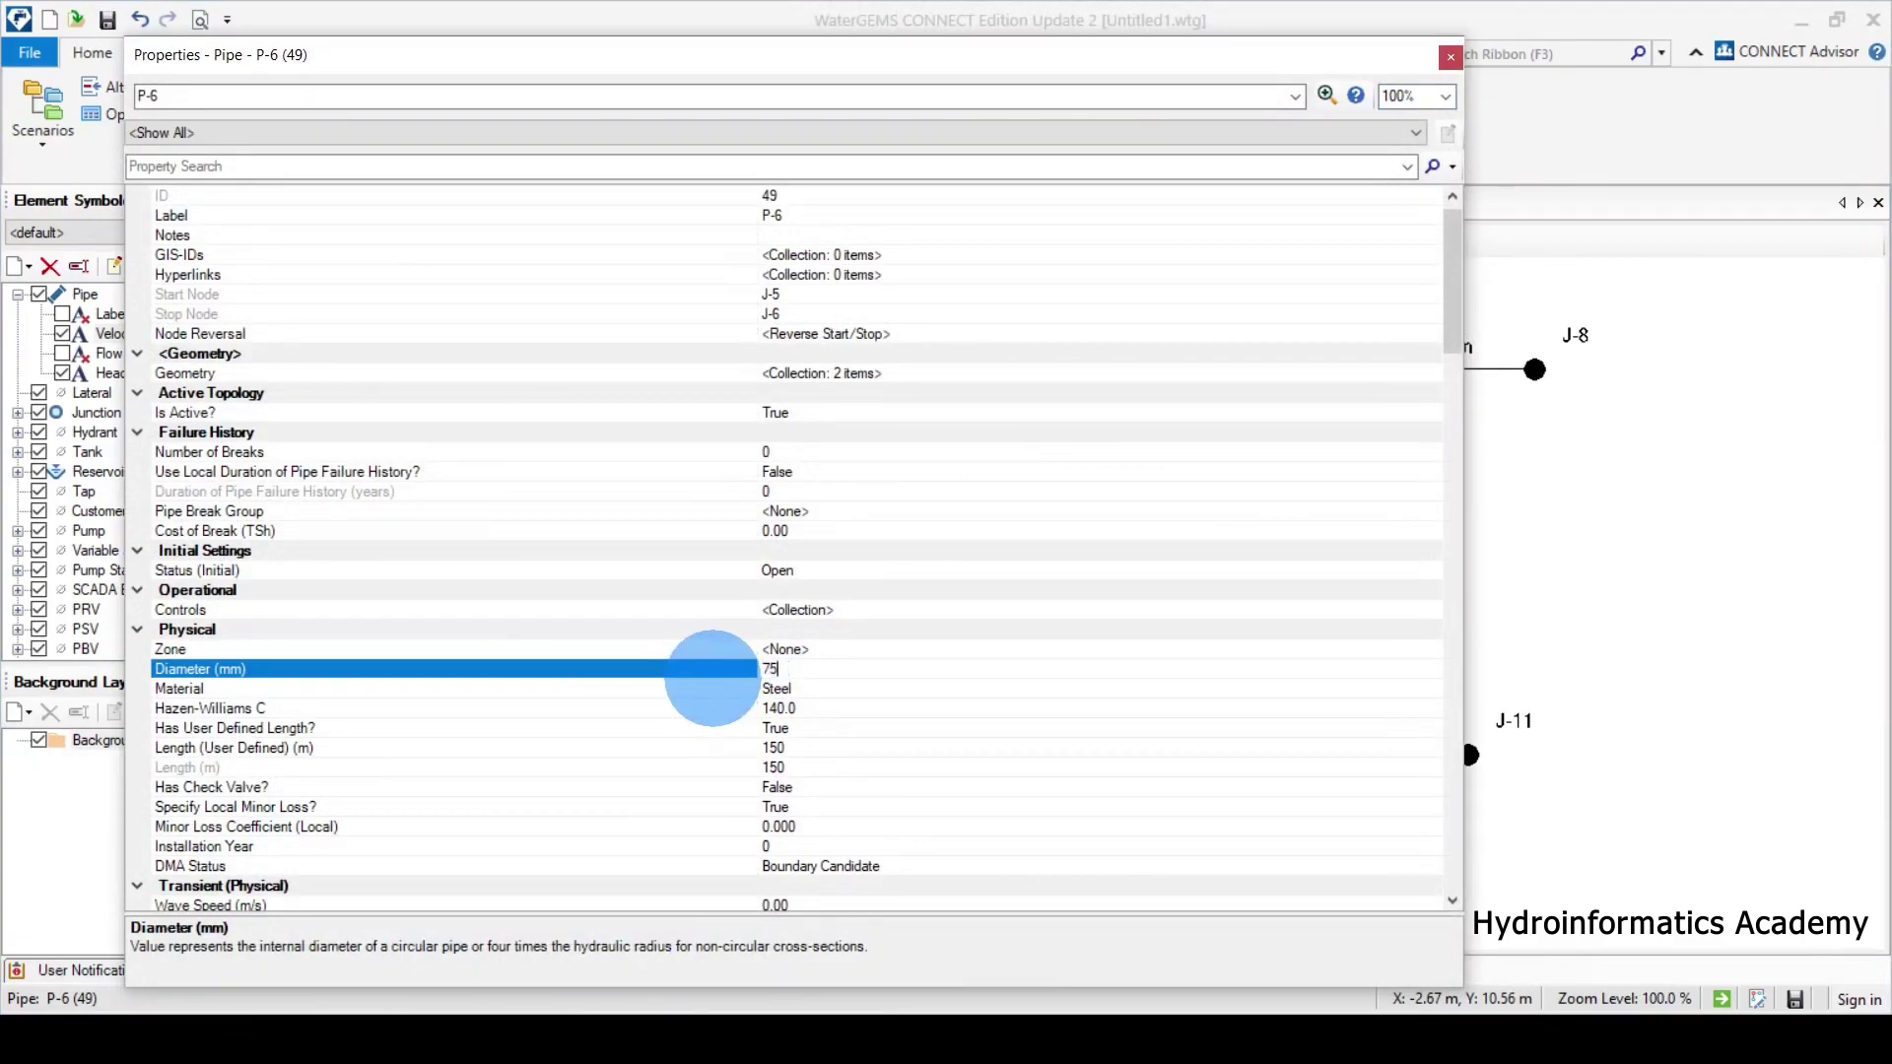
pyautogui.click(1449, 56)
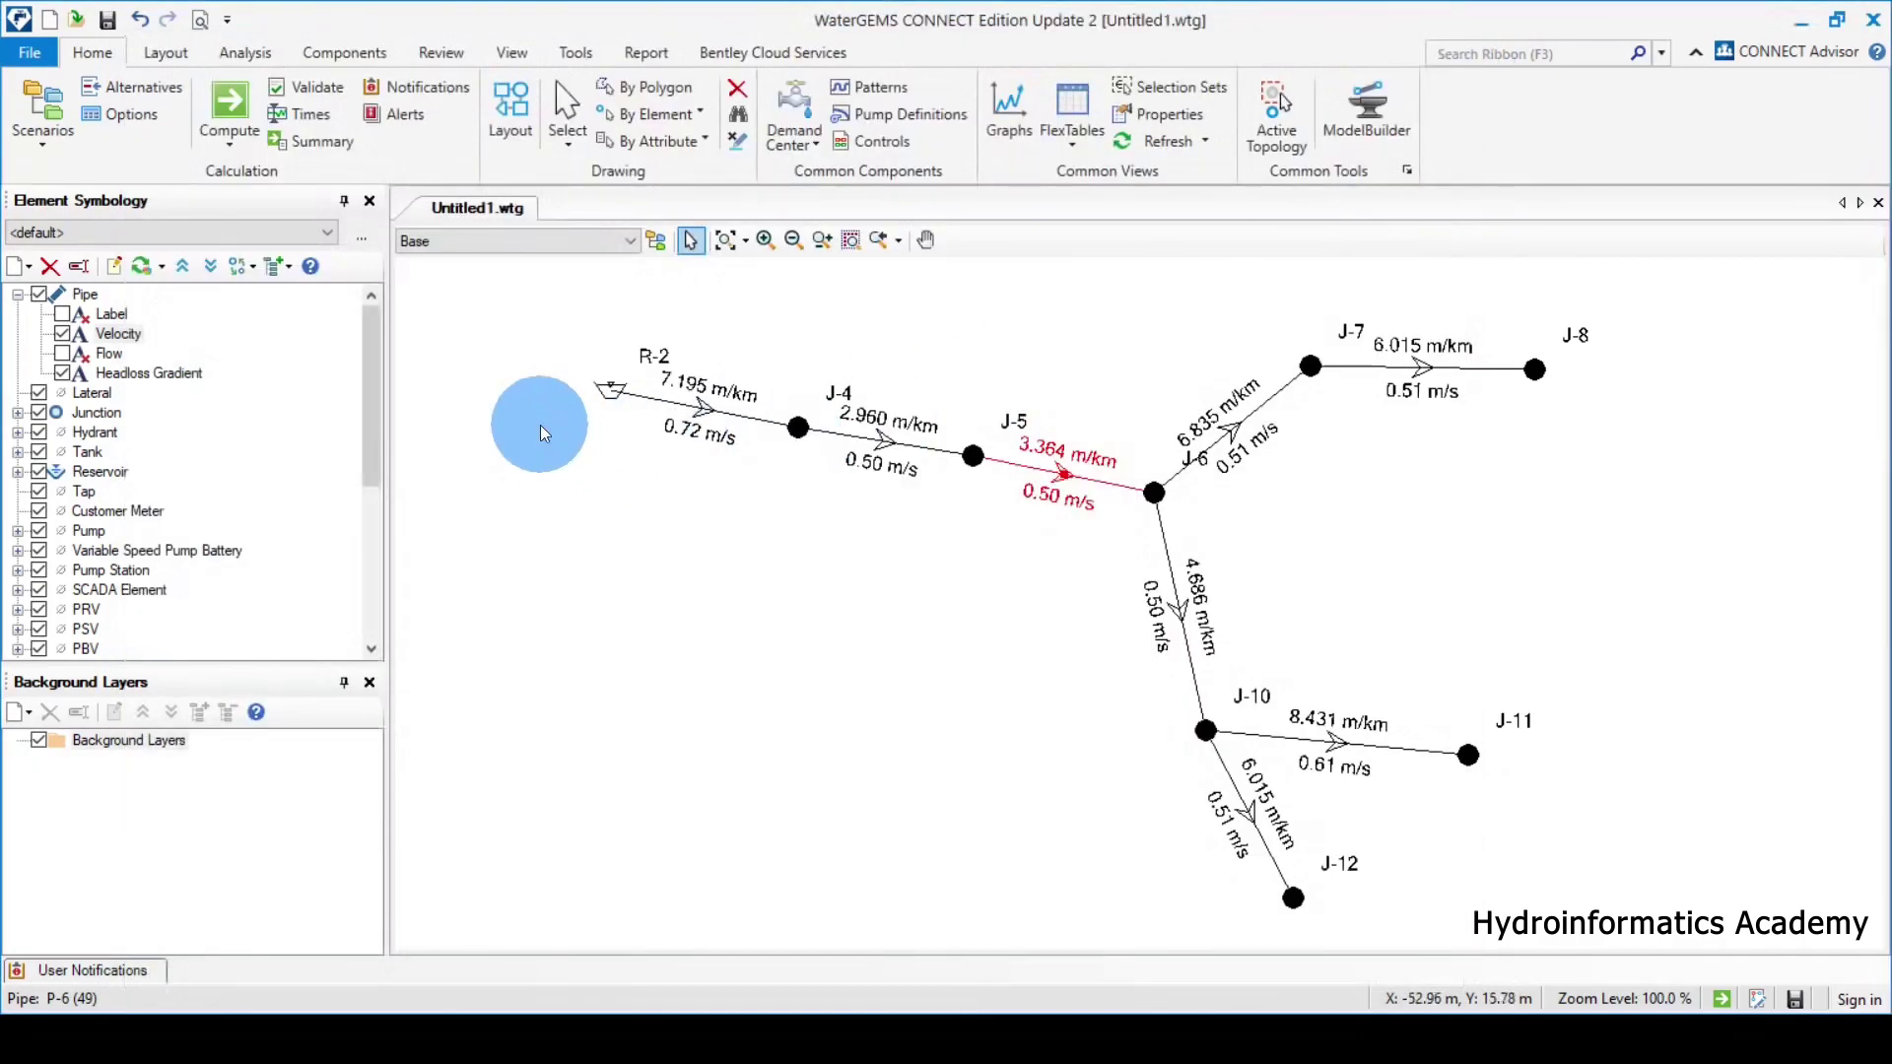
pyautogui.click(229, 118)
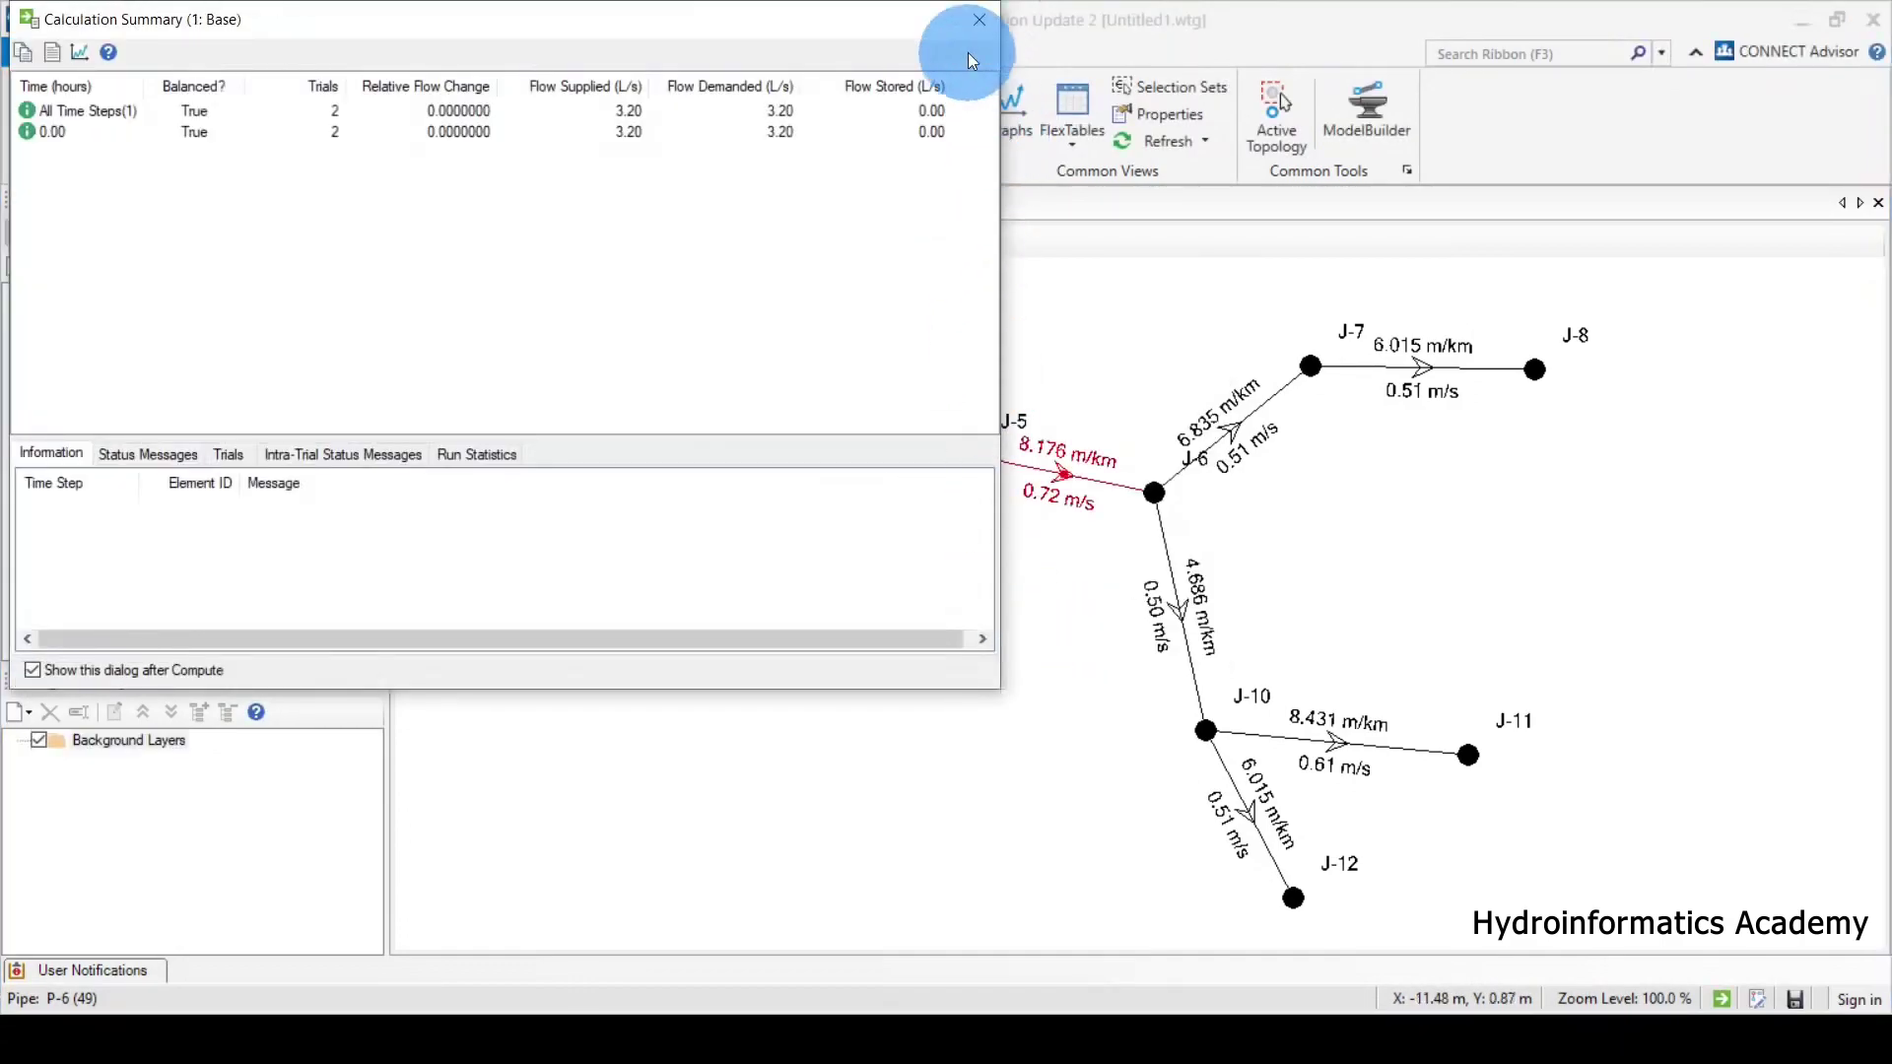
pyautogui.click(979, 21)
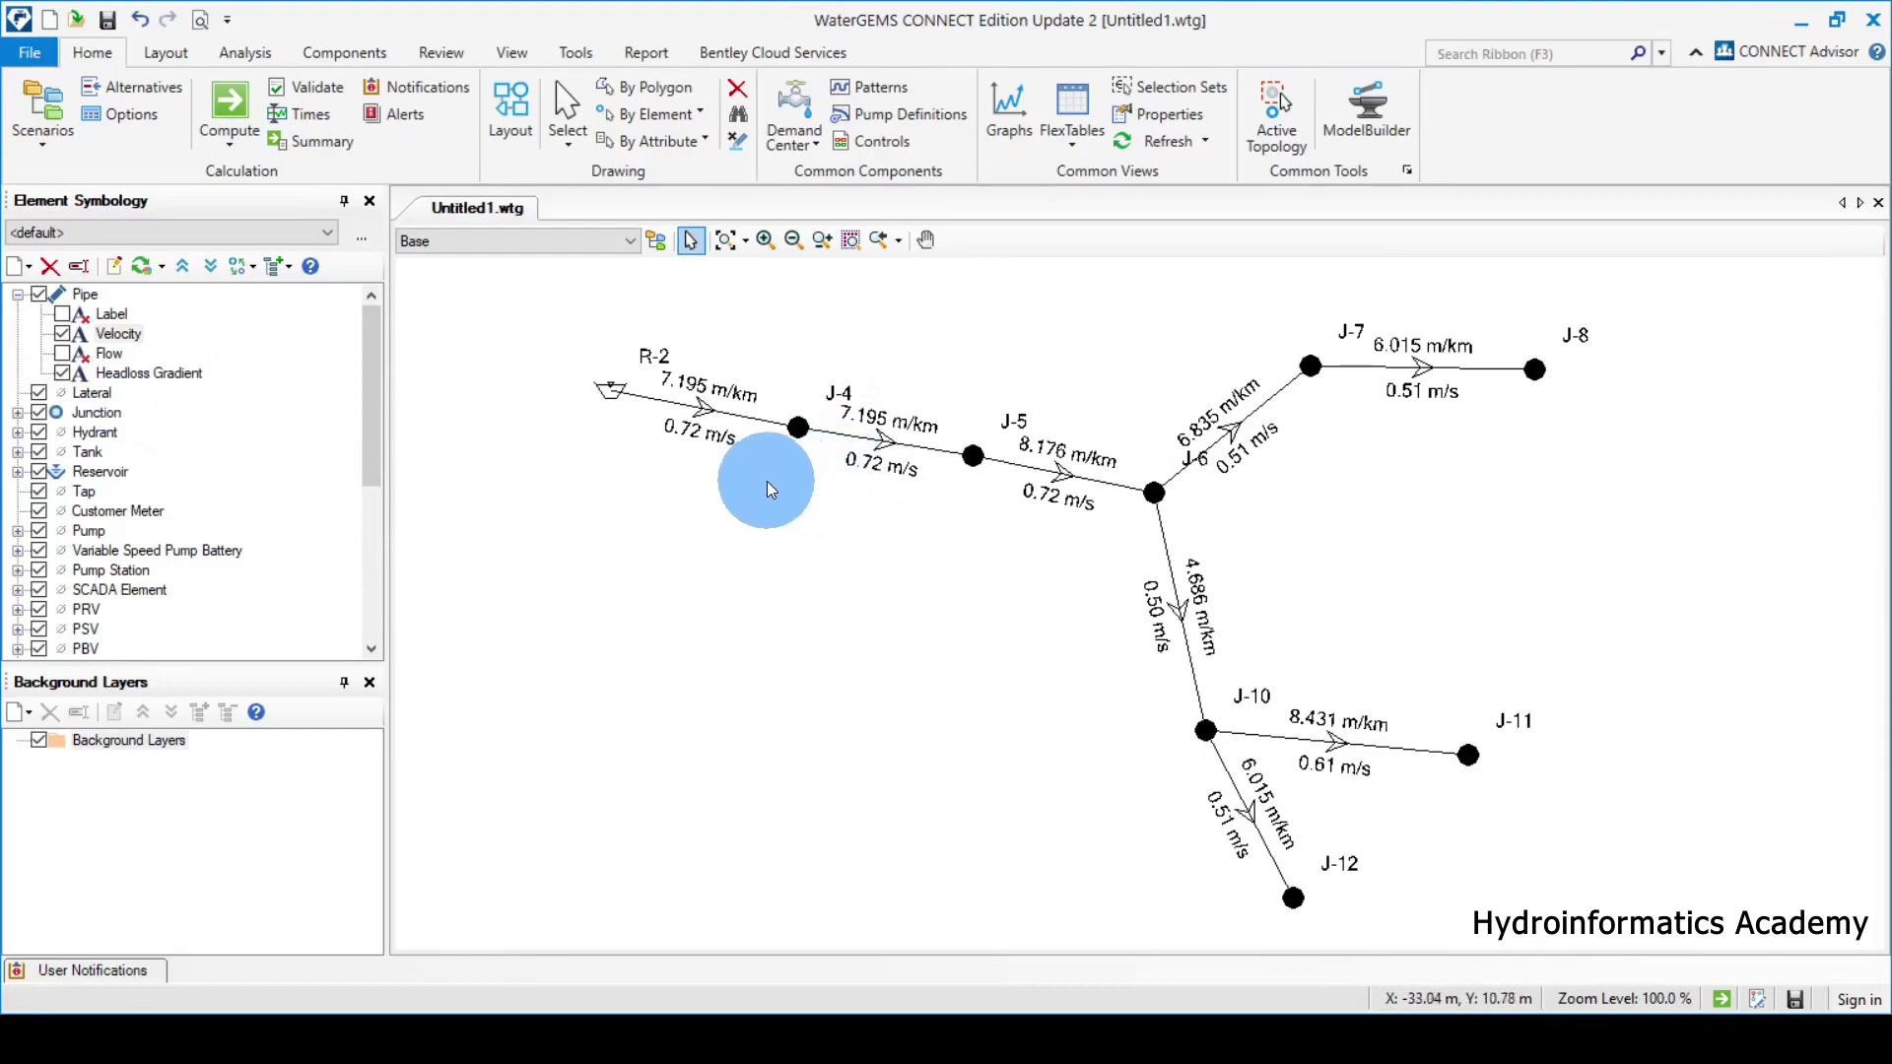
# Collapse the pipe annotations, hide the junction label annotation and select the Junction element type.
pyautogui.click(18, 294)
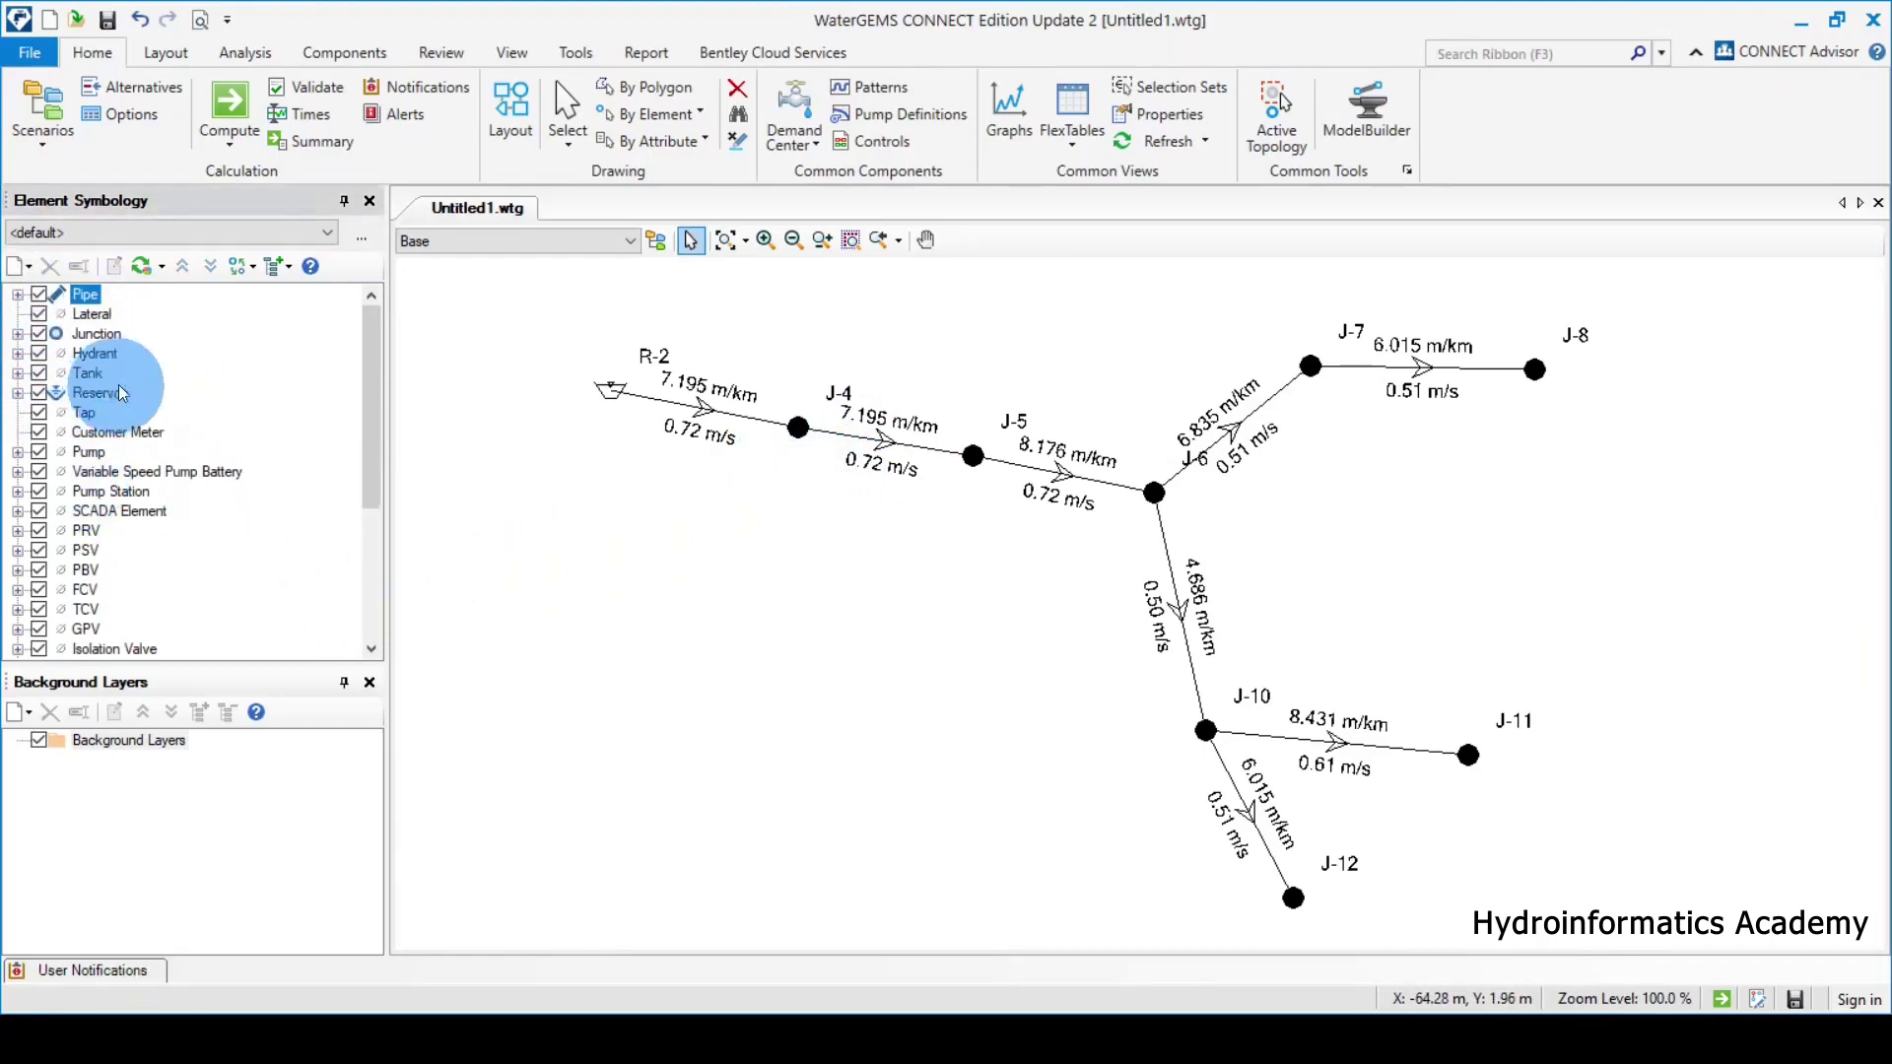
pyautogui.click(18, 334)
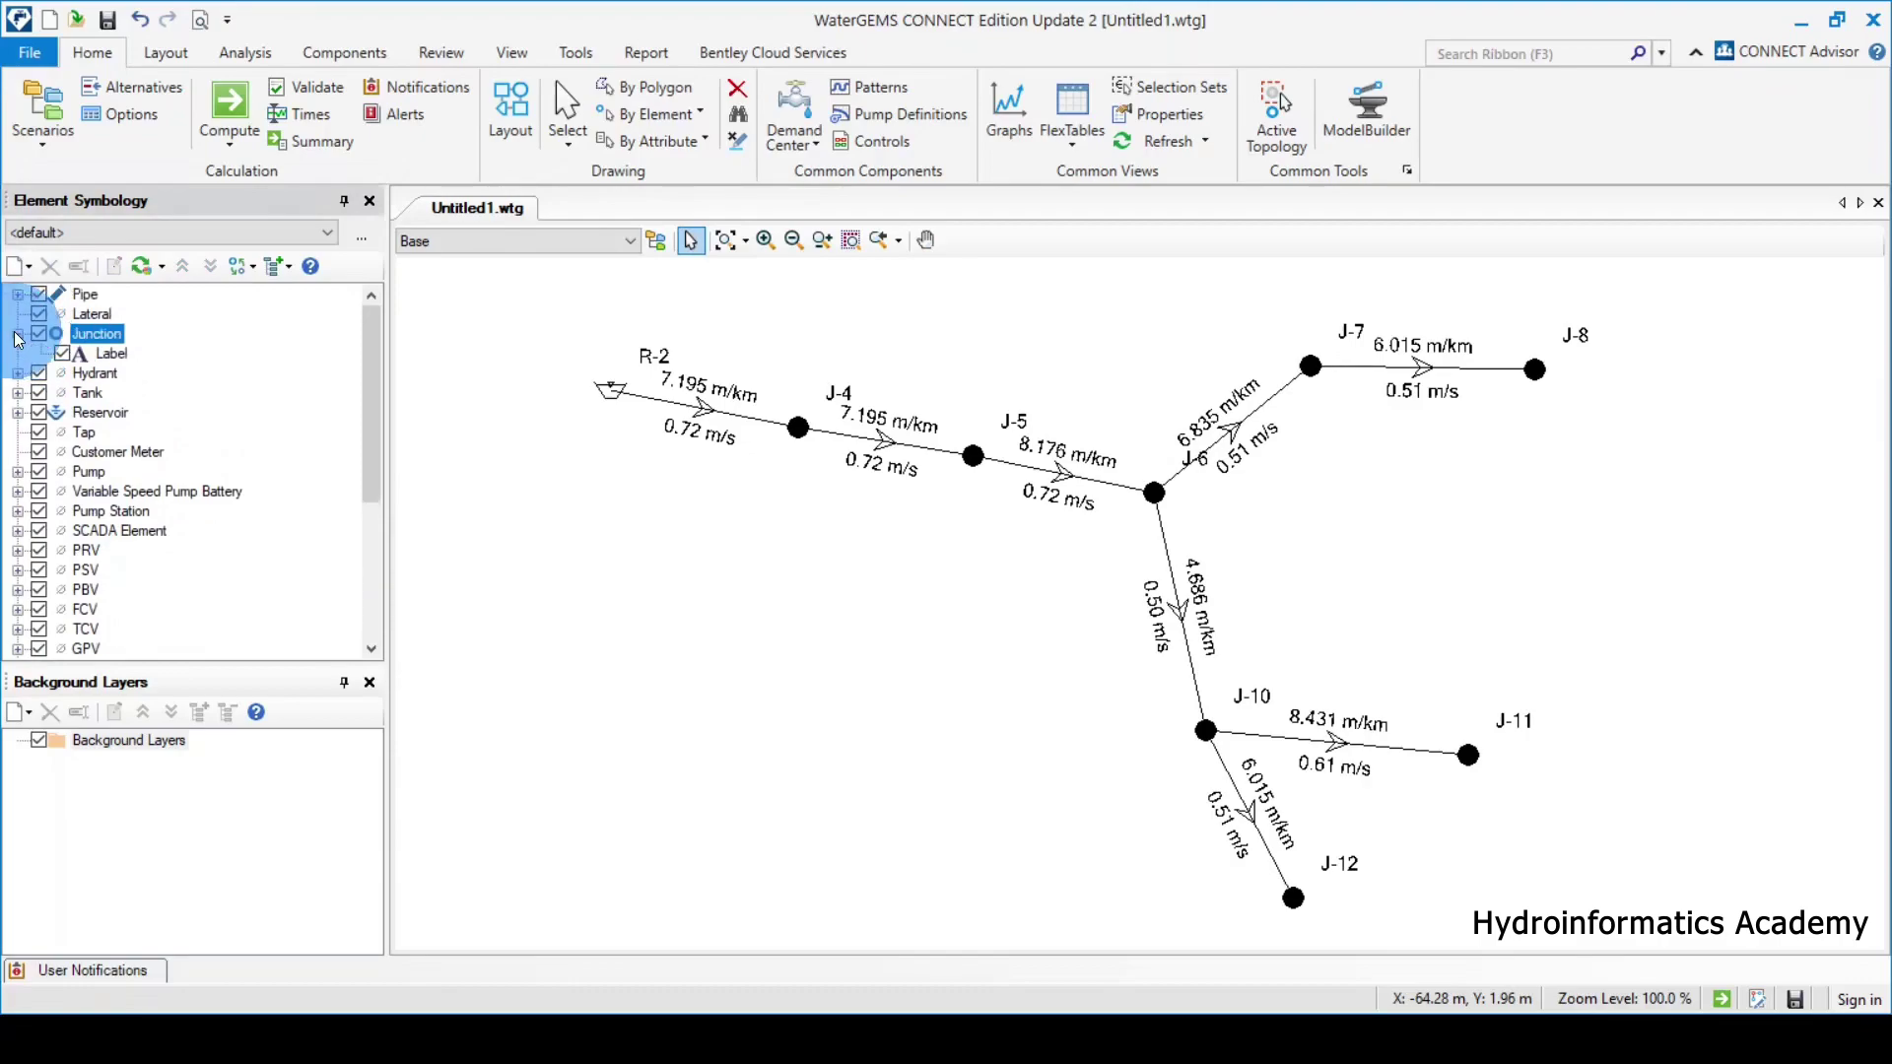
pyautogui.click(109, 355)
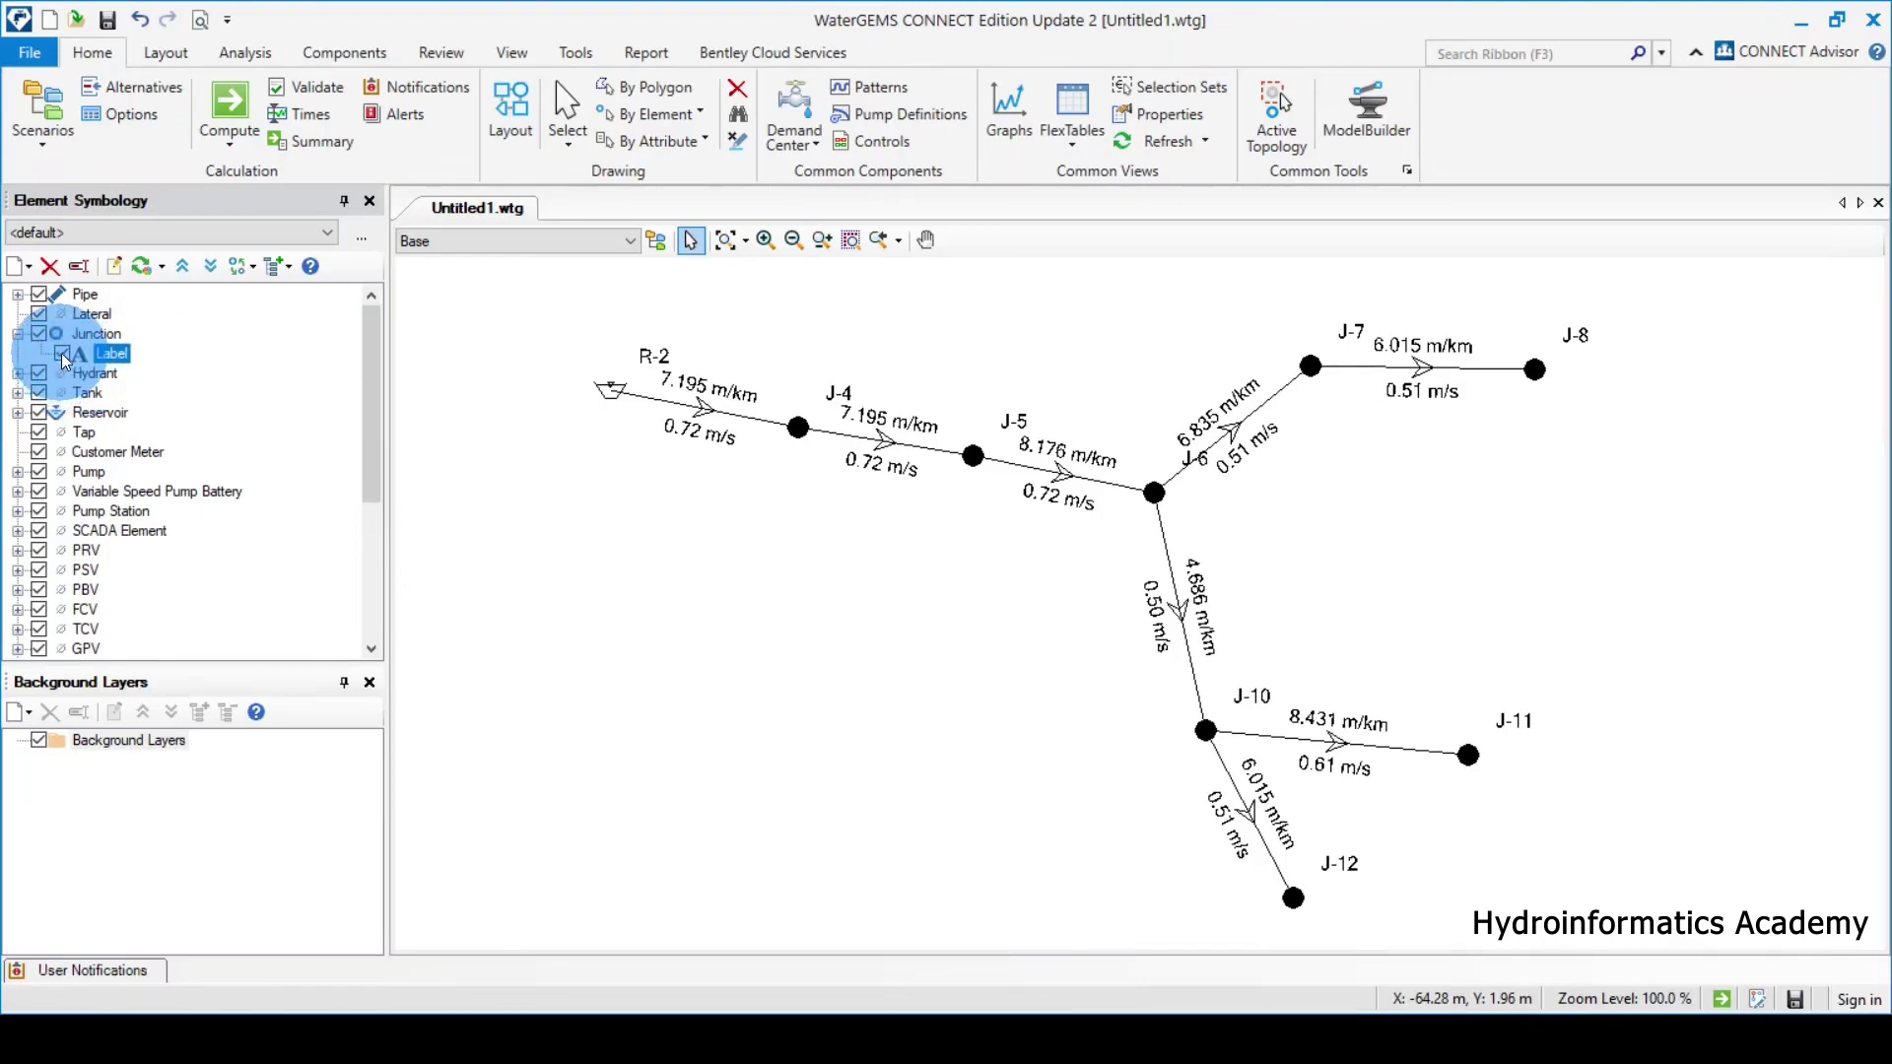
pyautogui.click(62, 353)
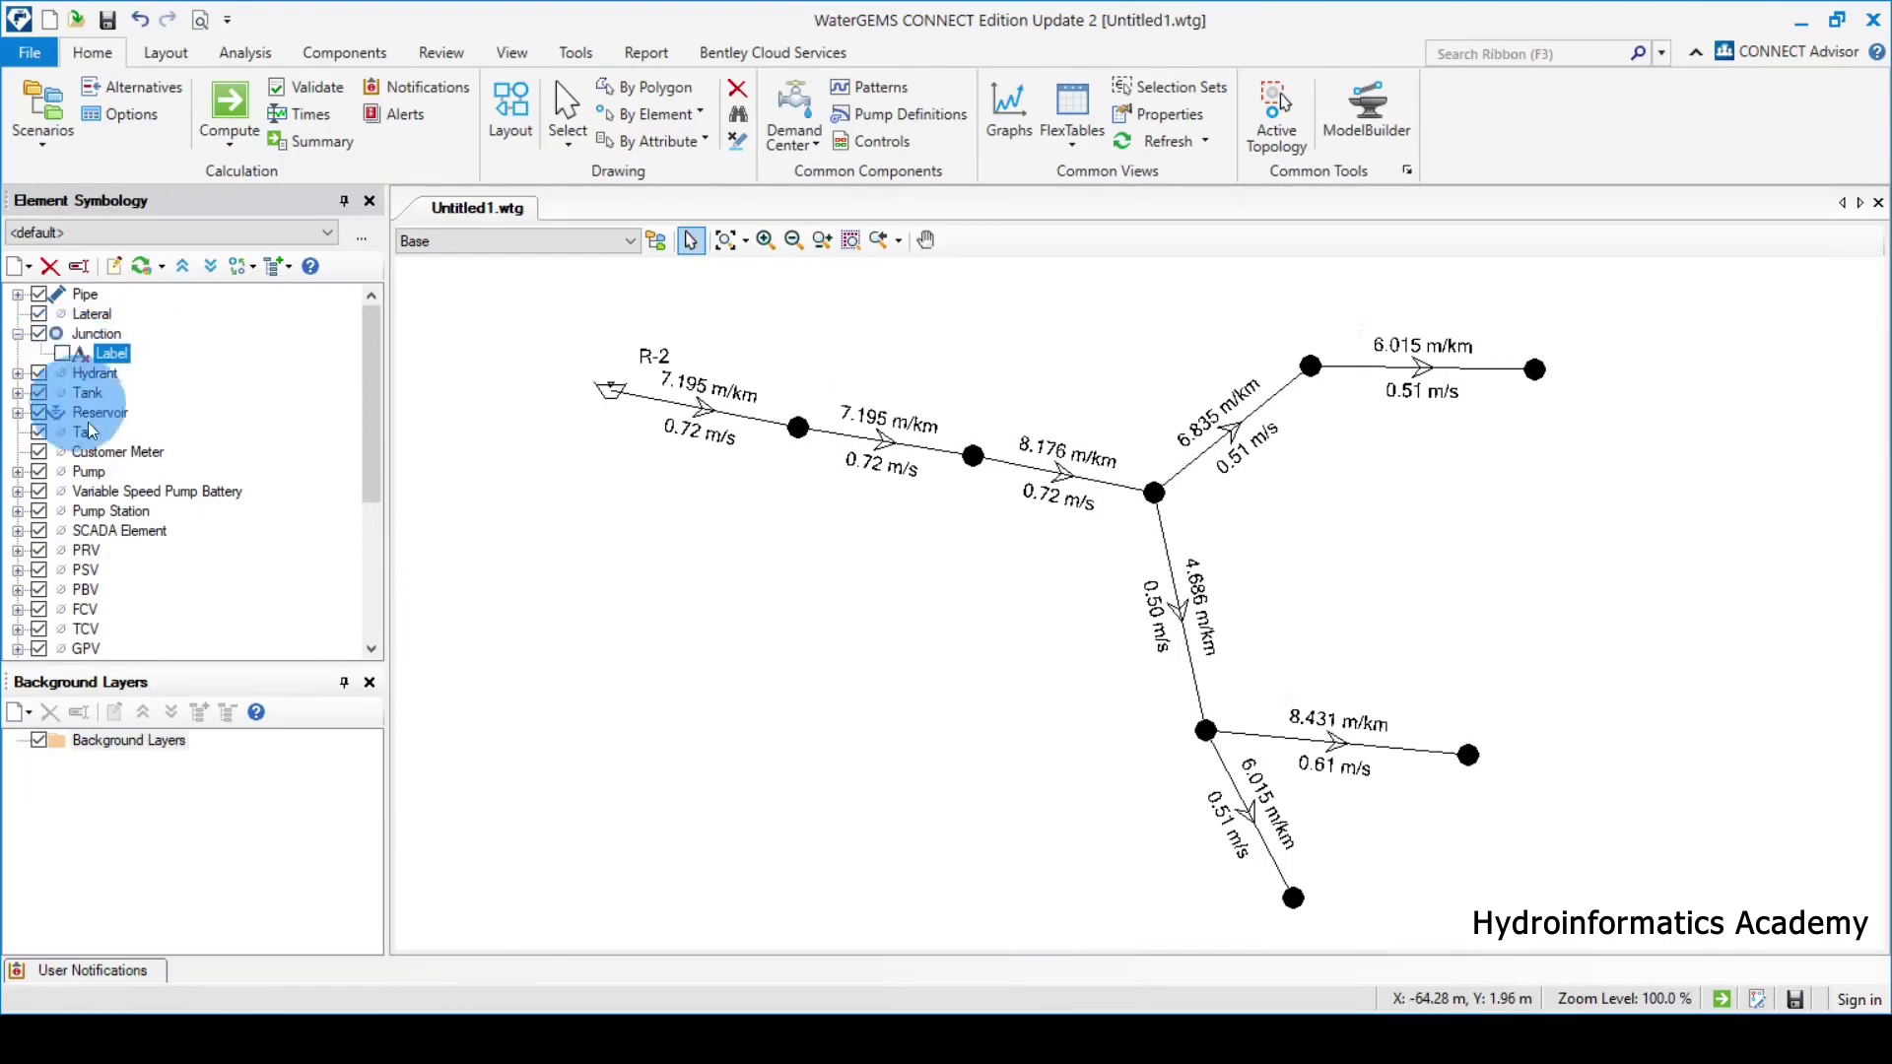
pyautogui.click(102, 335)
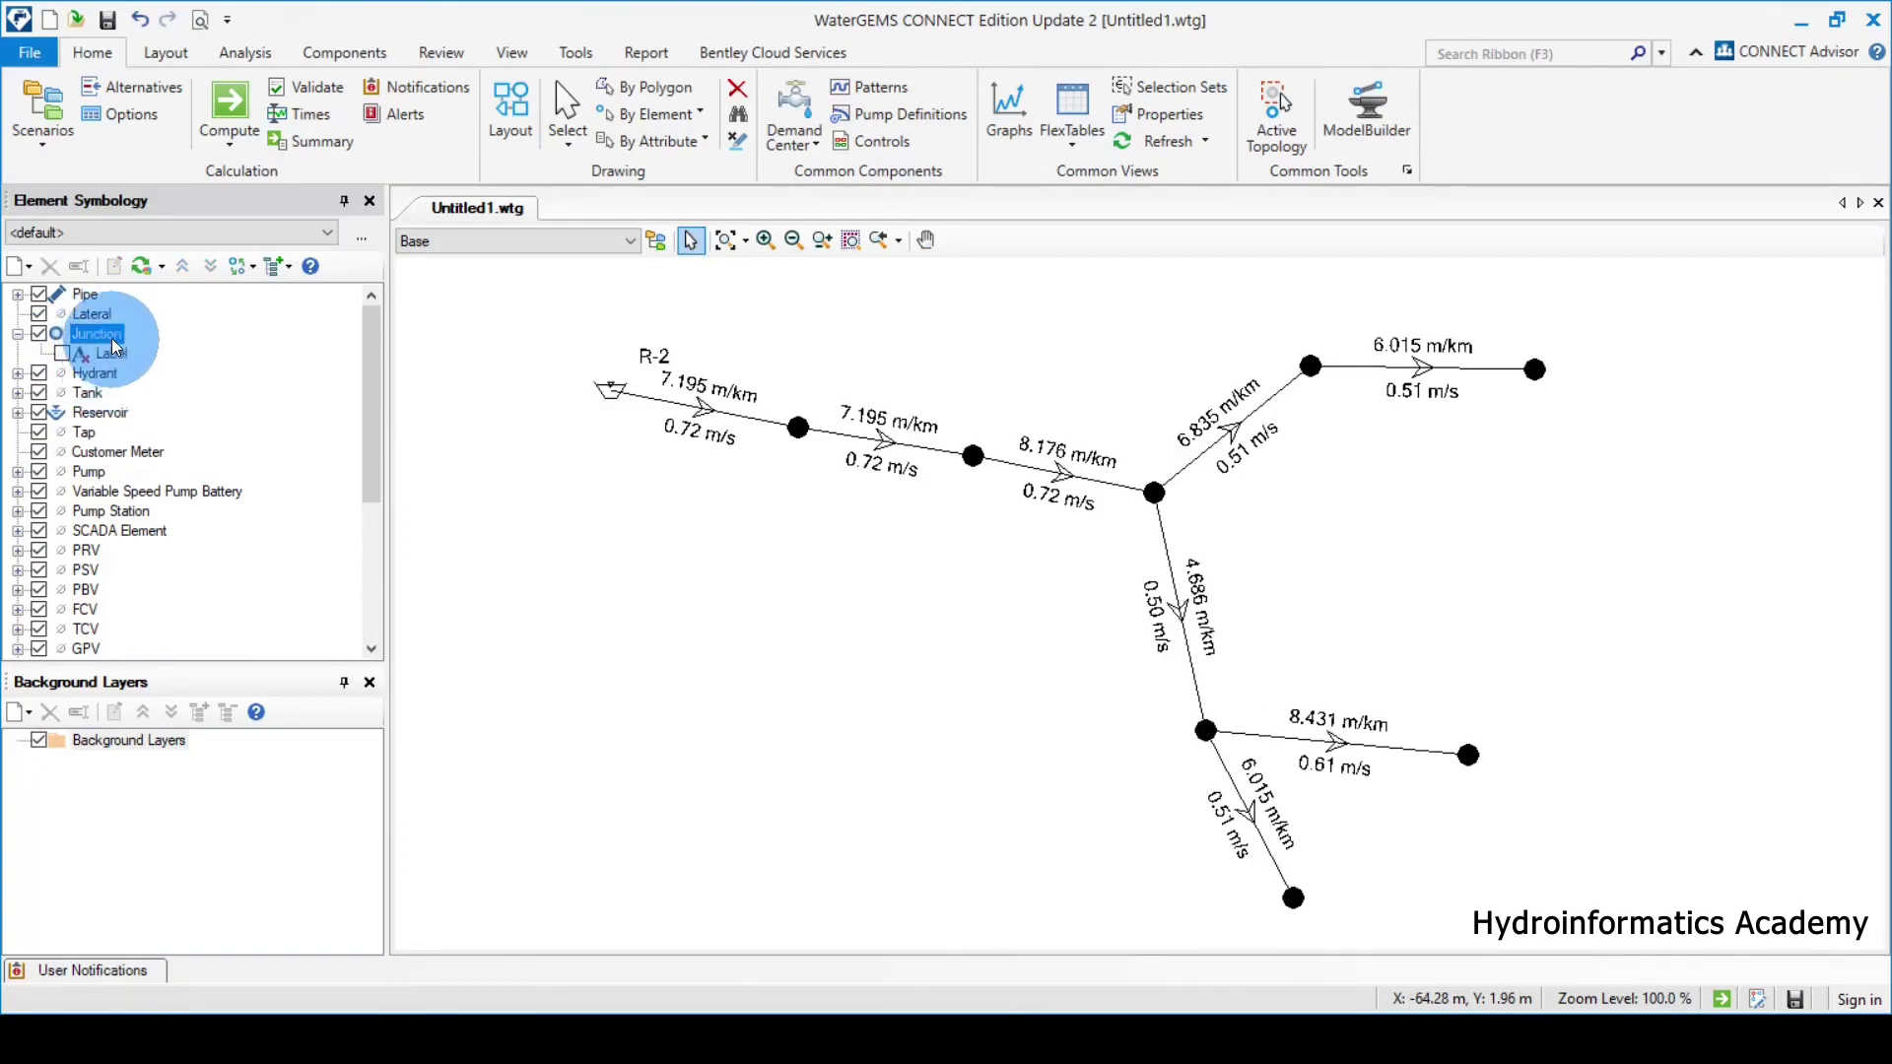
# Add a junction annotation showing the calculated Pressure for all elements, keeping the default unit suffix.
pyautogui.rightClick(111, 336)
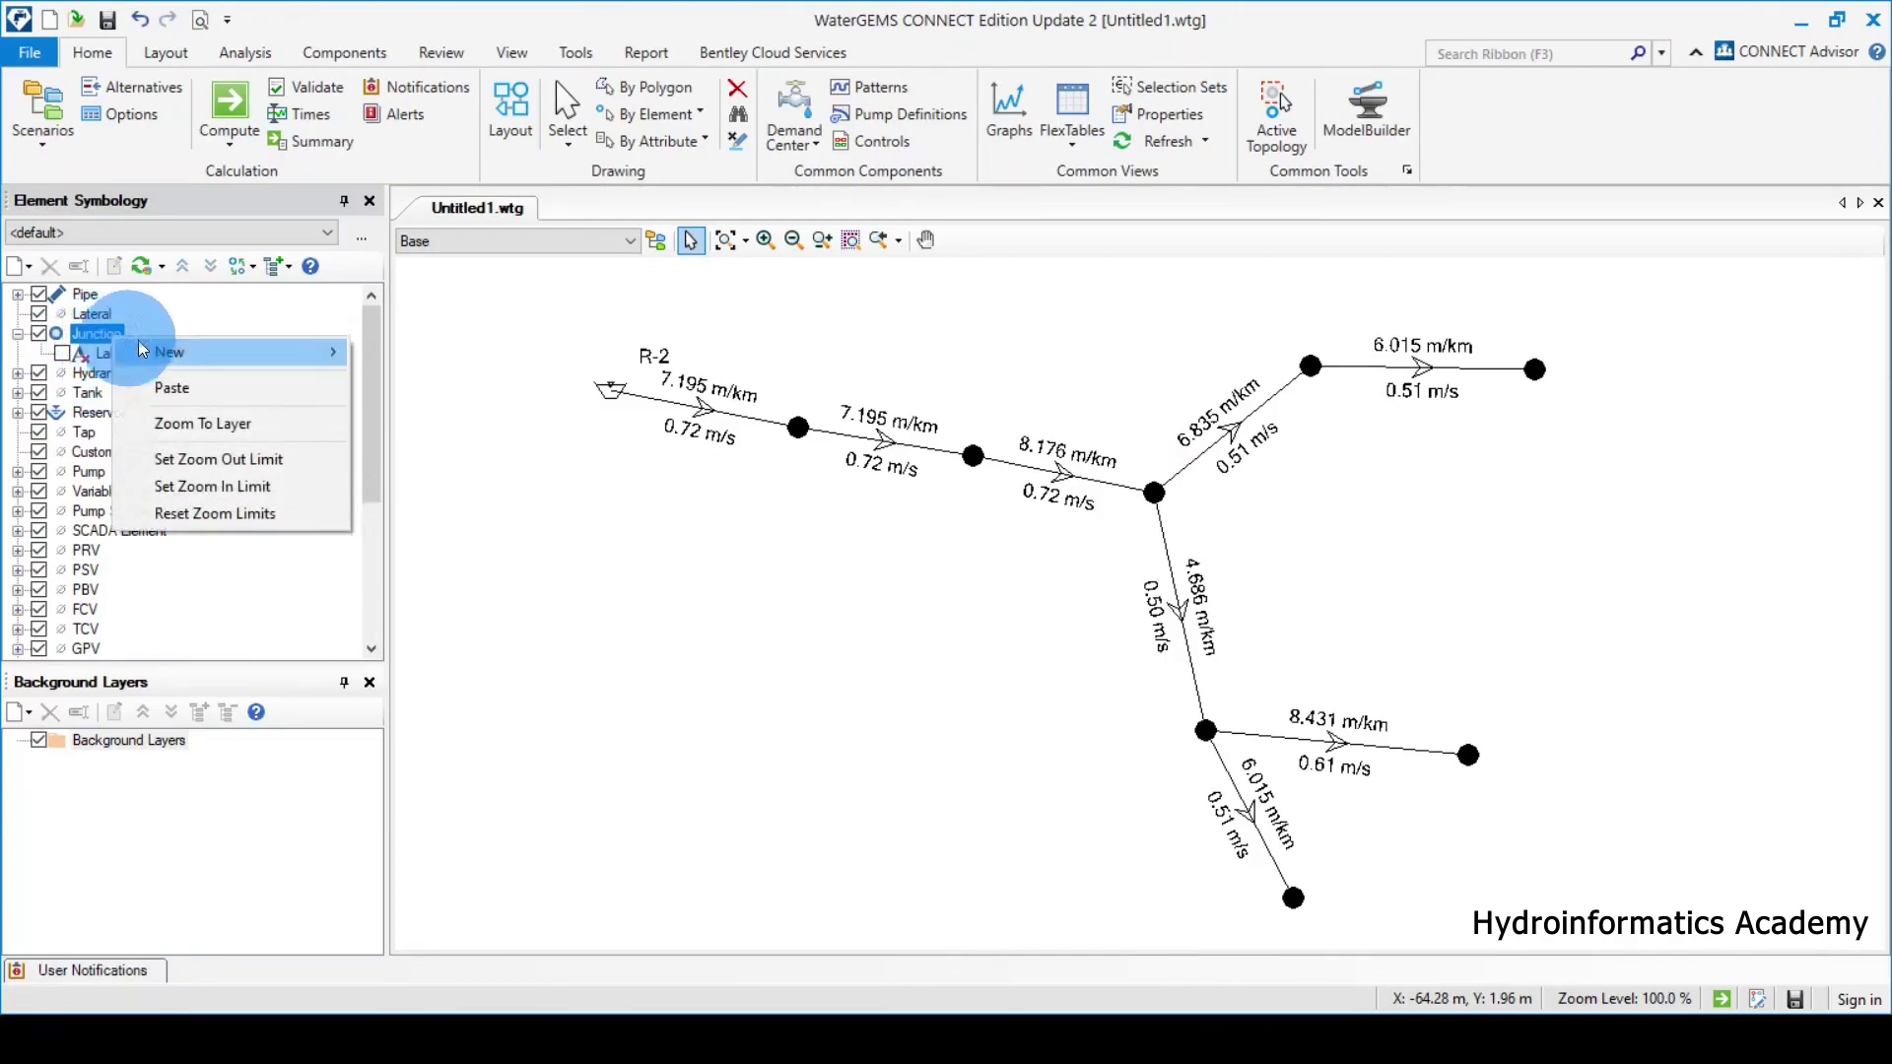
pyautogui.moveTo(186, 347)
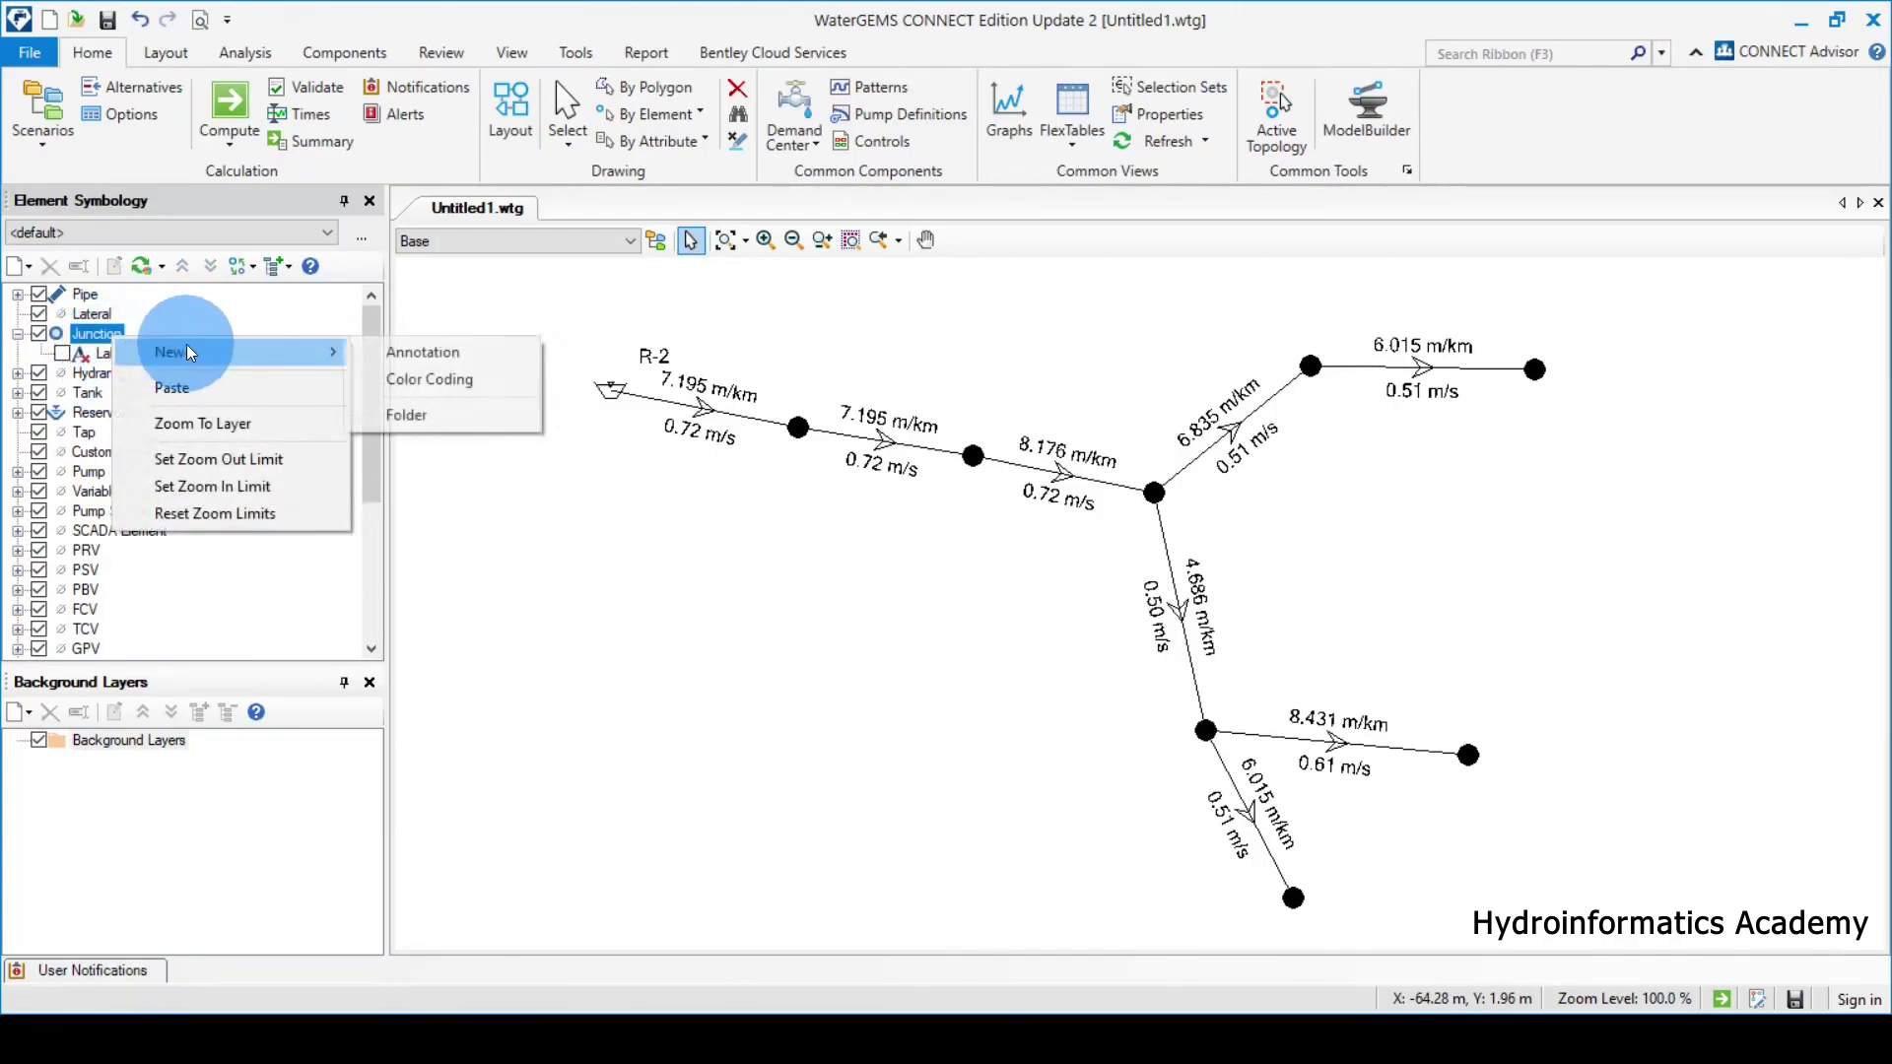
pyautogui.click(405, 358)
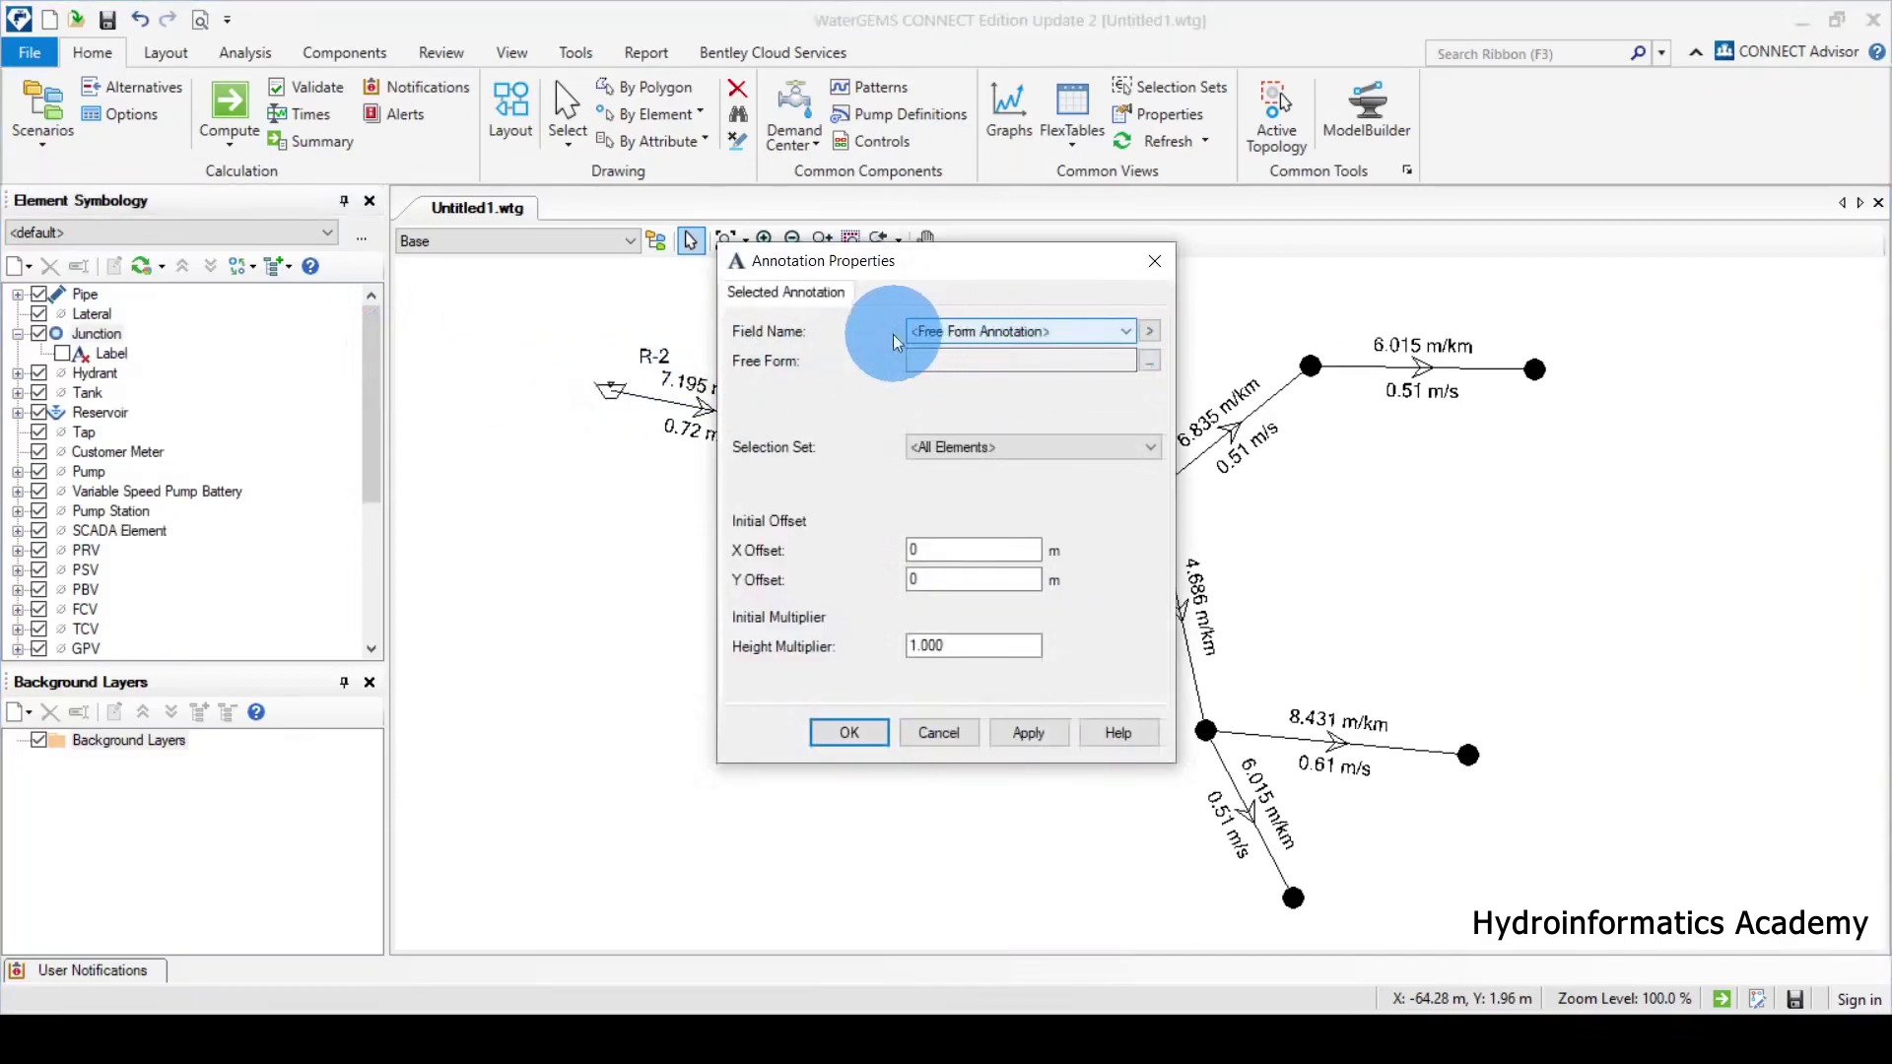
pyautogui.click(1149, 330)
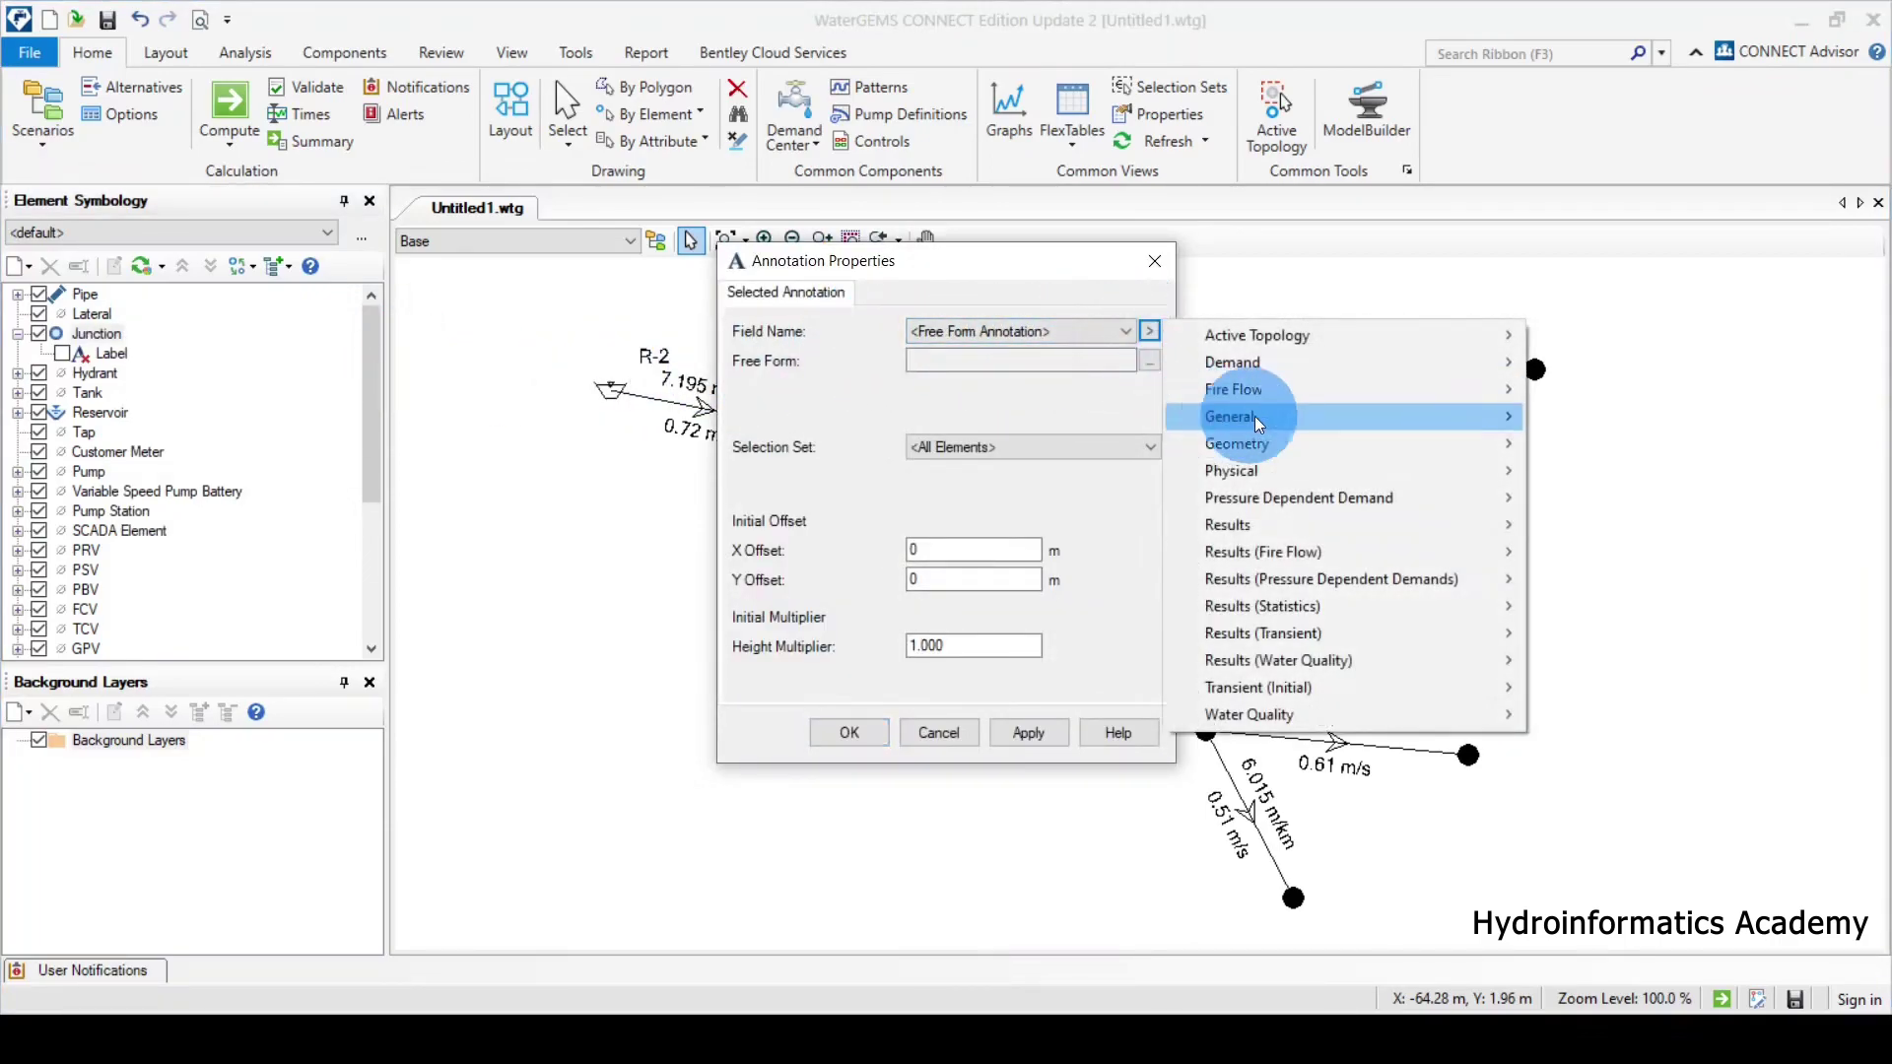
pyautogui.moveTo(1289, 474)
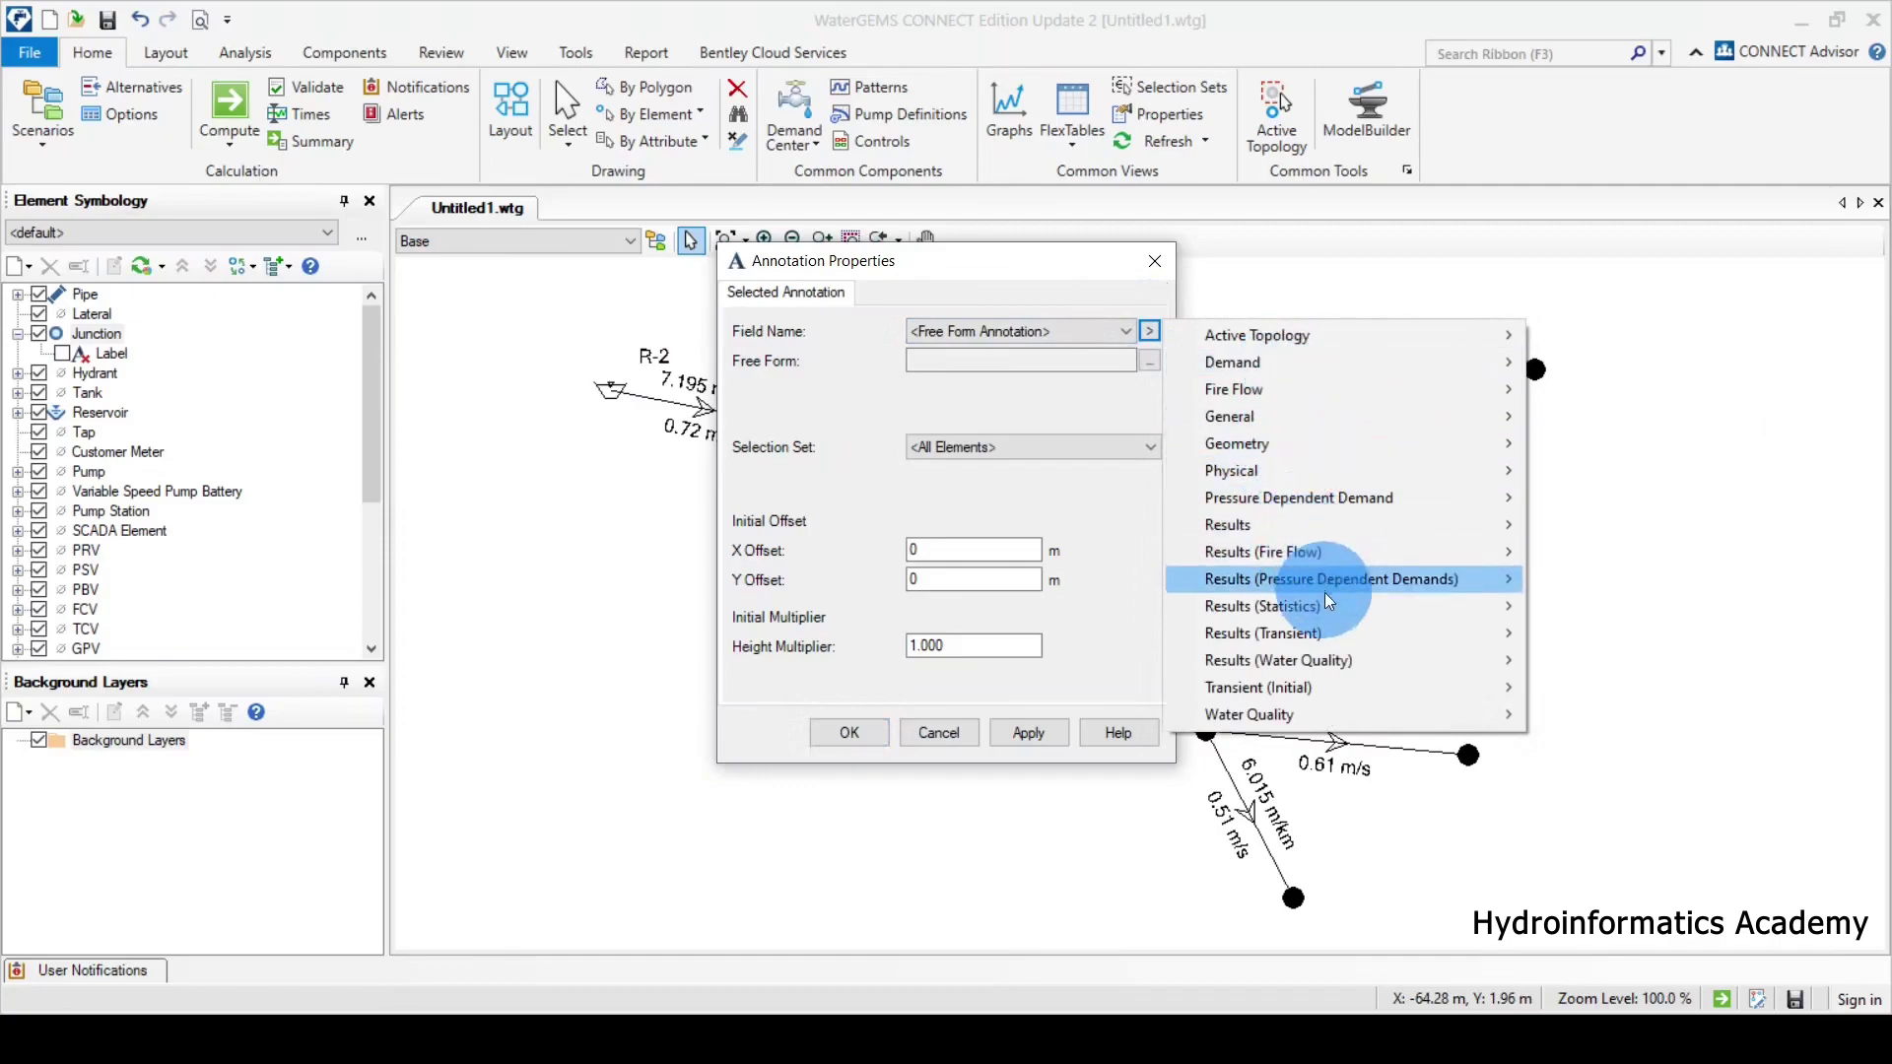
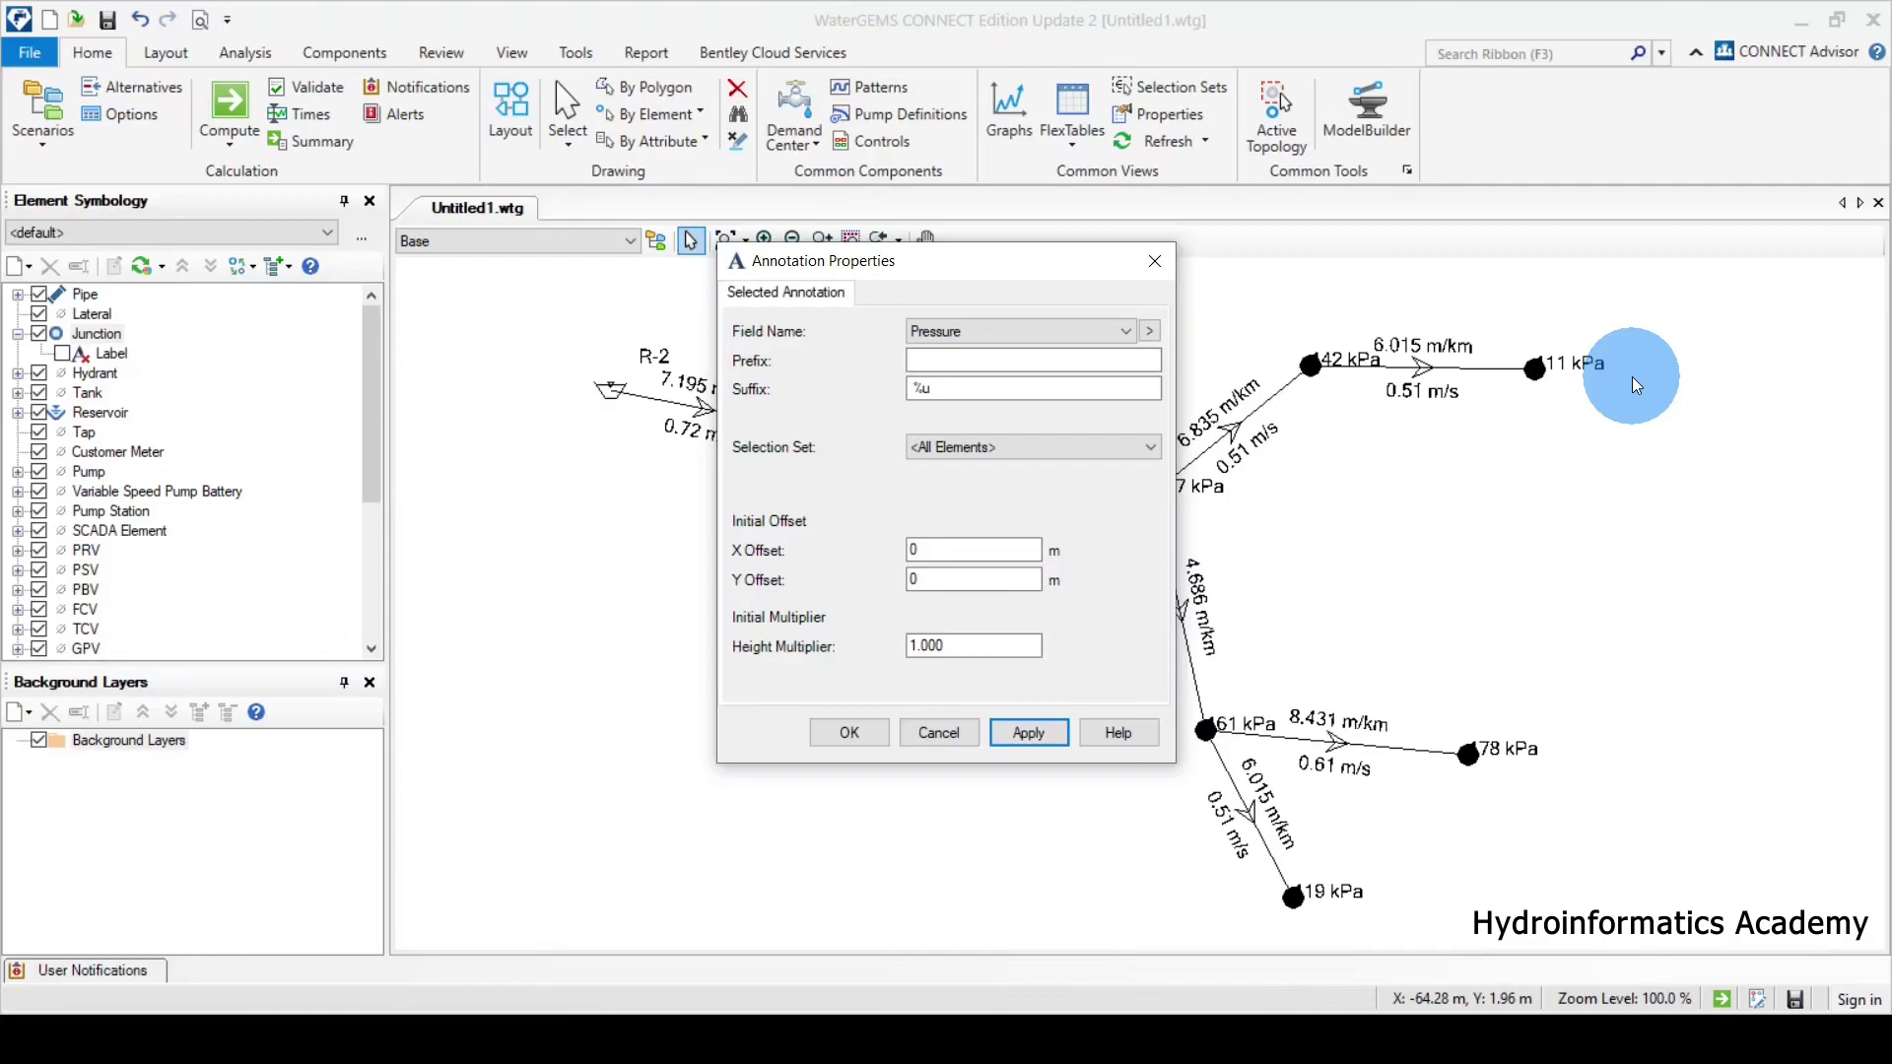
pyautogui.click(867, 731)
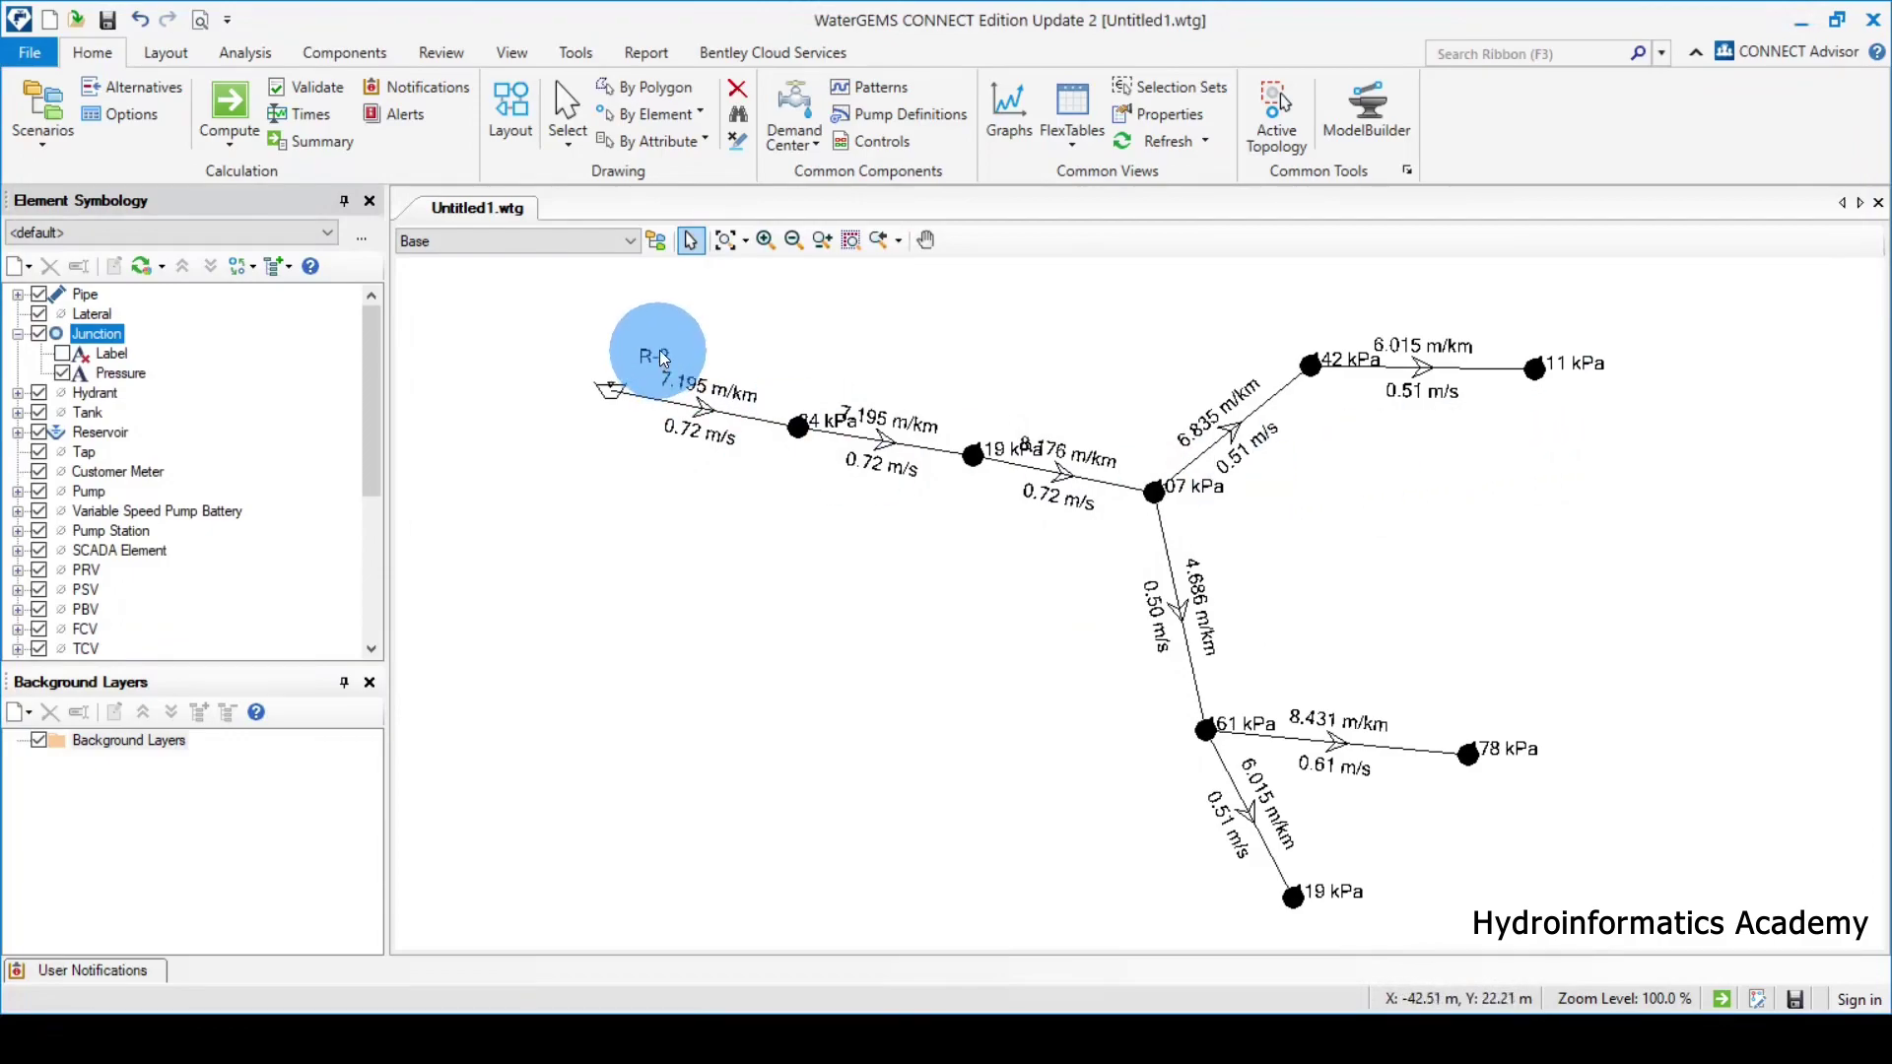
# Check the pressure unit and formatting options in the properties of junction J-8, then close its properties.
pyautogui.click(575, 54)
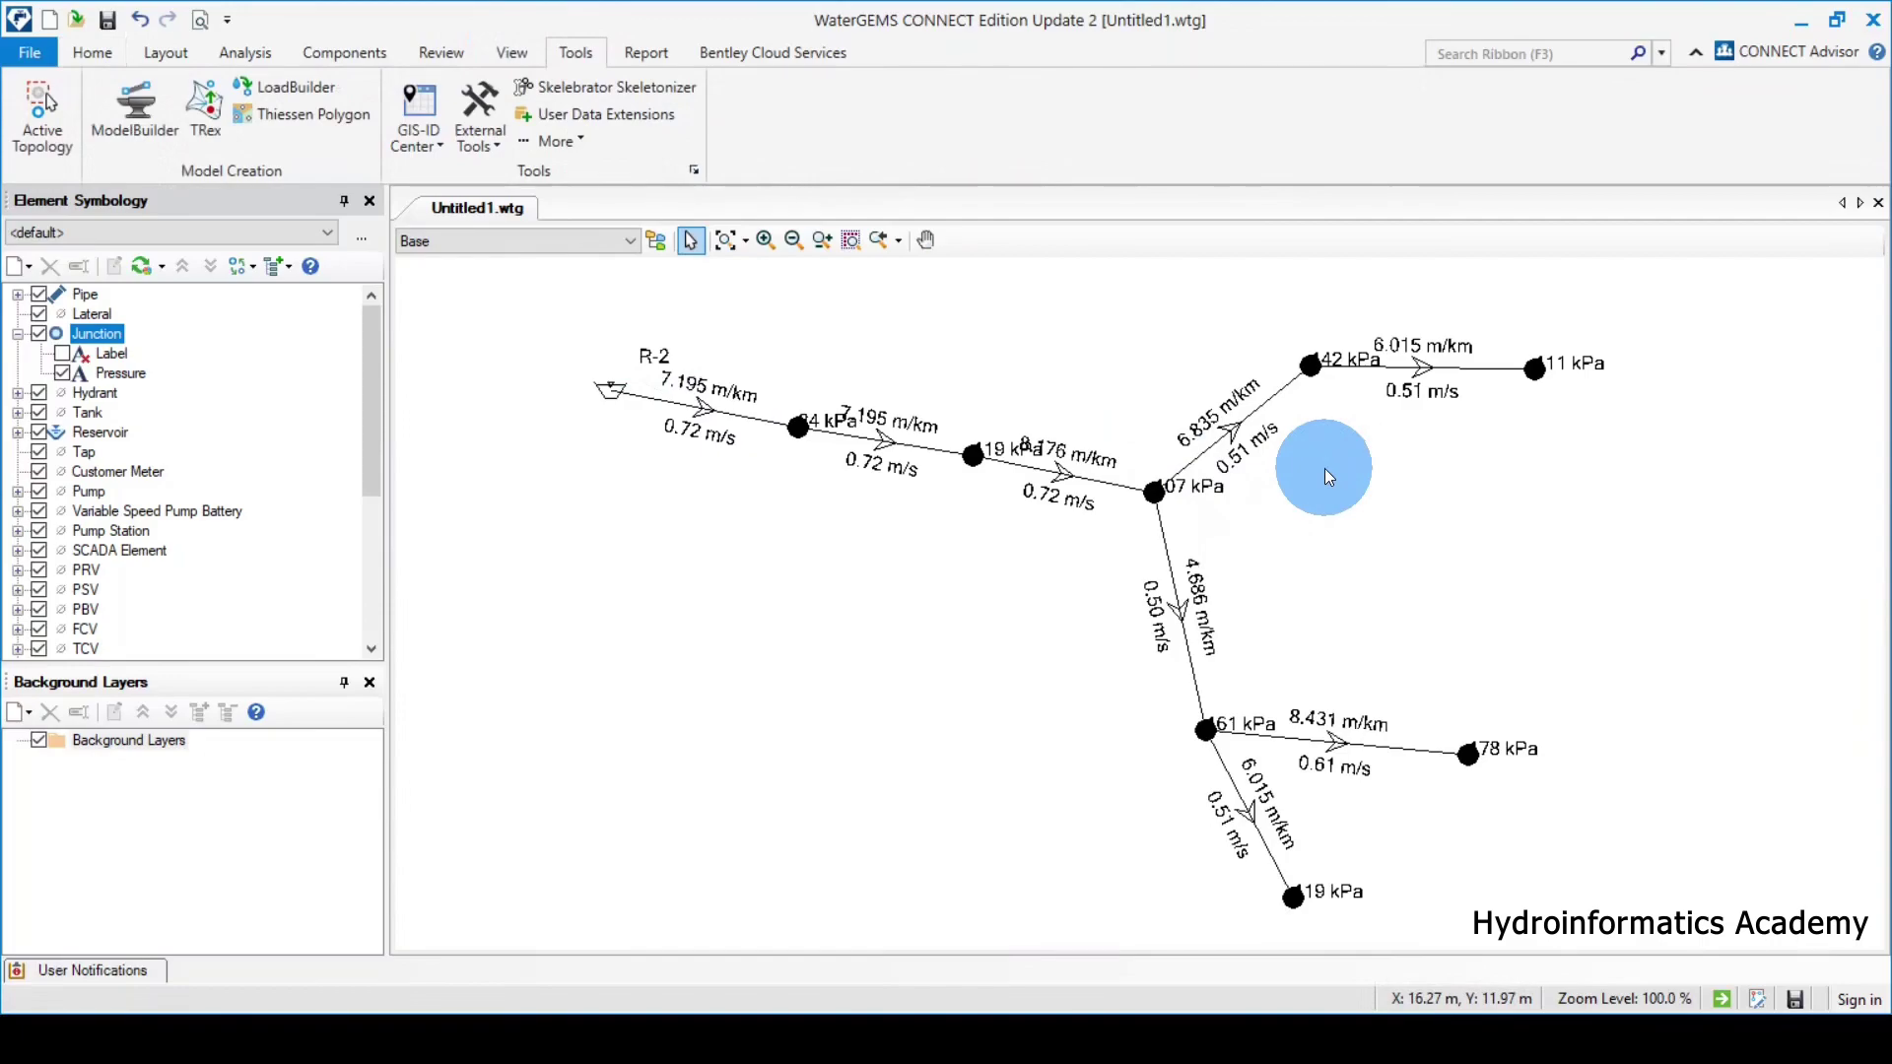
pyautogui.doubleClick(1535, 370)
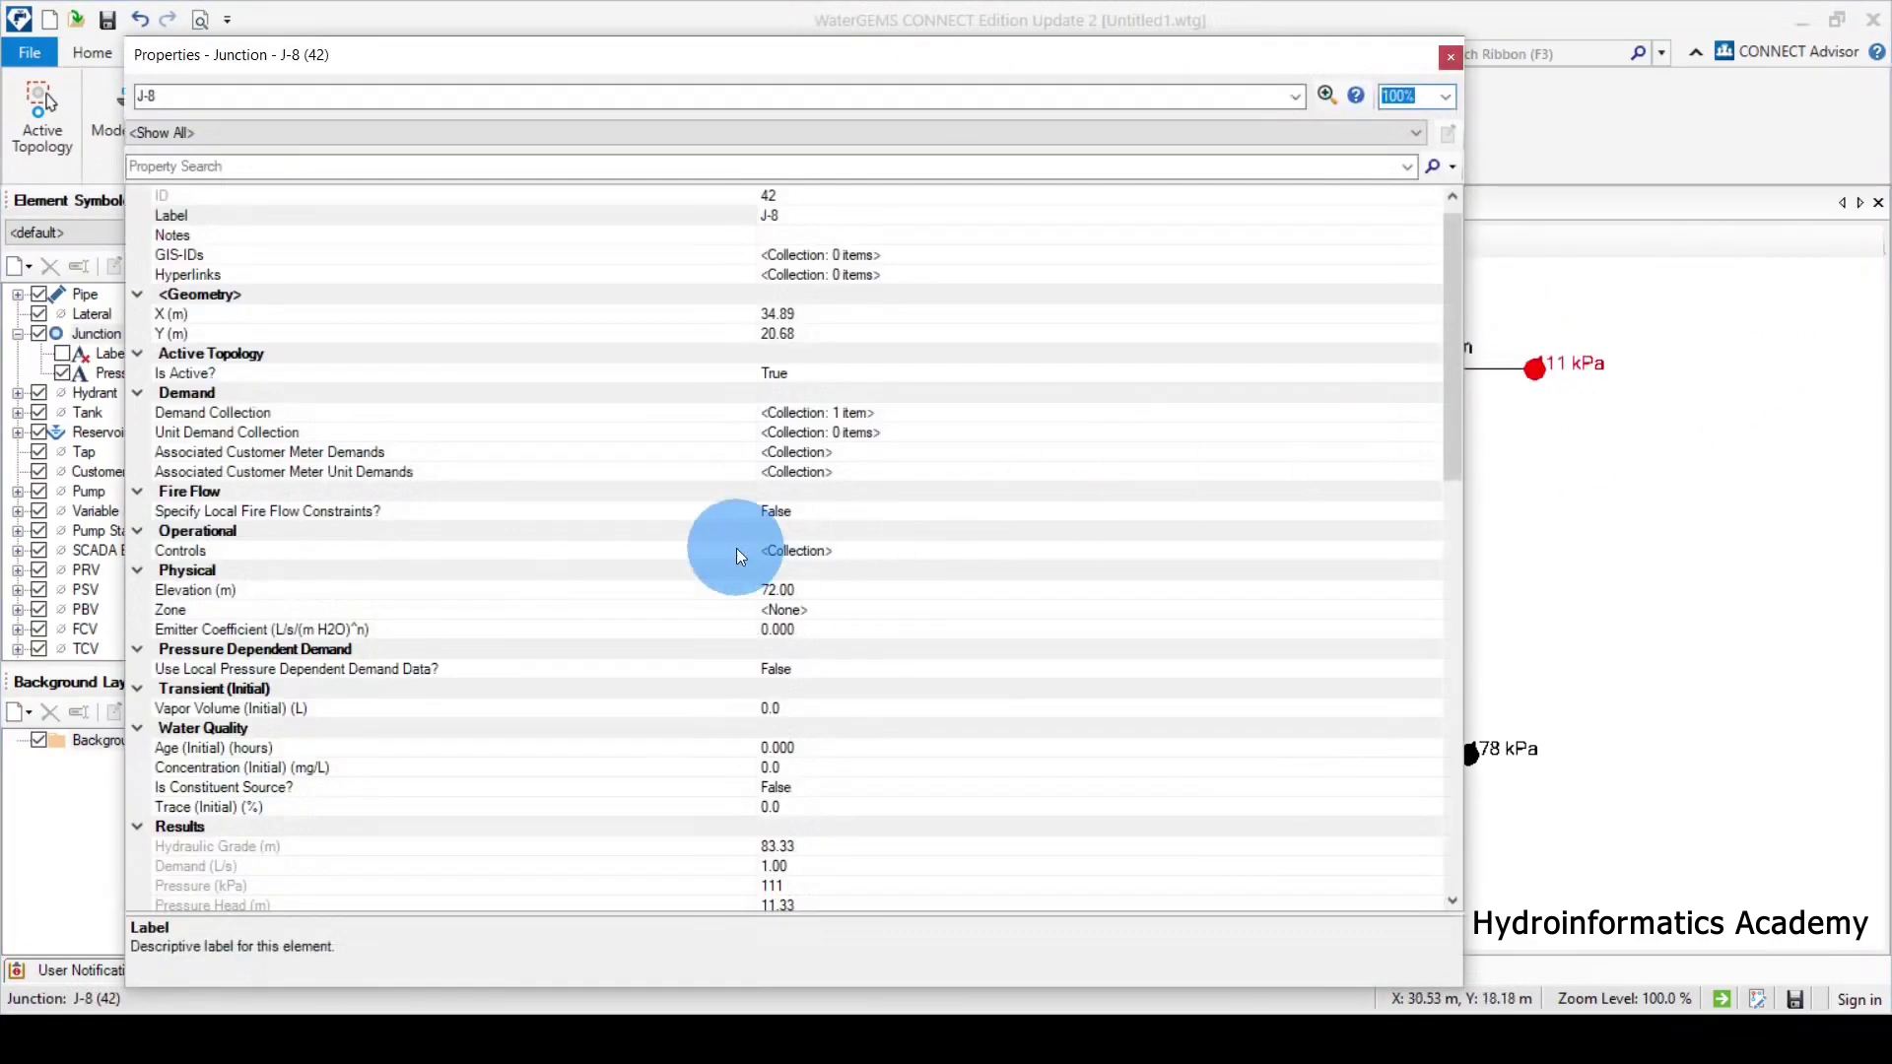
pyautogui.scroll(-10, 741, 557)
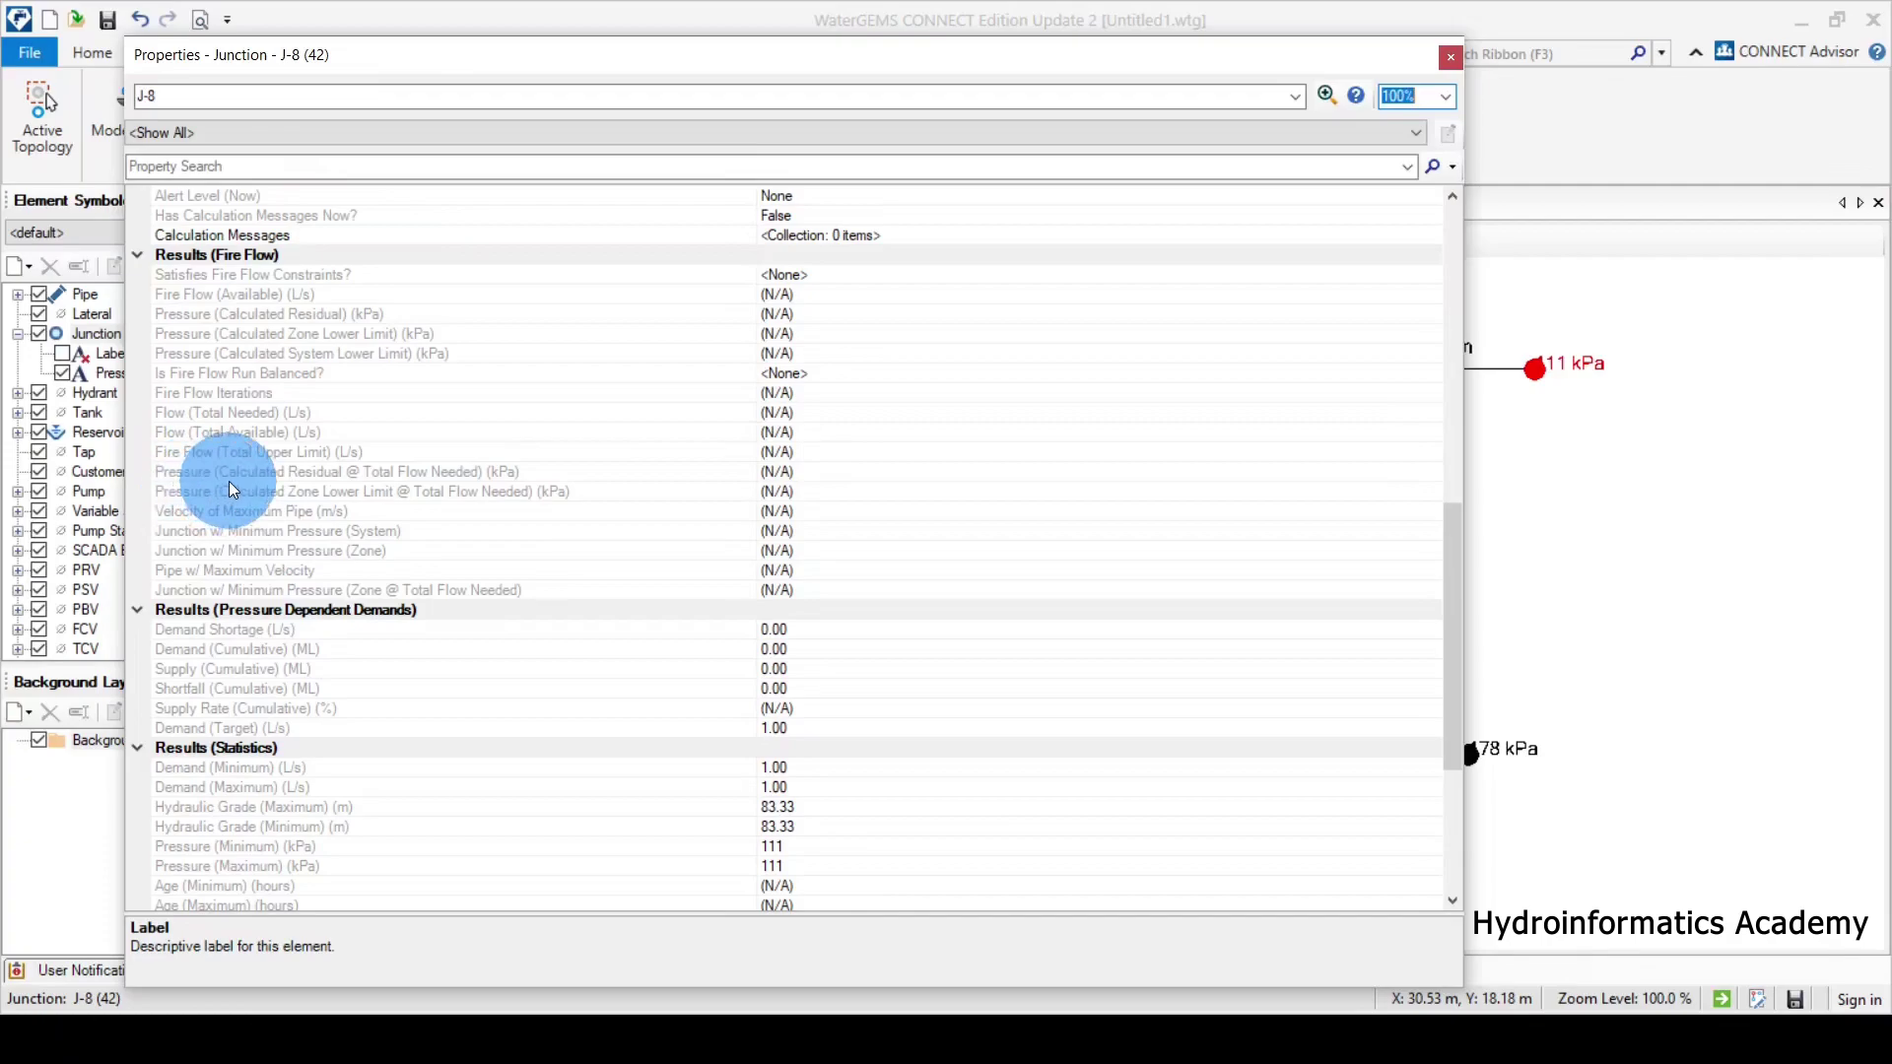
pyautogui.rightClick(199, 473)
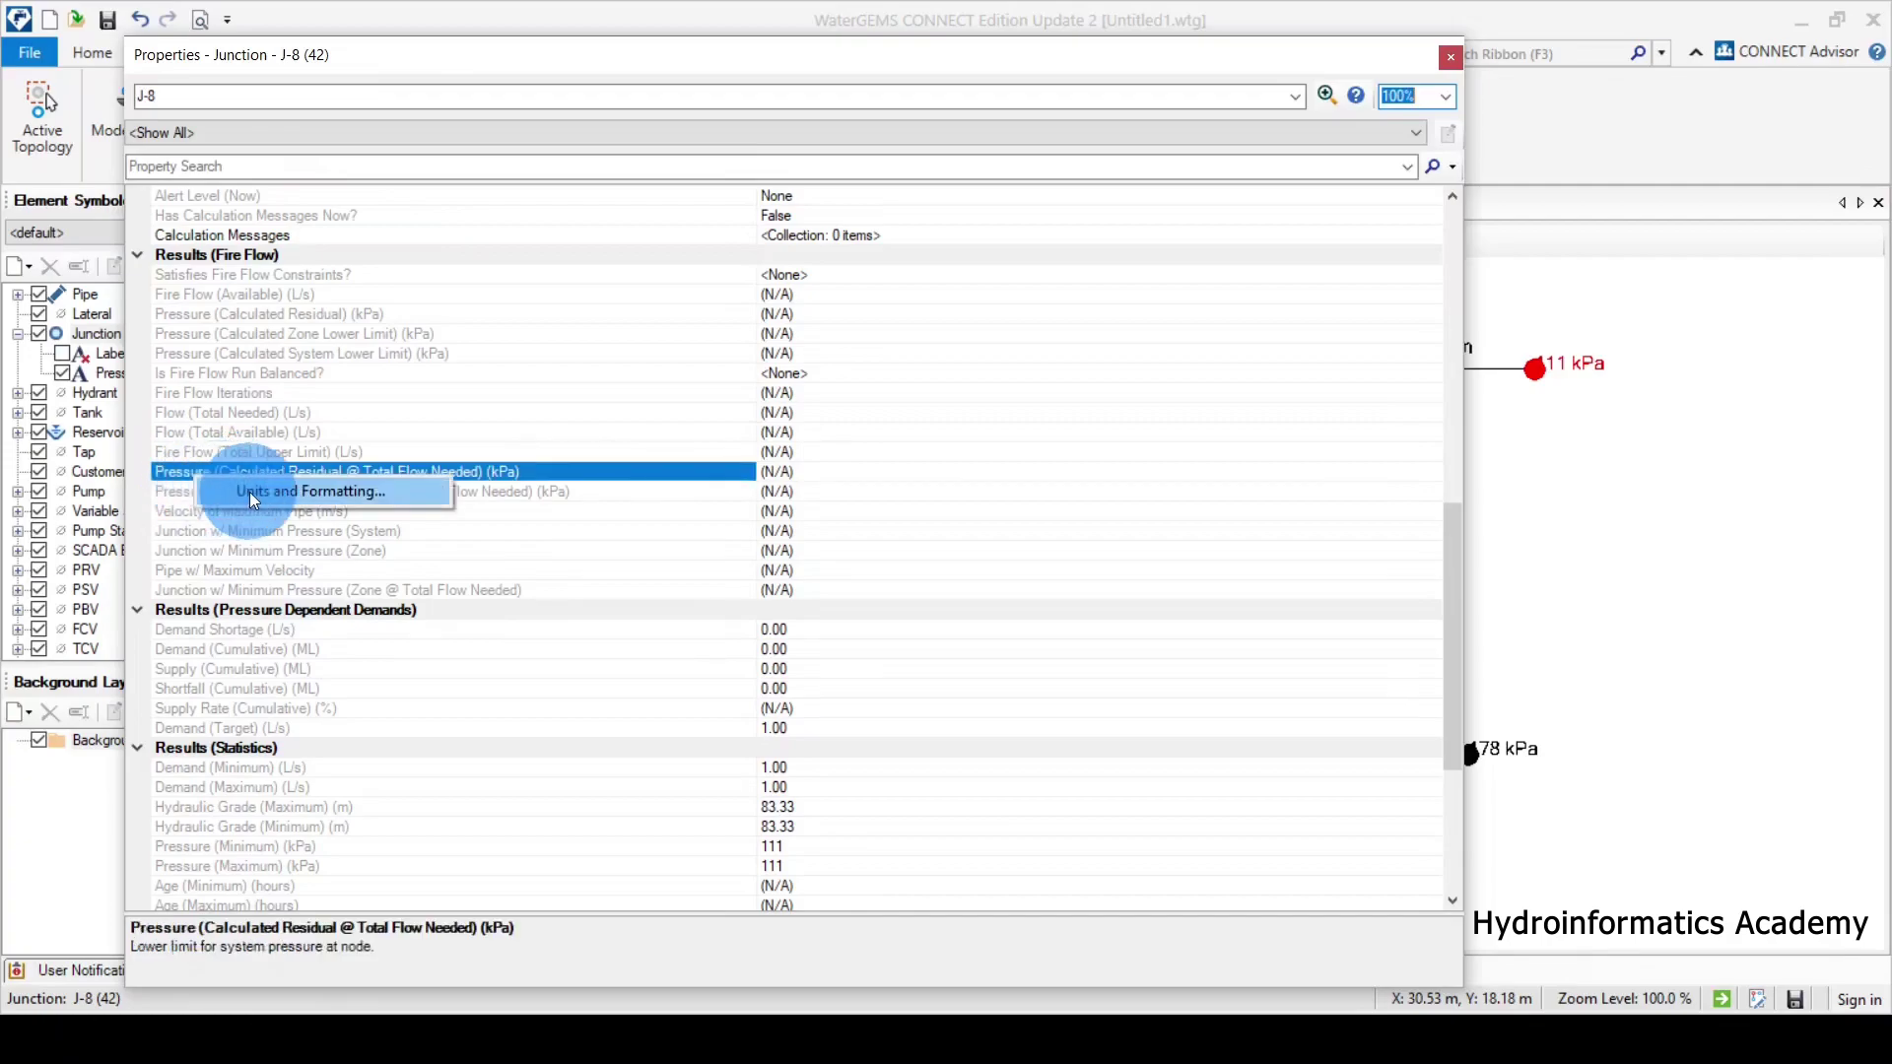
pyautogui.click(253, 492)
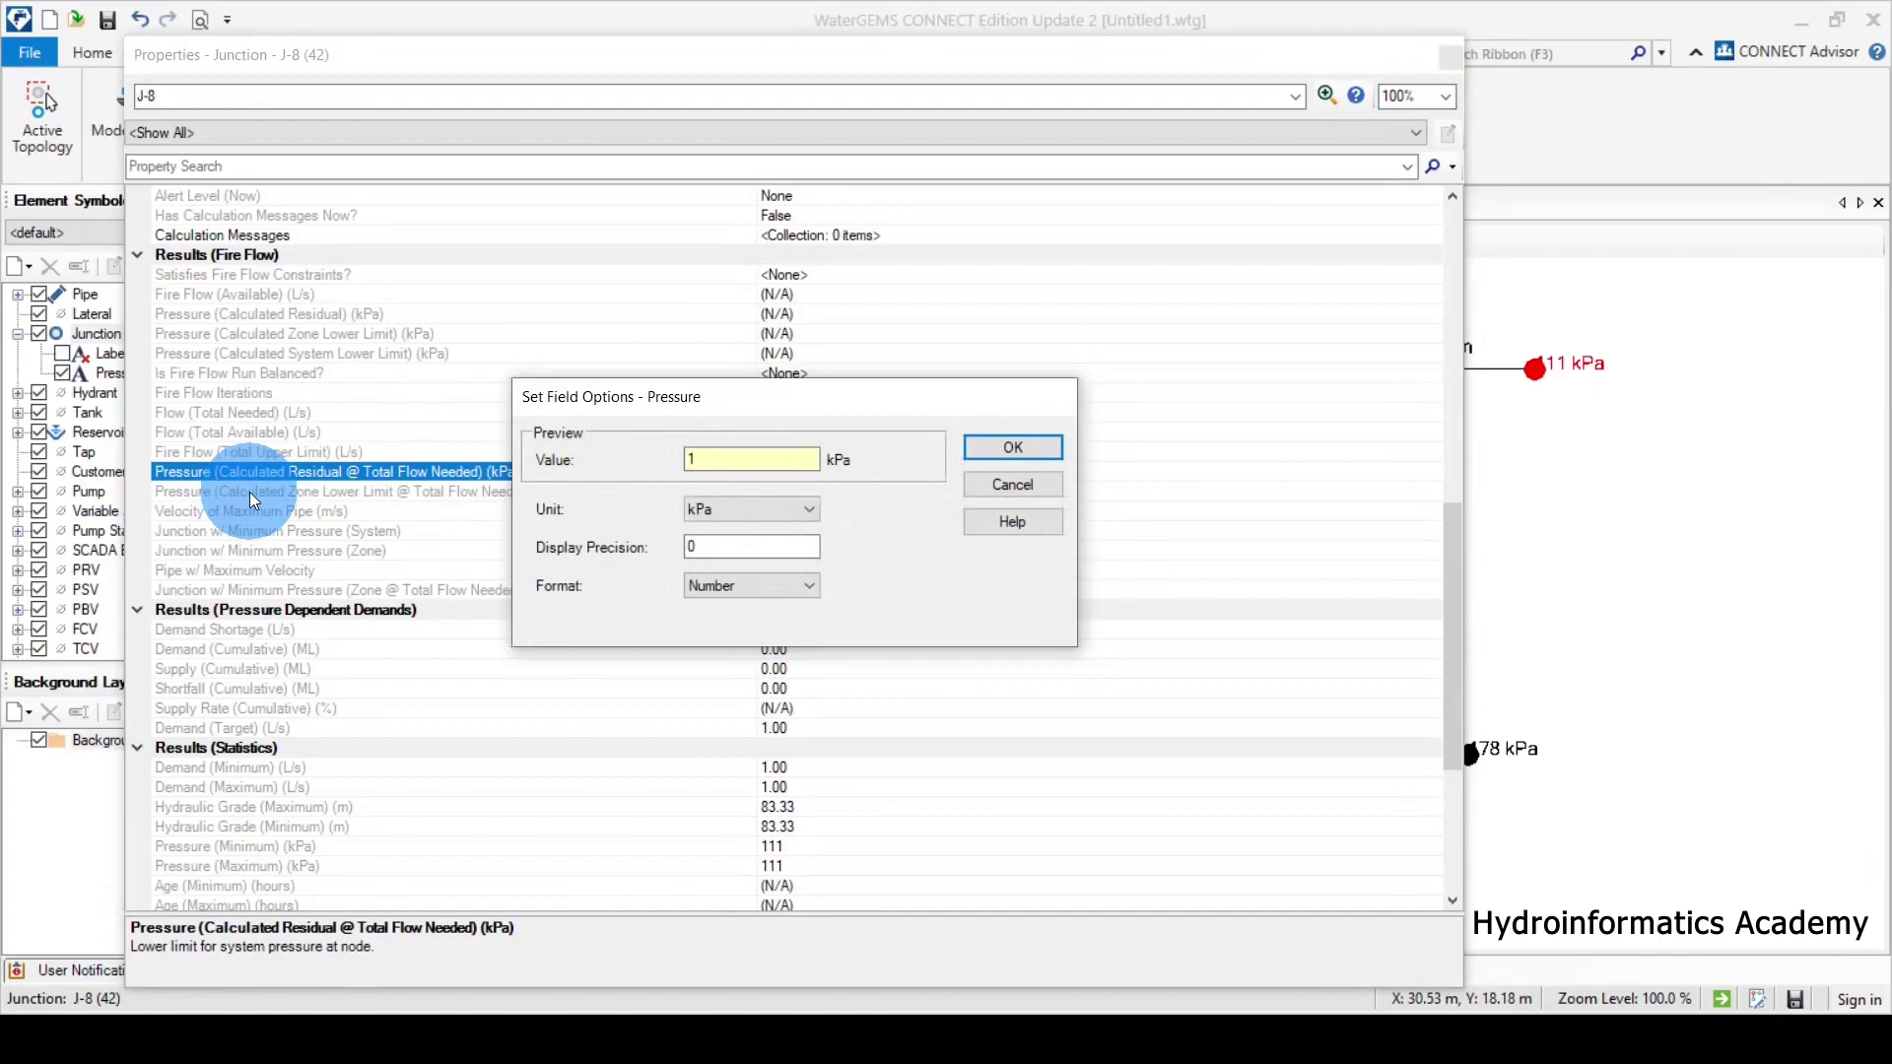
pyautogui.click(1013, 448)
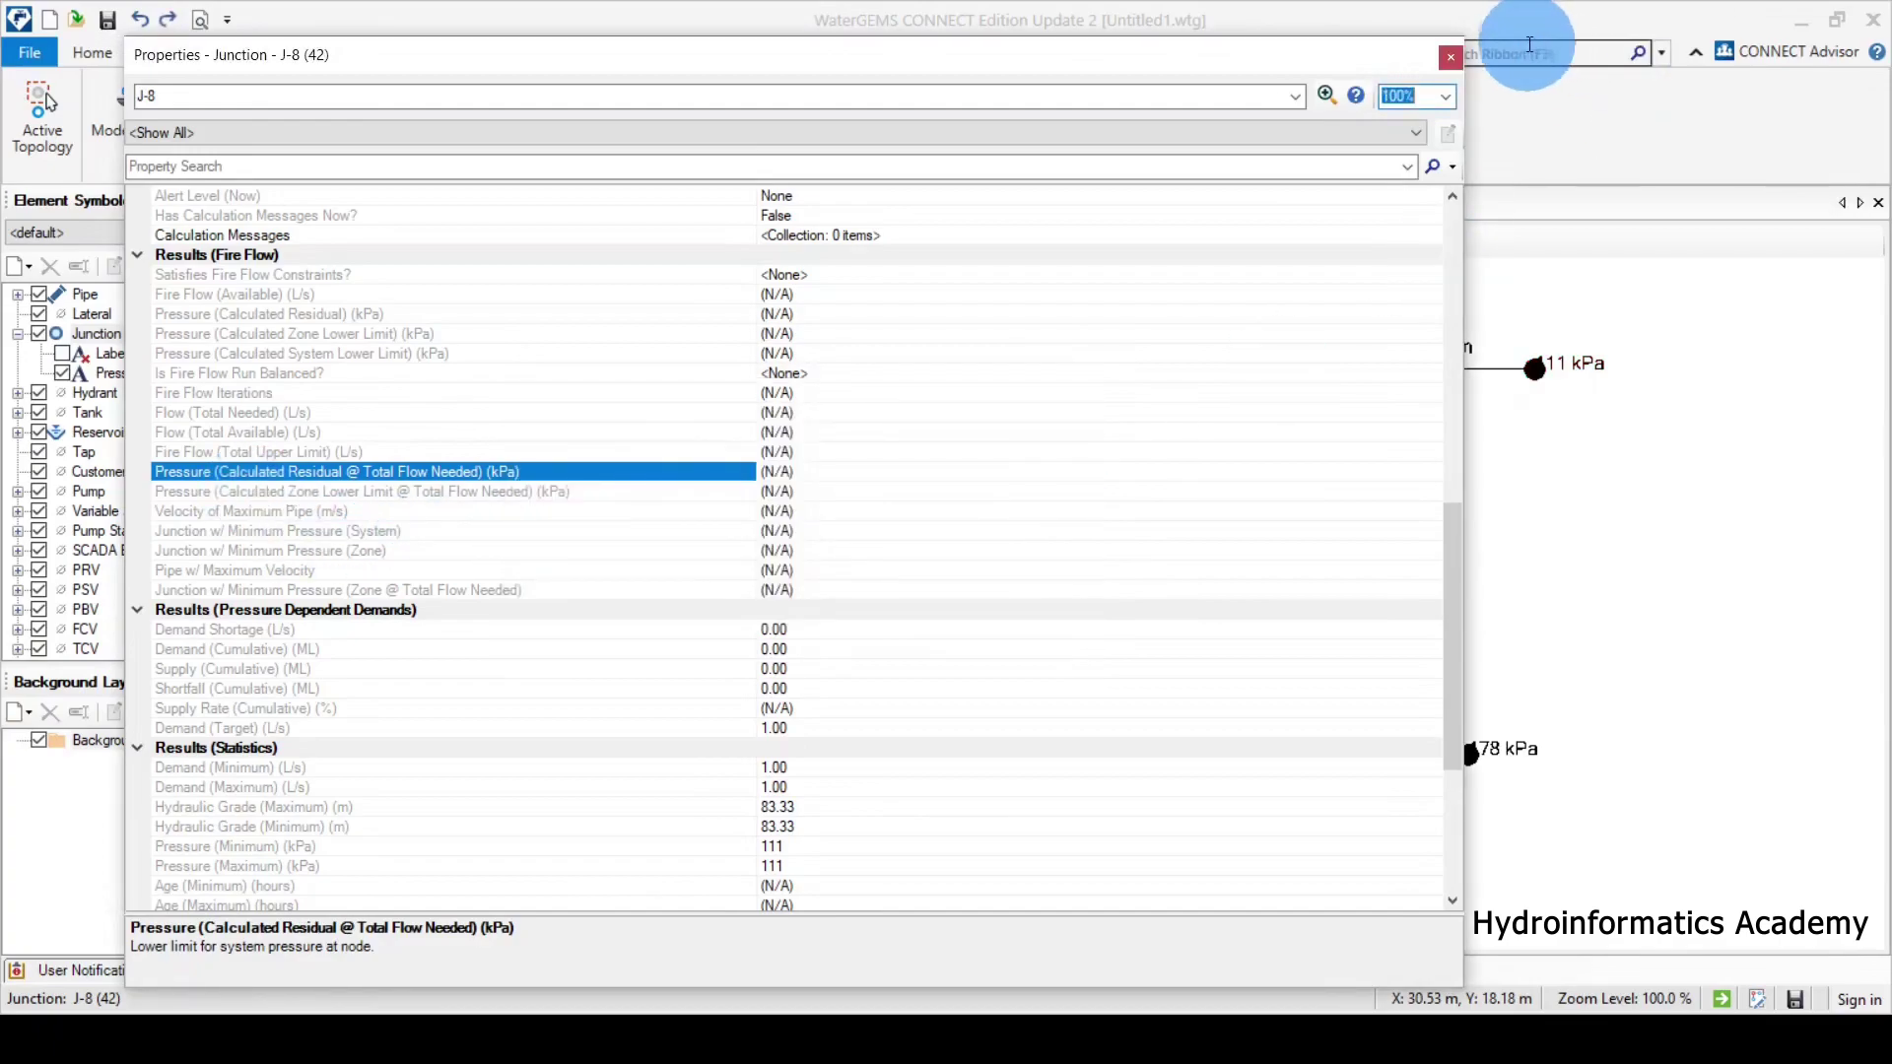
pyautogui.click(1450, 56)
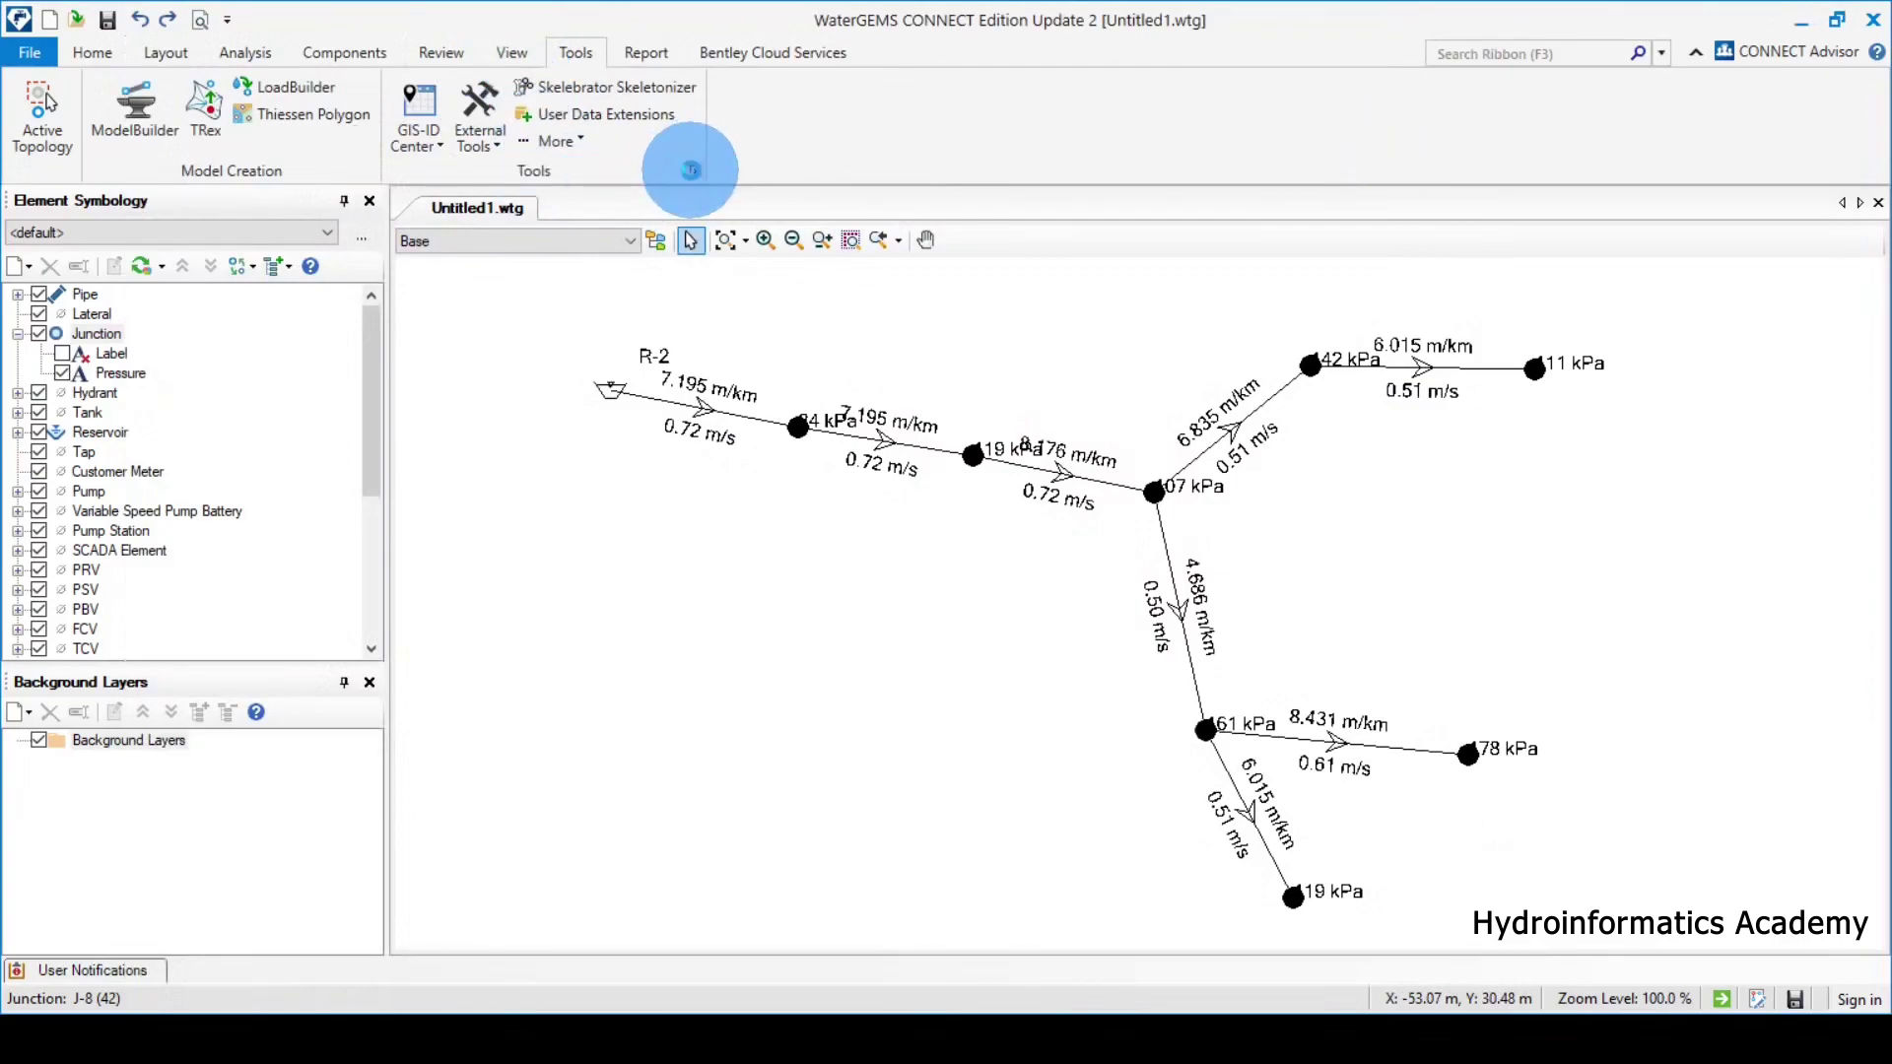
# Change the Pressure unit in the model's unit options to m H2O and accept the change.
pyautogui.click(890, 191)
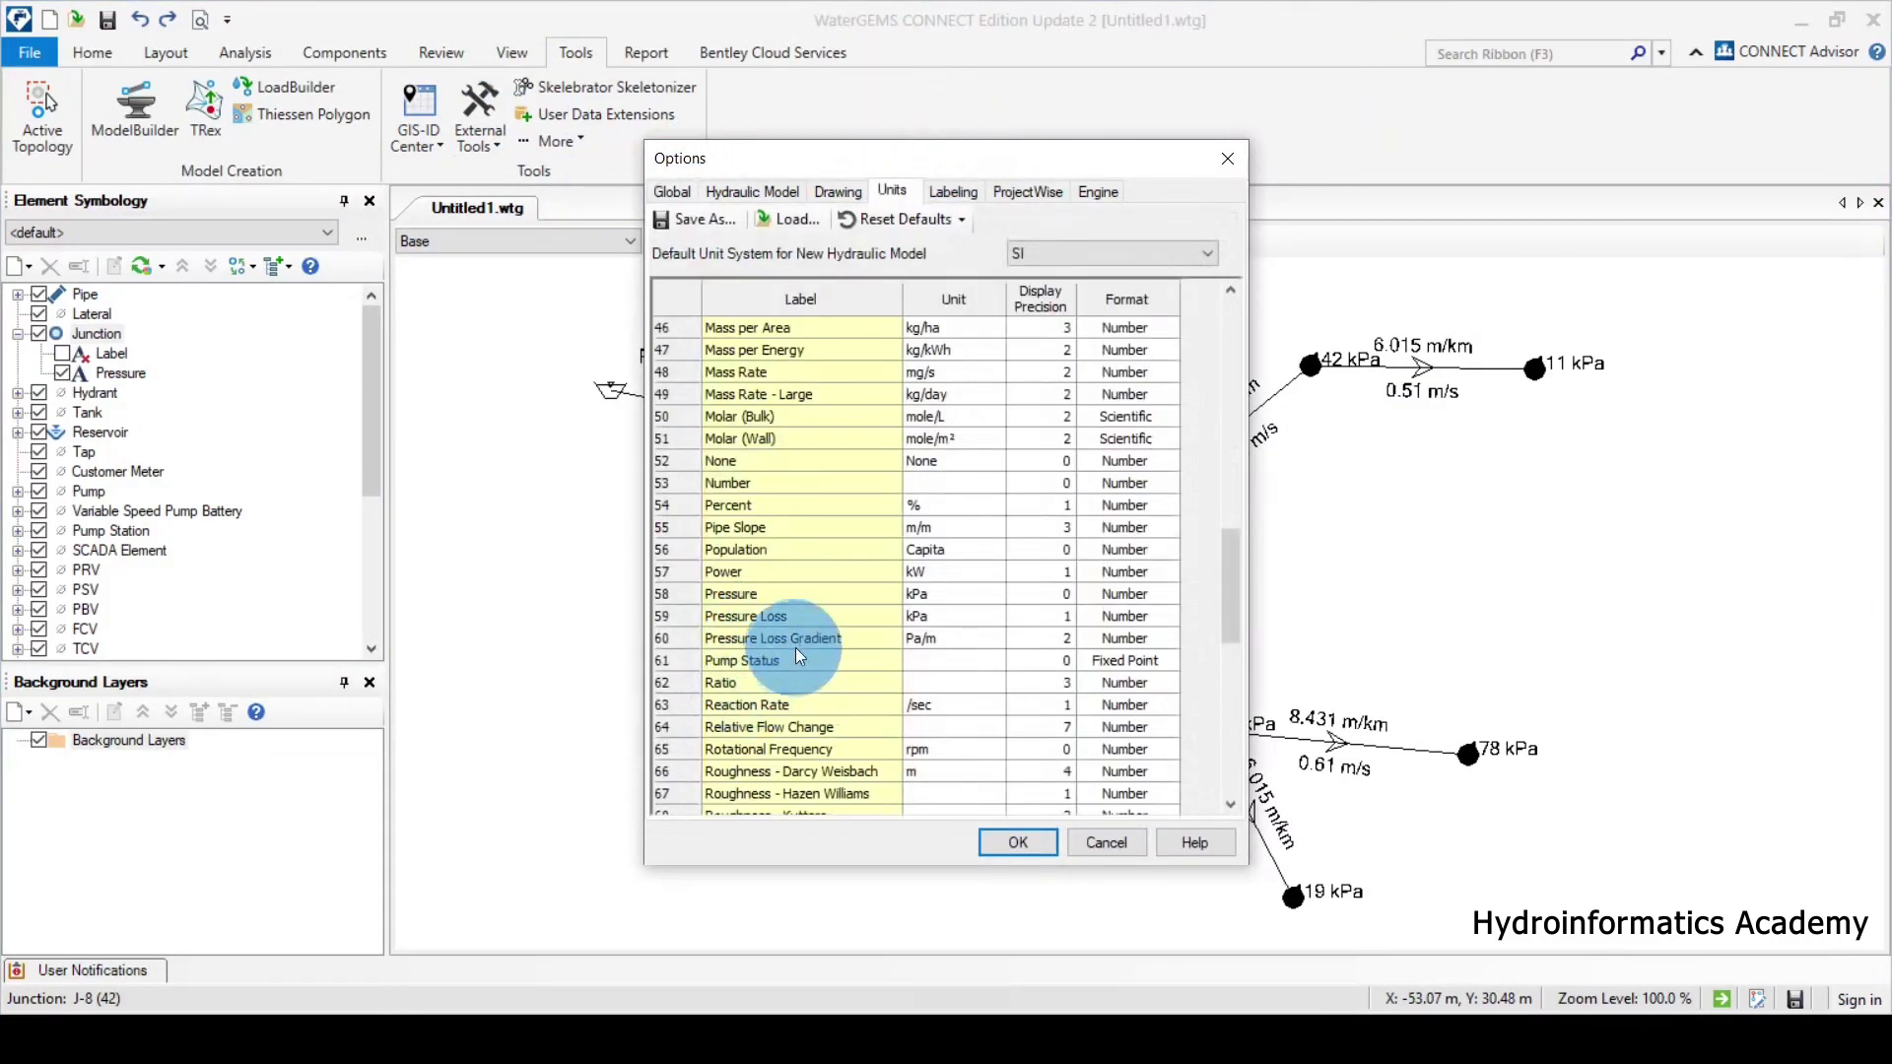
pyautogui.click(749, 595)
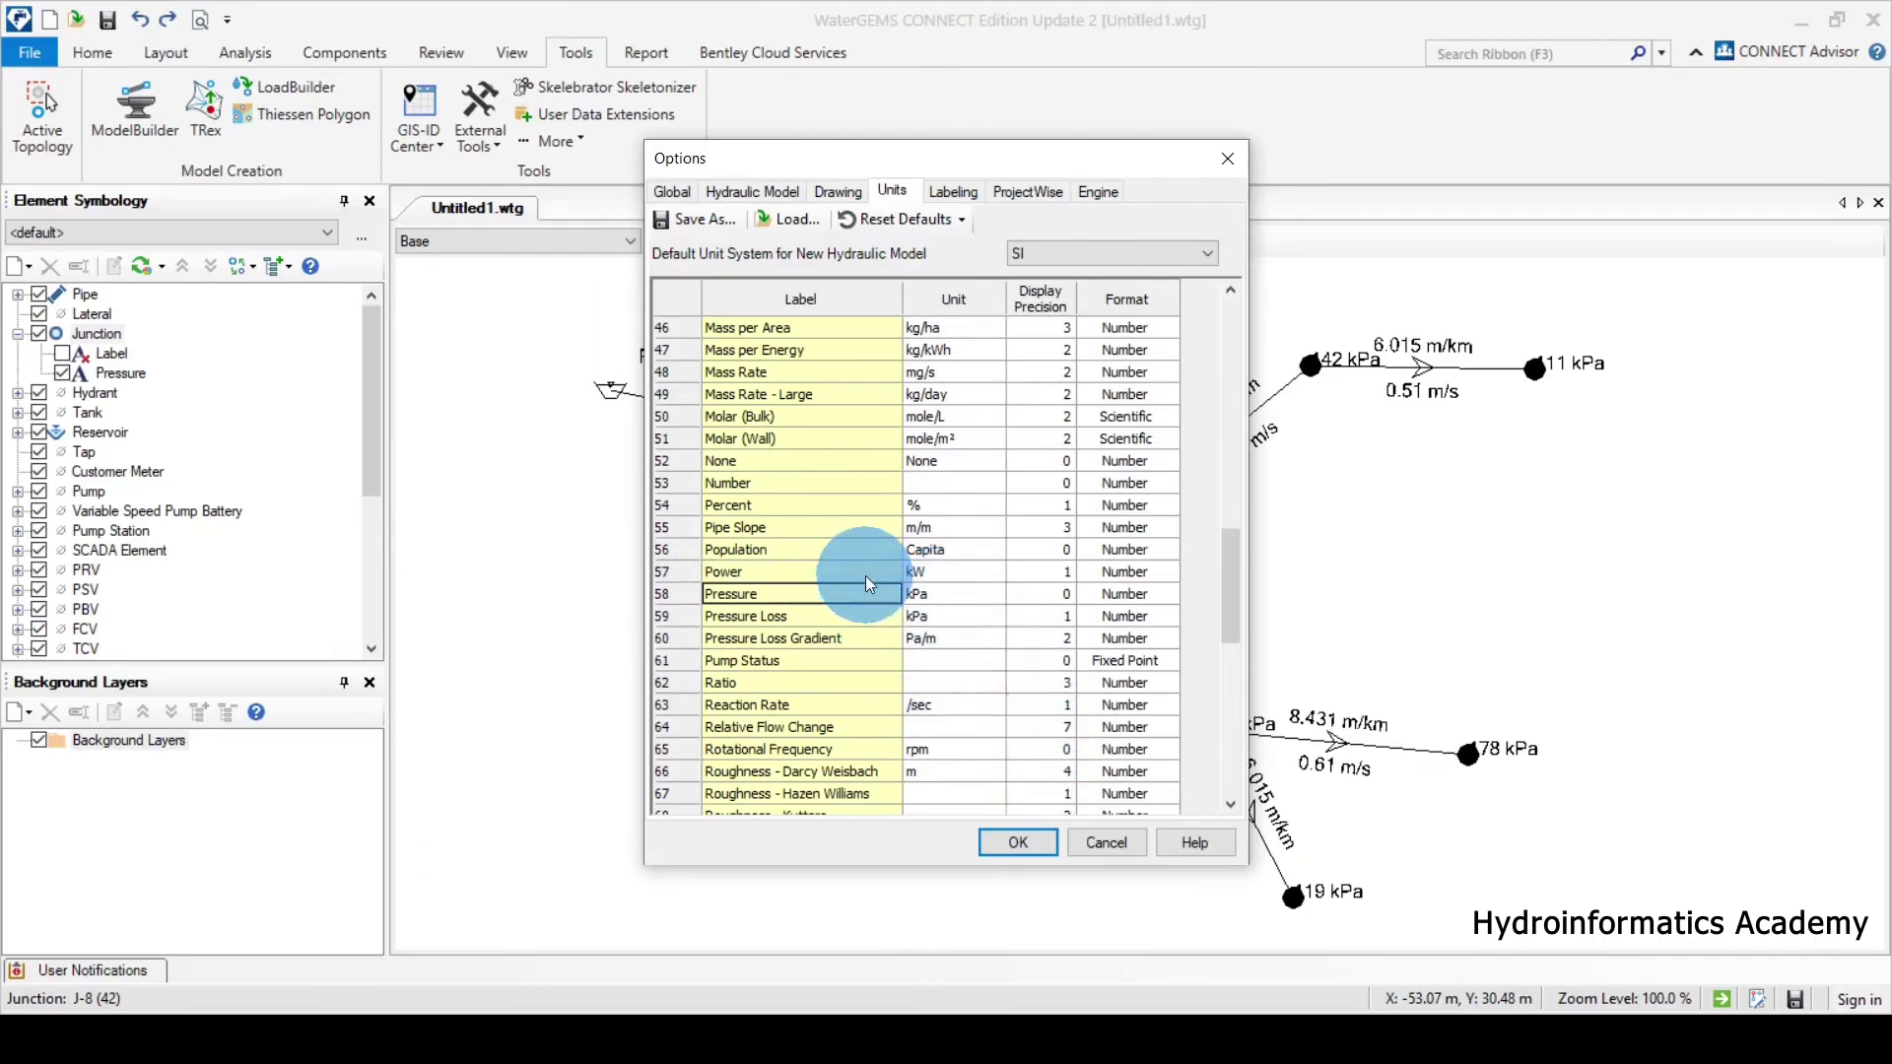
pyautogui.click(989, 597)
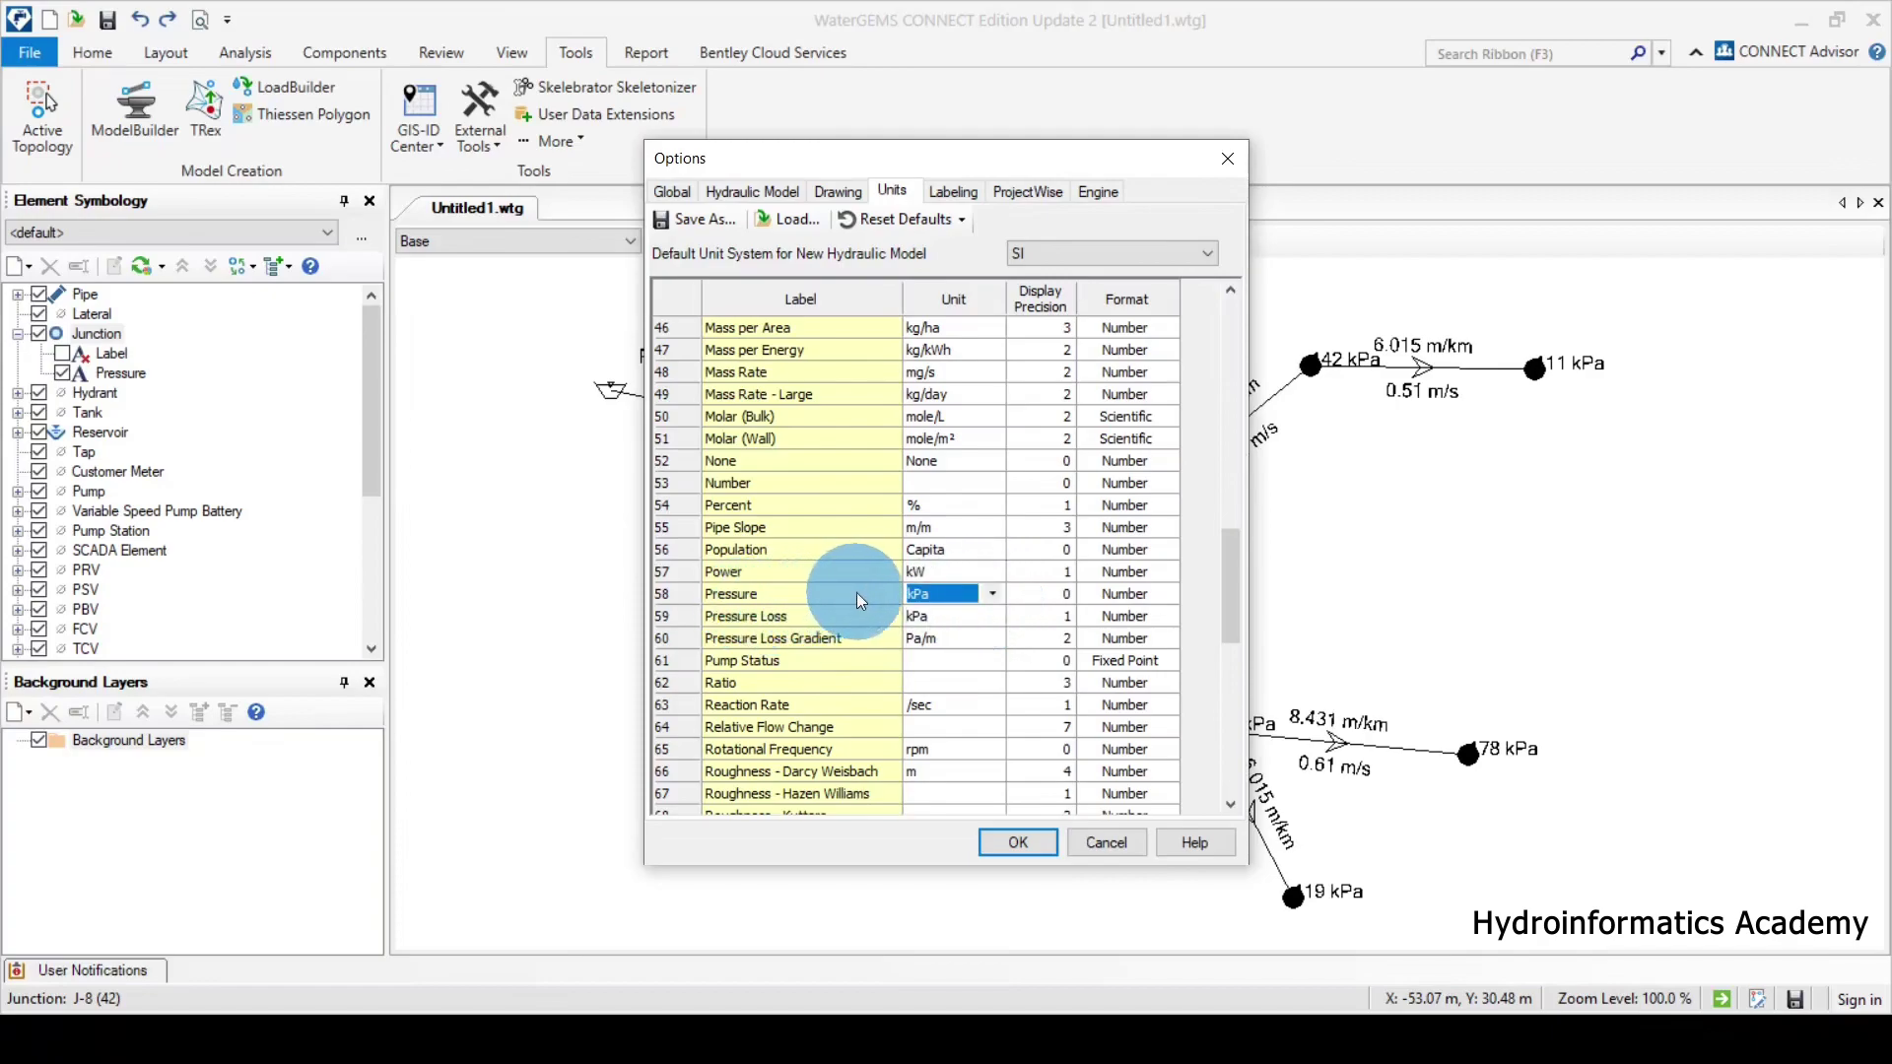
pyautogui.click(992, 594)
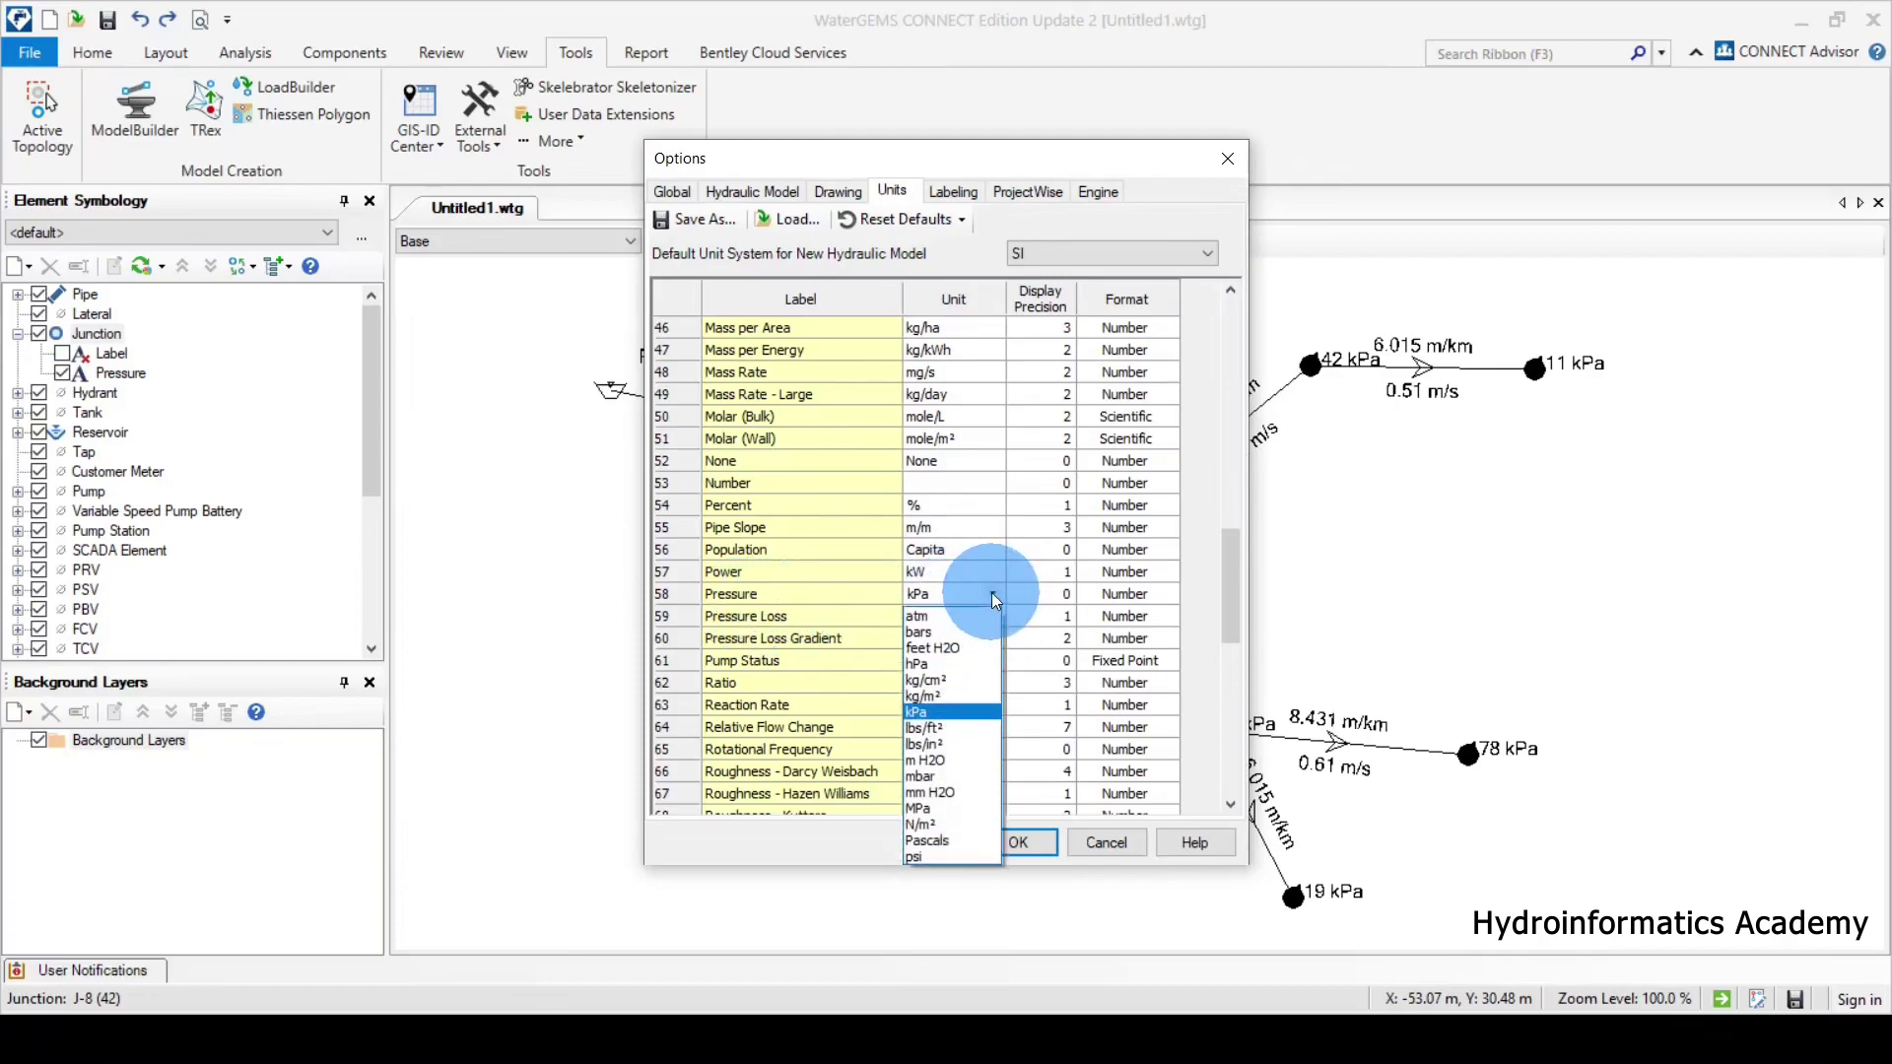
pyautogui.click(942, 759)
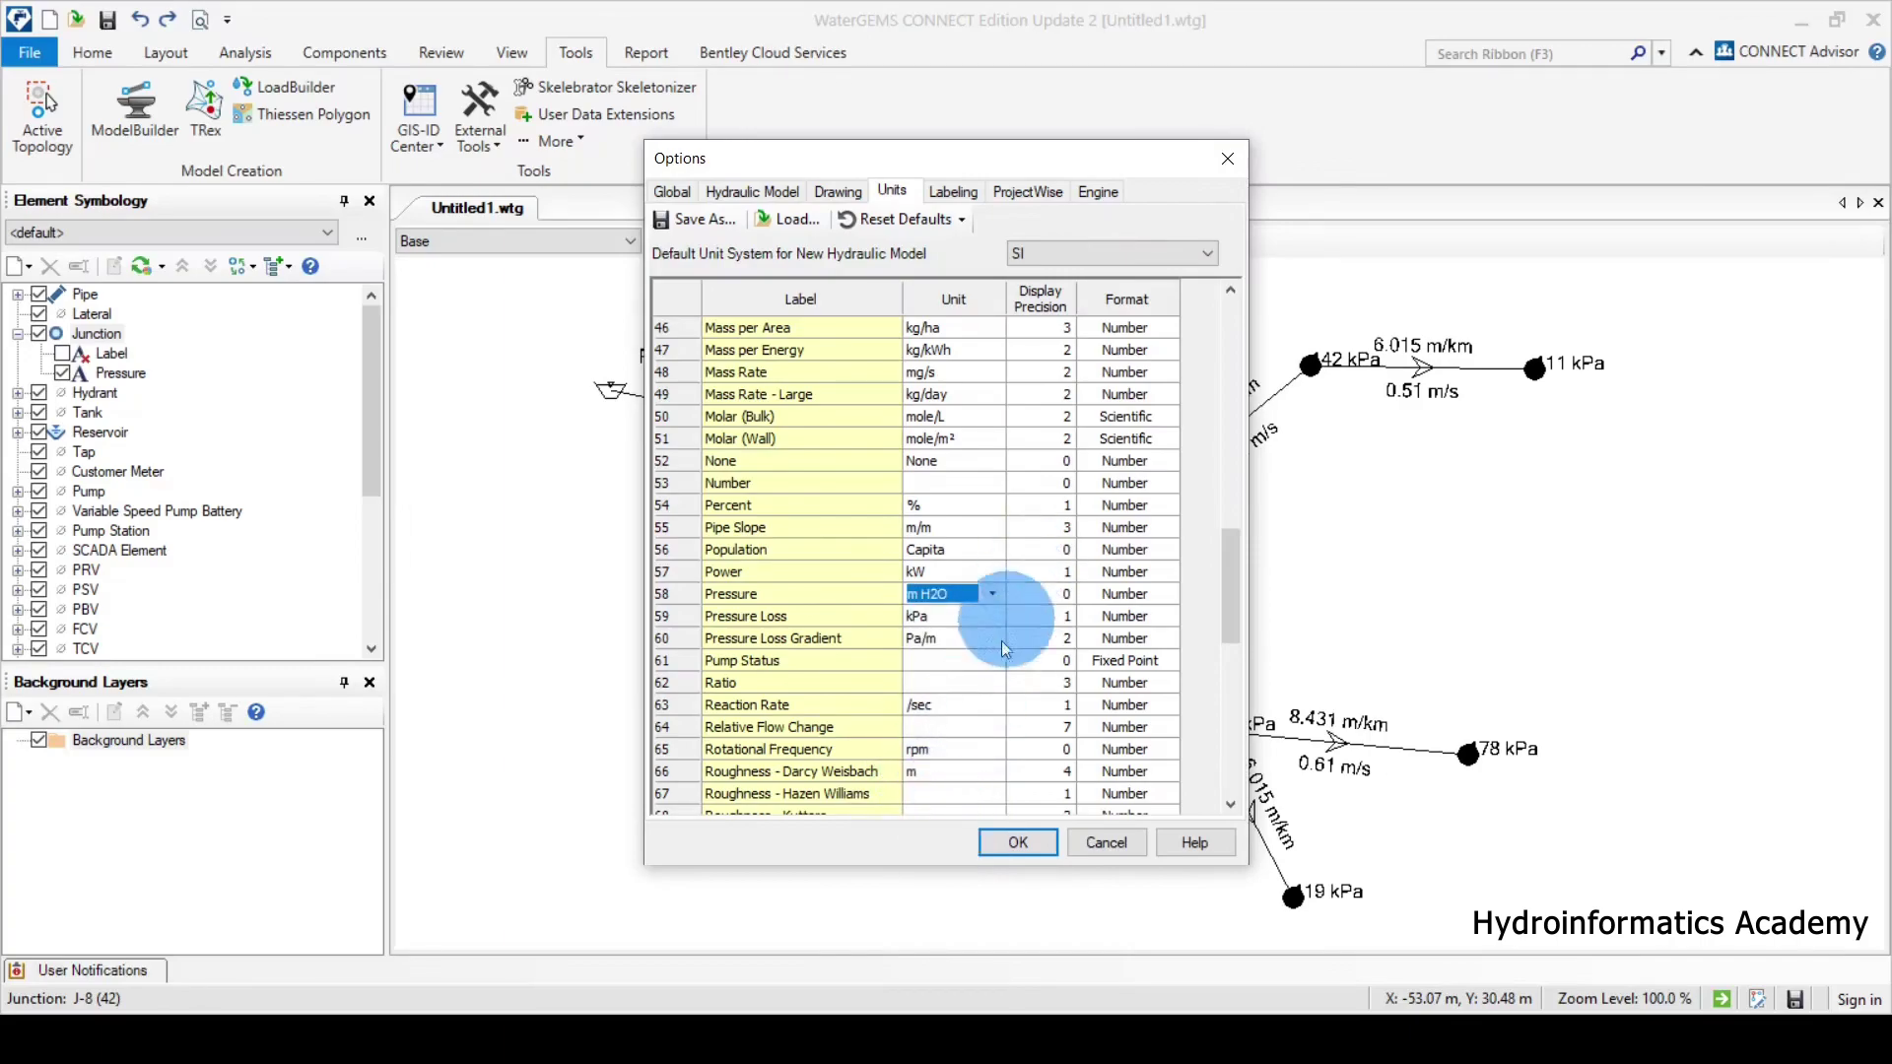
pyautogui.click(1033, 842)
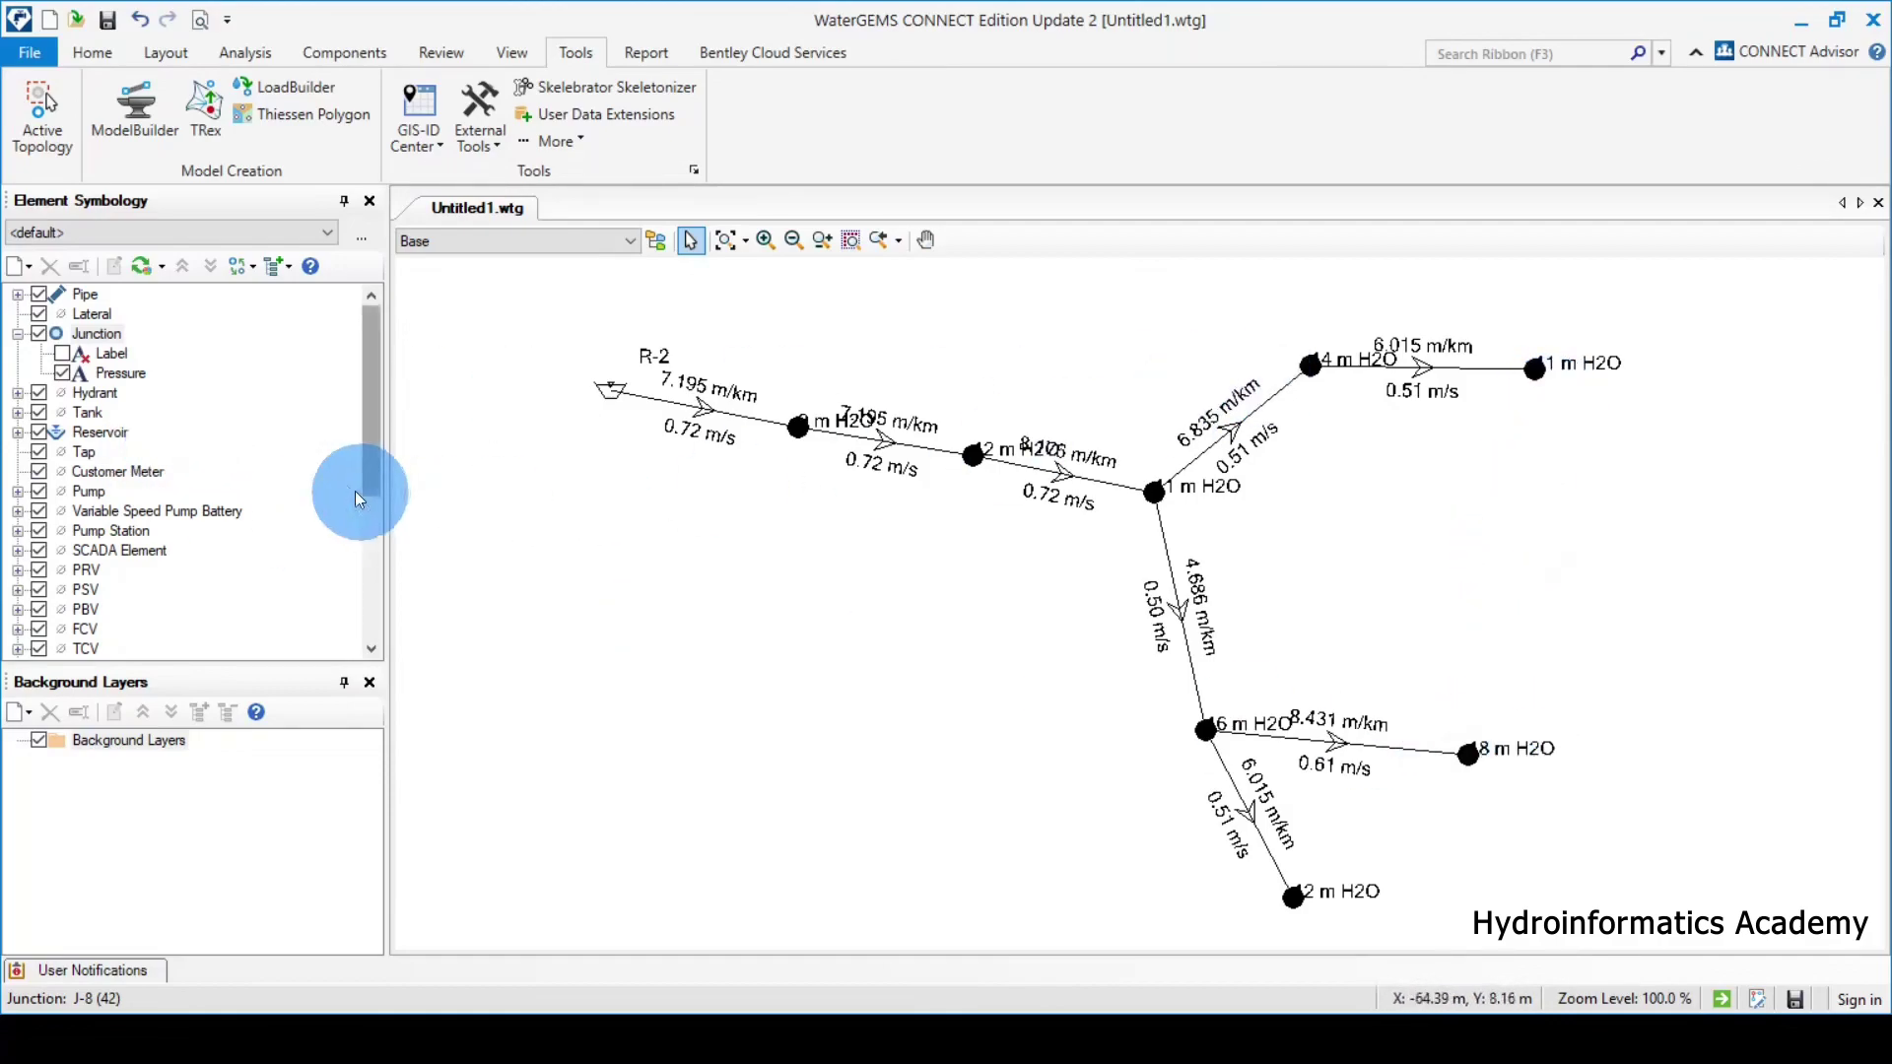
# Edit the junction pressure annotation, setting its initial X offset to 2 m, and accept the change.
pyautogui.rightClick(114, 375)
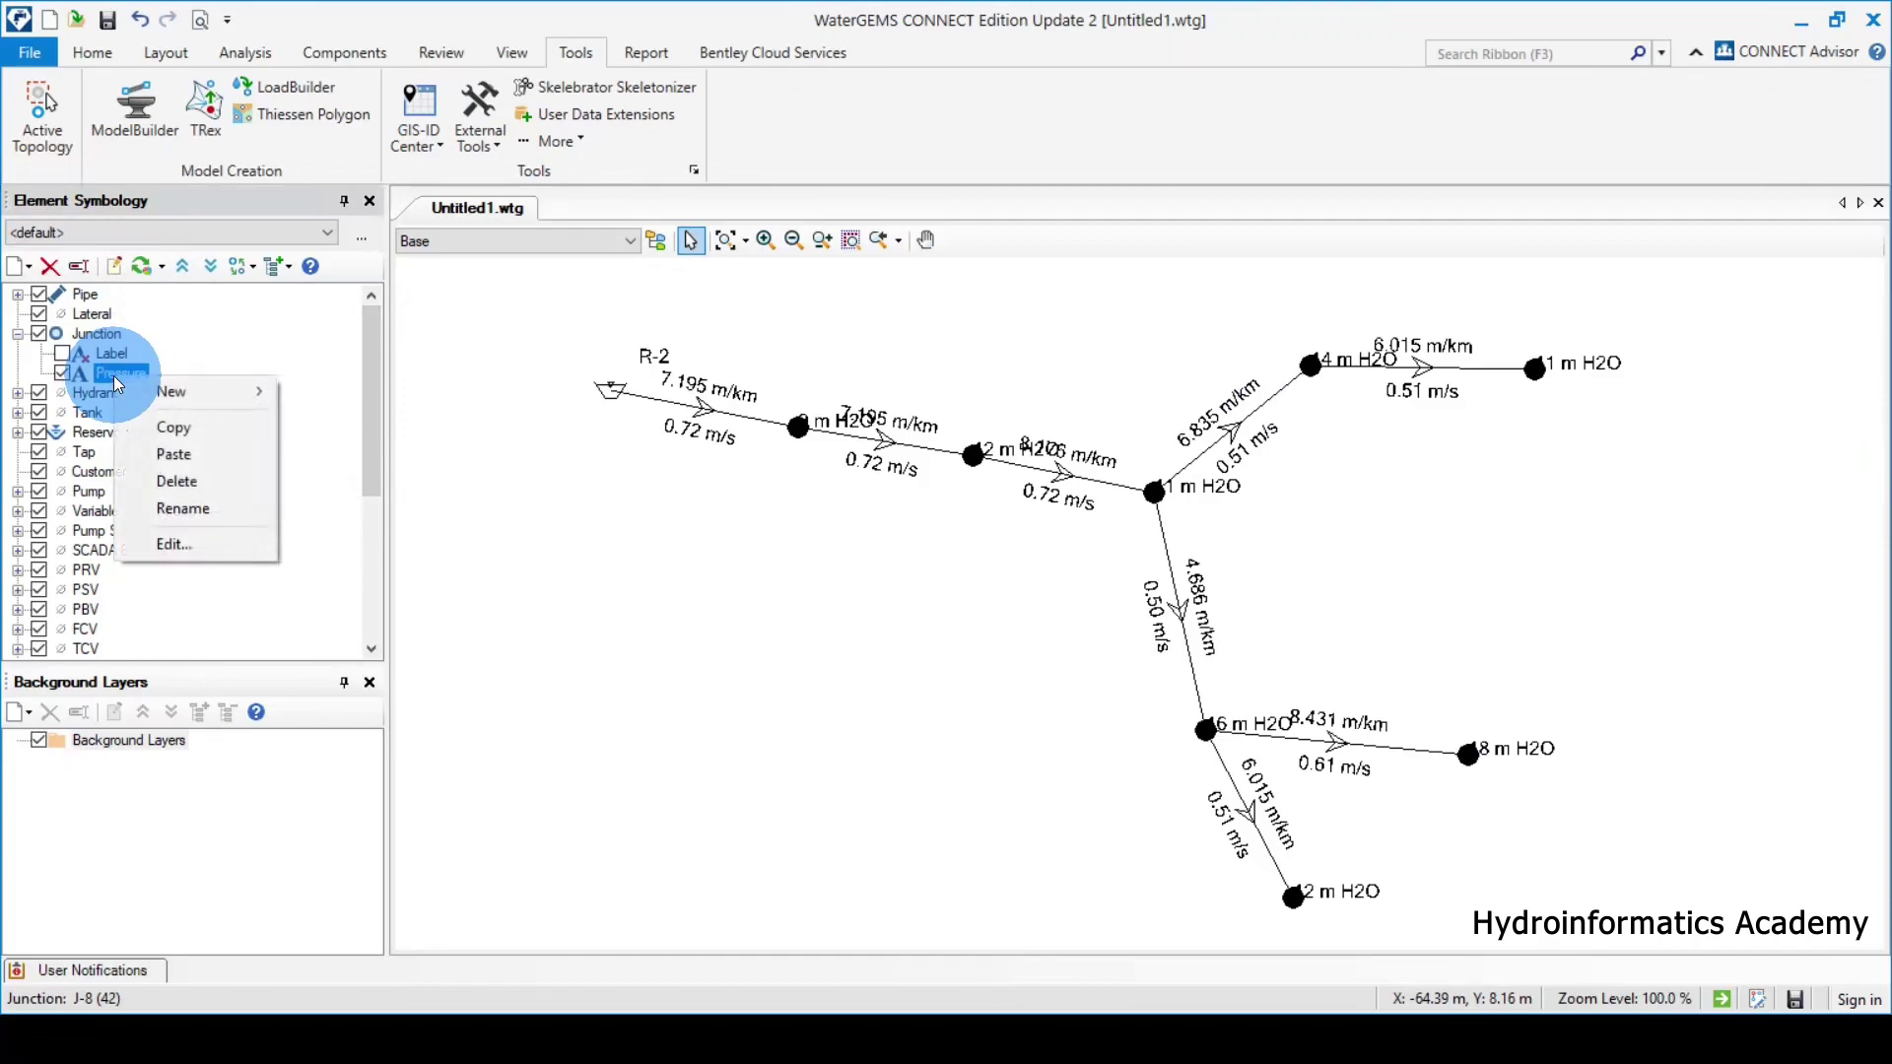
pyautogui.click(174, 544)
pyautogui.doubleClick(561, 374)
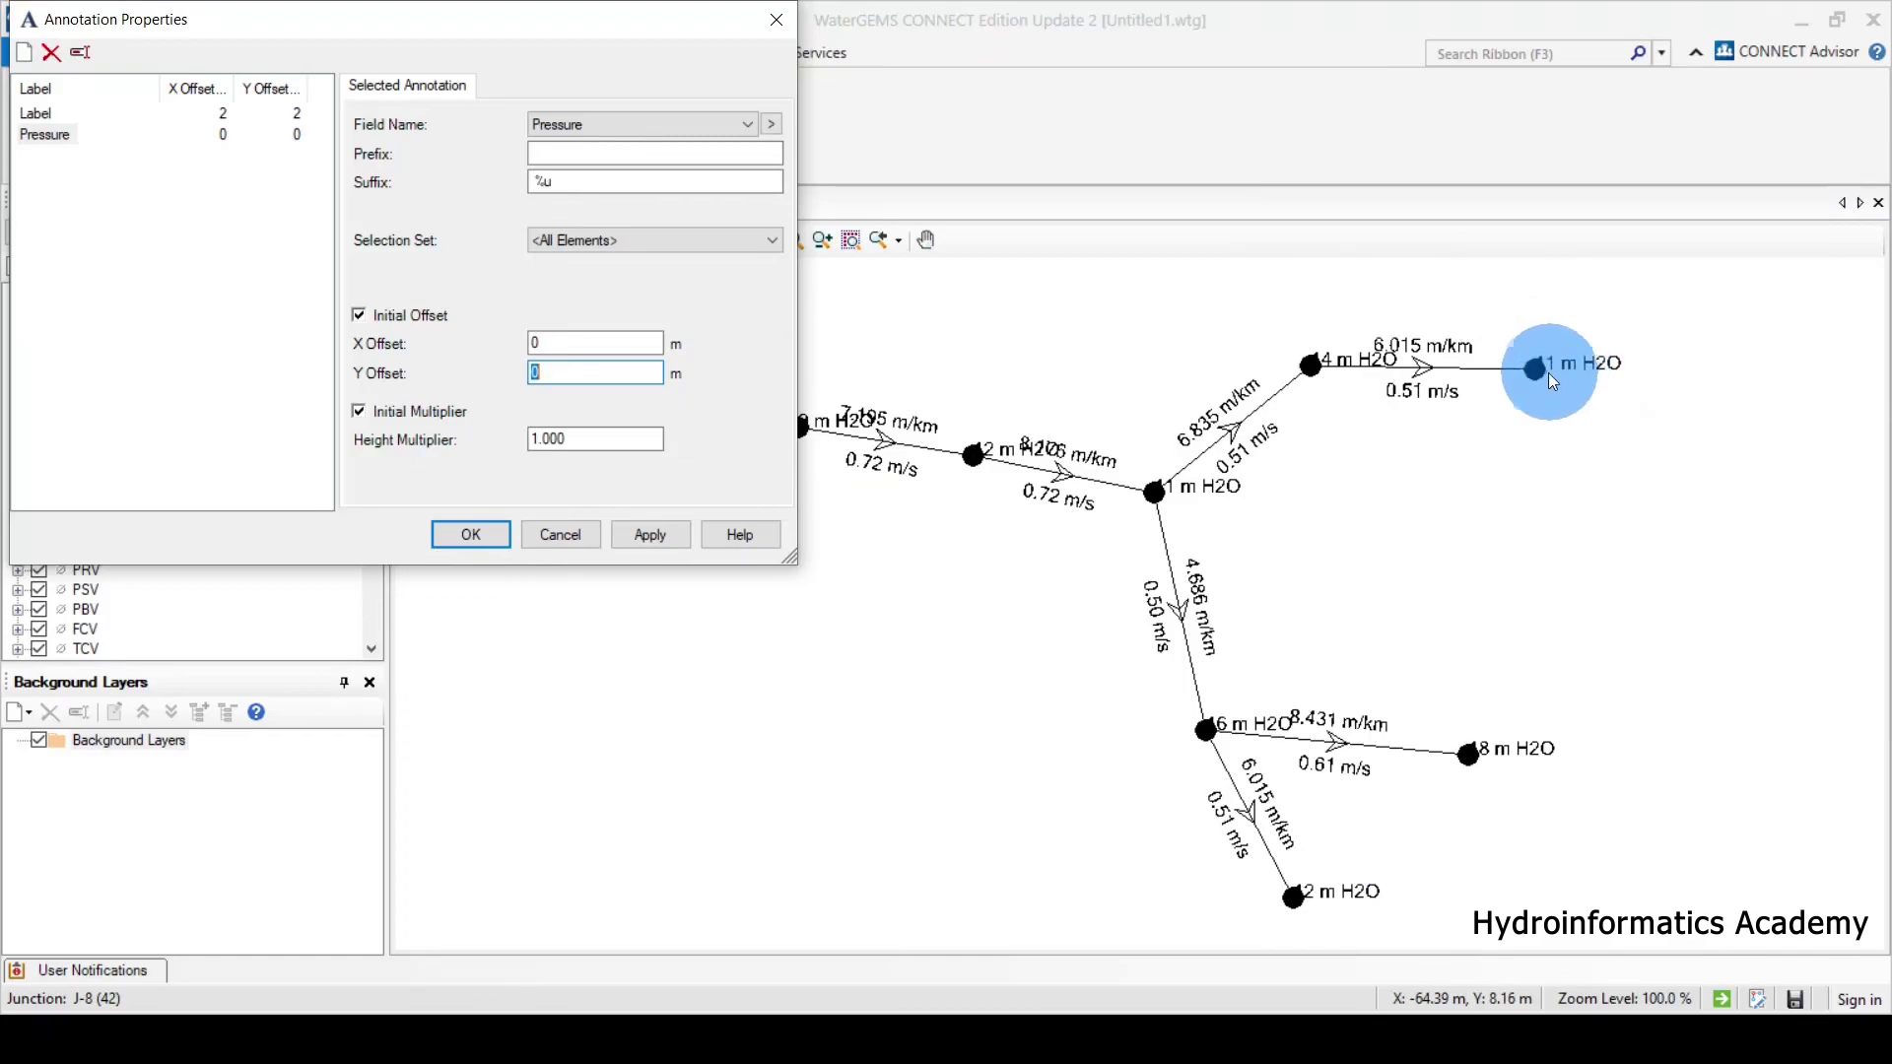
pyautogui.click(514, 347)
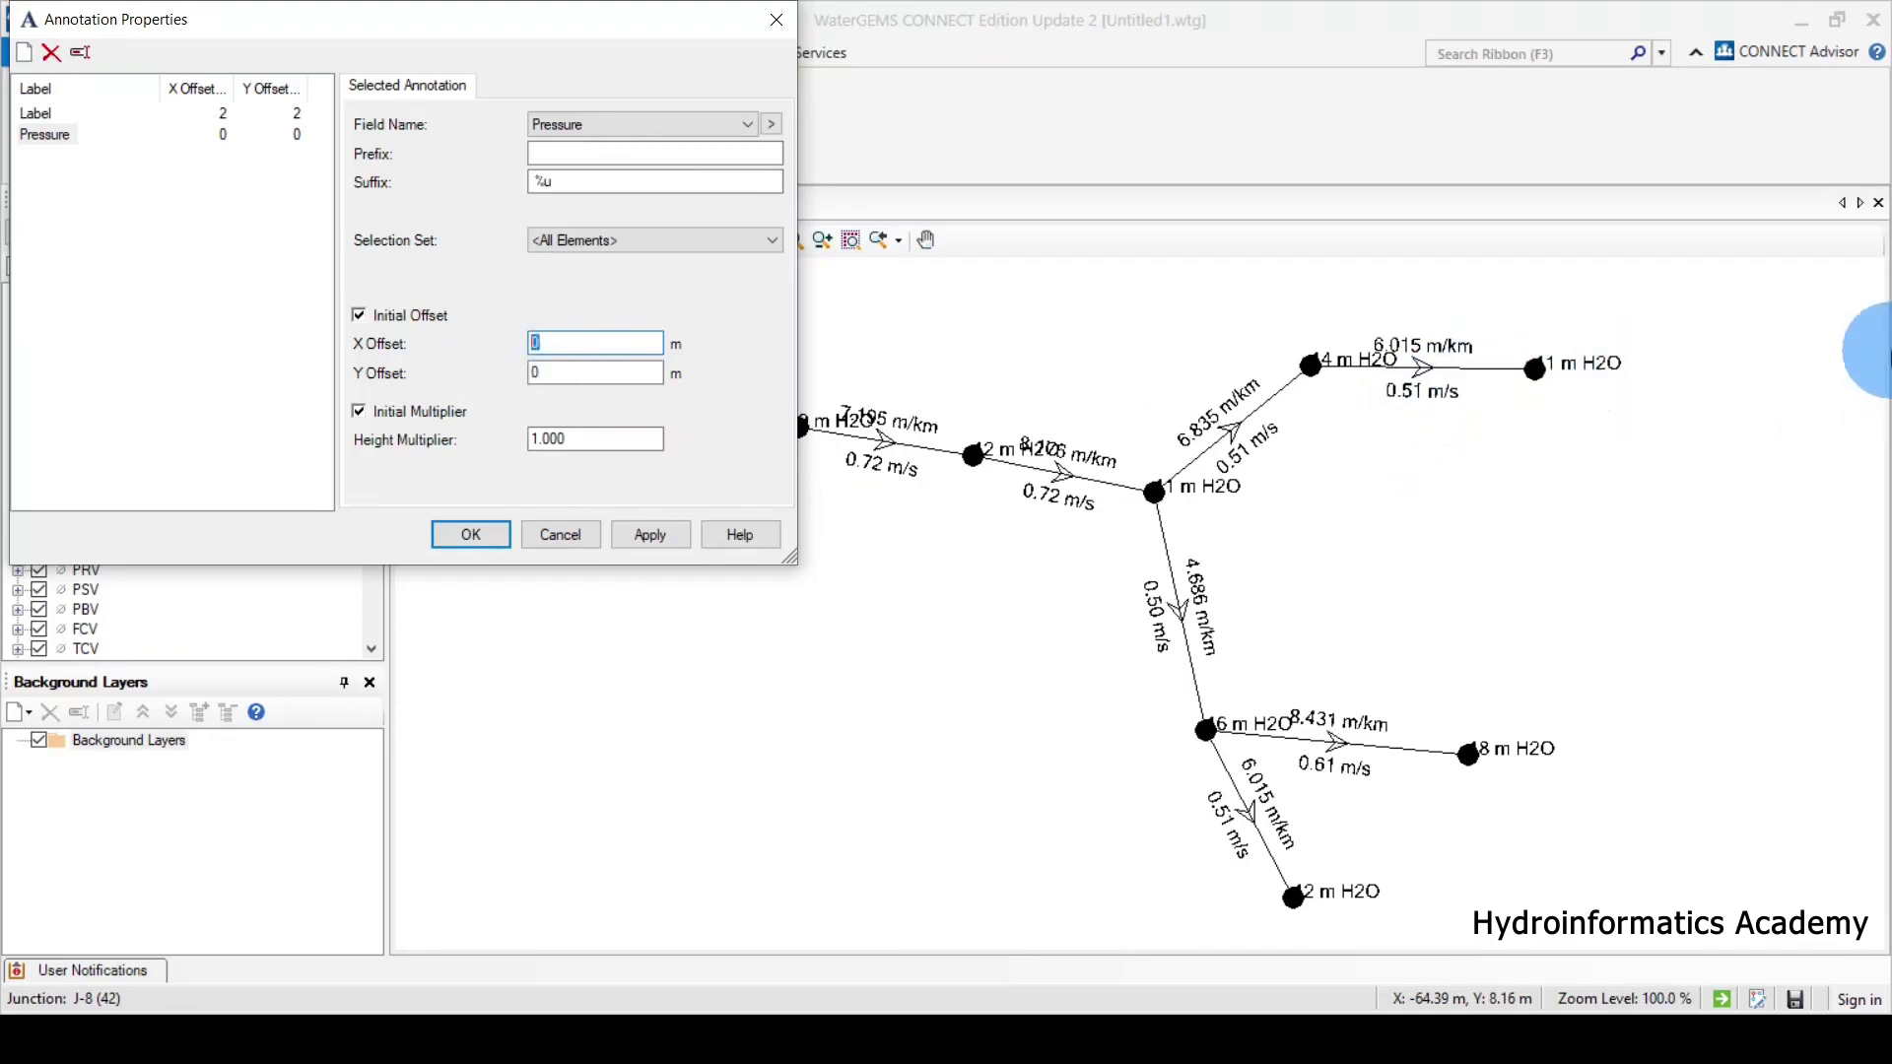
pyautogui.write('2')
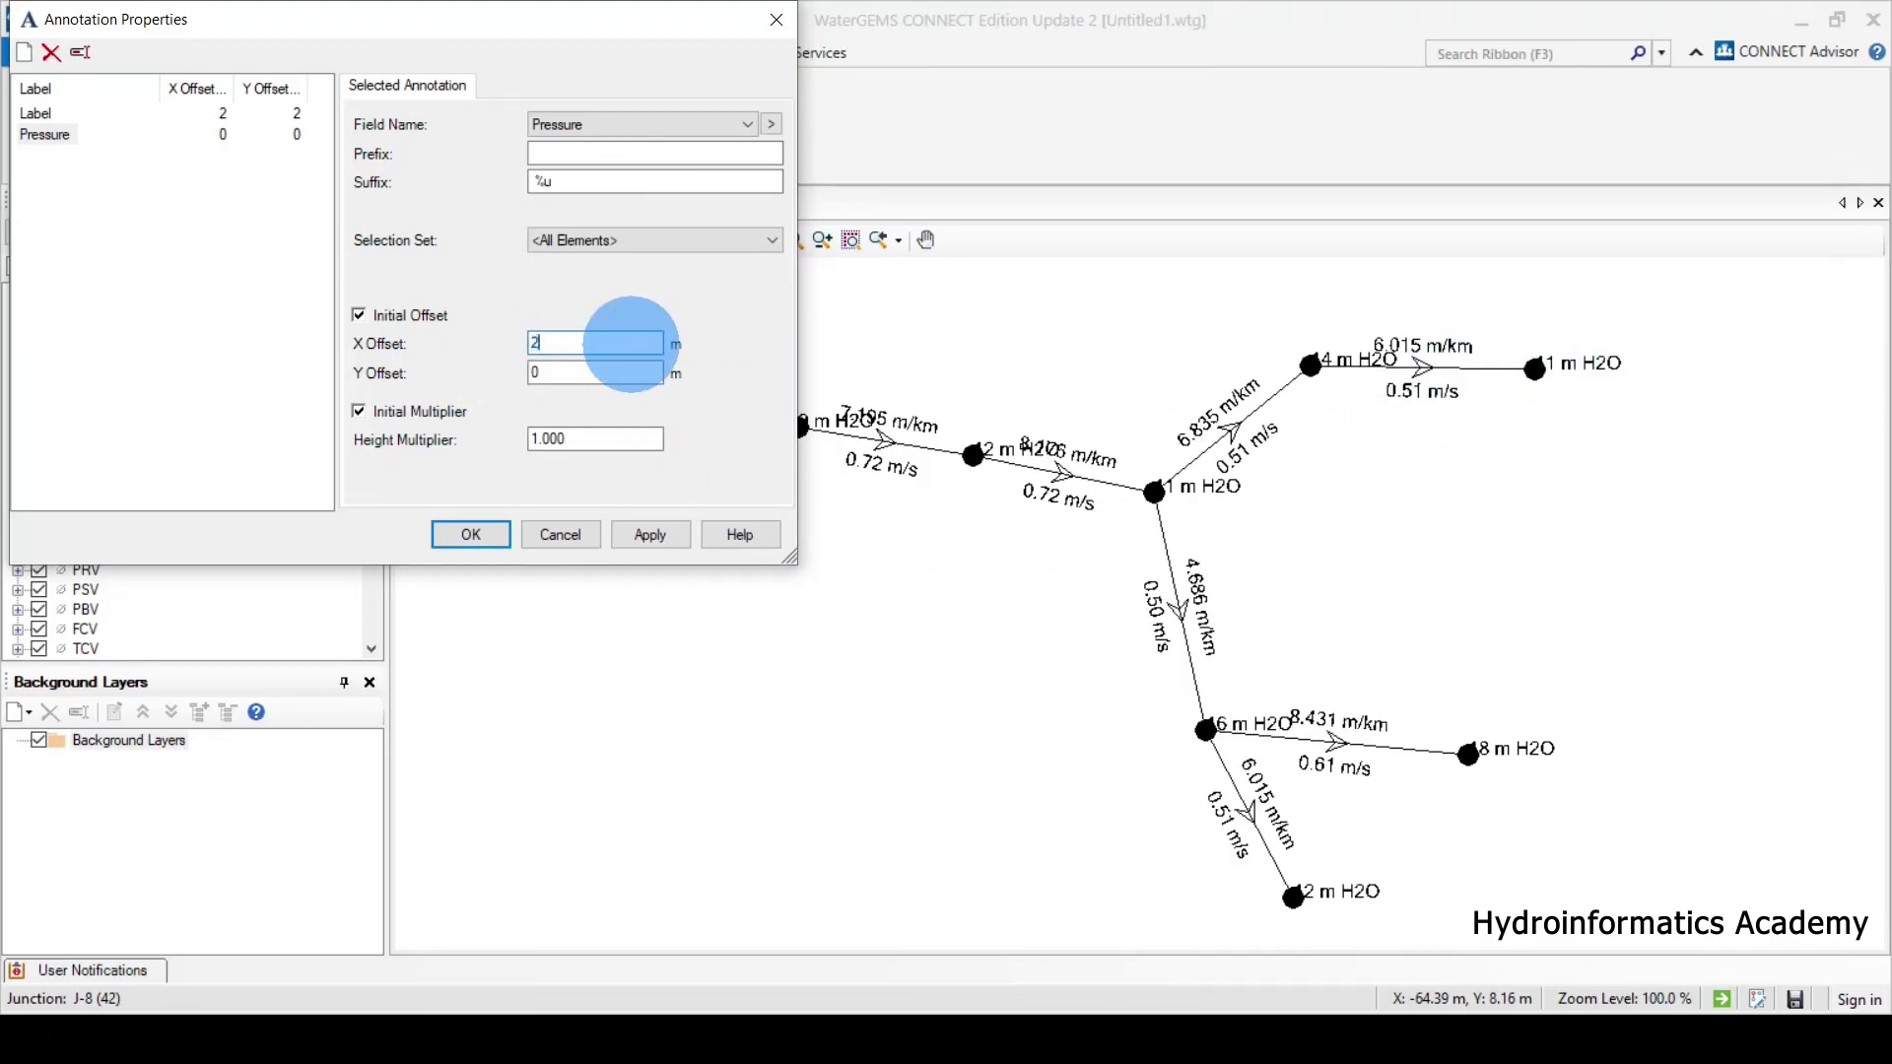
pyautogui.click(649, 534)
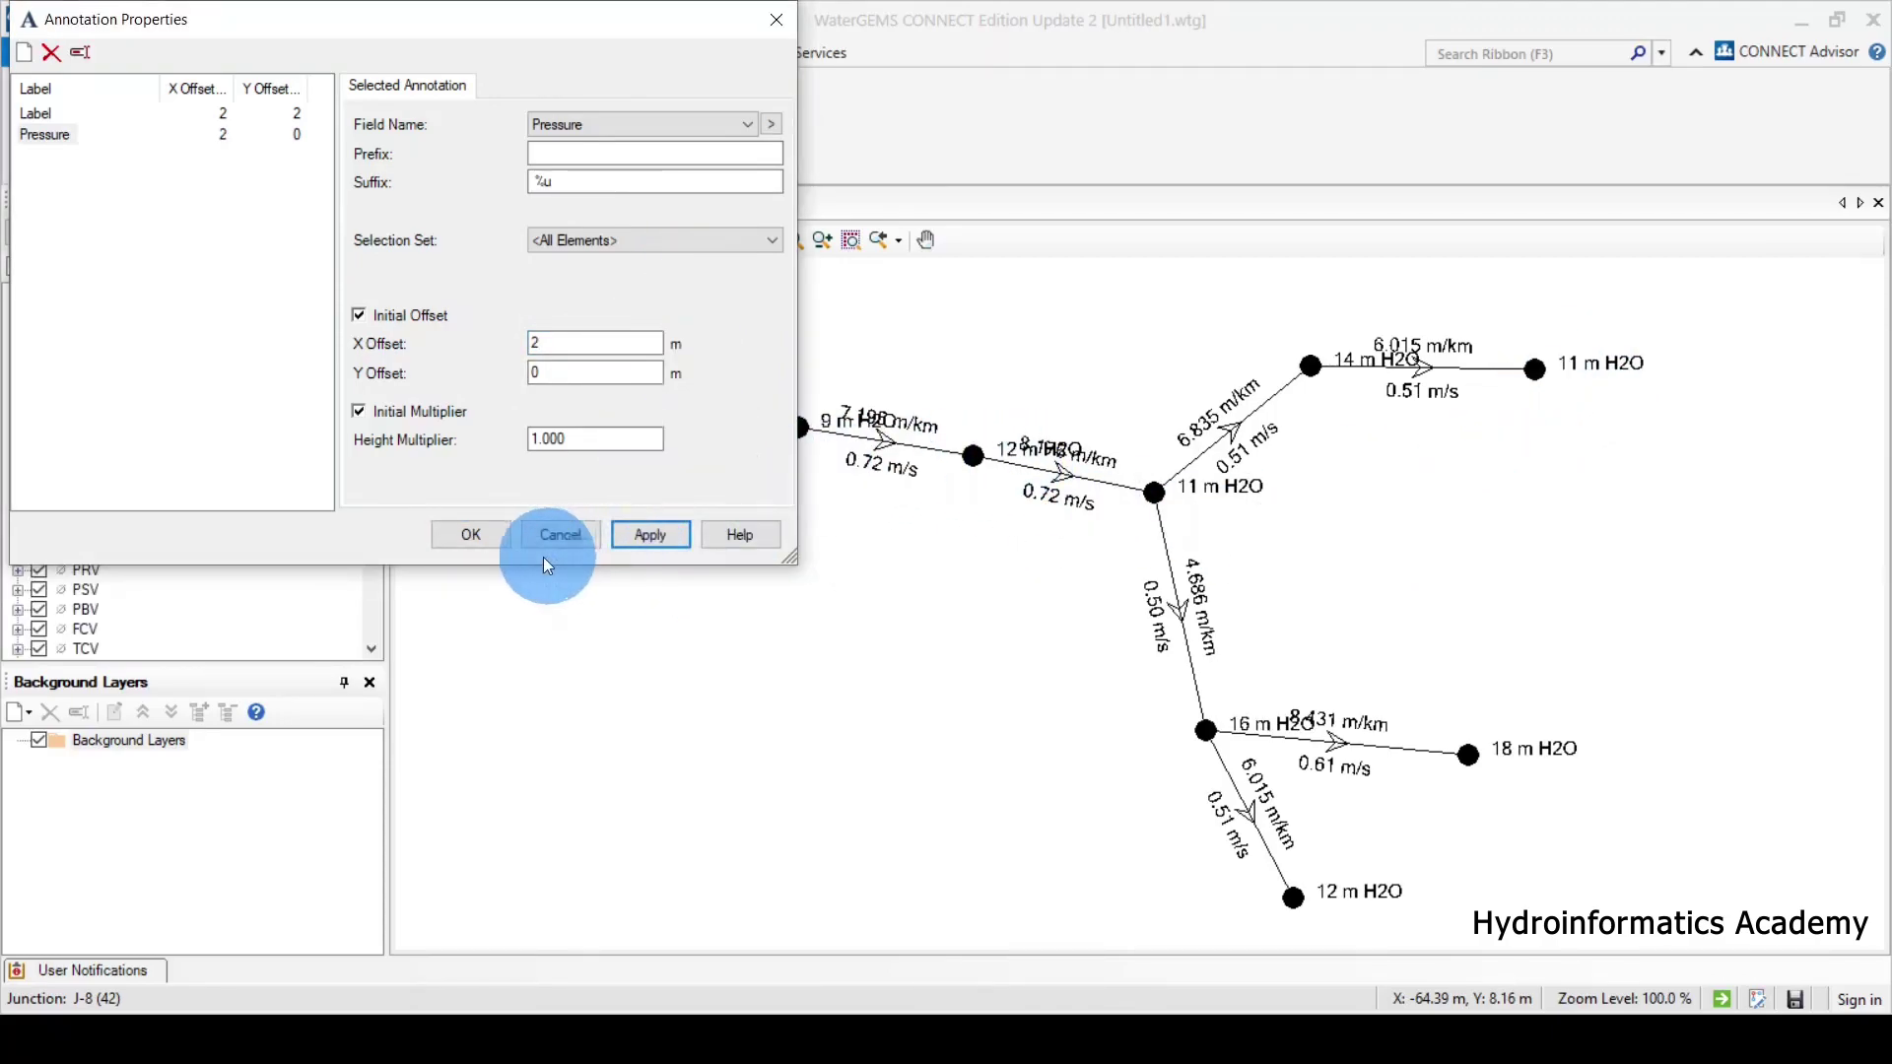
pyautogui.click(477, 538)
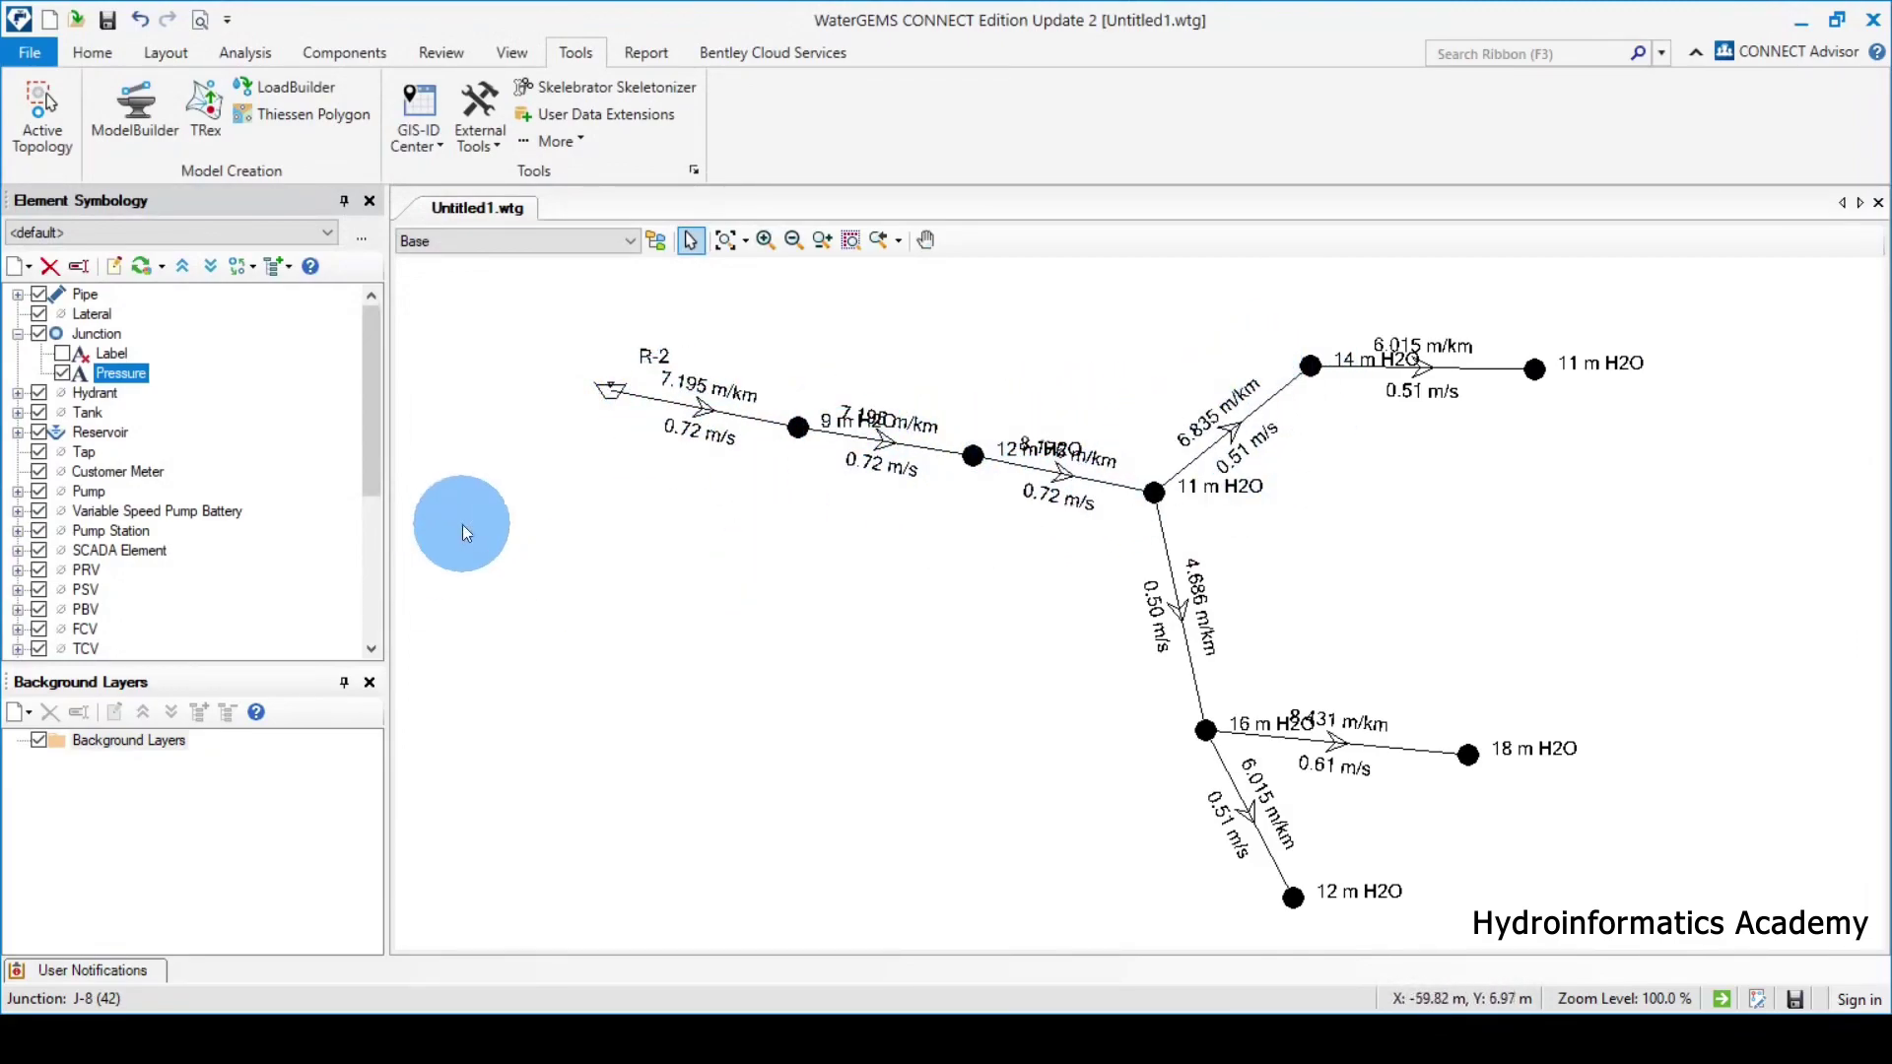
# Hide the pipe velocity and headloss gradient annotations and collapse the pipe annotation list.
pyautogui.click(18, 294)
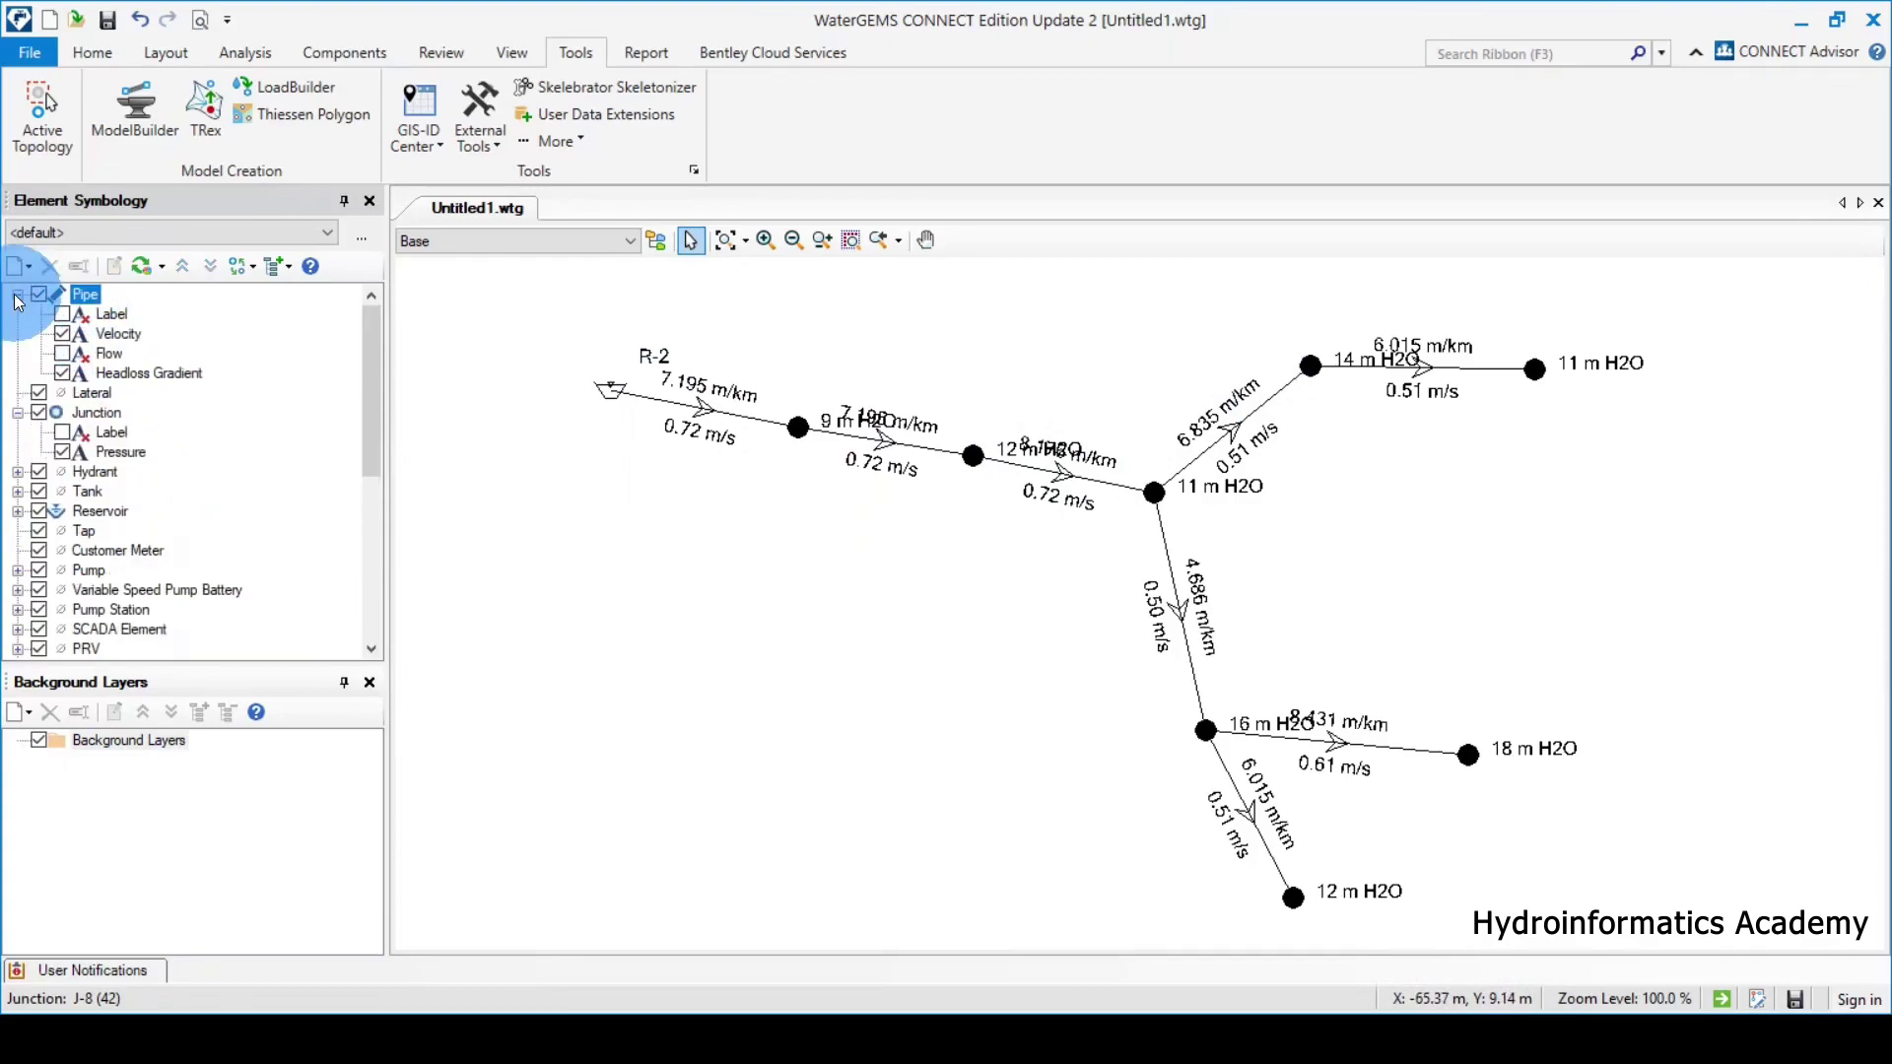
pyautogui.click(64, 334)
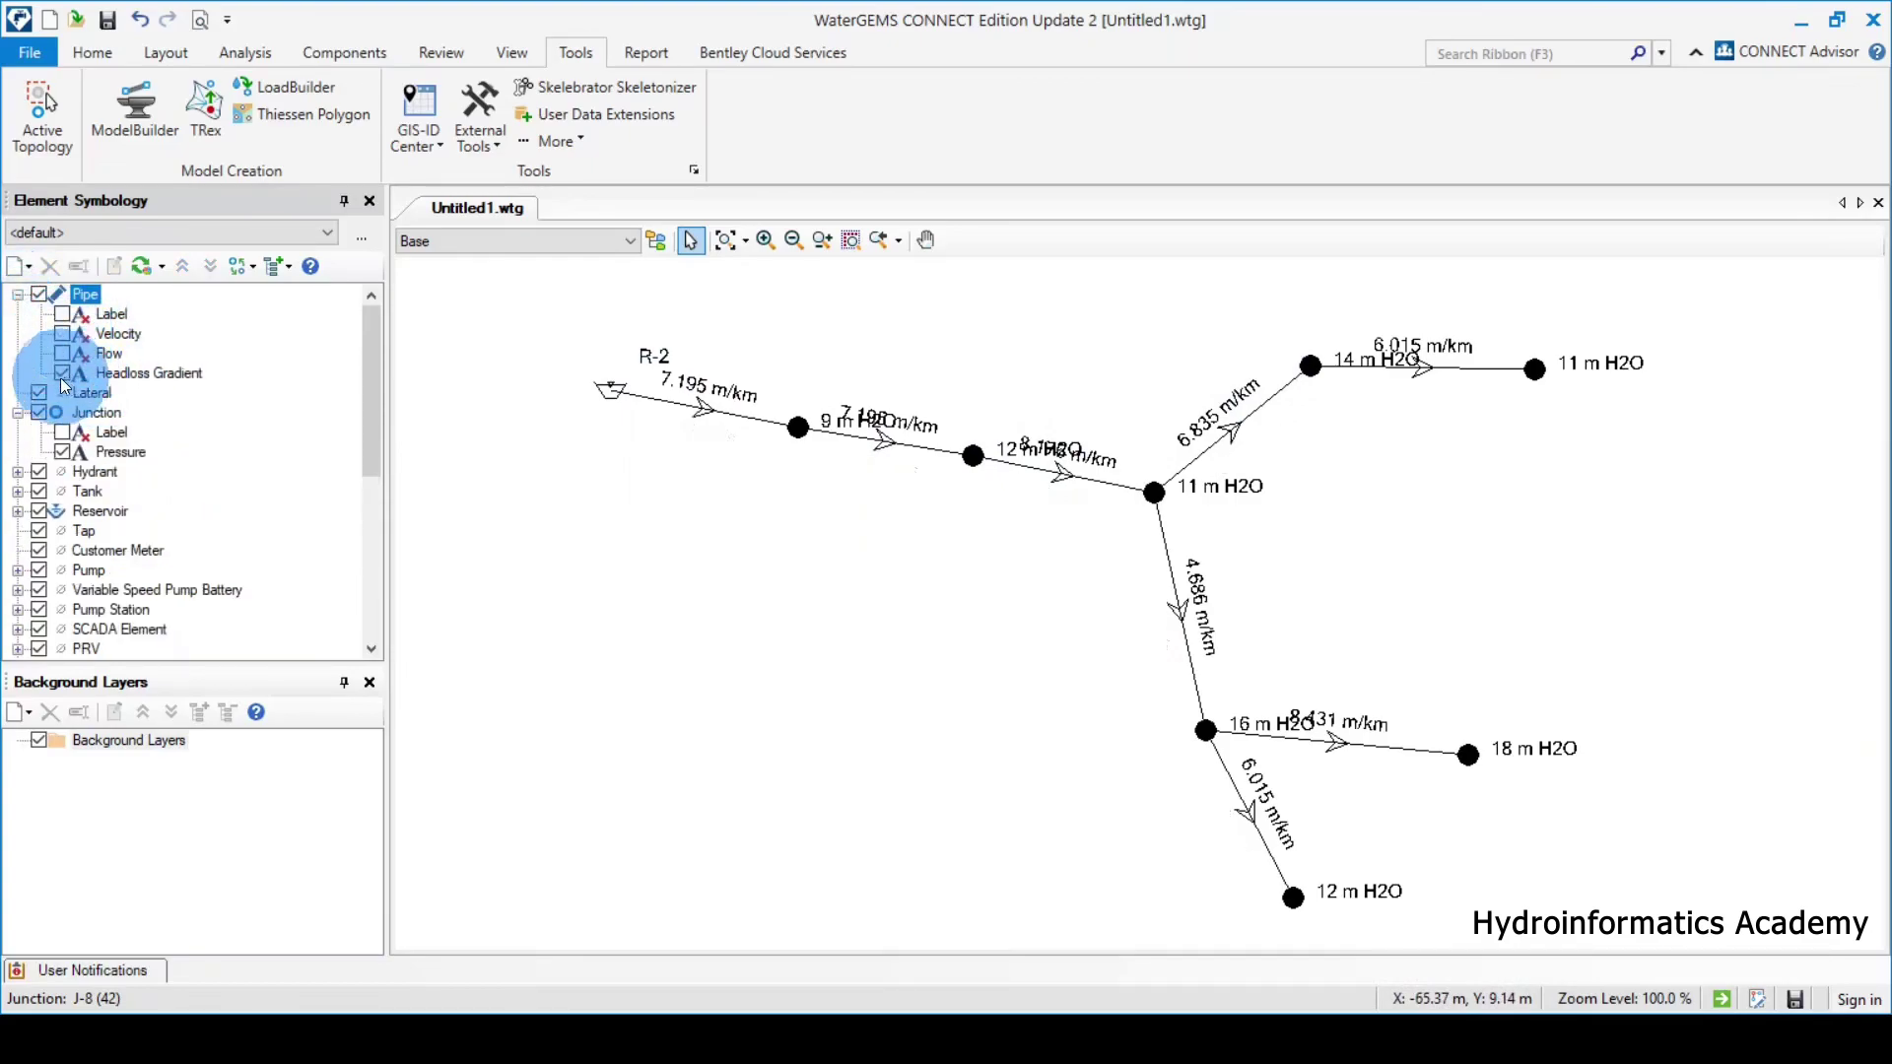
pyautogui.click(62, 374)
pyautogui.click(18, 294)
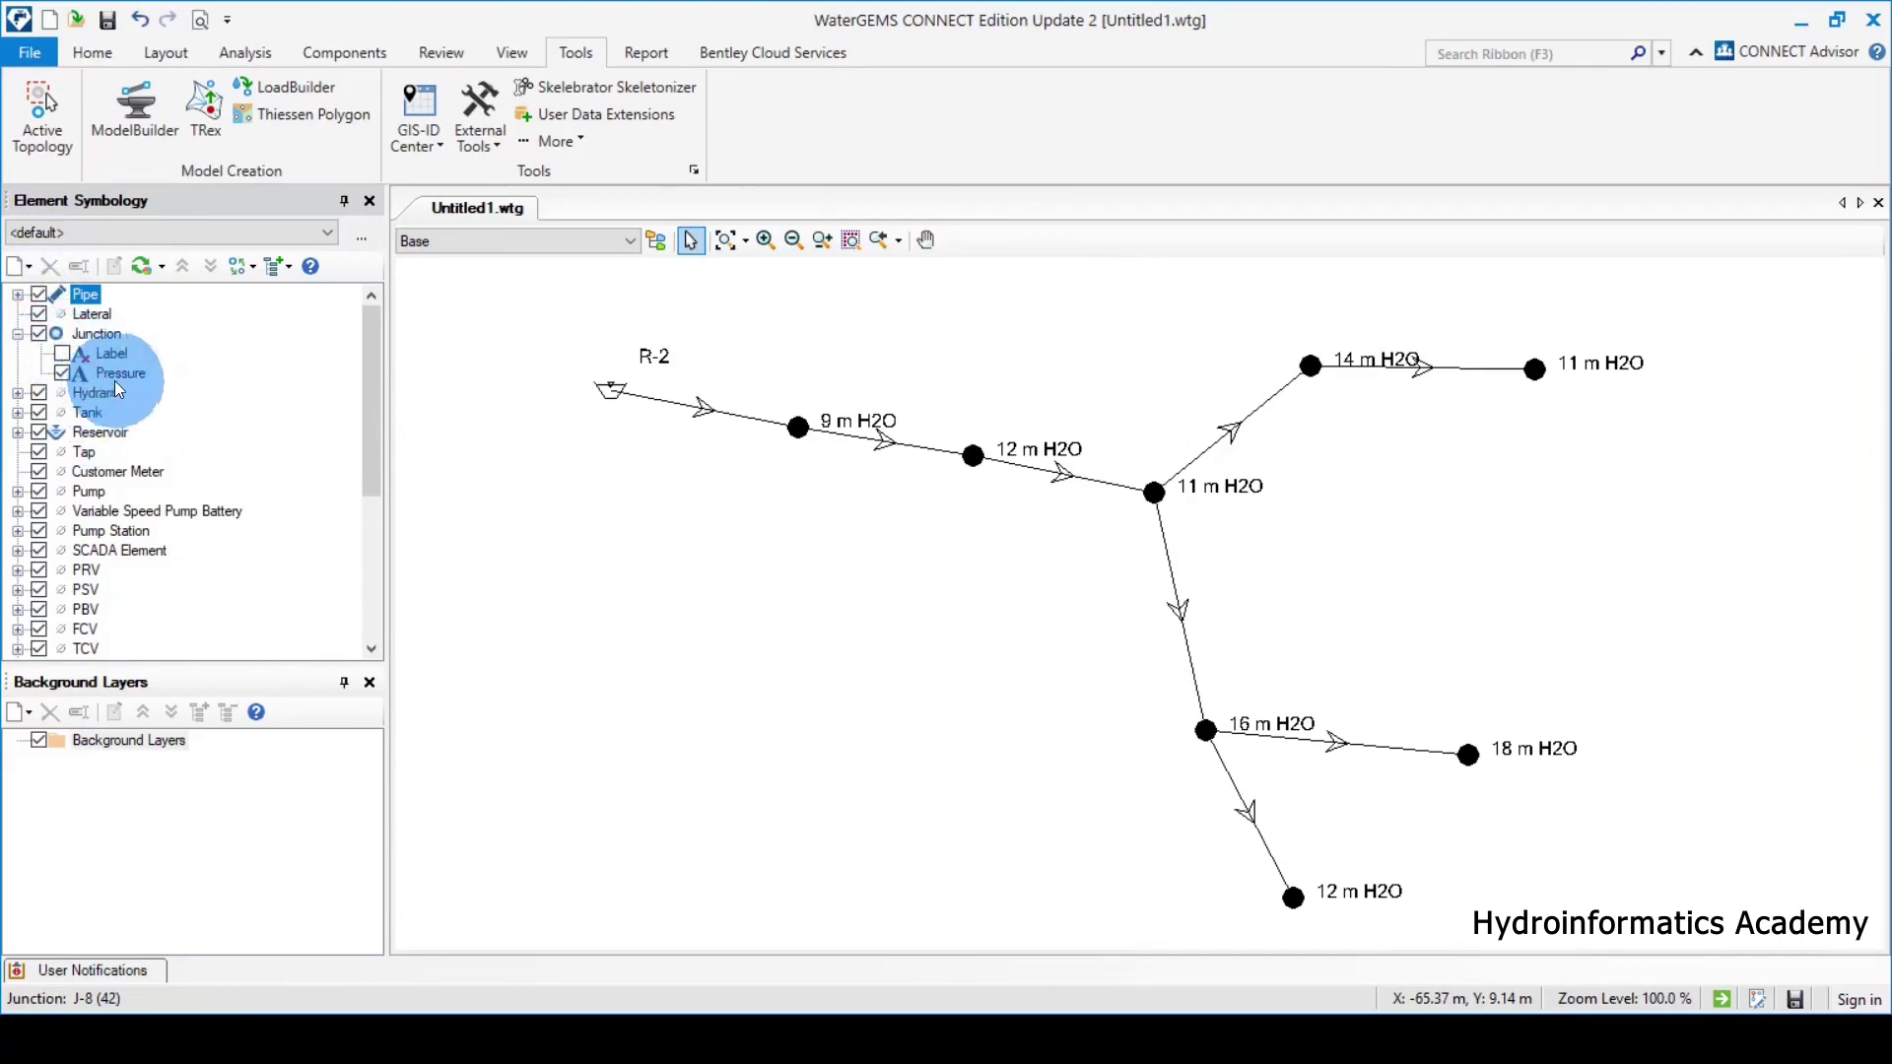
# Edit the junction pressure annotation, setting its initial Y offset to 2 m, and apply the change.
pyautogui.click(110, 374)
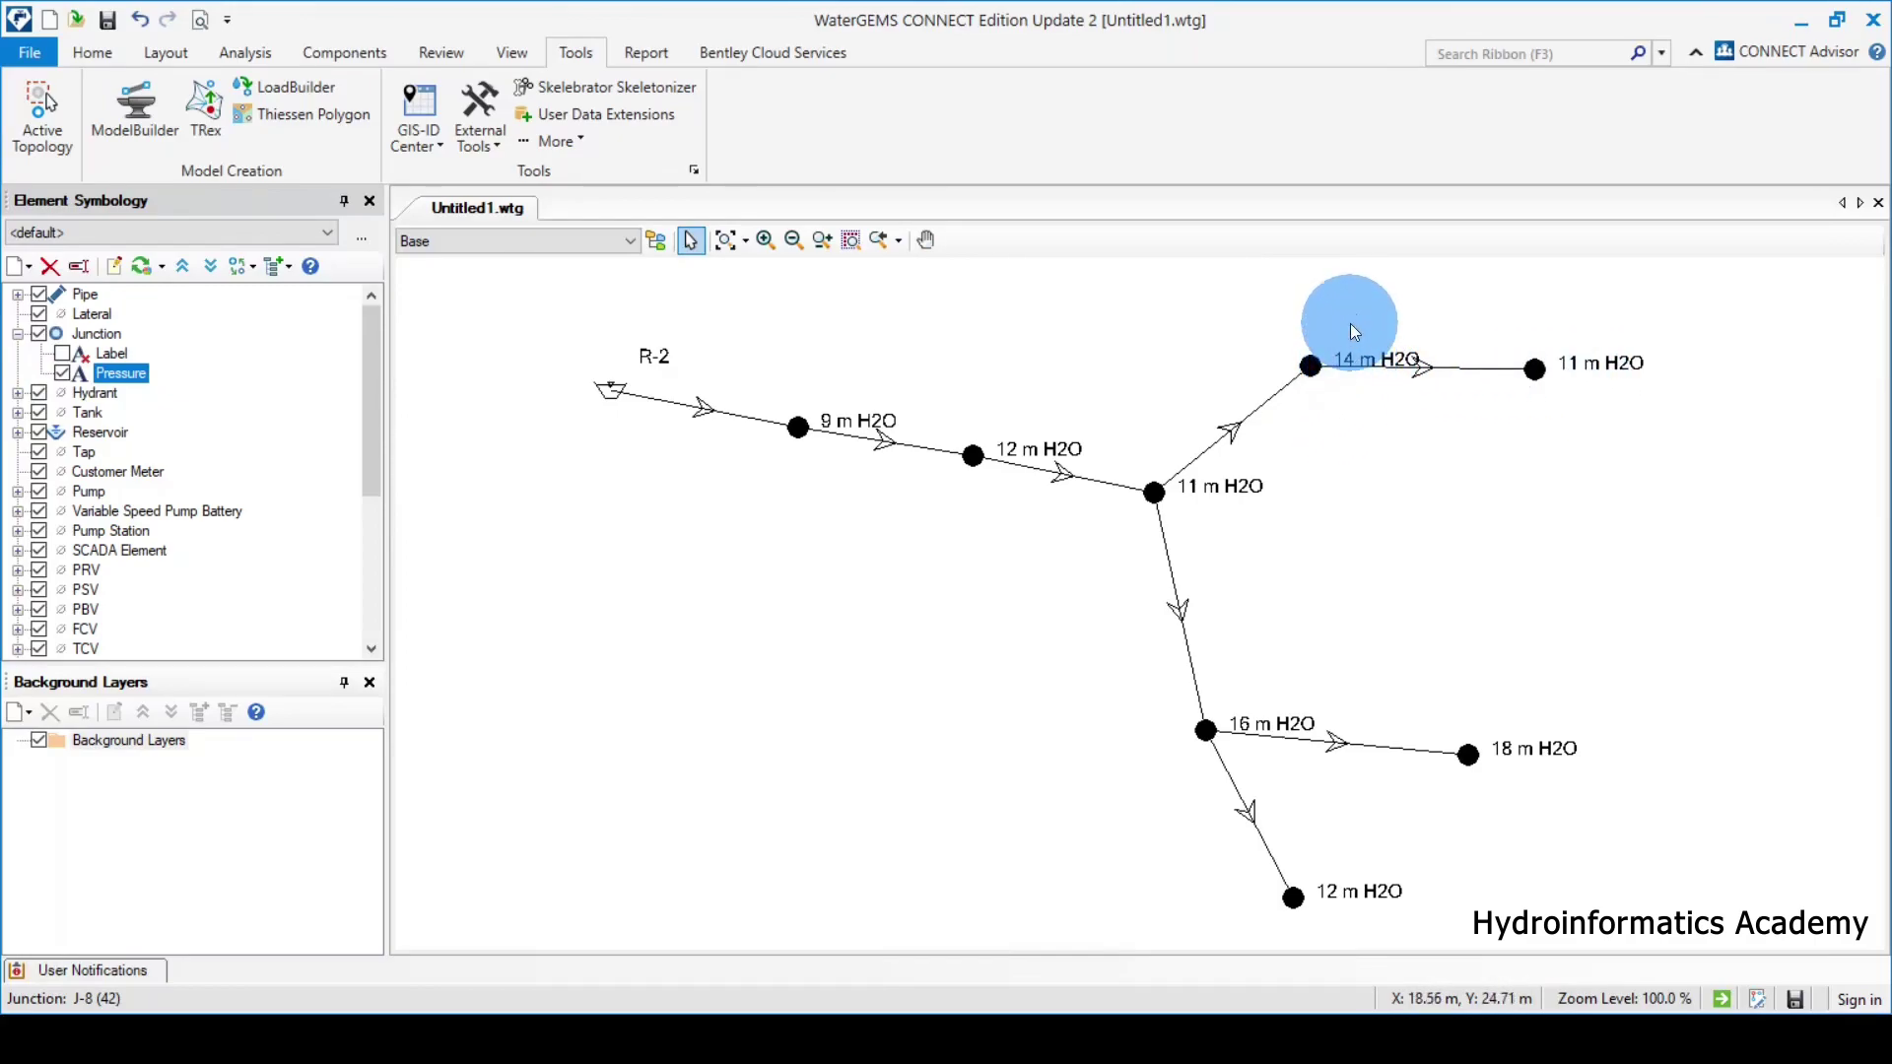
pyautogui.rightClick(116, 376)
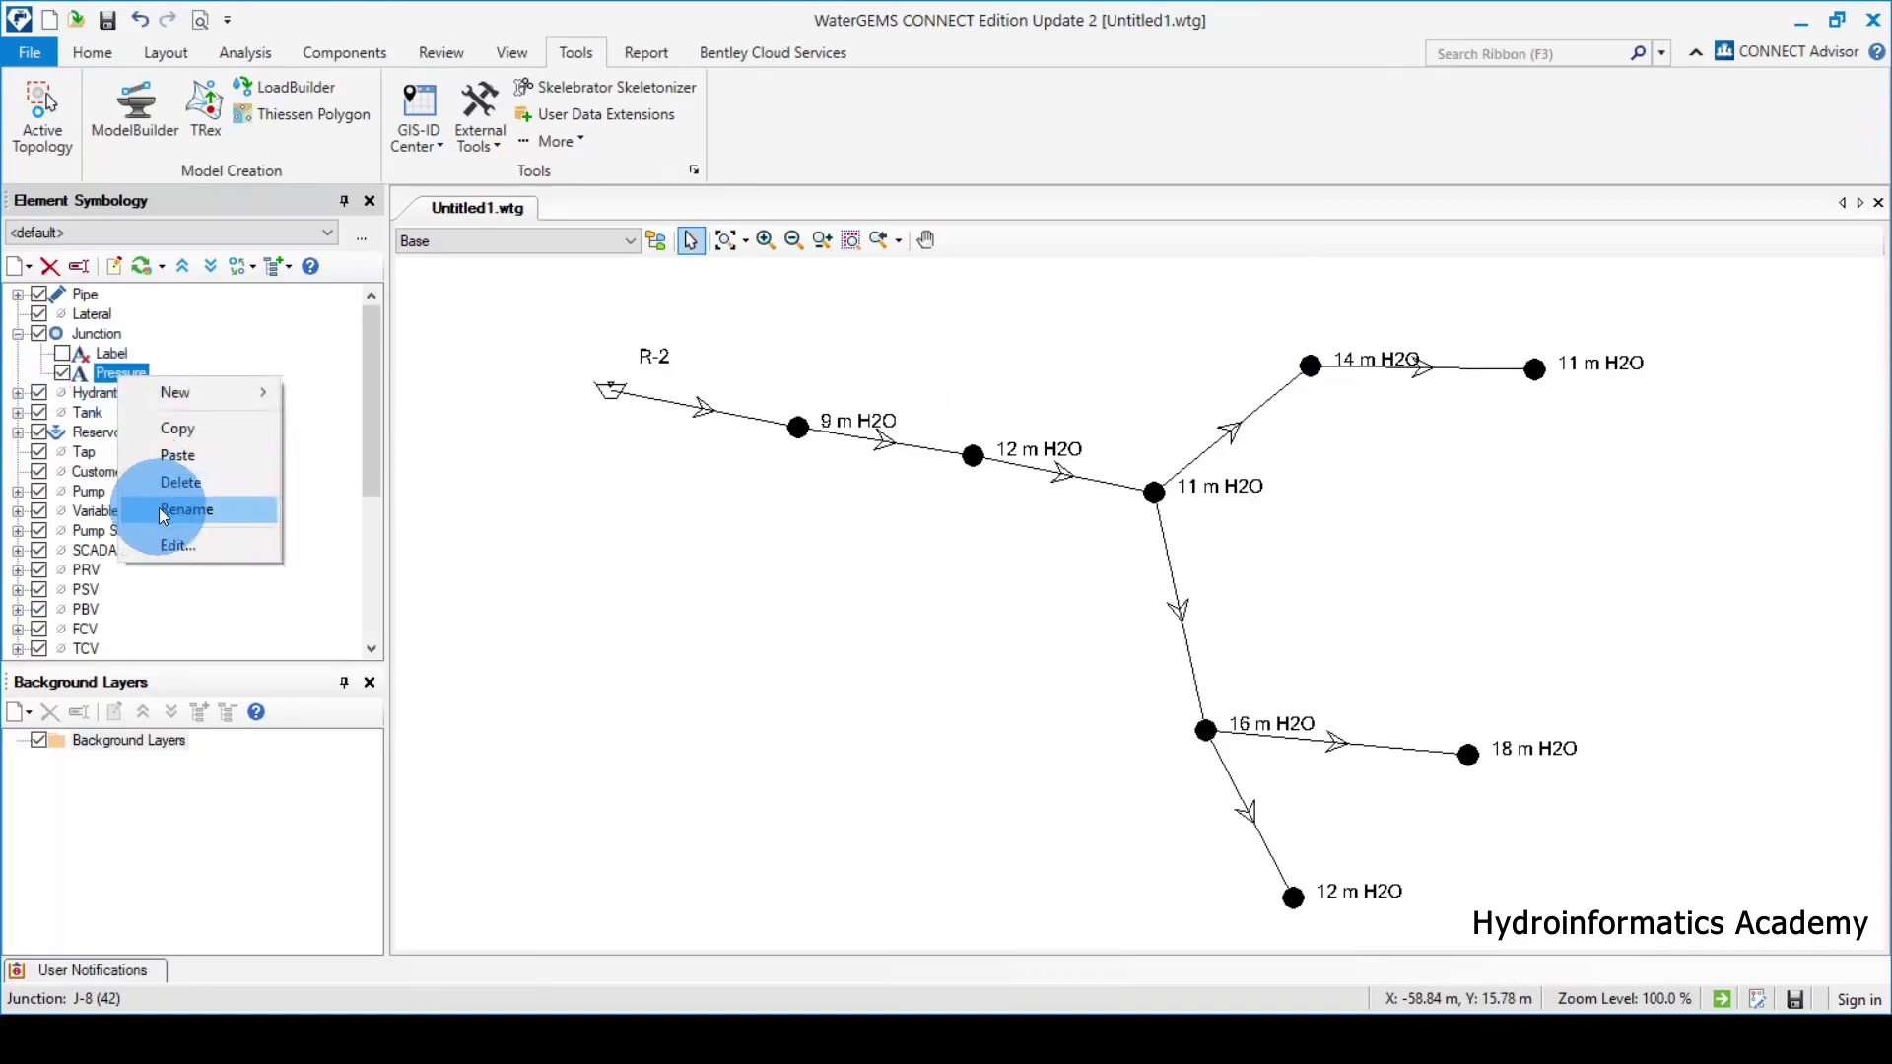
pyautogui.click(166, 545)
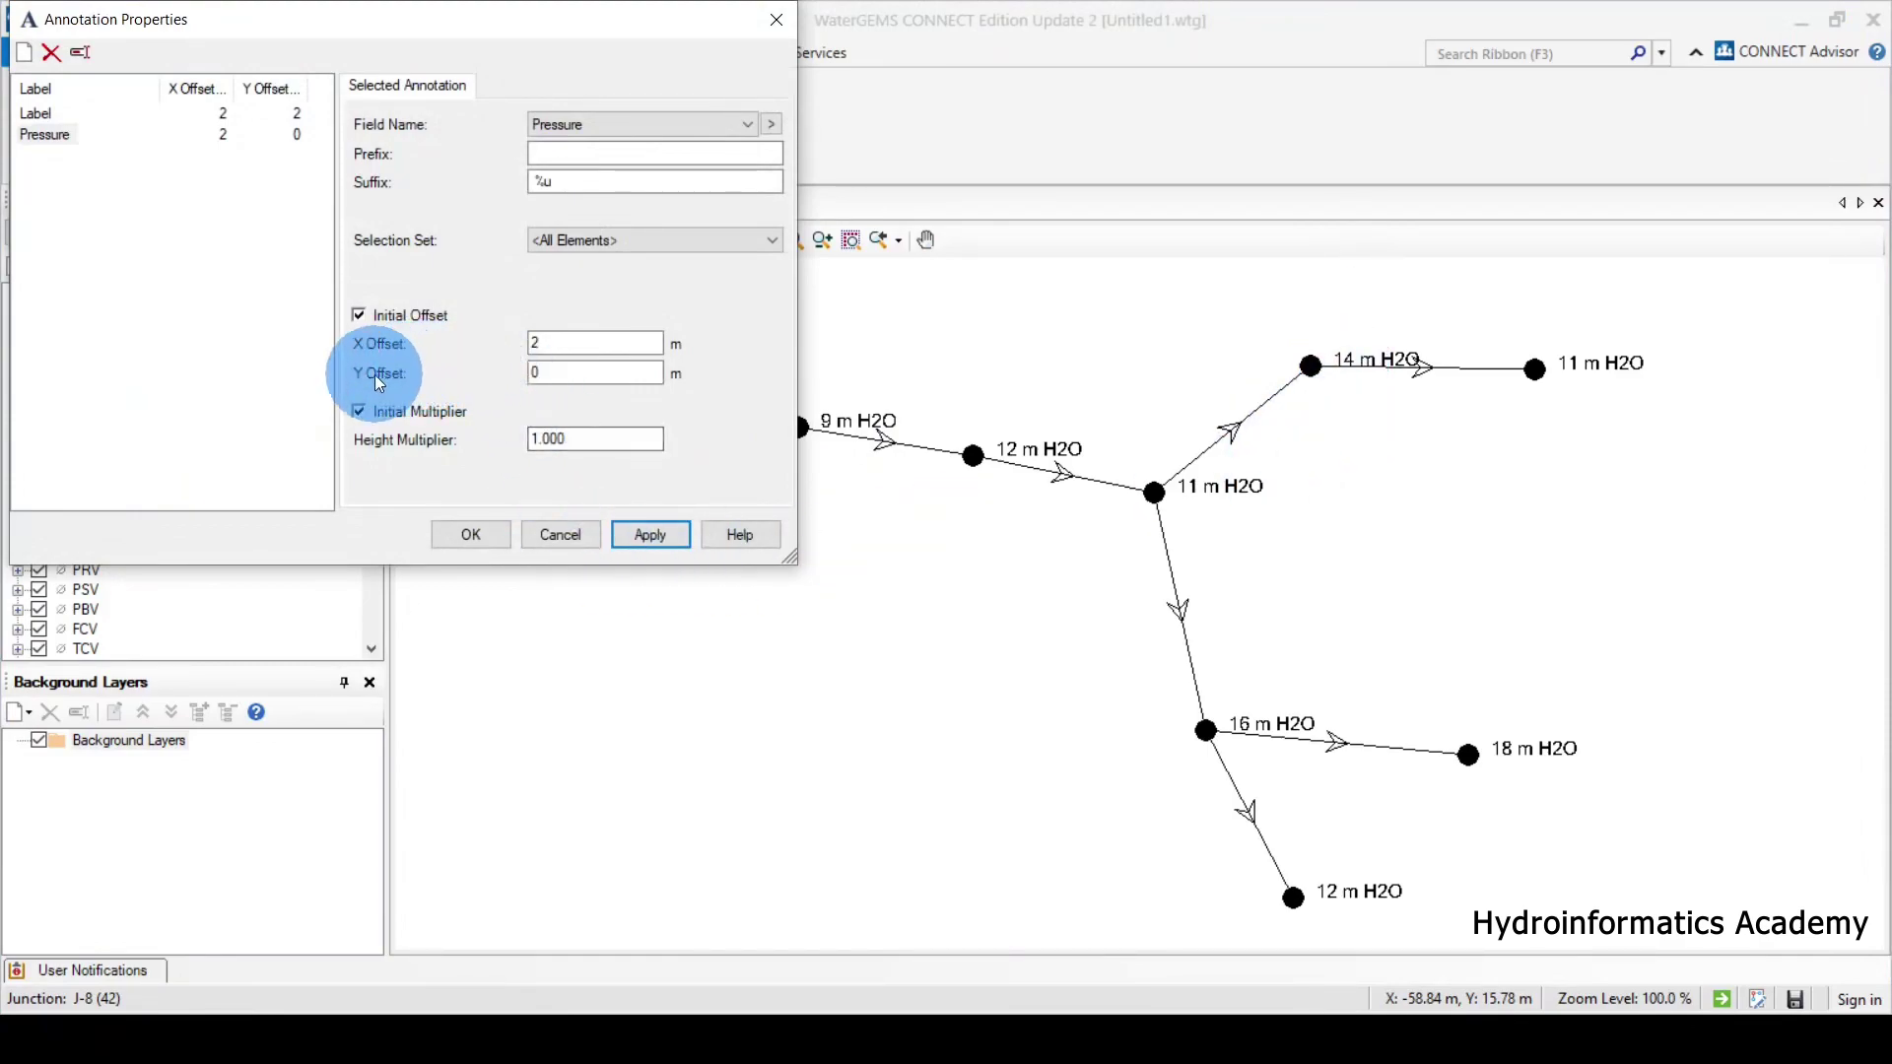
pyautogui.doubleClick(539, 374)
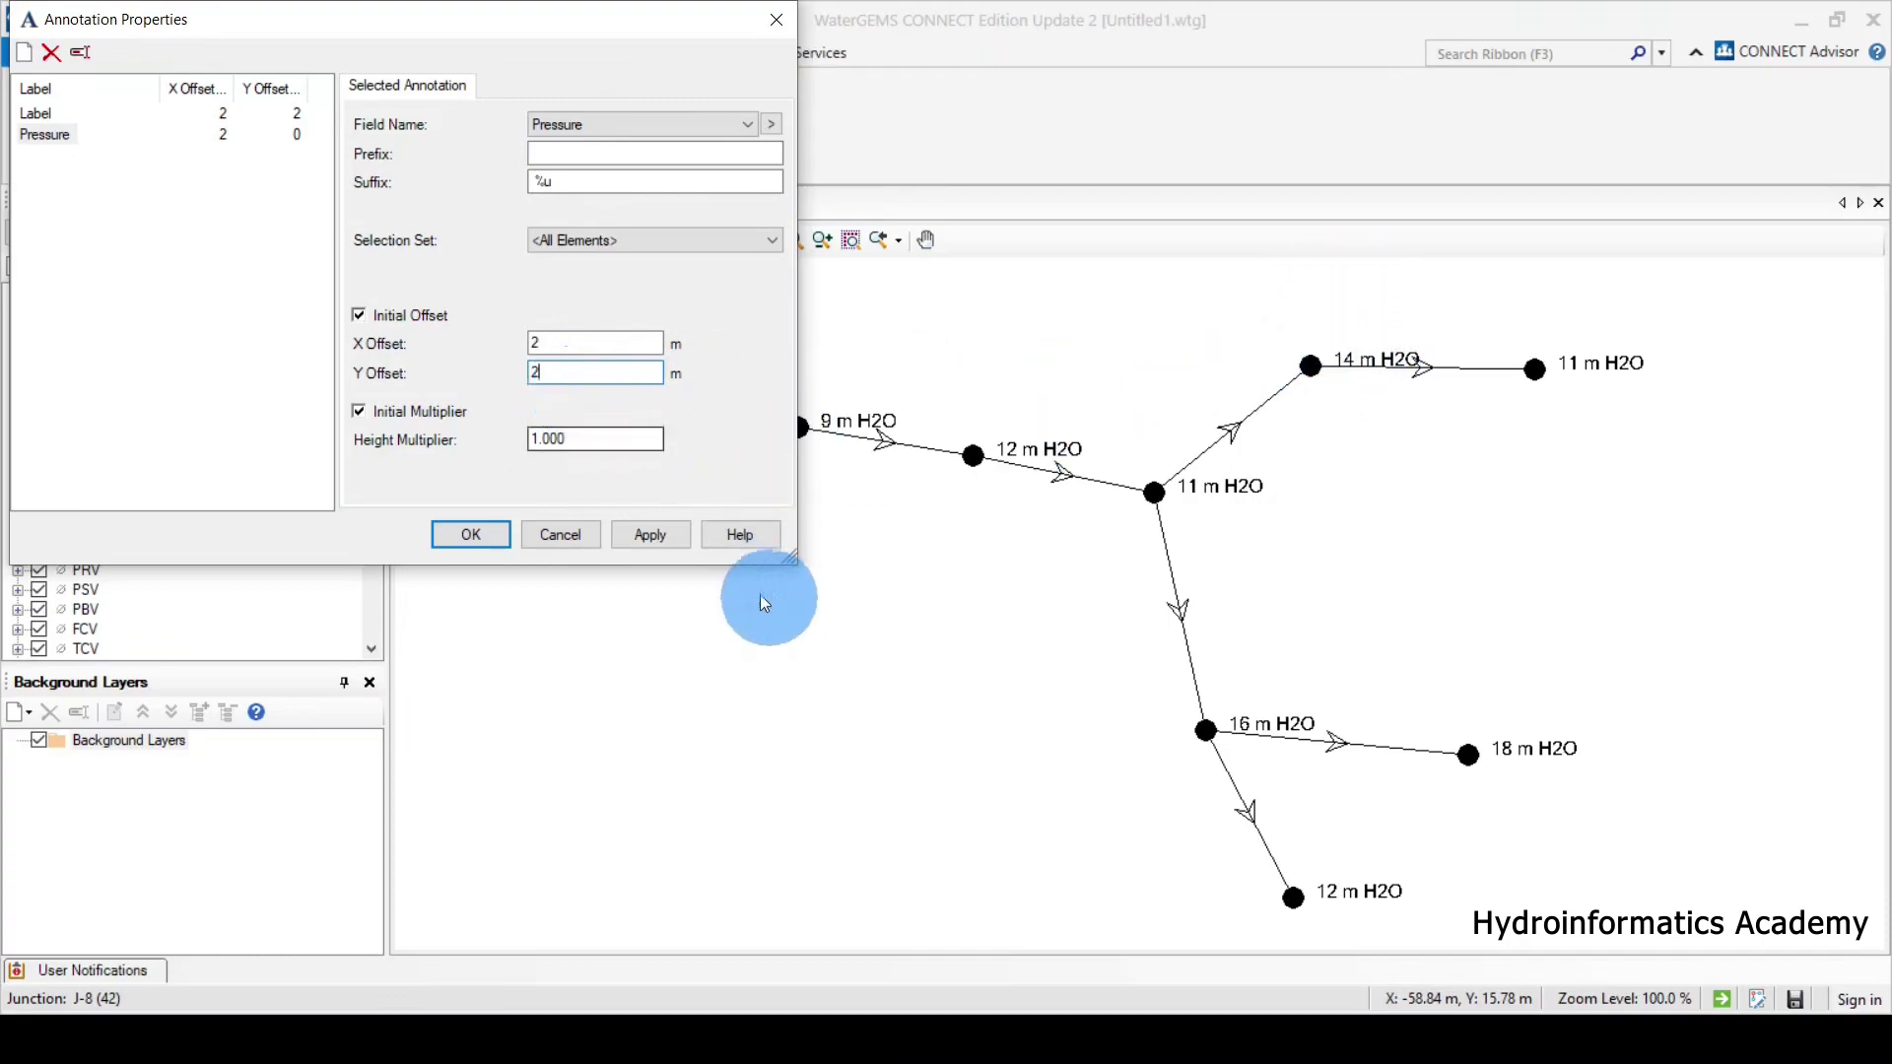
pyautogui.click(647, 535)
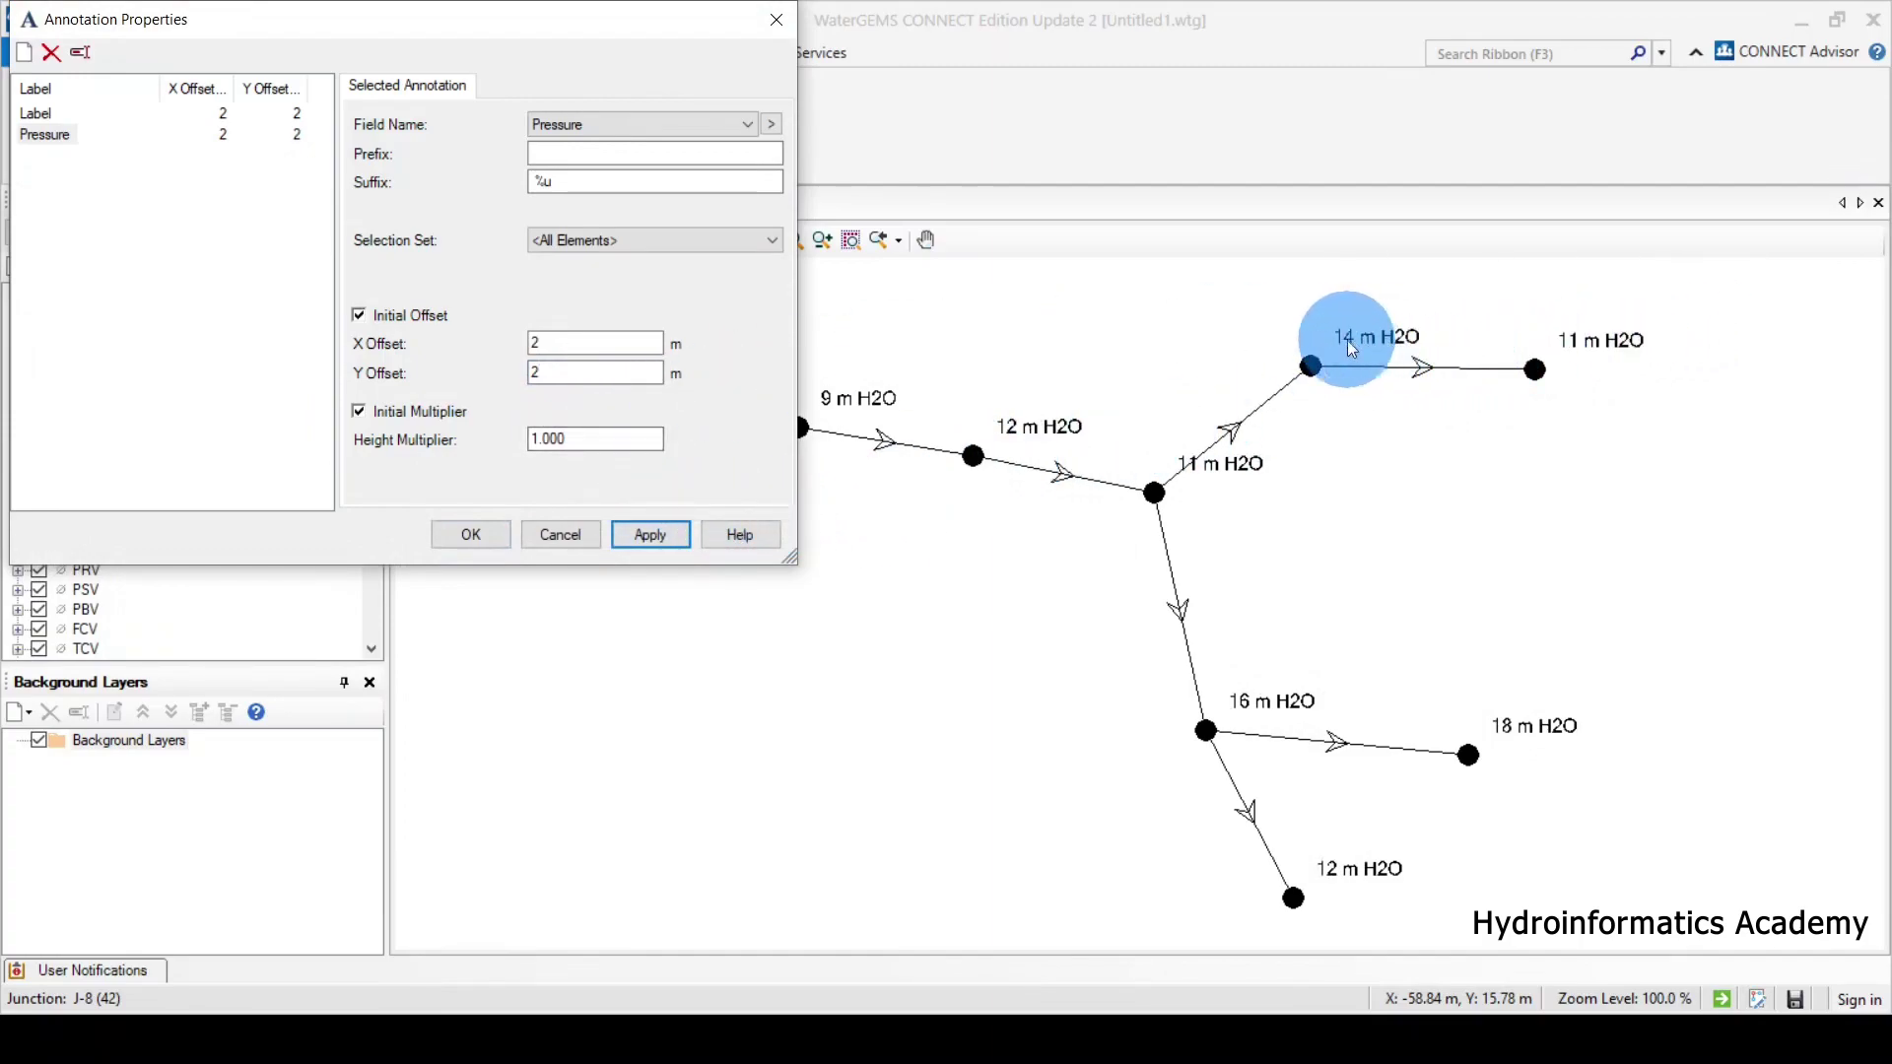
# Set the pressure annotation's initial X offset to 1 m and apply the change.
pyautogui.click(550, 343)
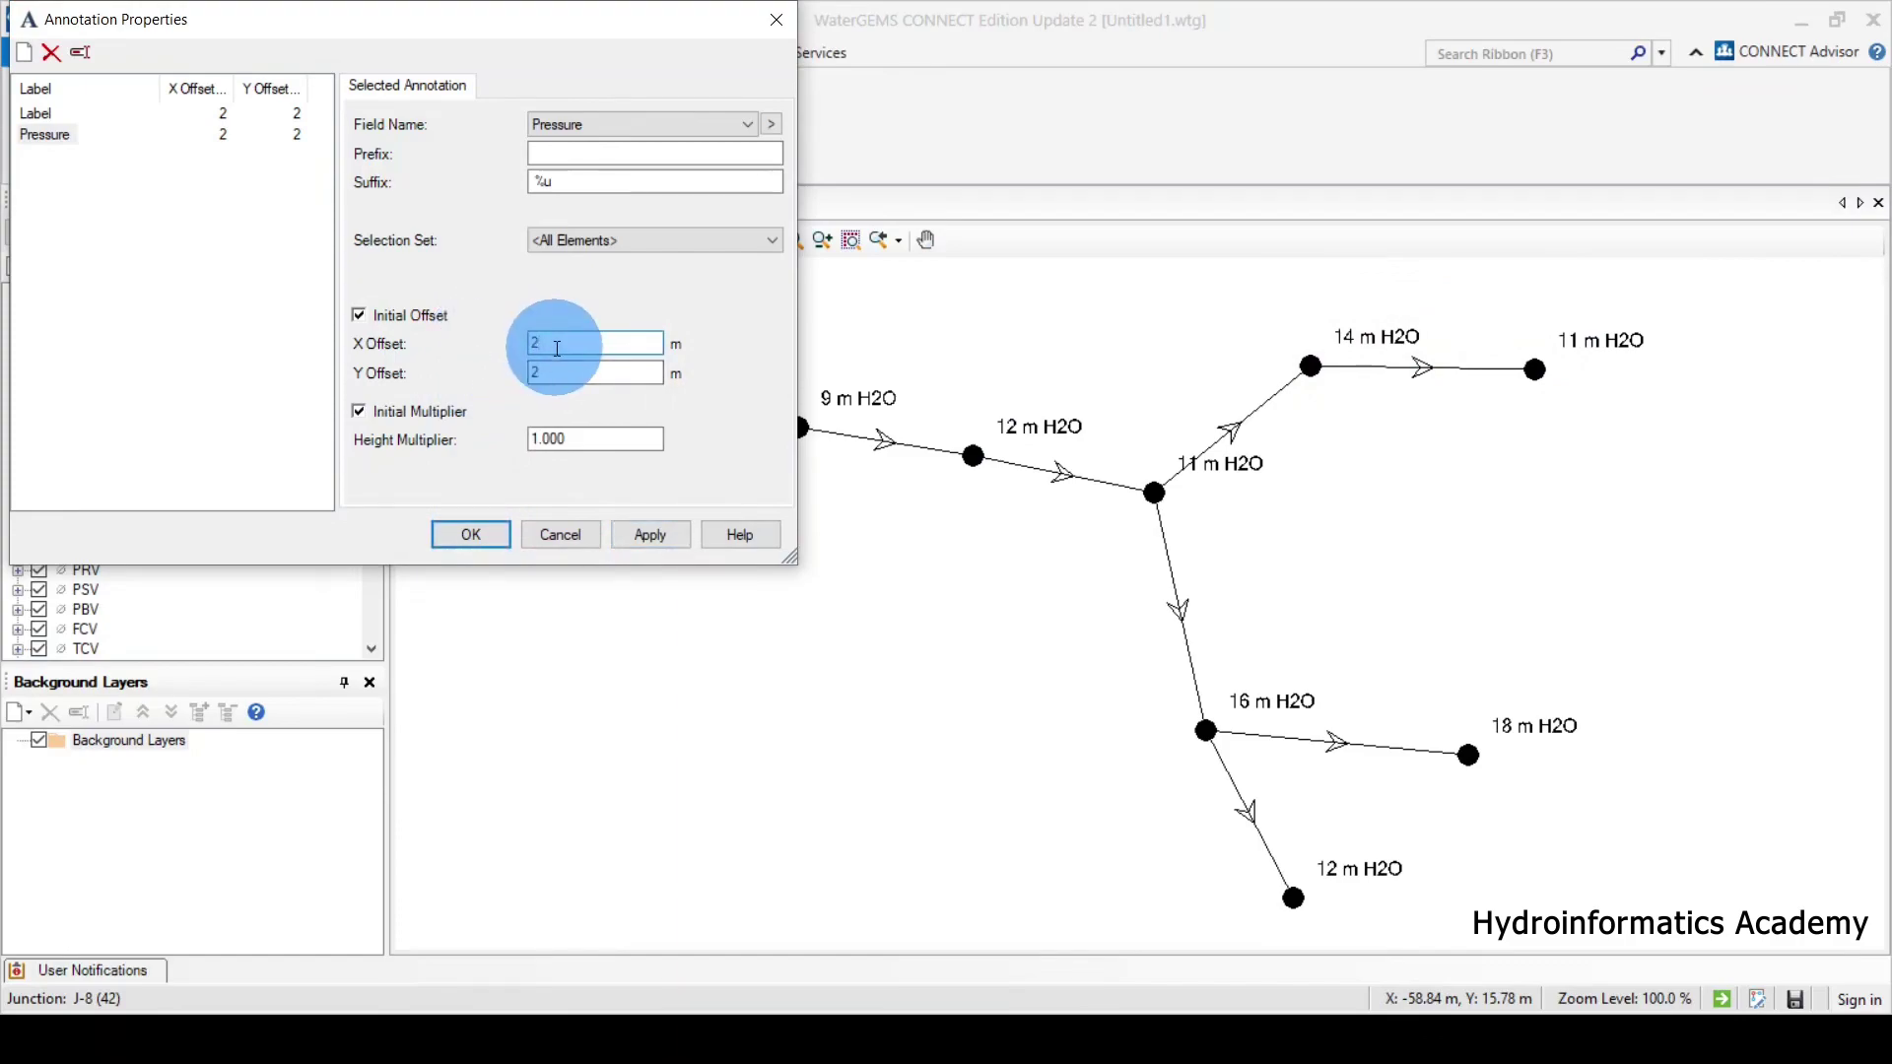
pyautogui.press('BackSpace')
pyautogui.write('1')
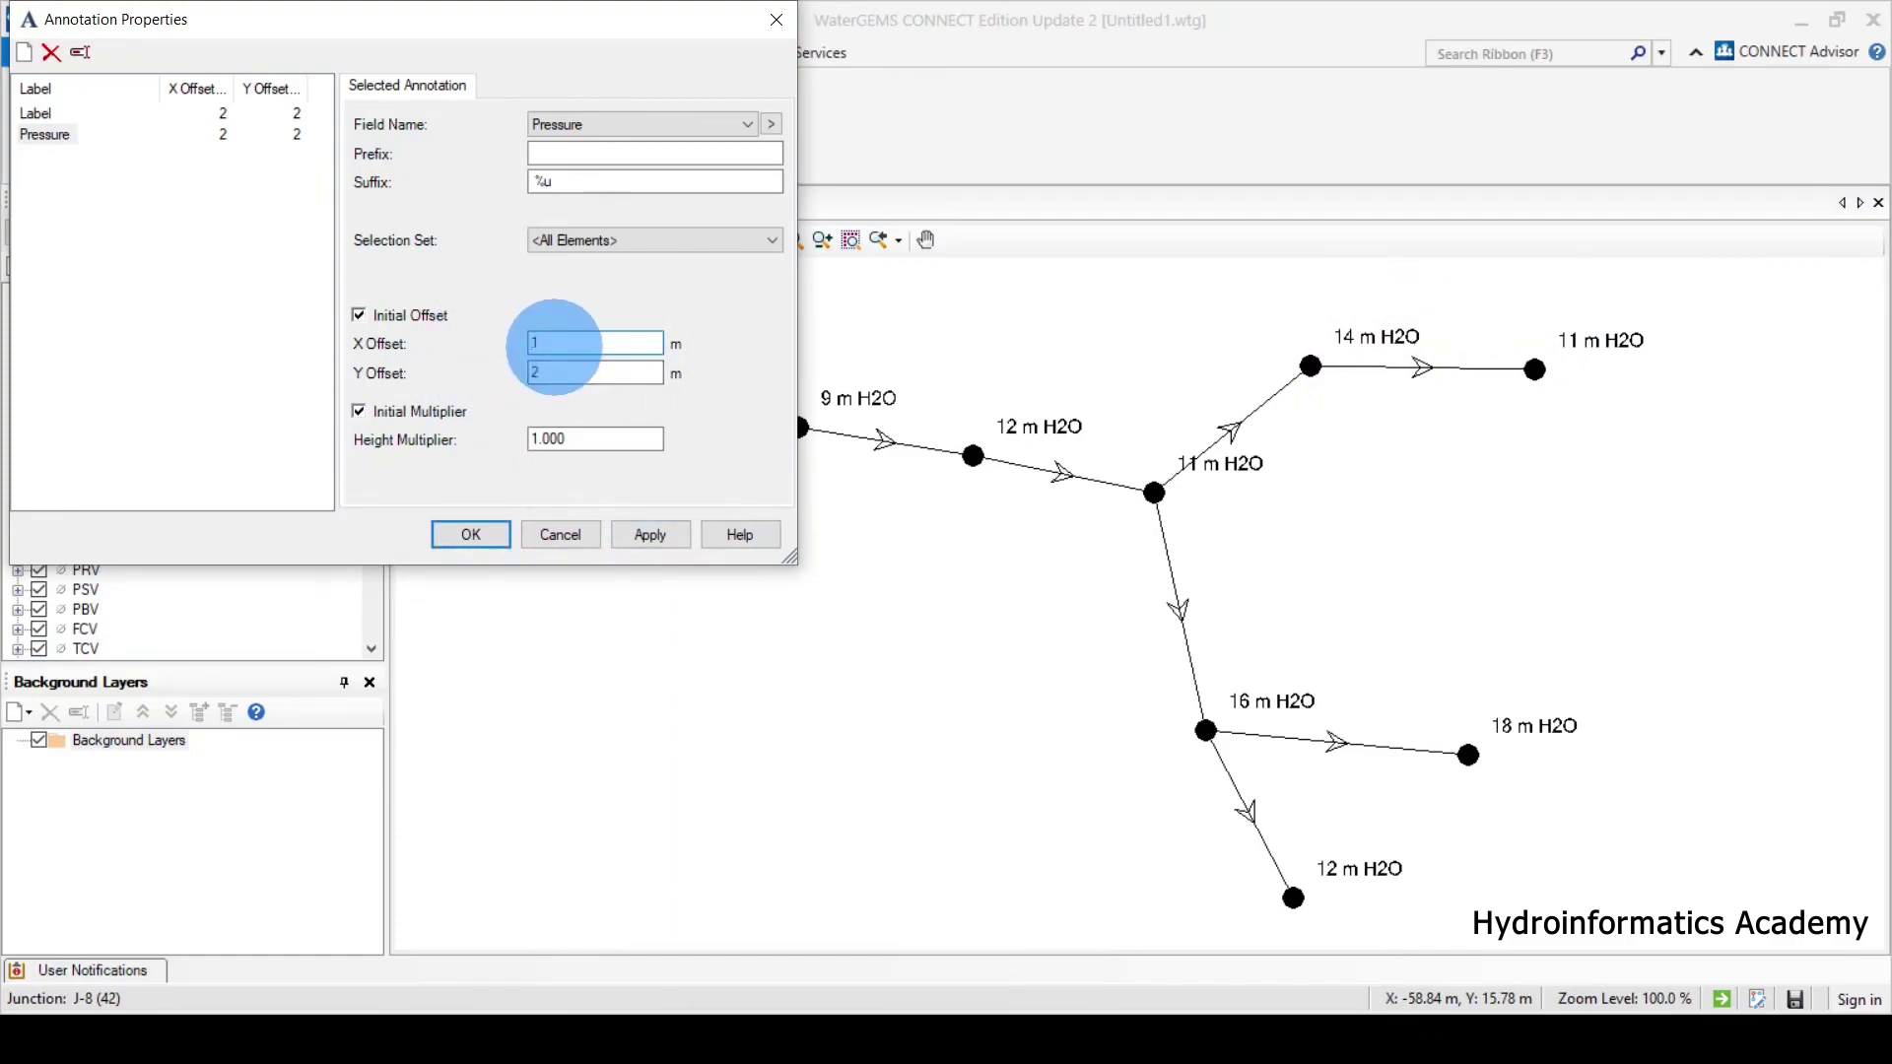
pyautogui.click(651, 534)
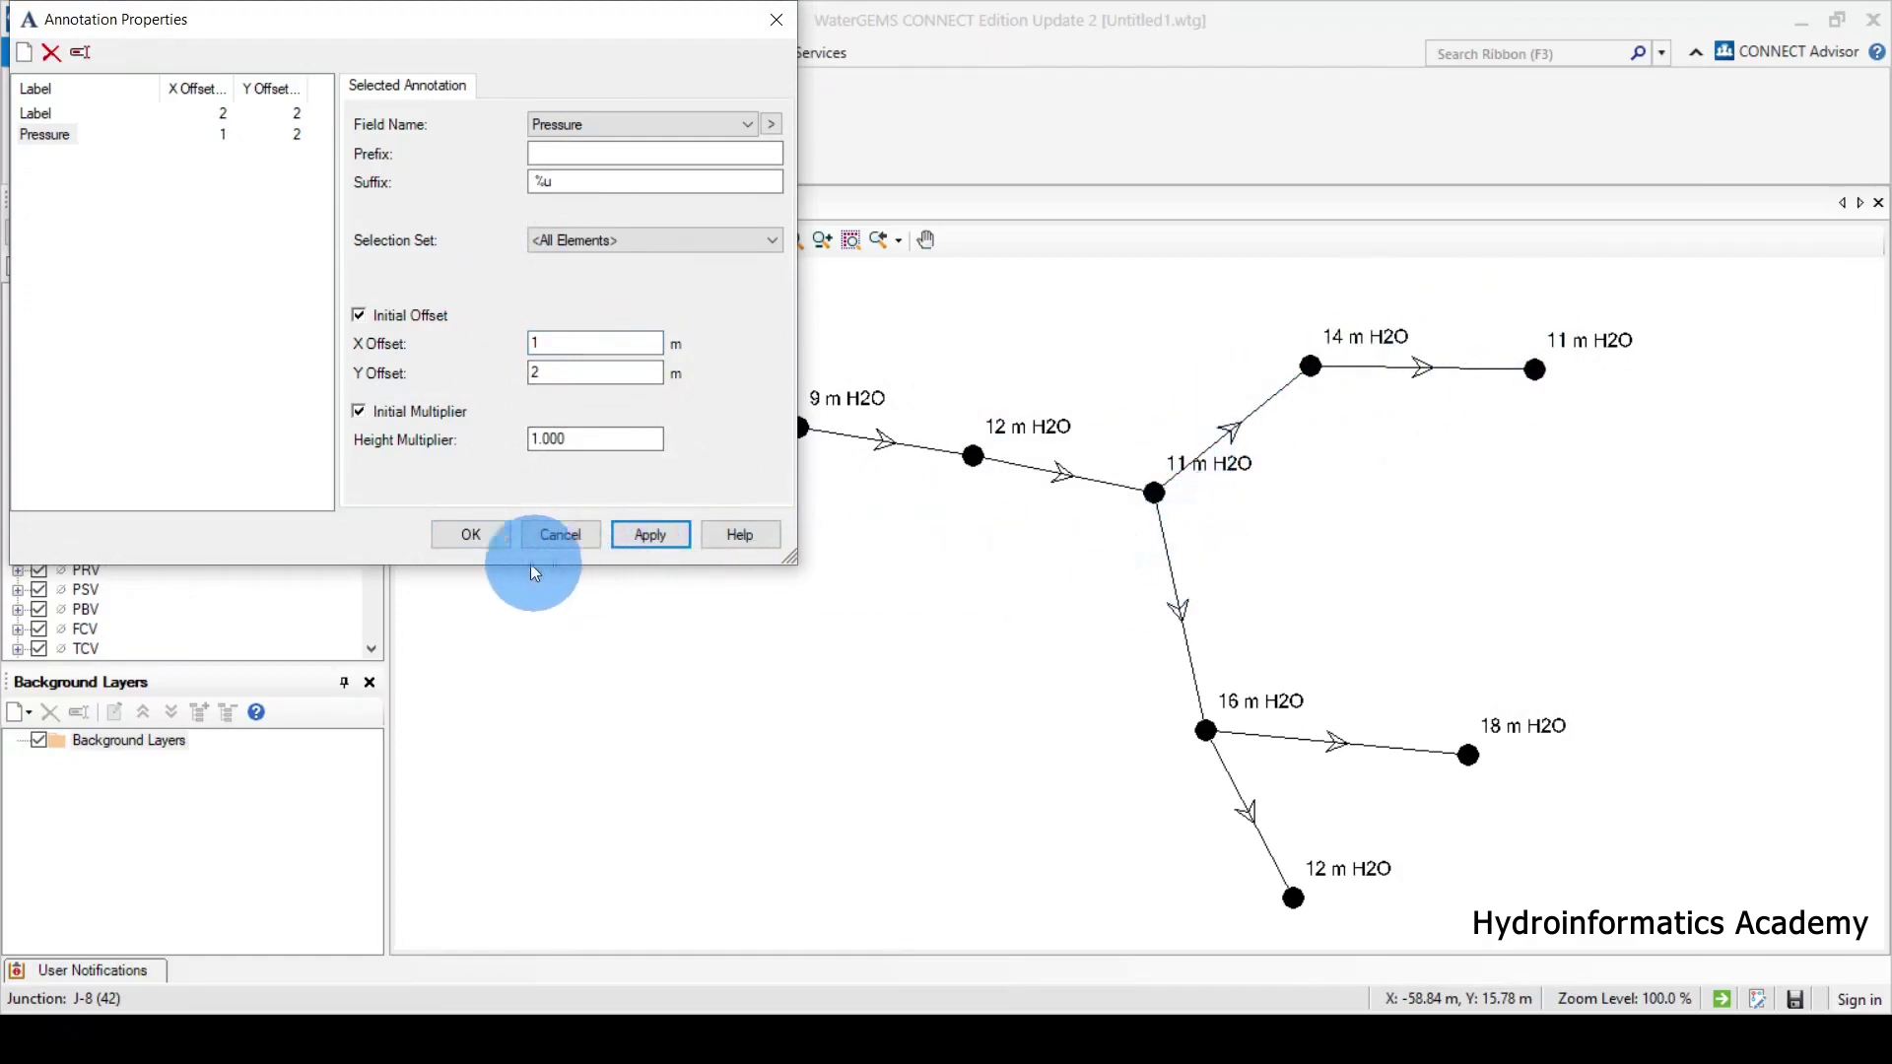
# Set the pressure annotation's initial X offset to 0 m, apply it and accept the annotation properties.
pyautogui.click(547, 345)
pyautogui.write('0')
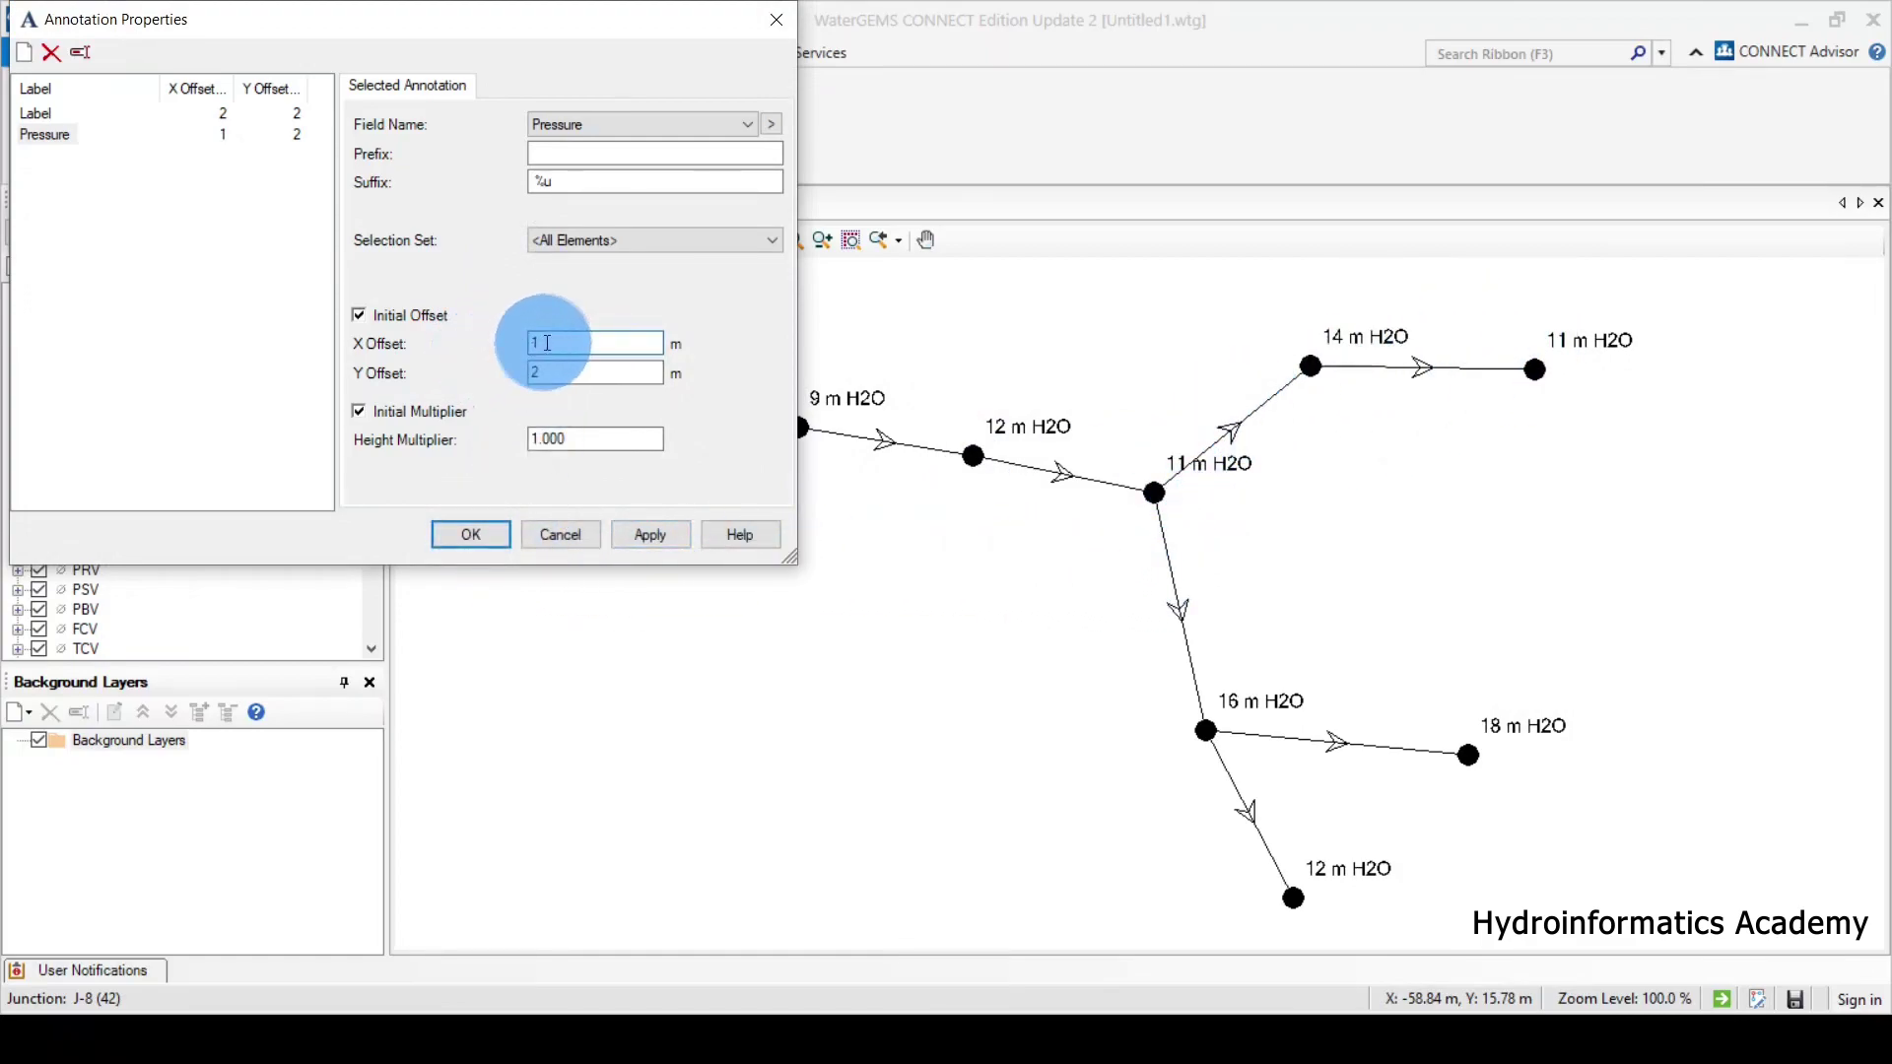
pyautogui.click(660, 525)
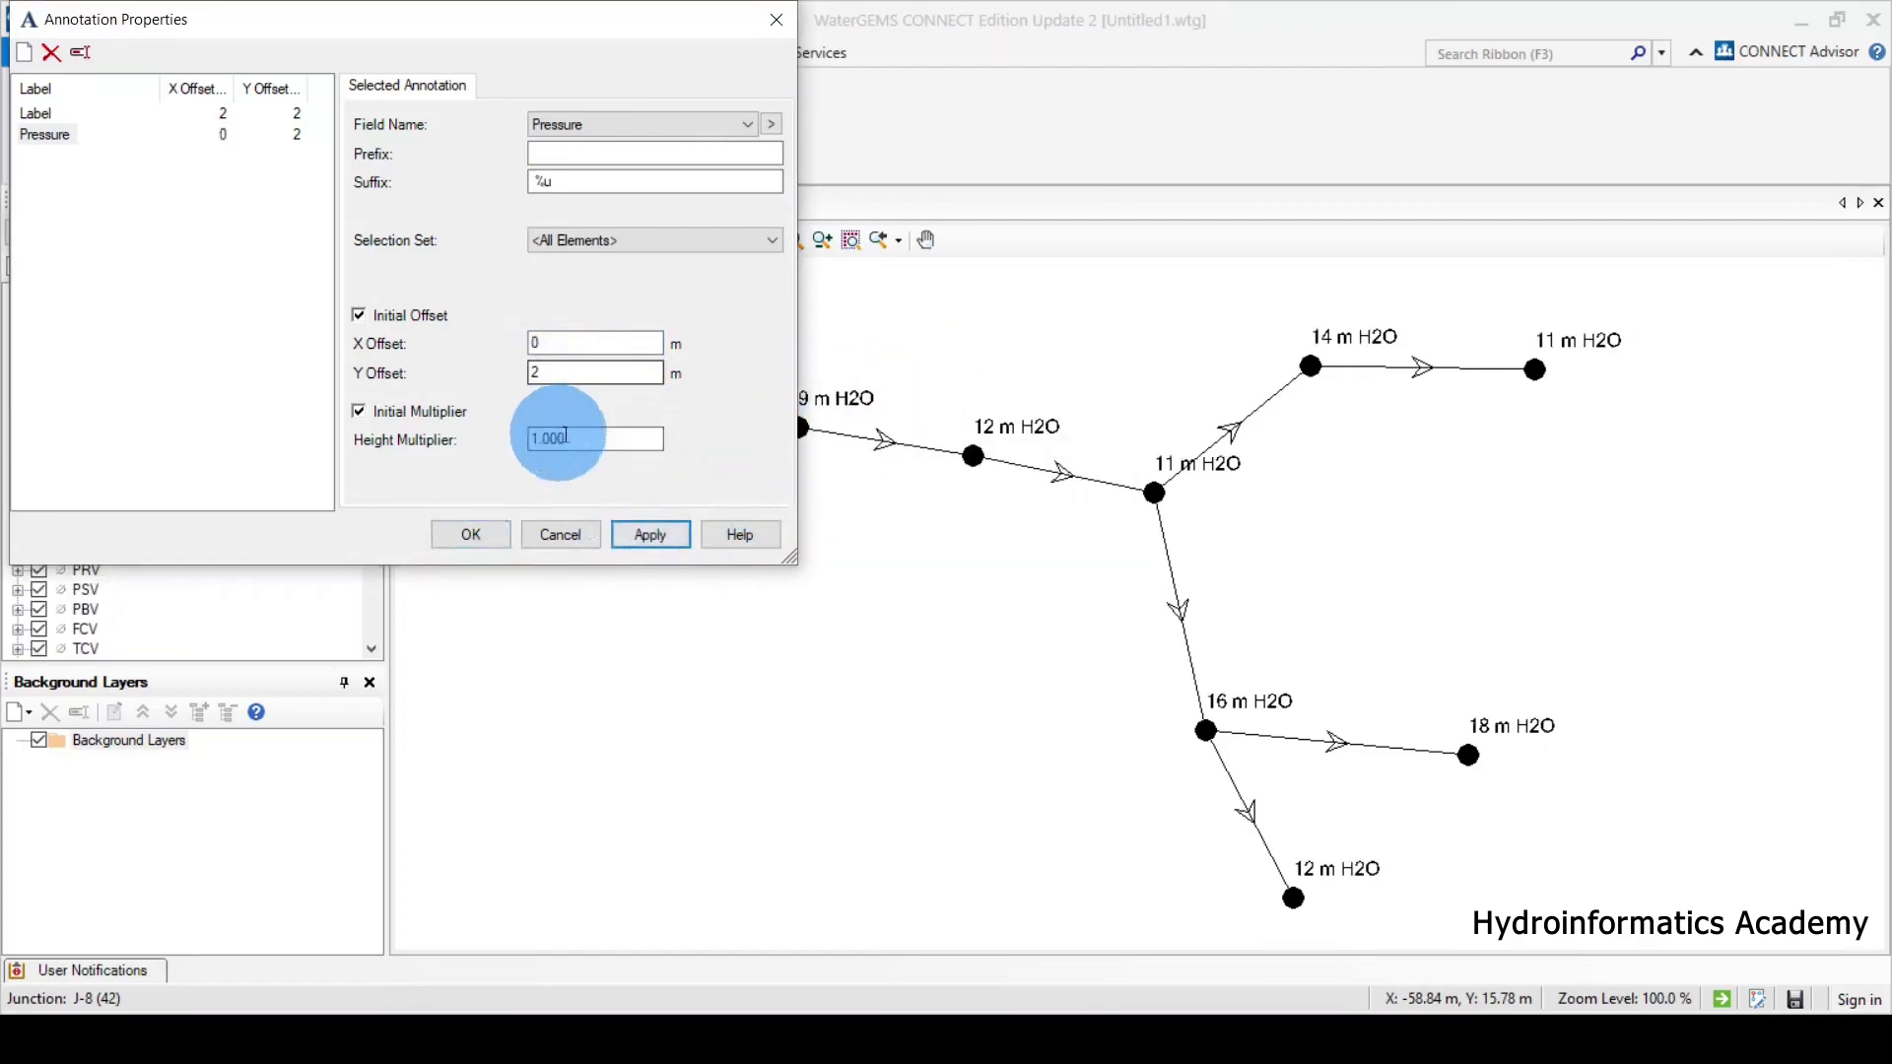
pyautogui.moveTo(635, 32); pyautogui.dragTo(510, 184)
pyautogui.click(344, 690)
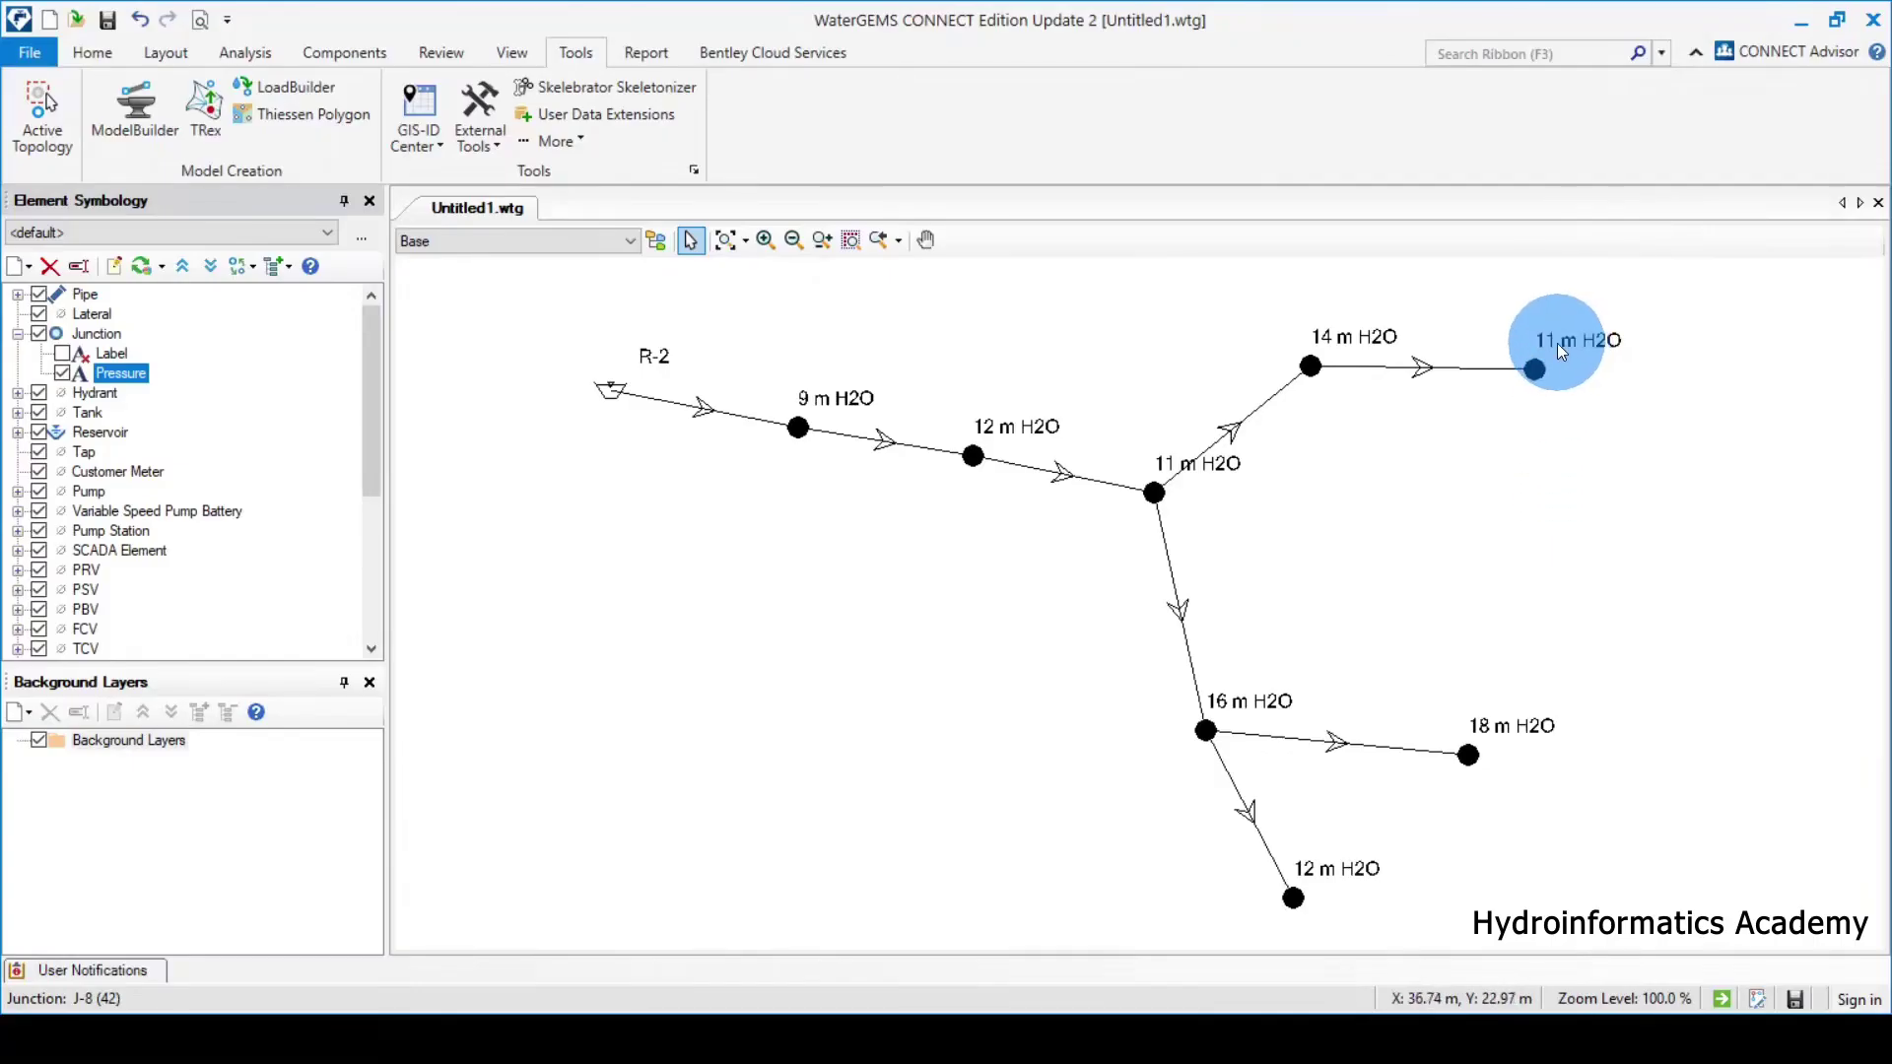
# Look at the model's unit options, then view the properties of junction J-5 and close them.
pyautogui.click(1319, 399)
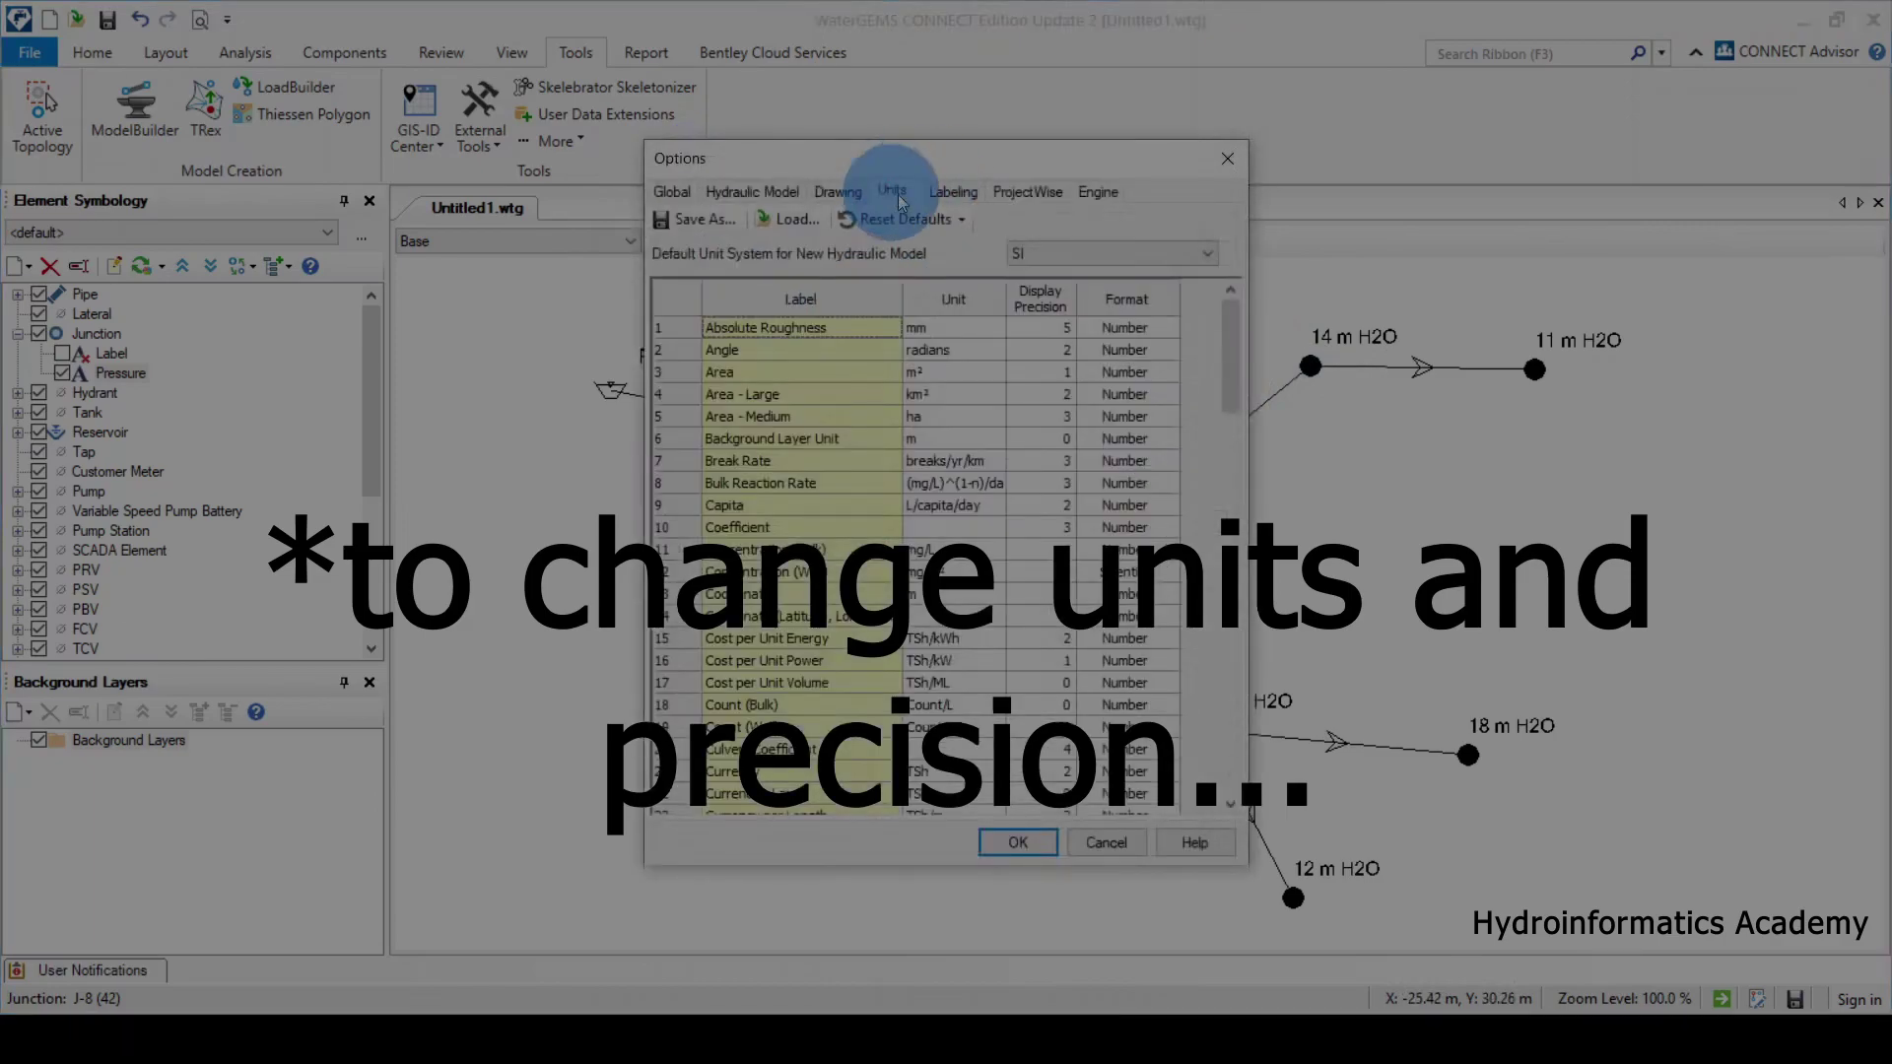
pyautogui.click(1227, 159)
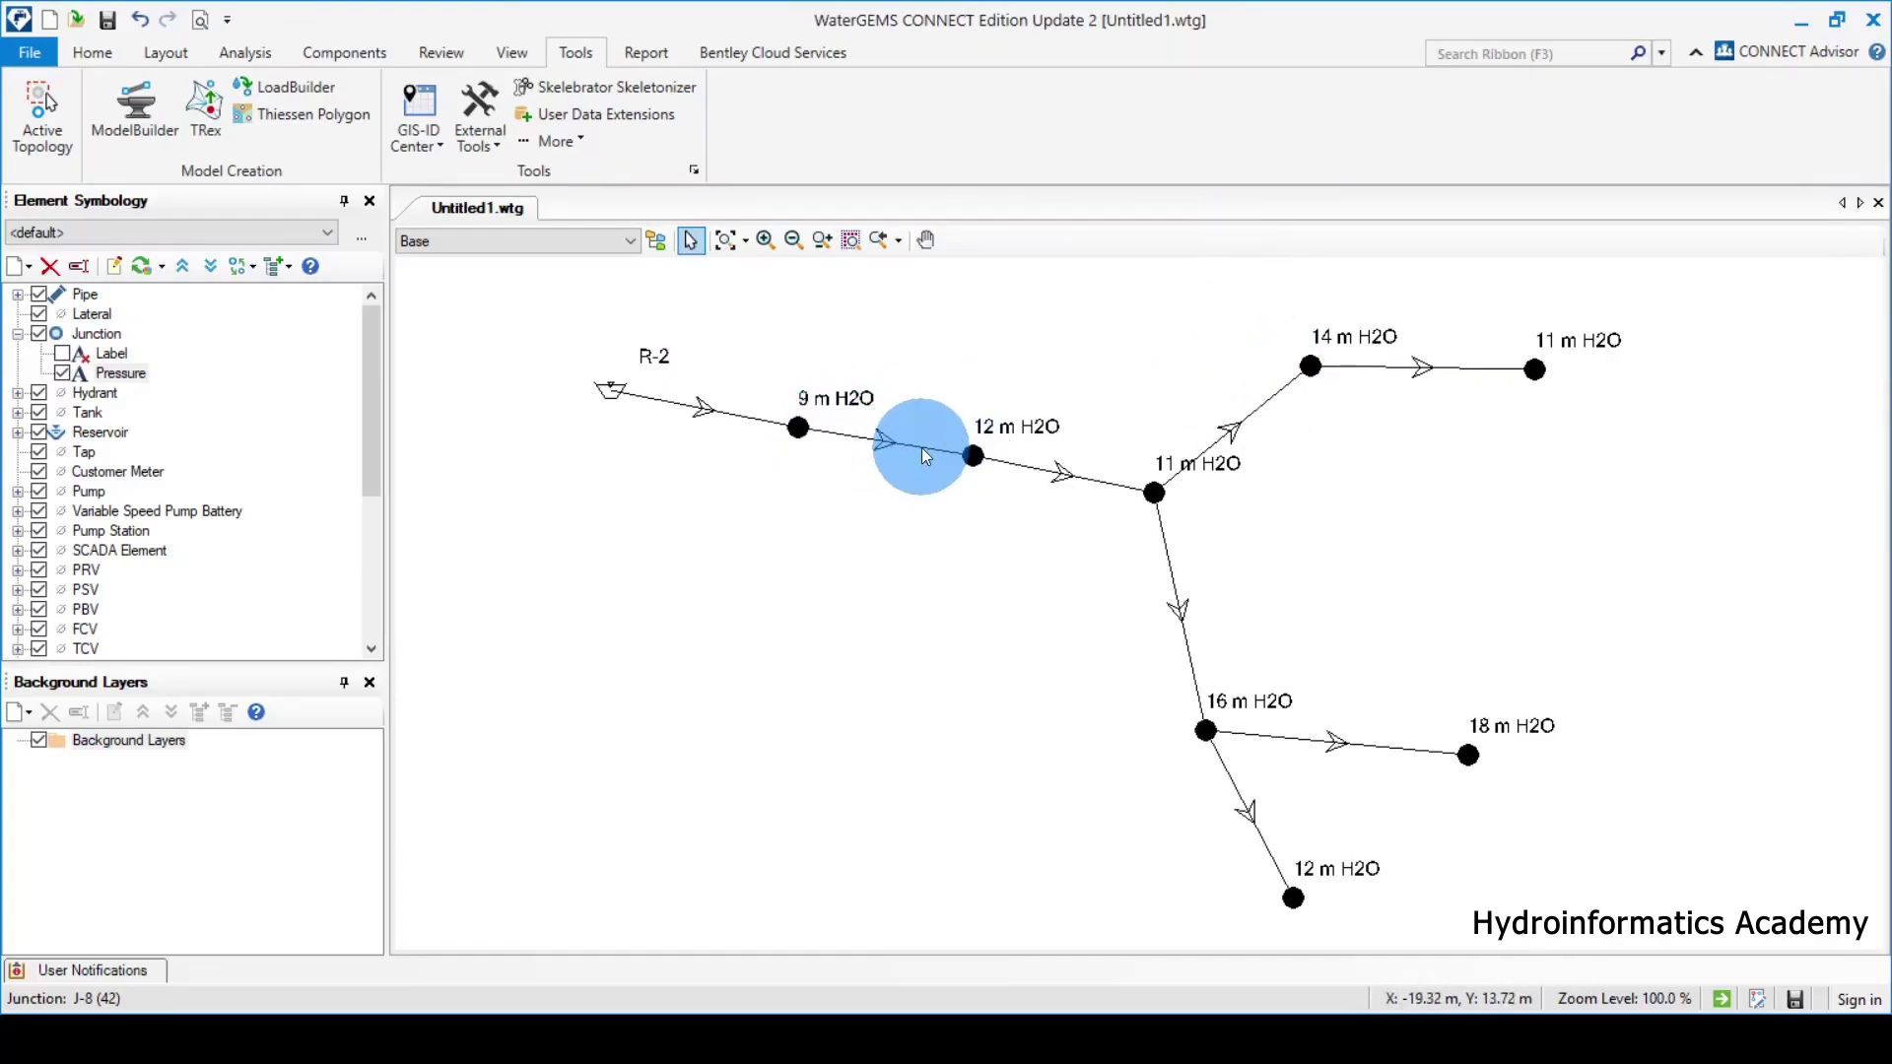
pyautogui.doubleClick(974, 457)
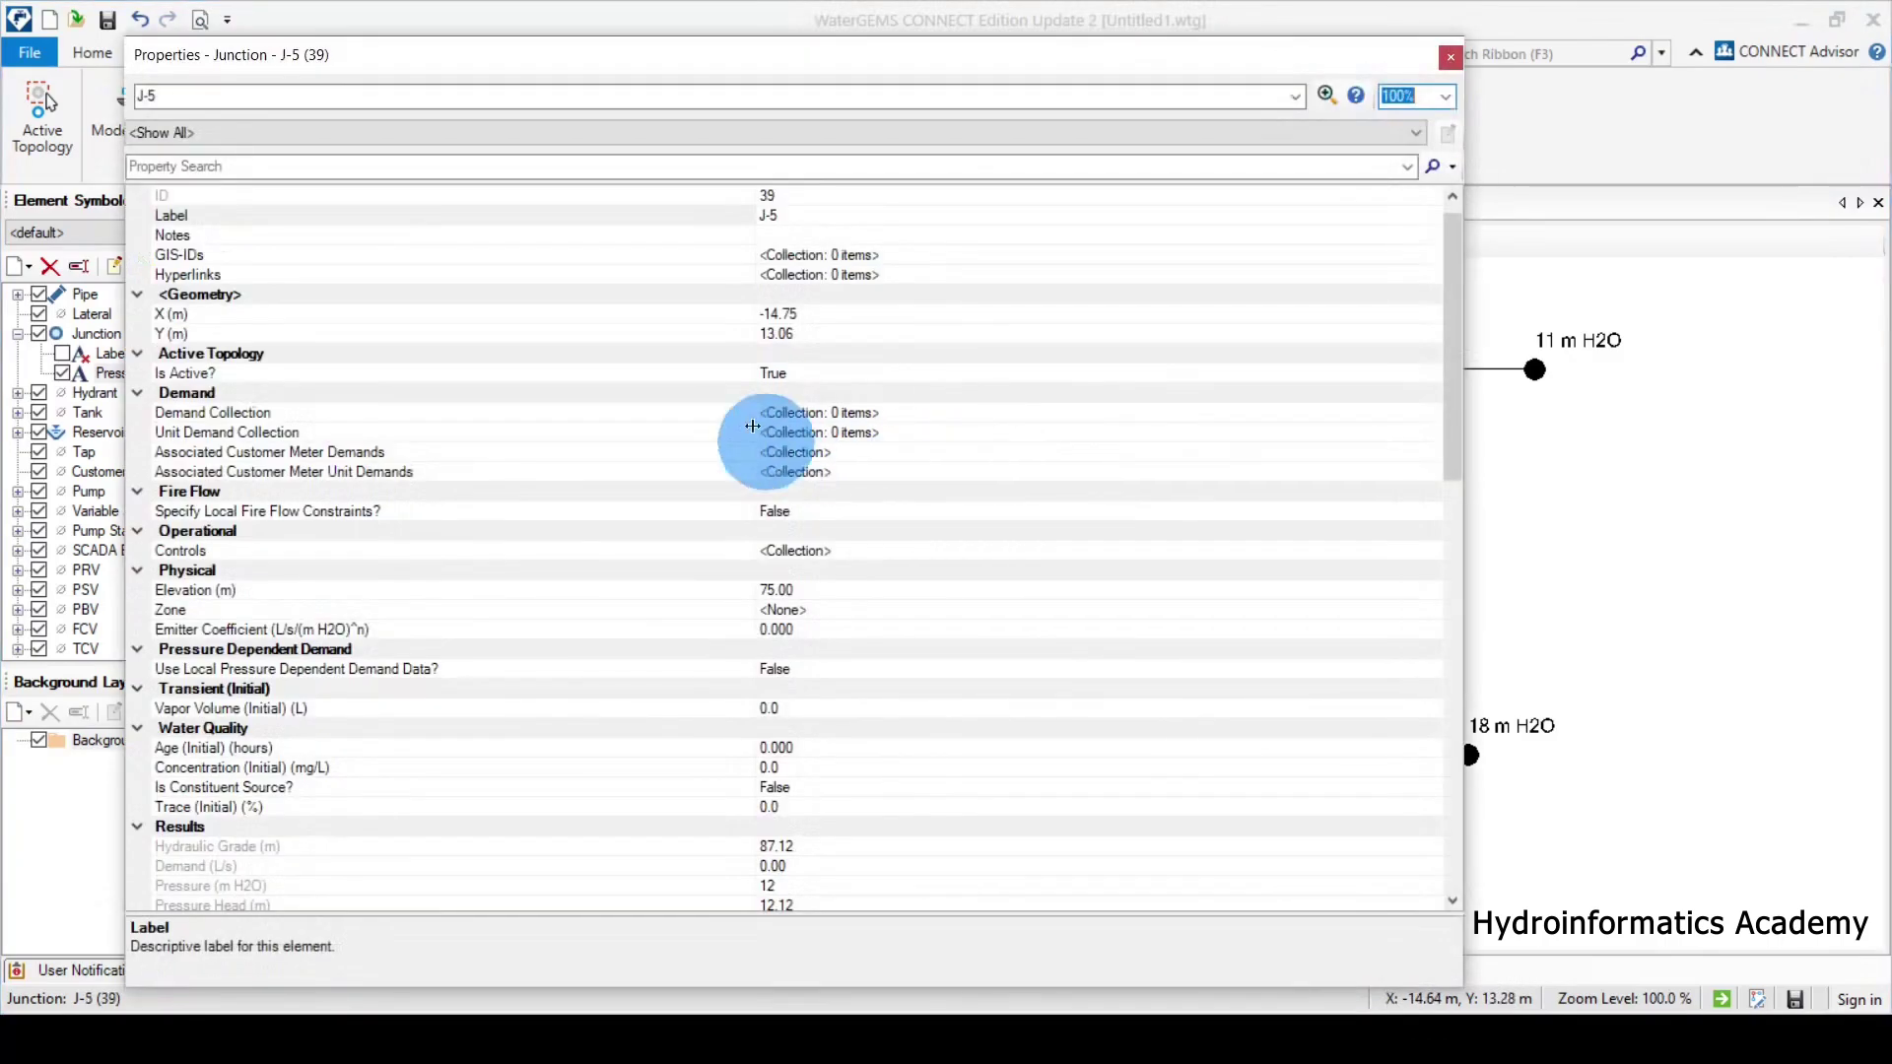
pyautogui.click(1450, 56)
# Open the units and formatting options for a pressure field in the properties of junction J-8.
pyautogui.click(1535, 369)
pyautogui.doubleClick(1534, 368)
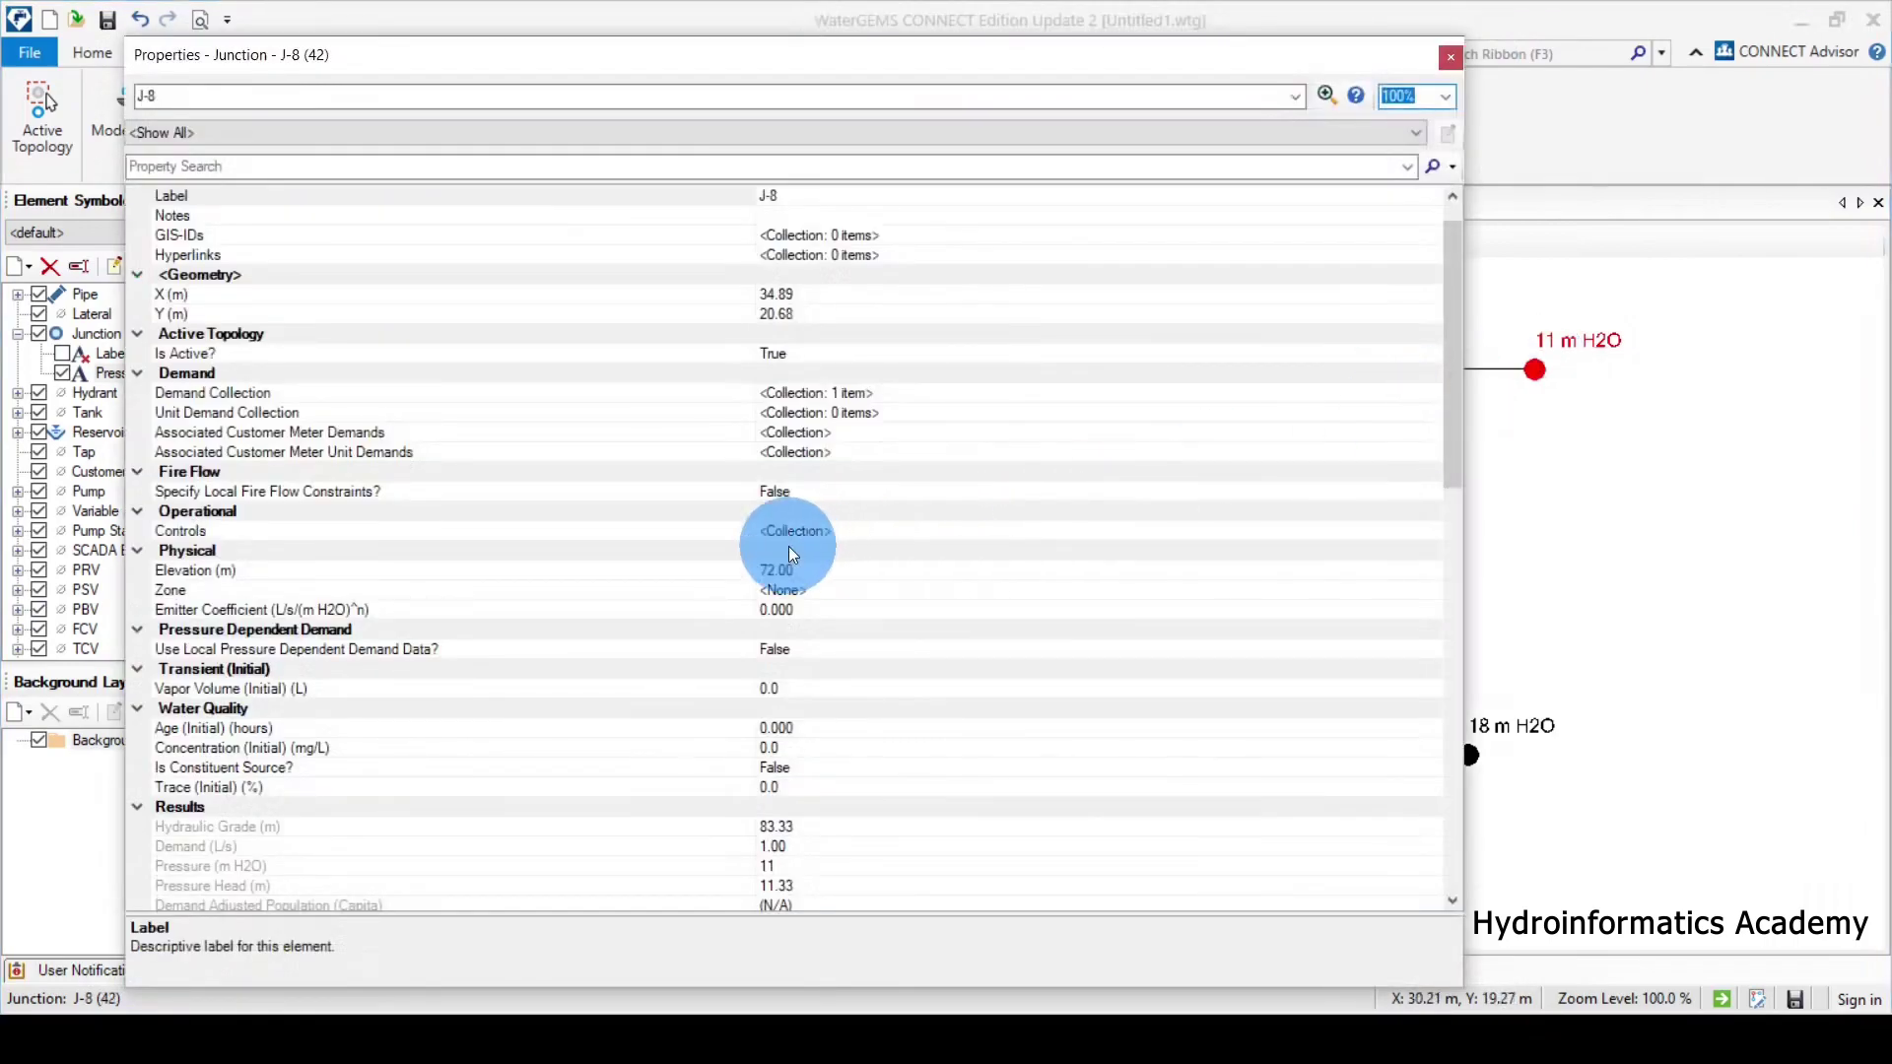
pyautogui.scroll(-7, 777, 552)
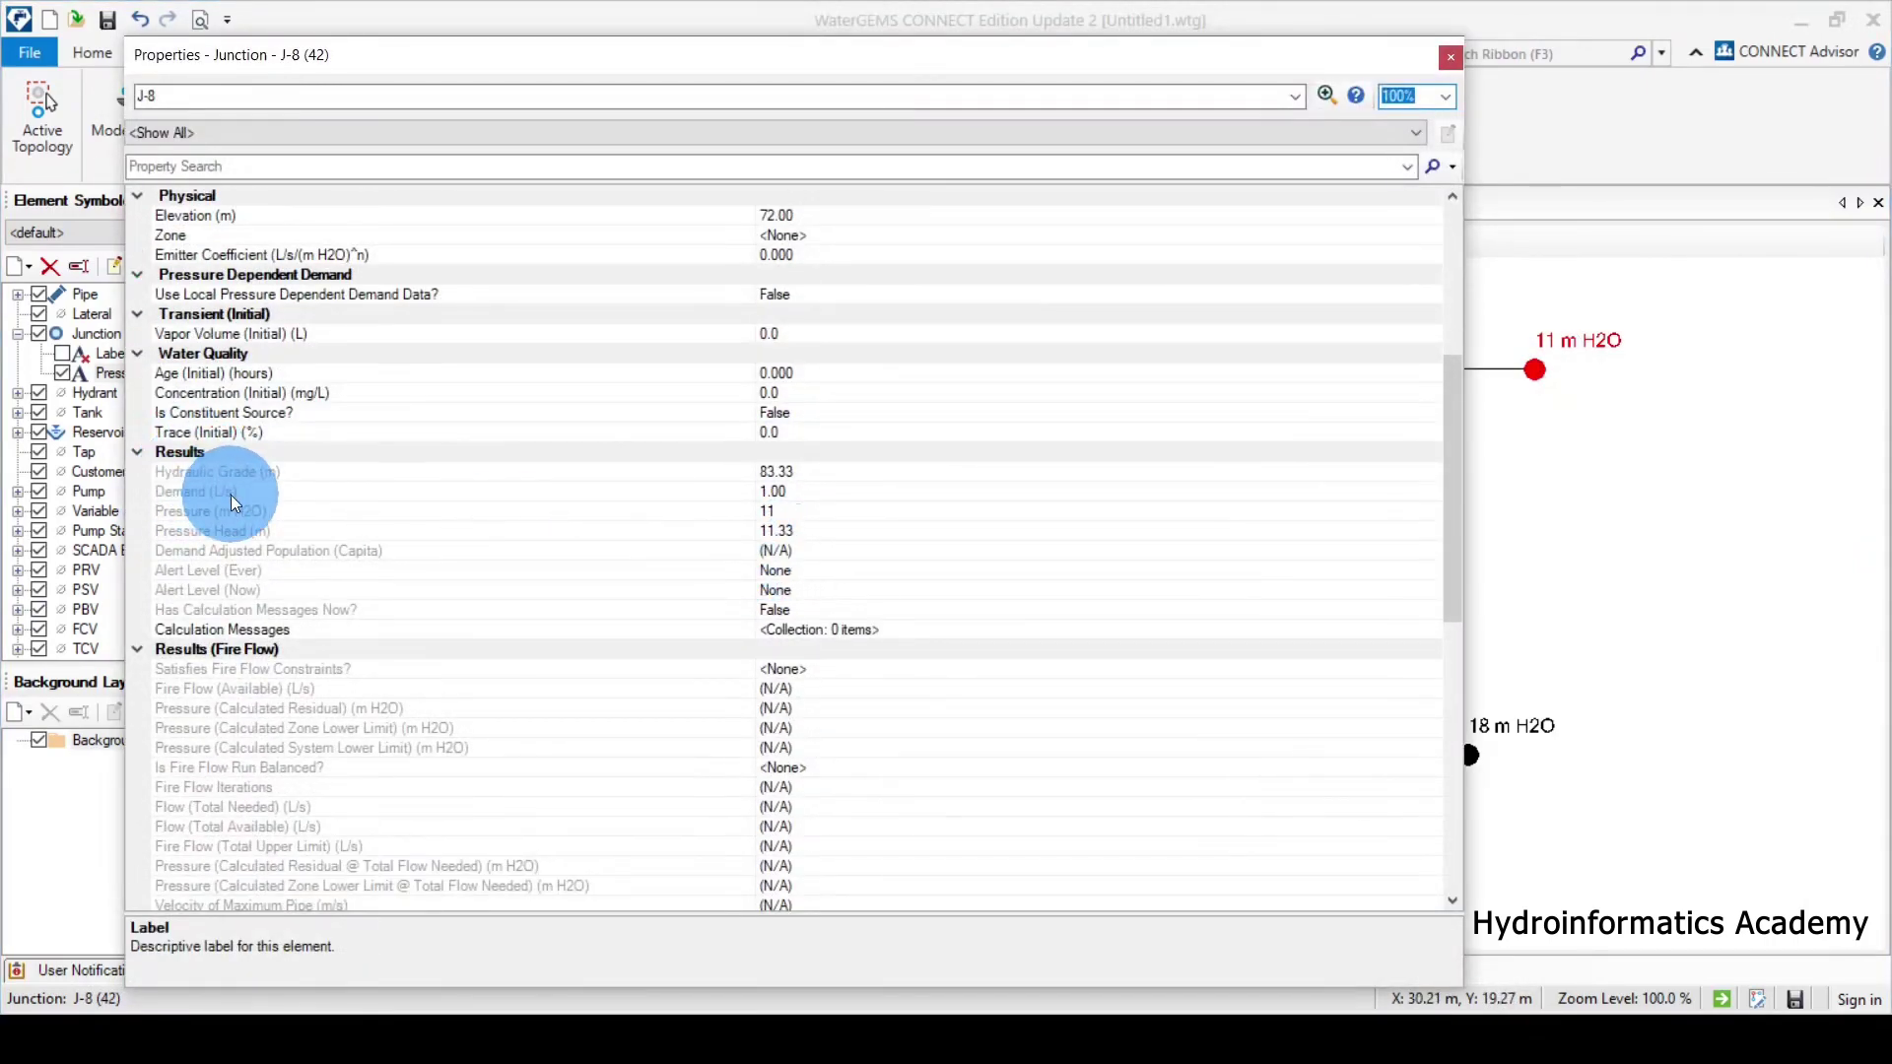
pyautogui.scroll(-5, 429, 617)
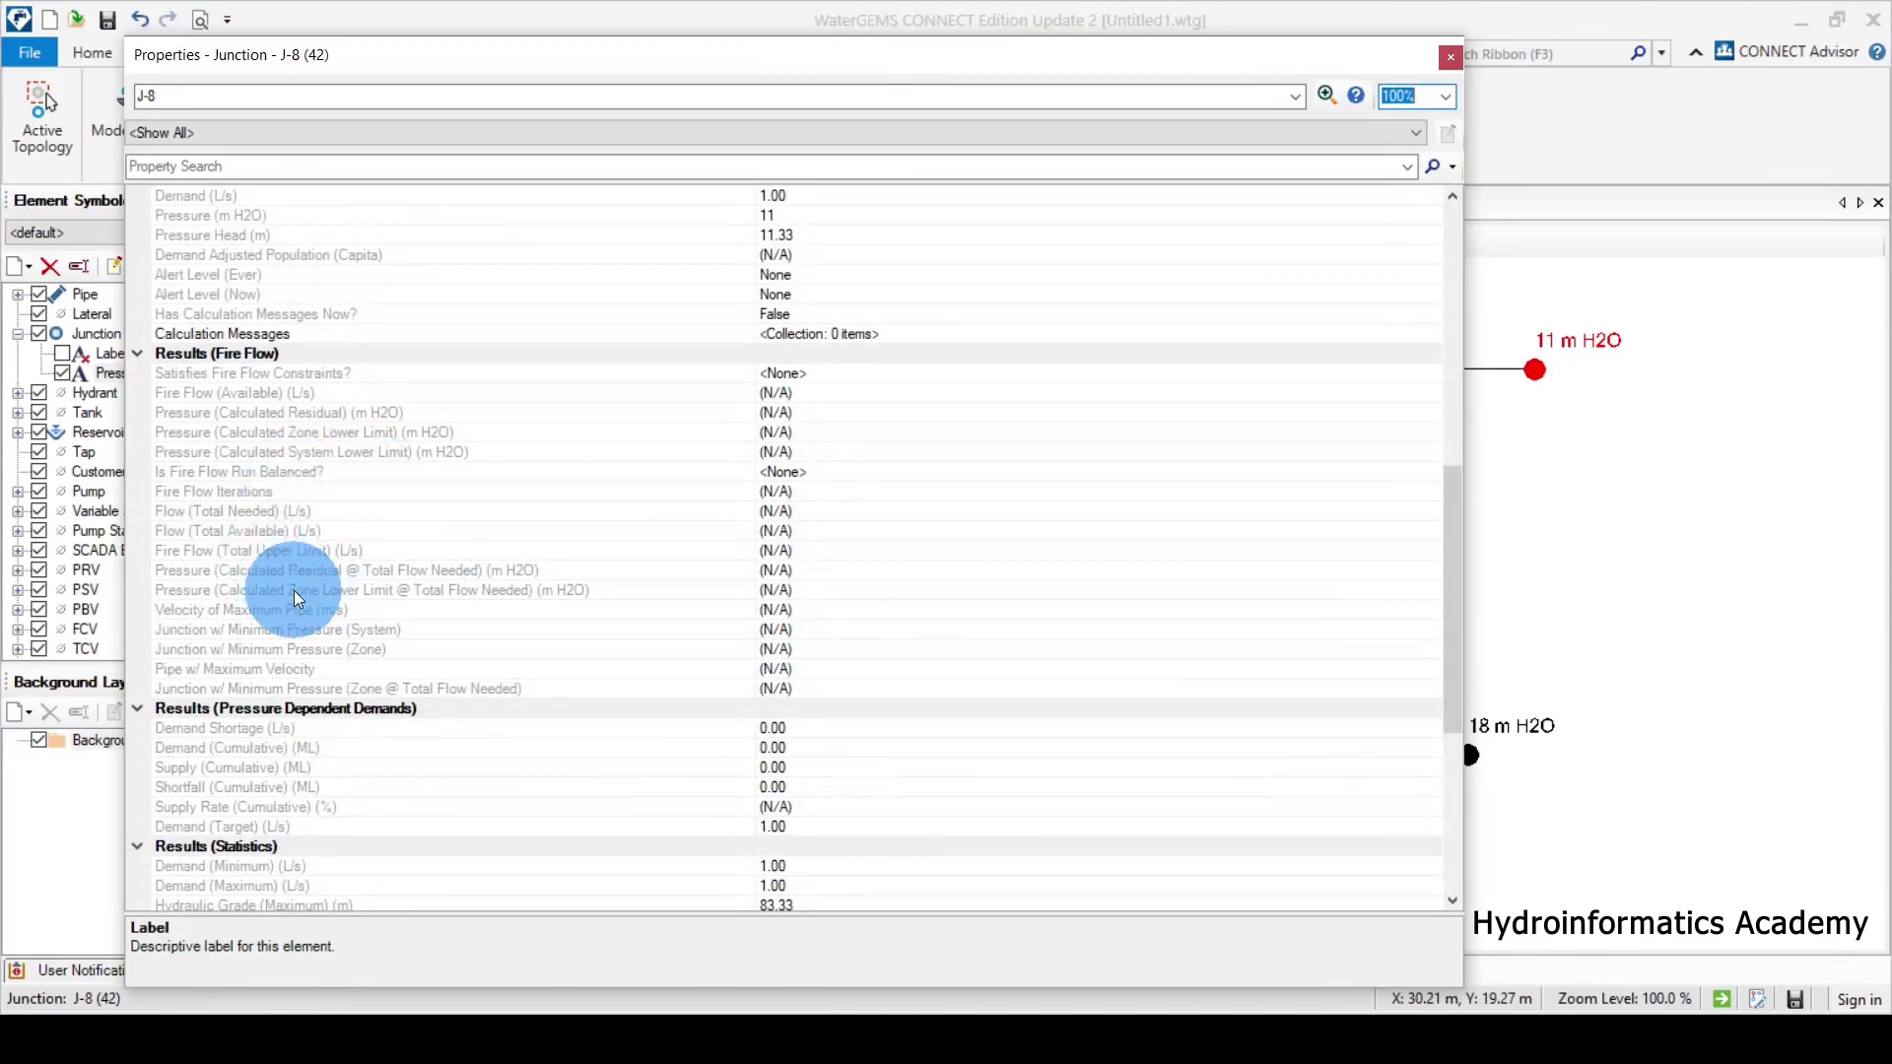
pyautogui.click(197, 570)
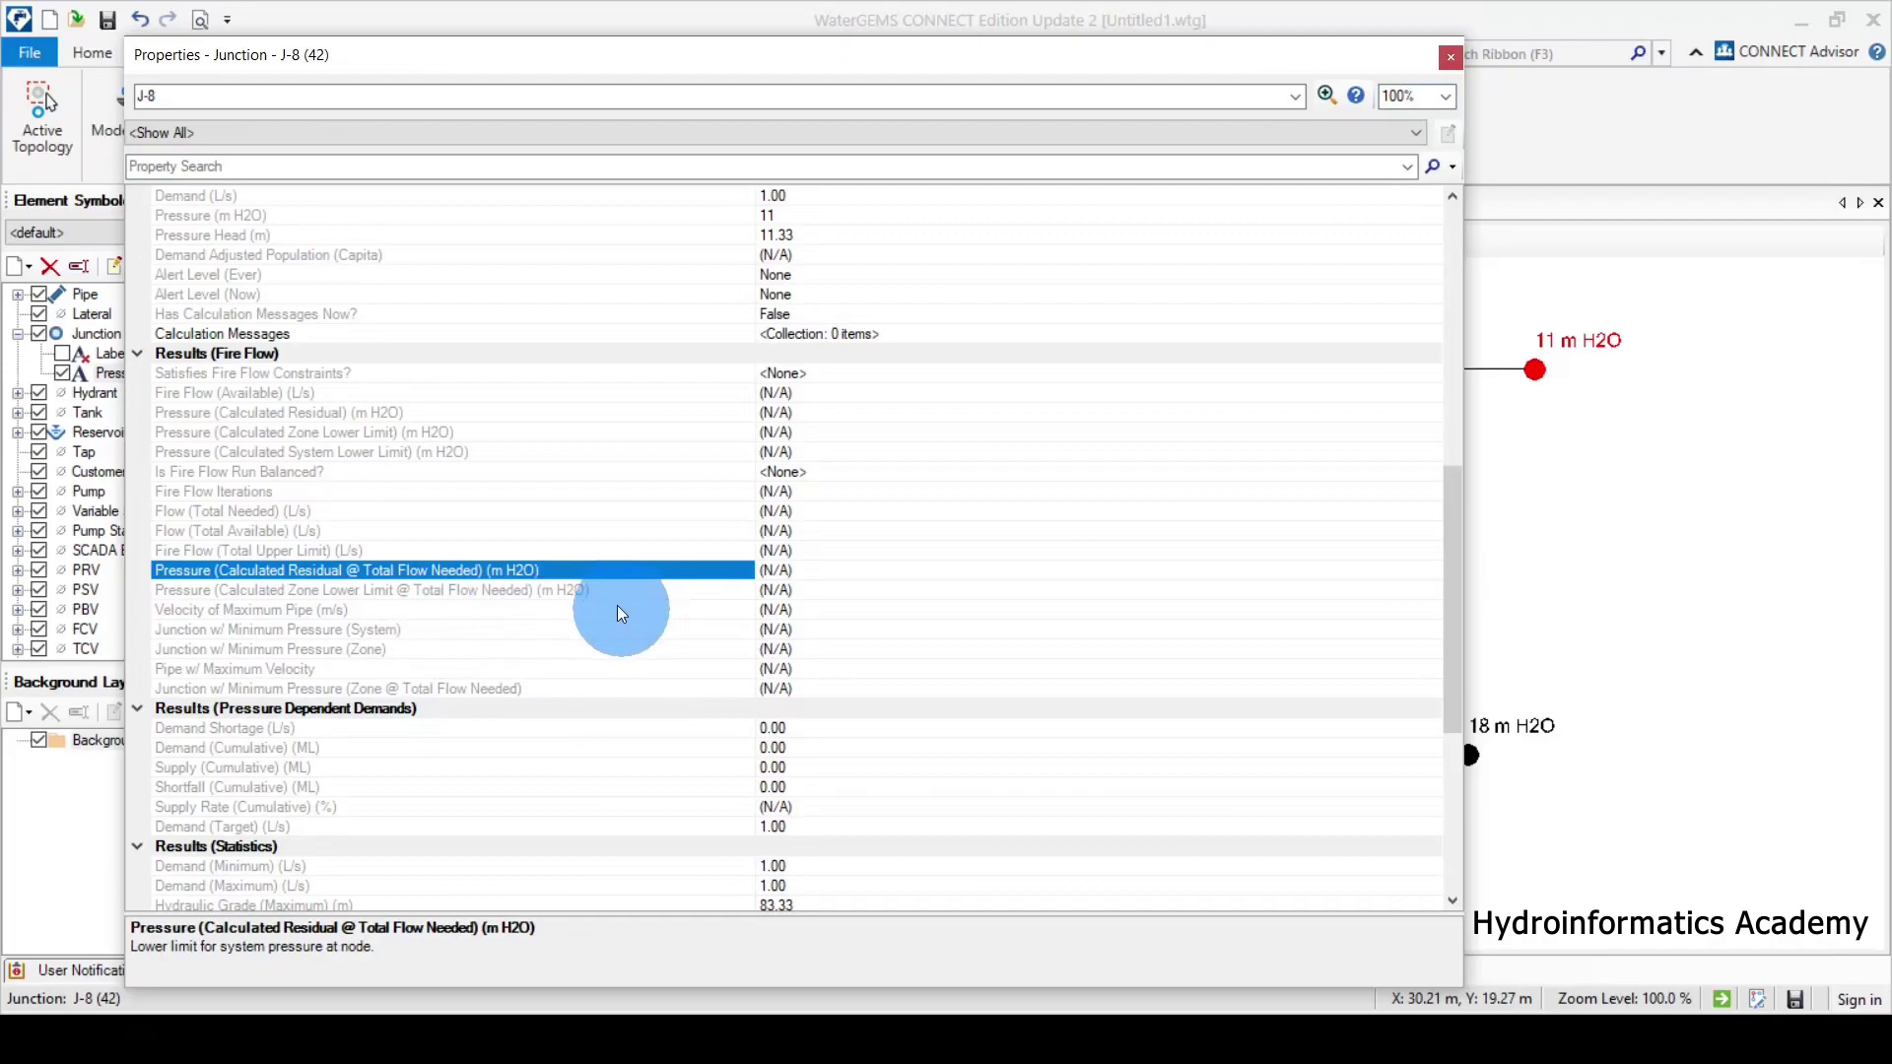
pyautogui.rightClick(591, 576)
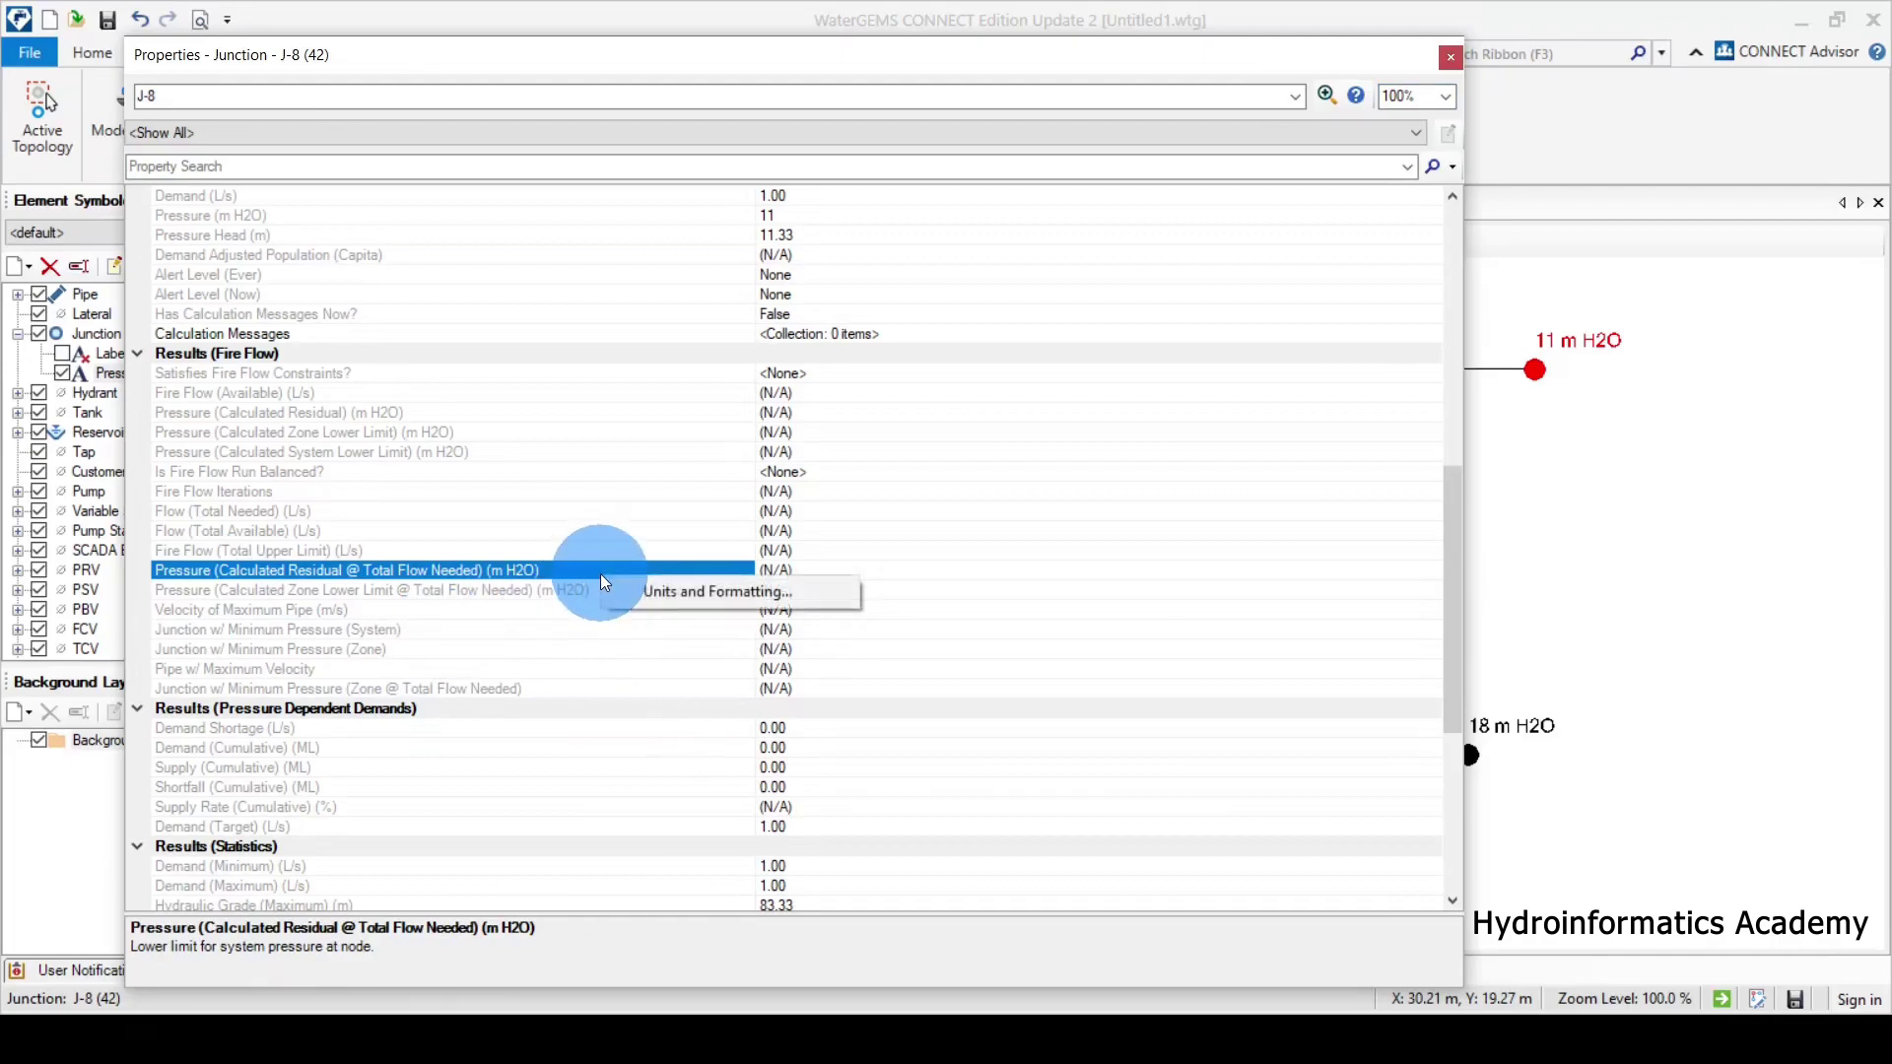
pyautogui.rightClick(482, 577)
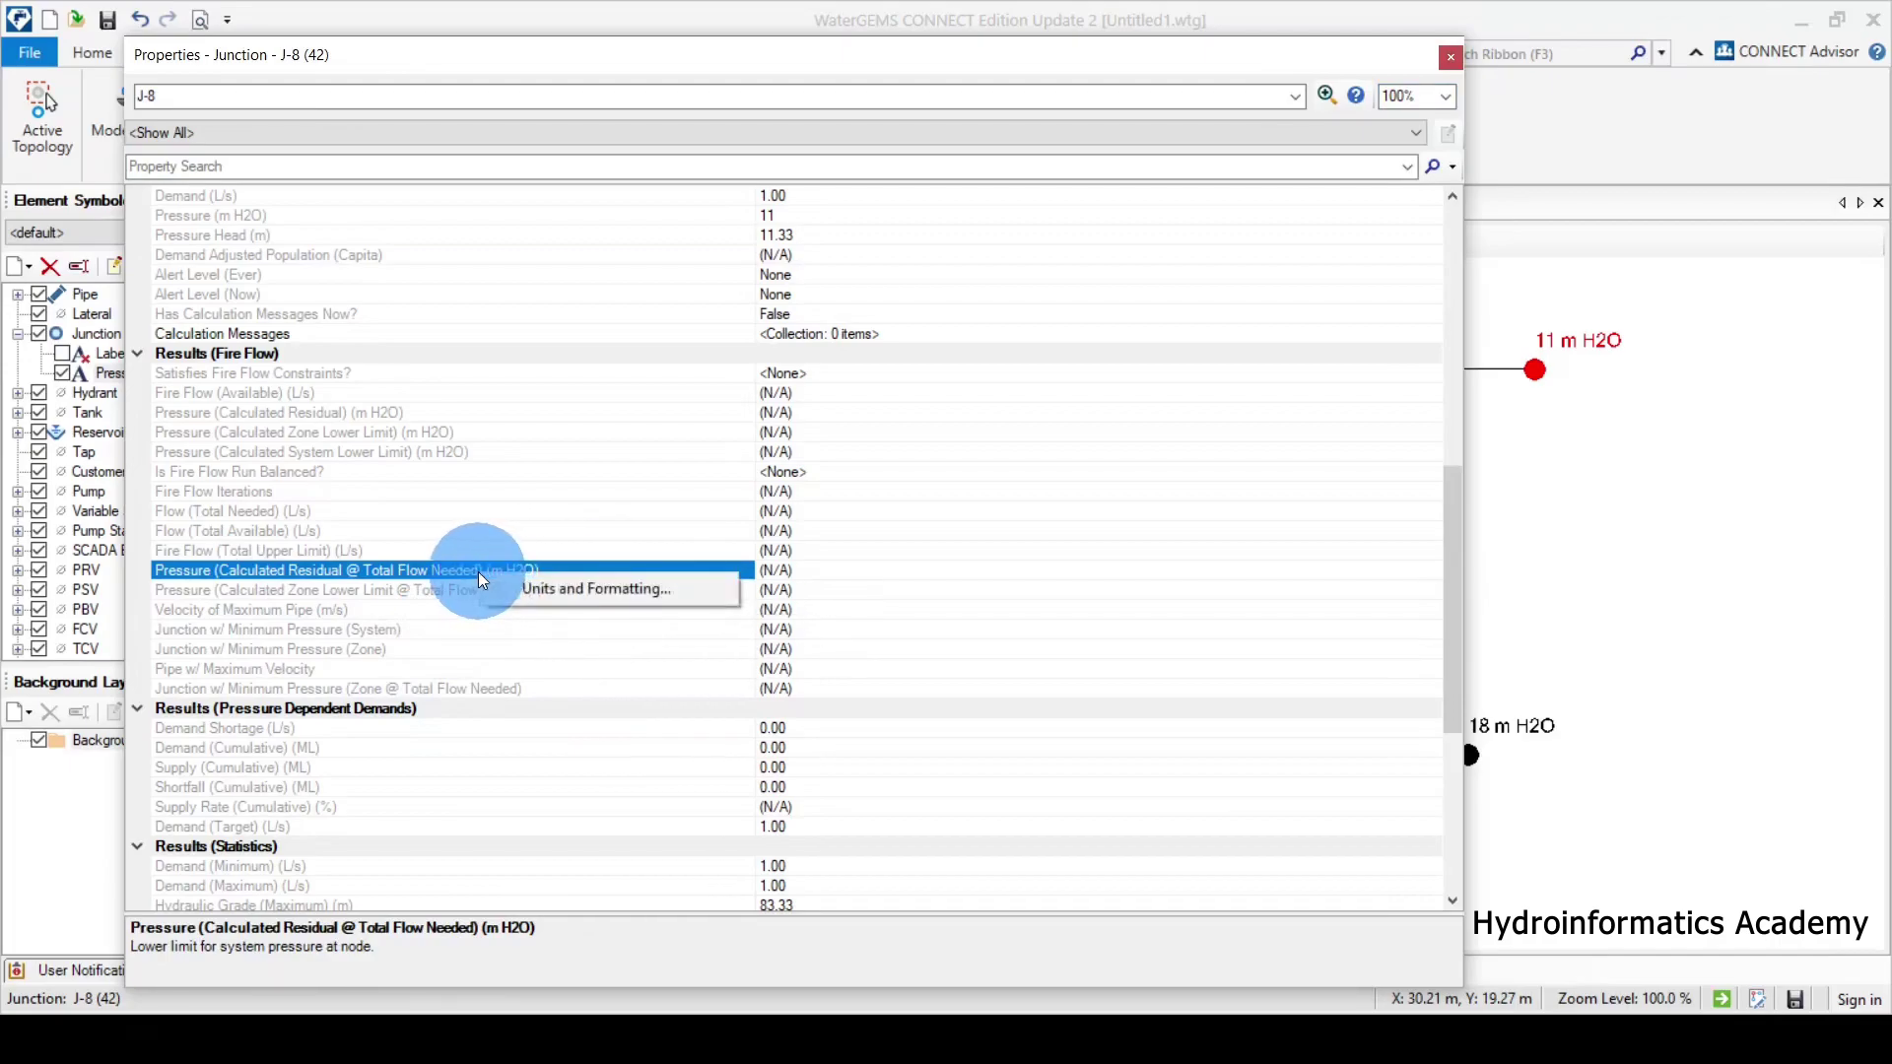
pyautogui.click(550, 597)
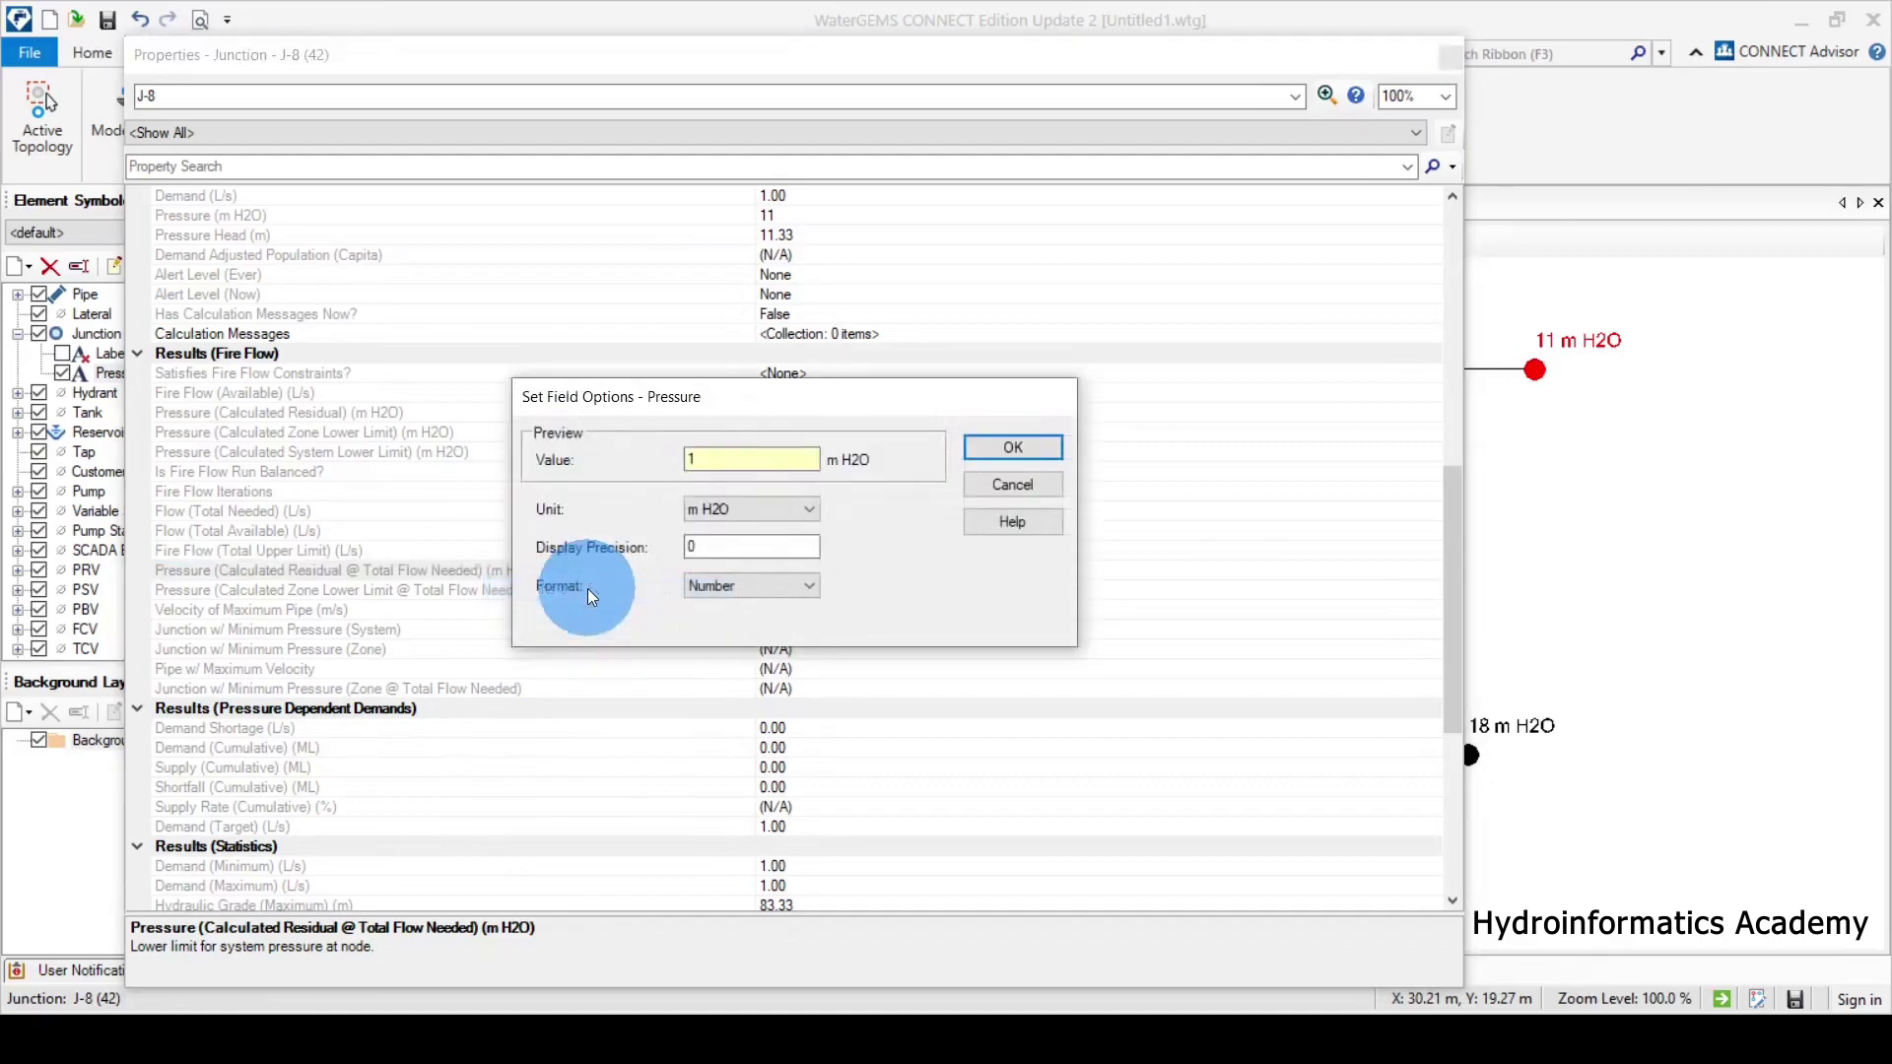
# Set the pressure display precision to 2, keeping m H2O and the Number format, accept it and close the junction's properties.
pyautogui.moveTo(867, 399); pyautogui.dragTo(905, 245)
pyautogui.click(765, 387)
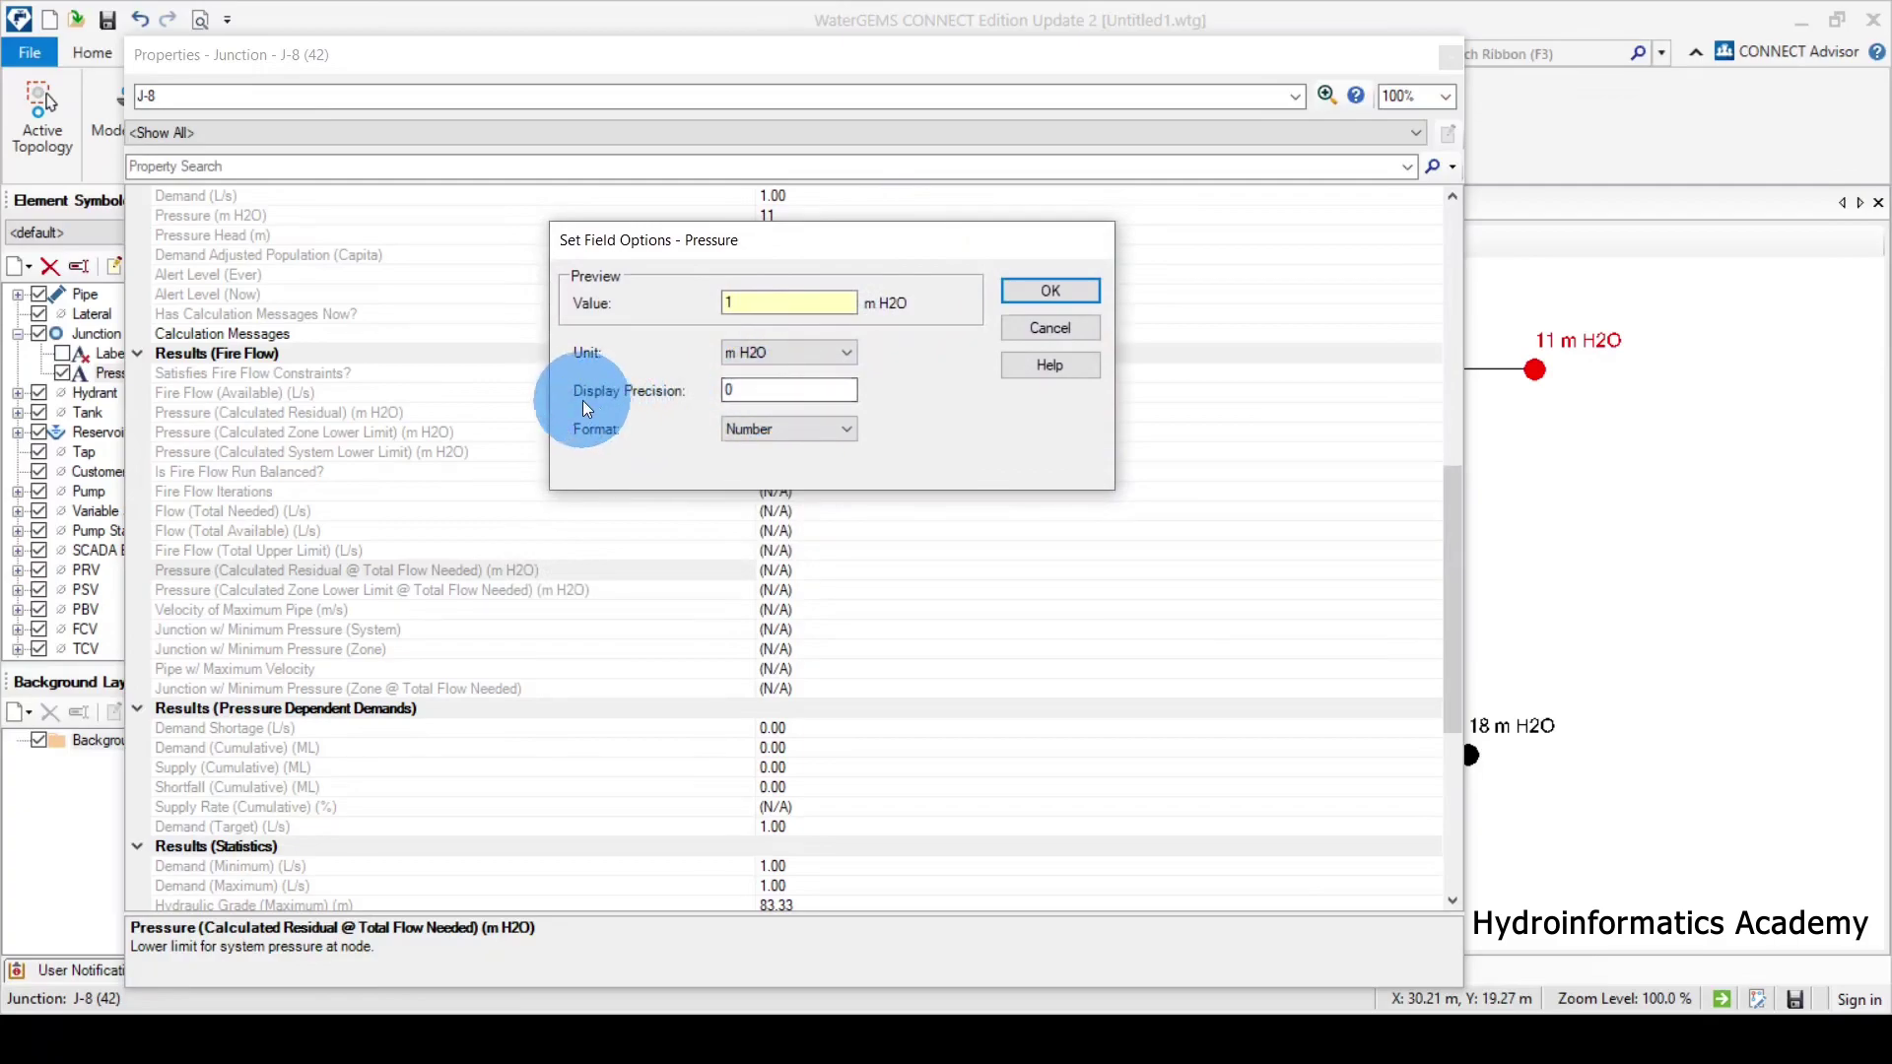
pyautogui.doubleClick(727, 392)
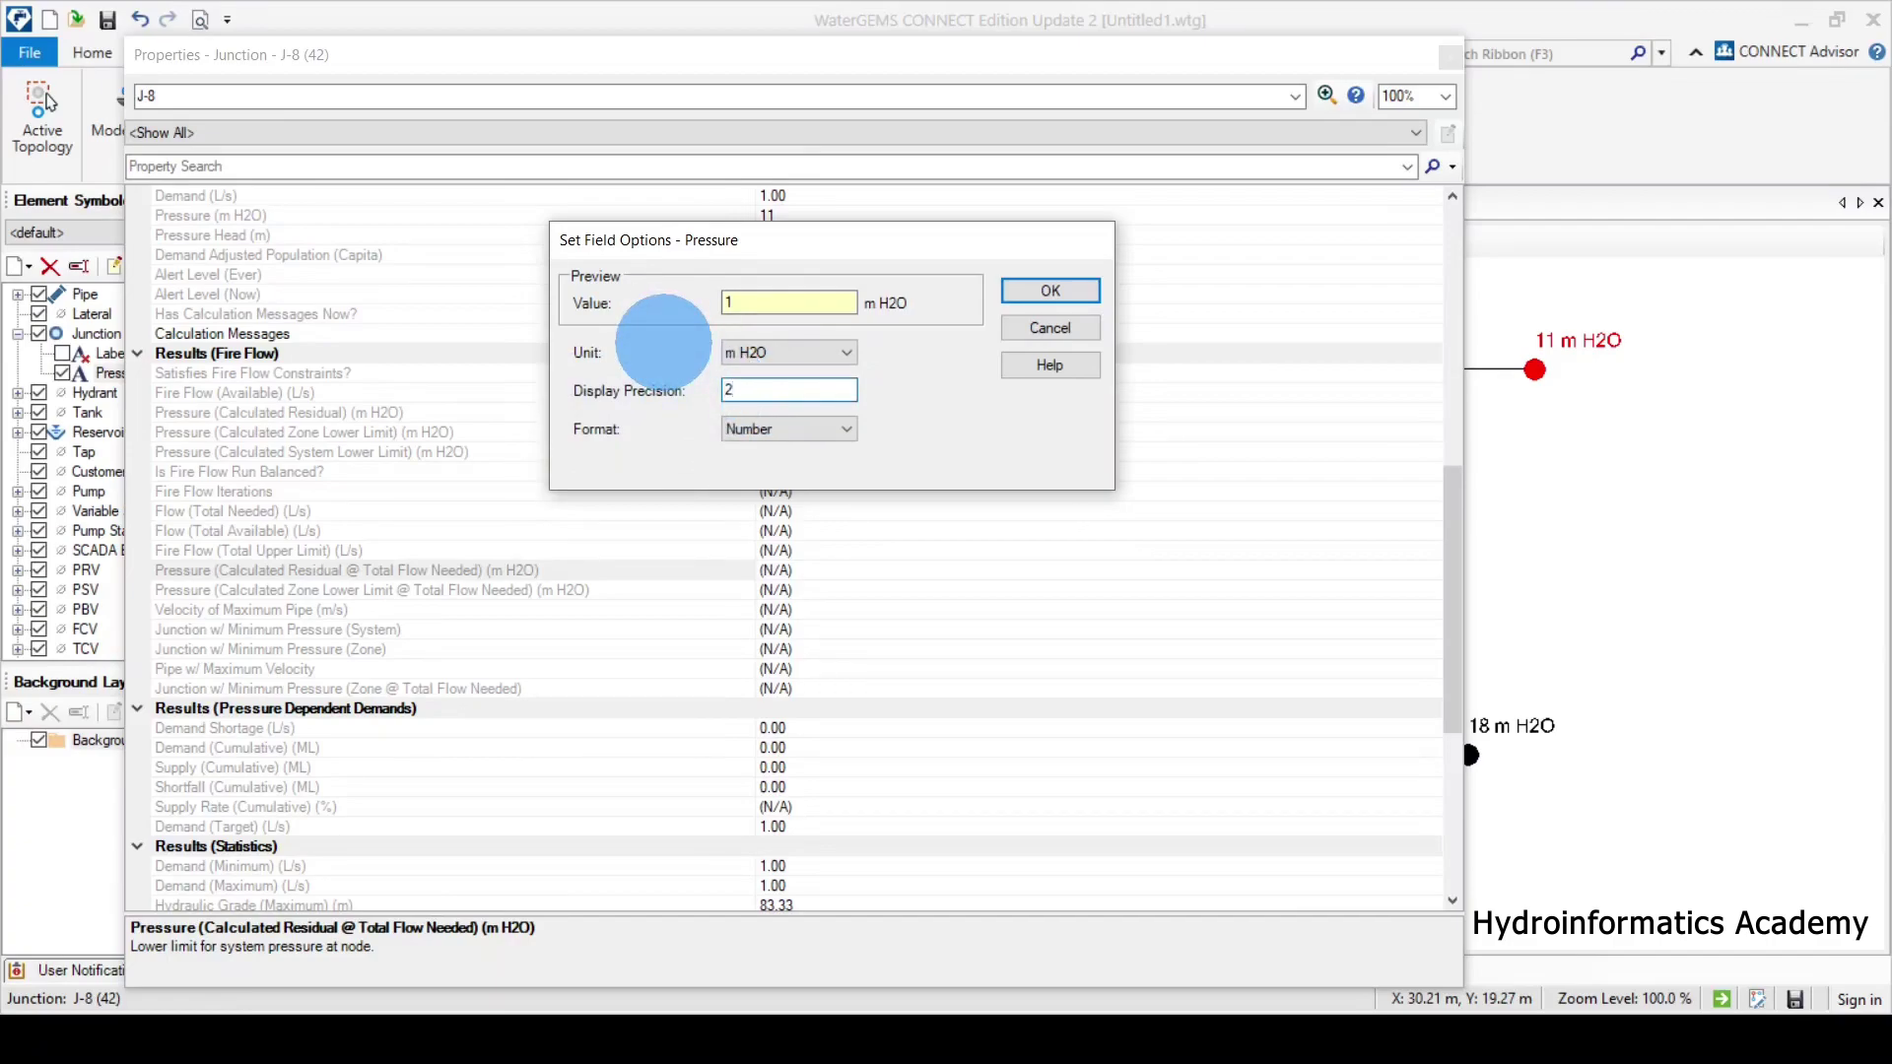
pyautogui.click(796, 364)
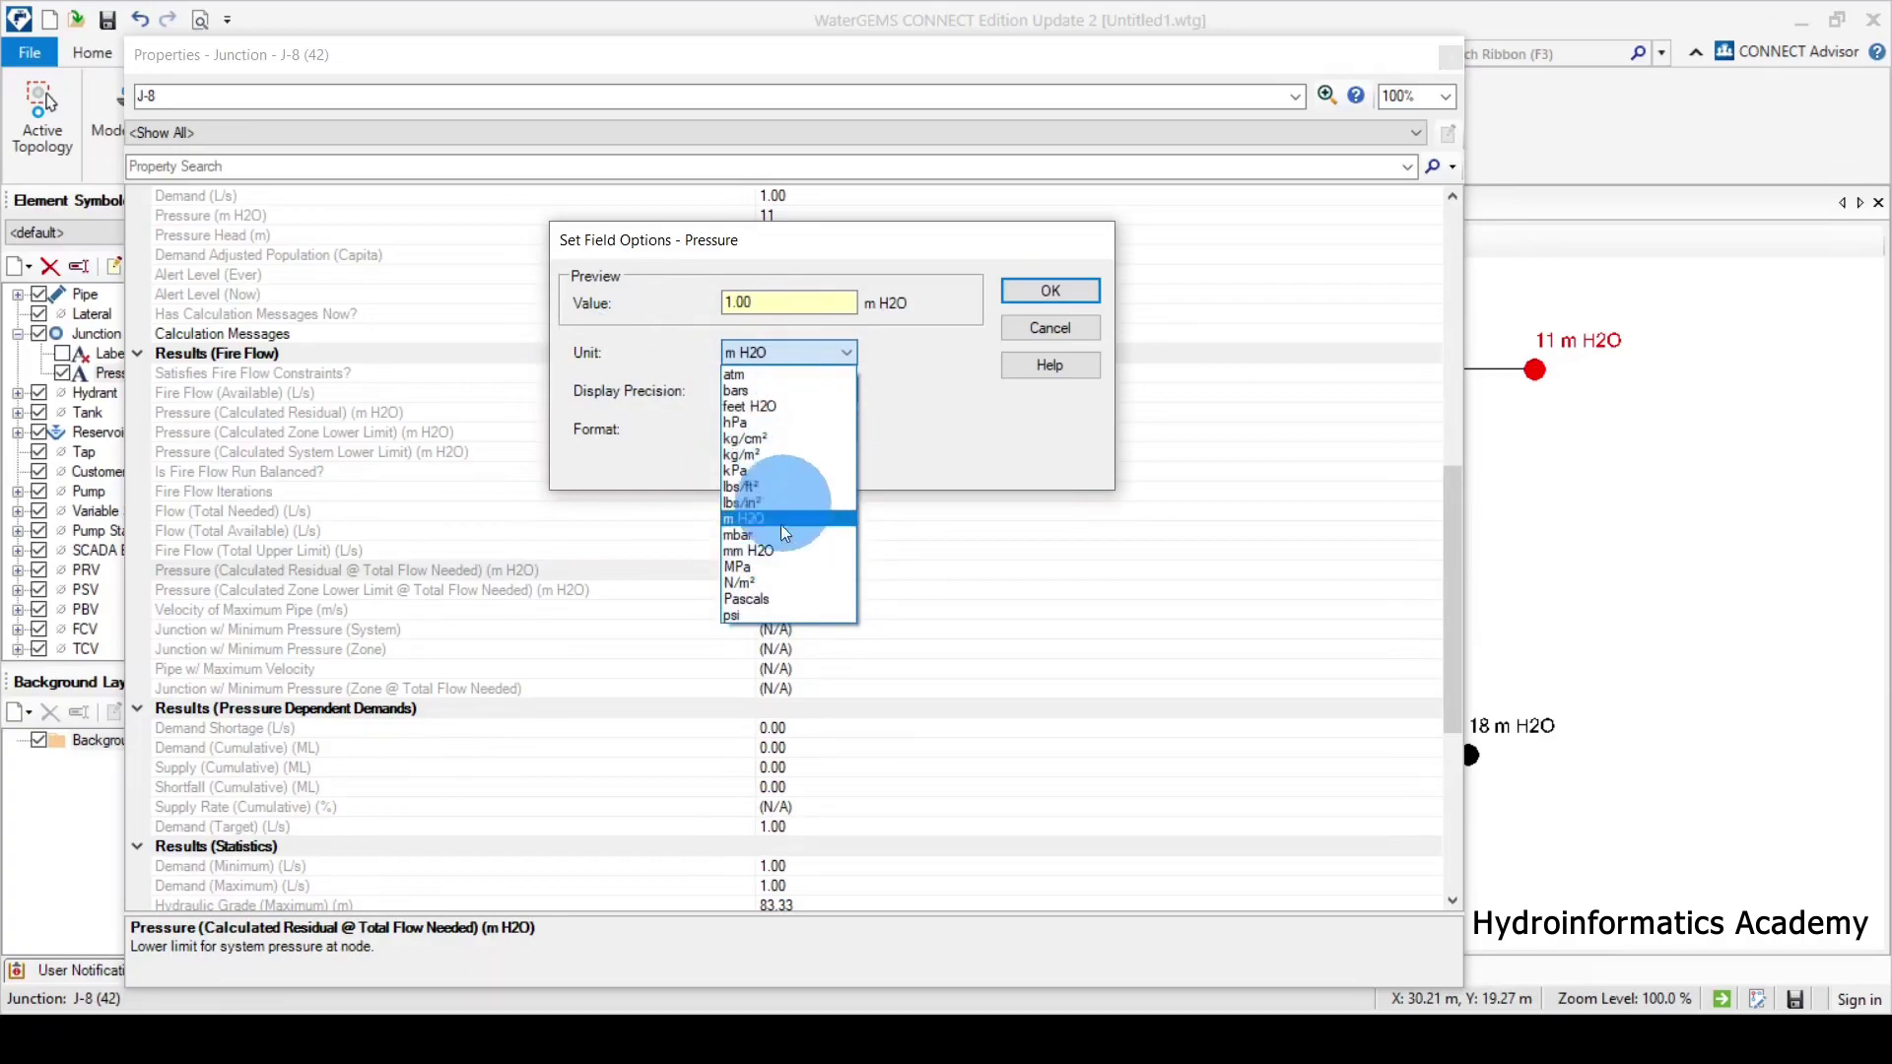
pyautogui.click(961, 401)
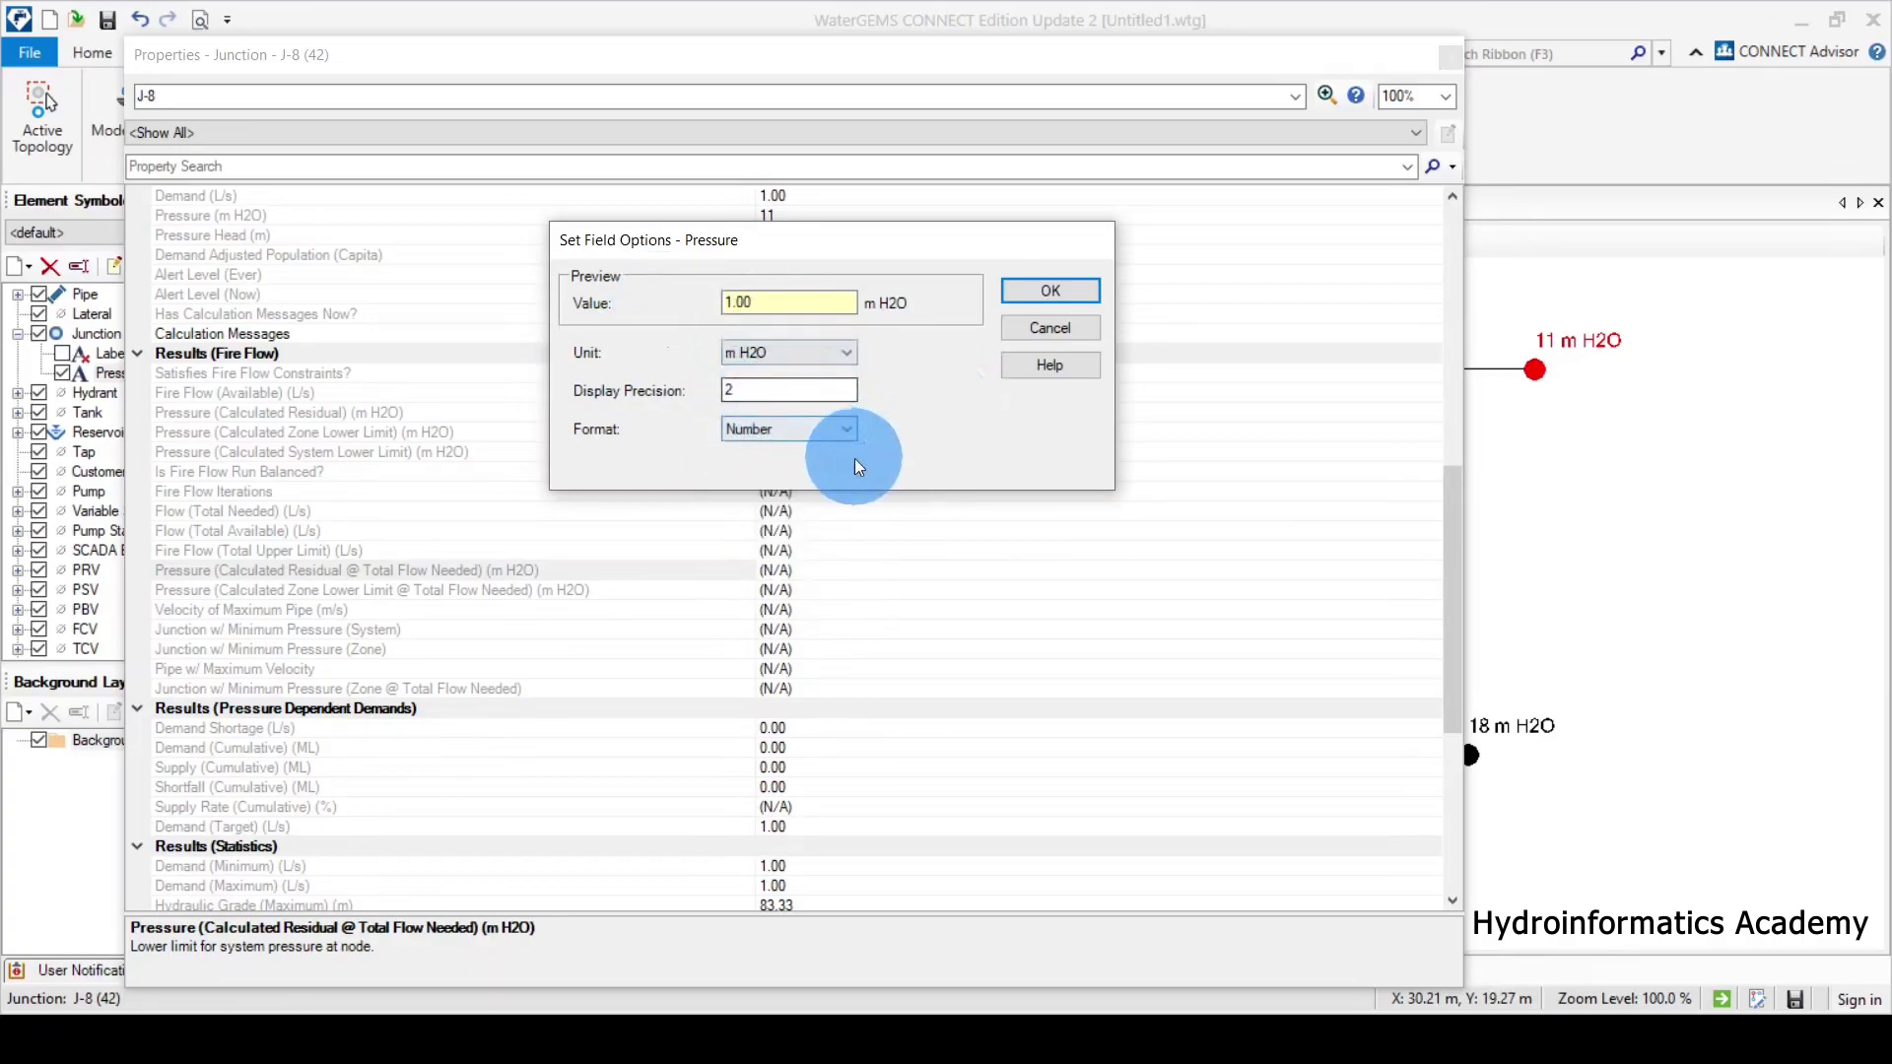
pyautogui.click(774, 429)
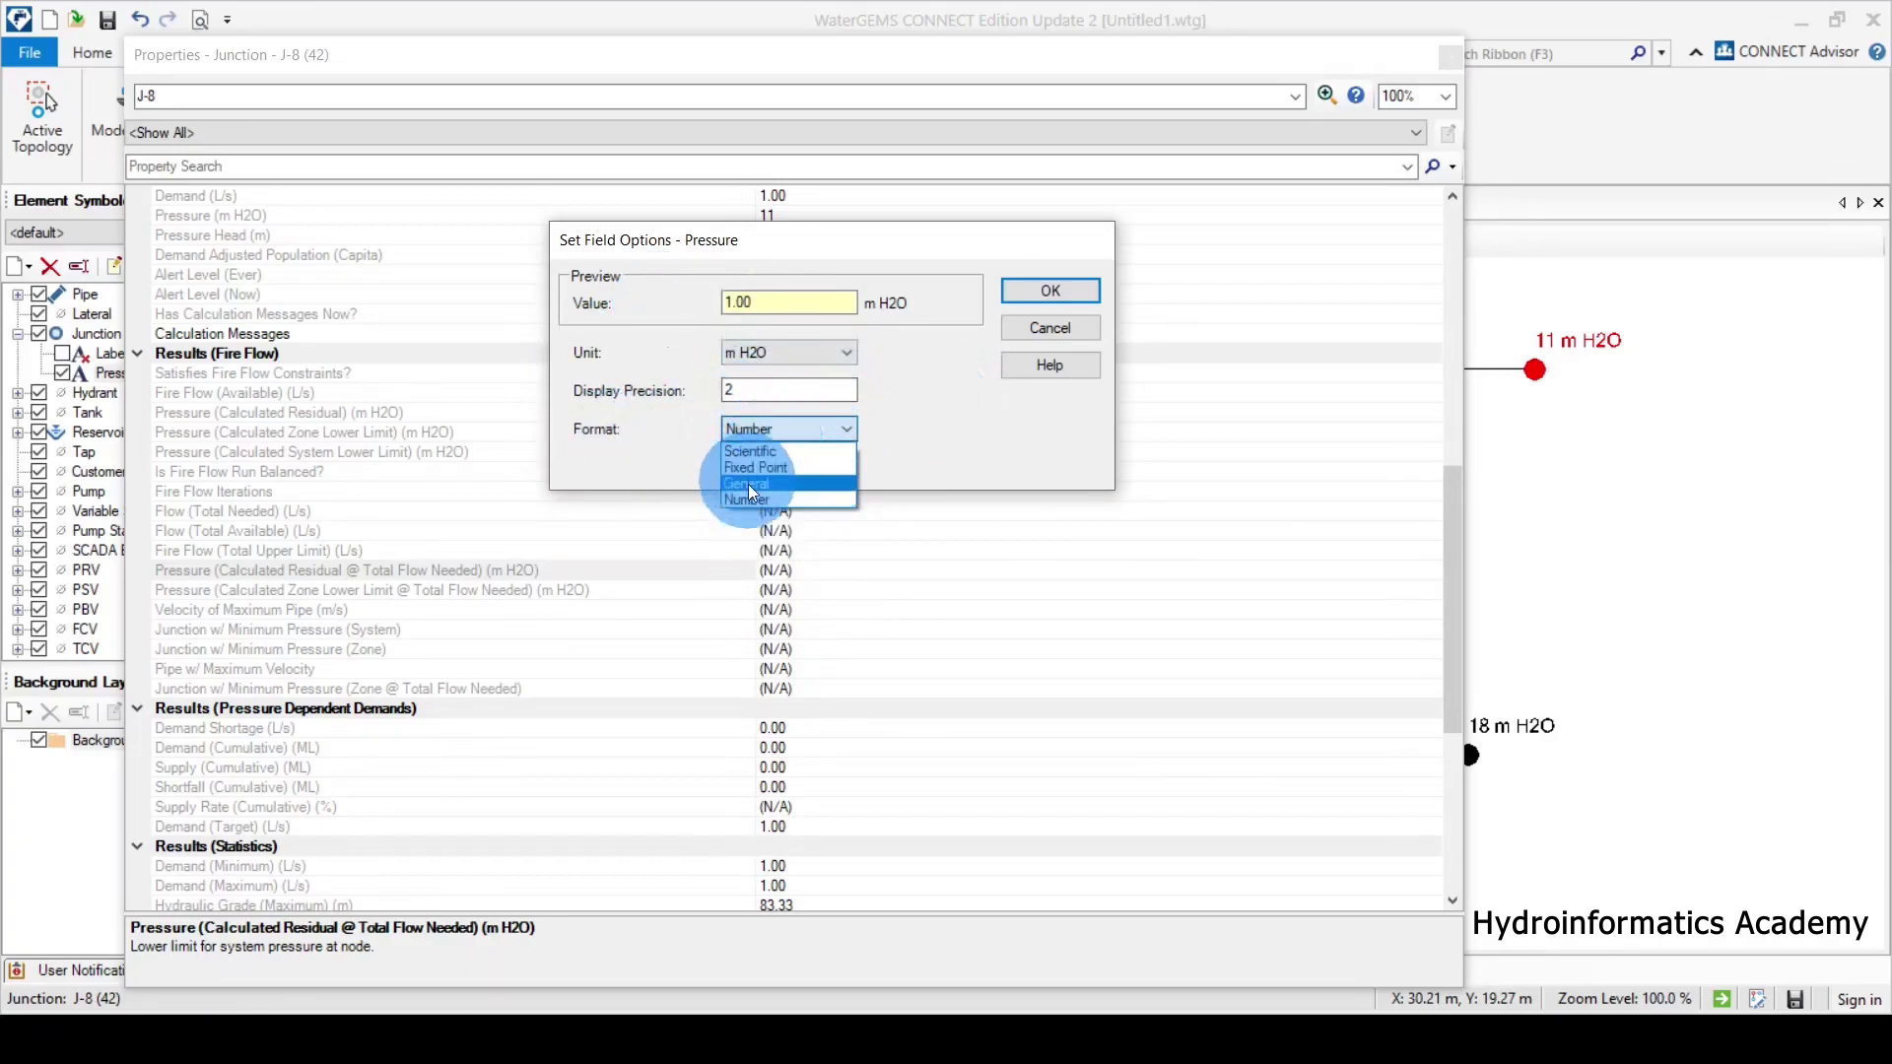
pyautogui.click(803, 434)
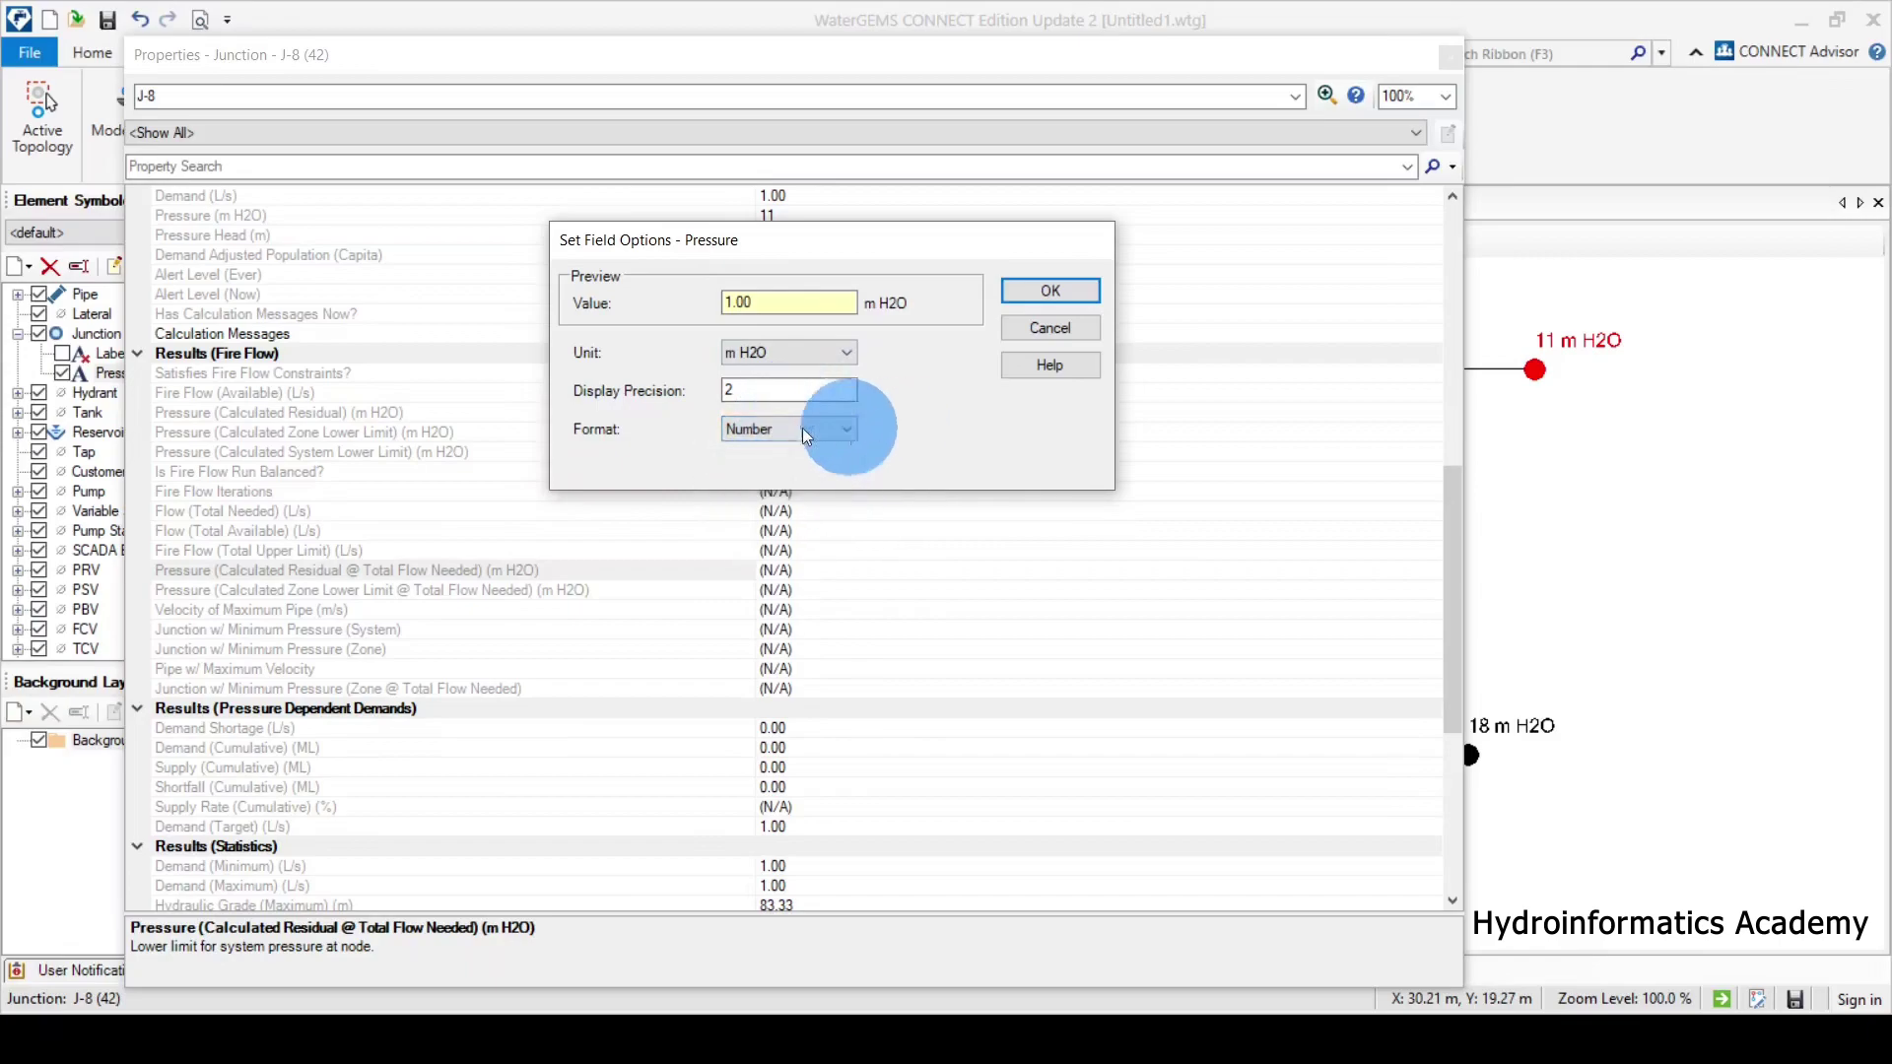
pyautogui.click(1051, 290)
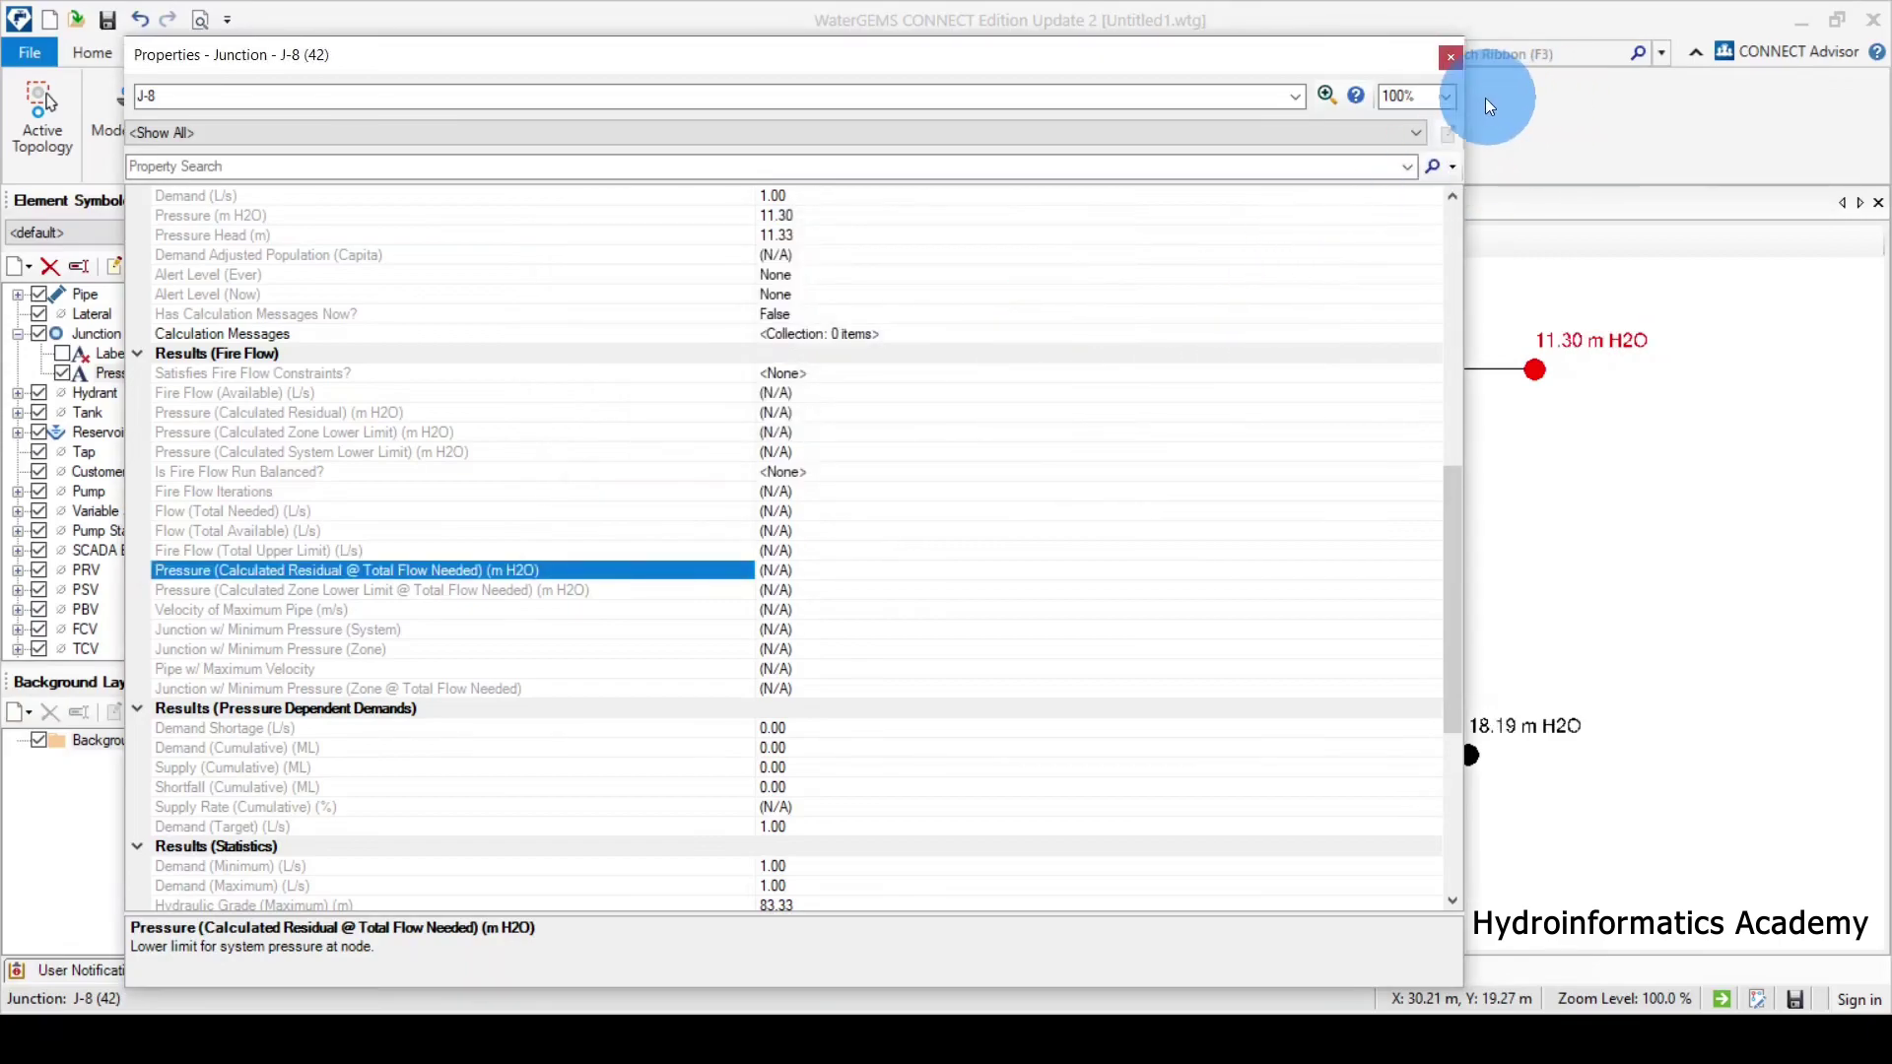
pyautogui.click(1451, 56)
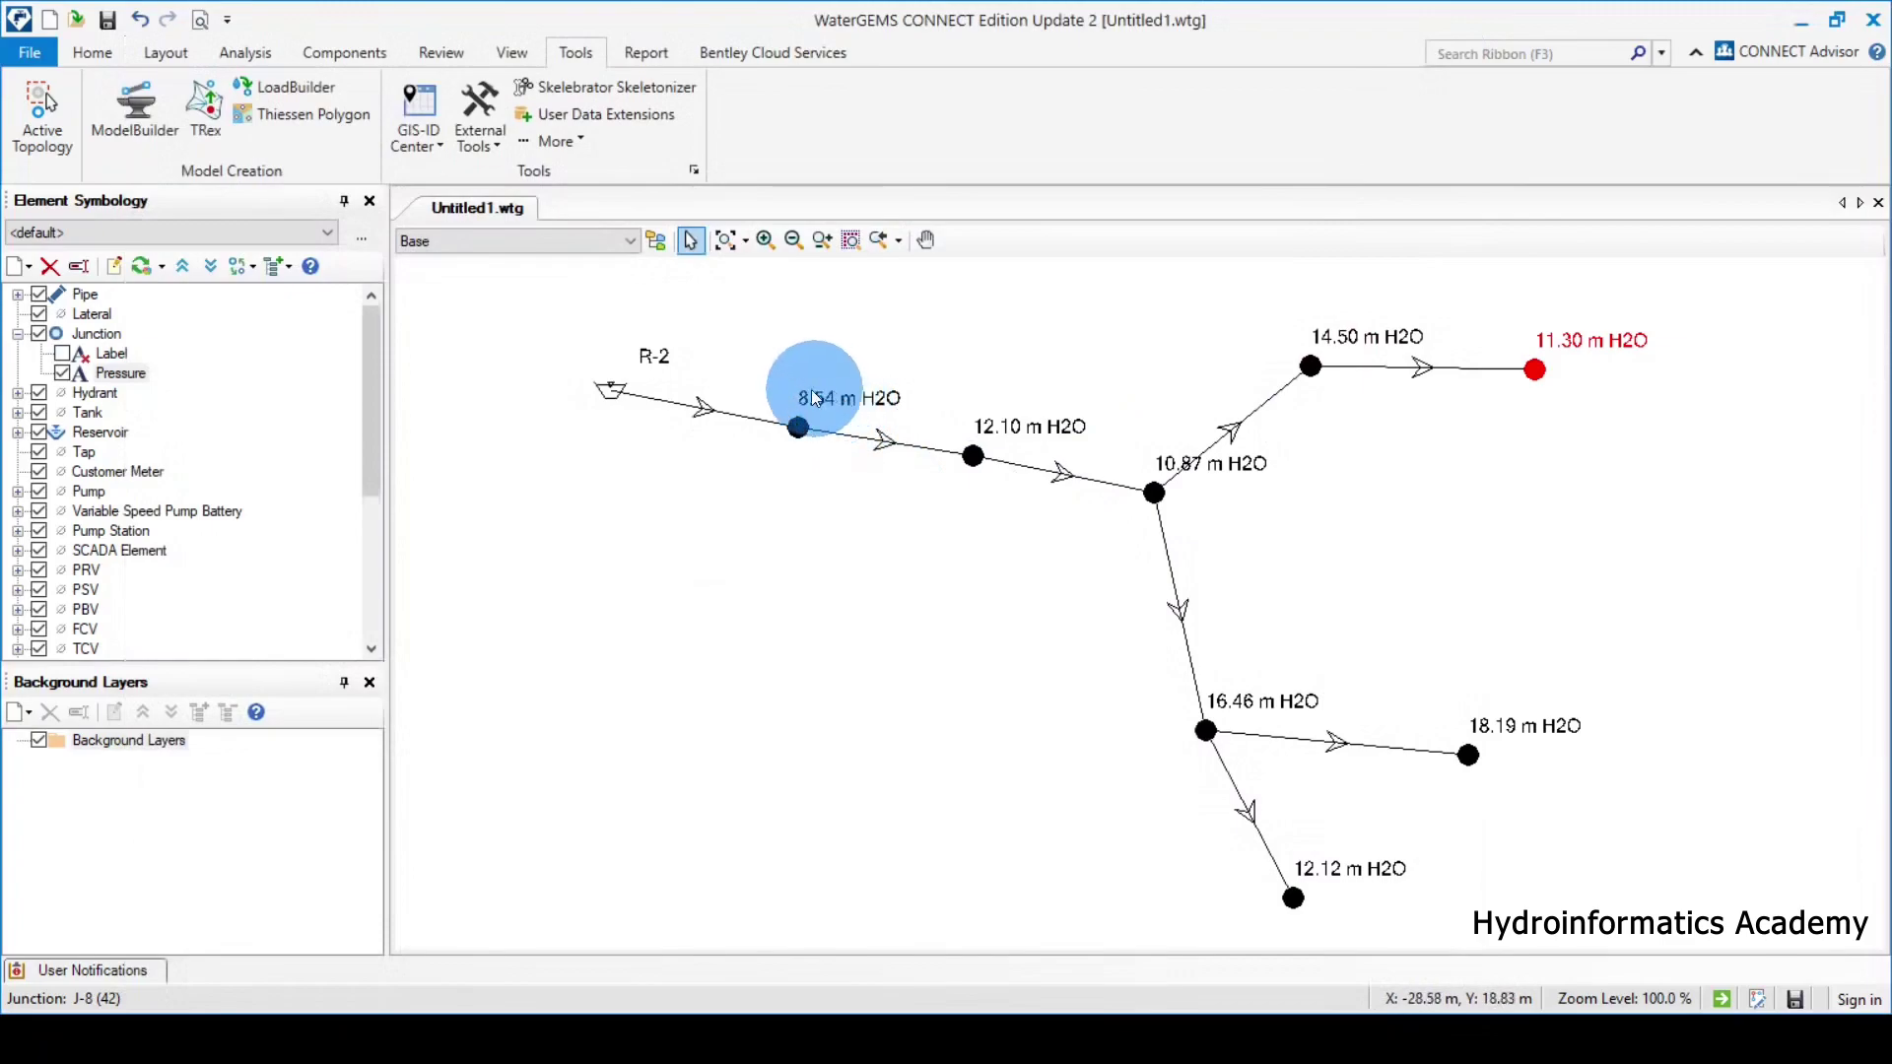